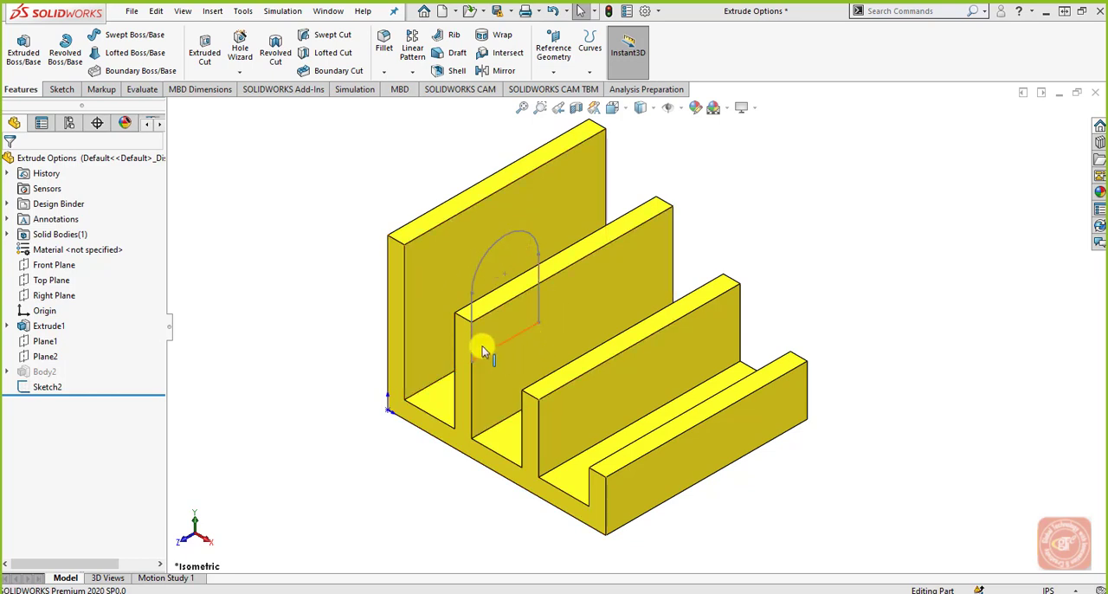
Step: Start an Extruded Boss/Base from the arched profile Sketch2
left_click(55, 389)
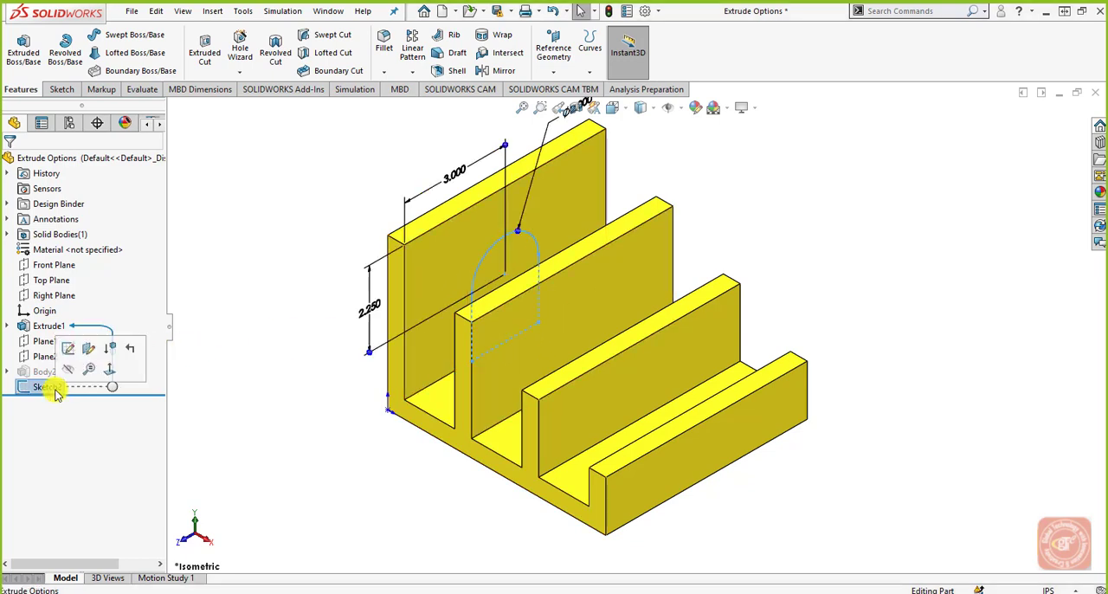
left_click(26, 50)
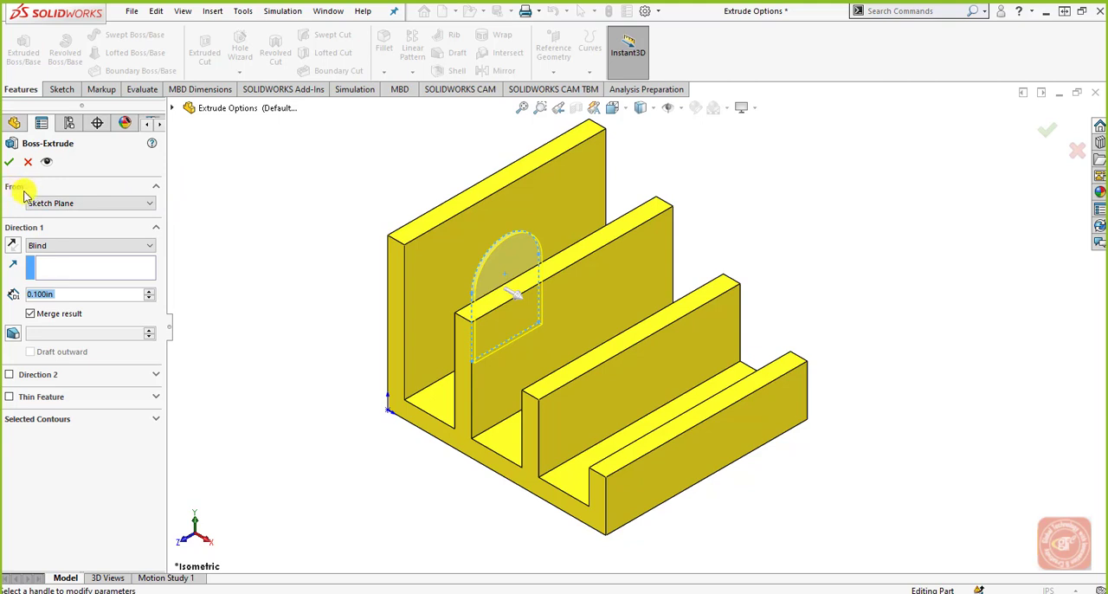
Step: Try the Offset start condition for the extrusion and return it to Sketch Plane
left_click(136, 204)
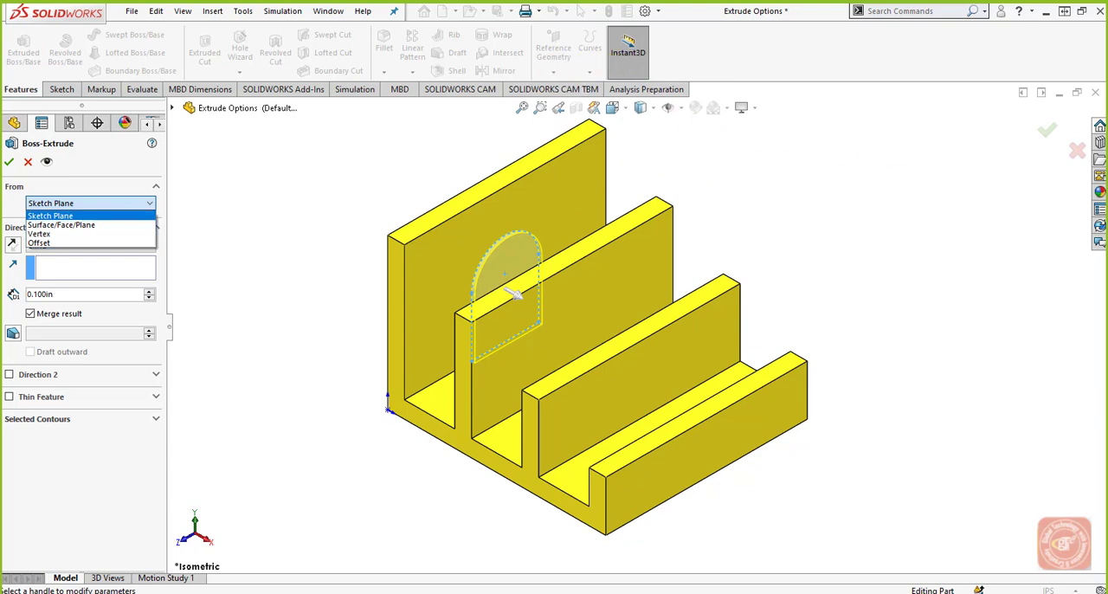
key("Escape")
left_click(132, 208)
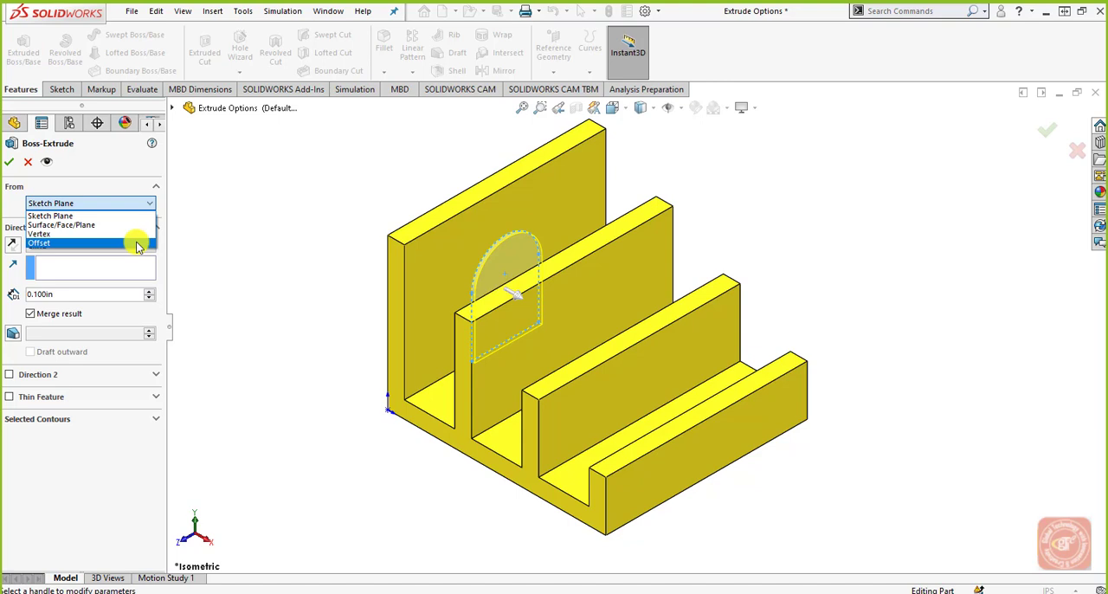
left_click(136, 243)
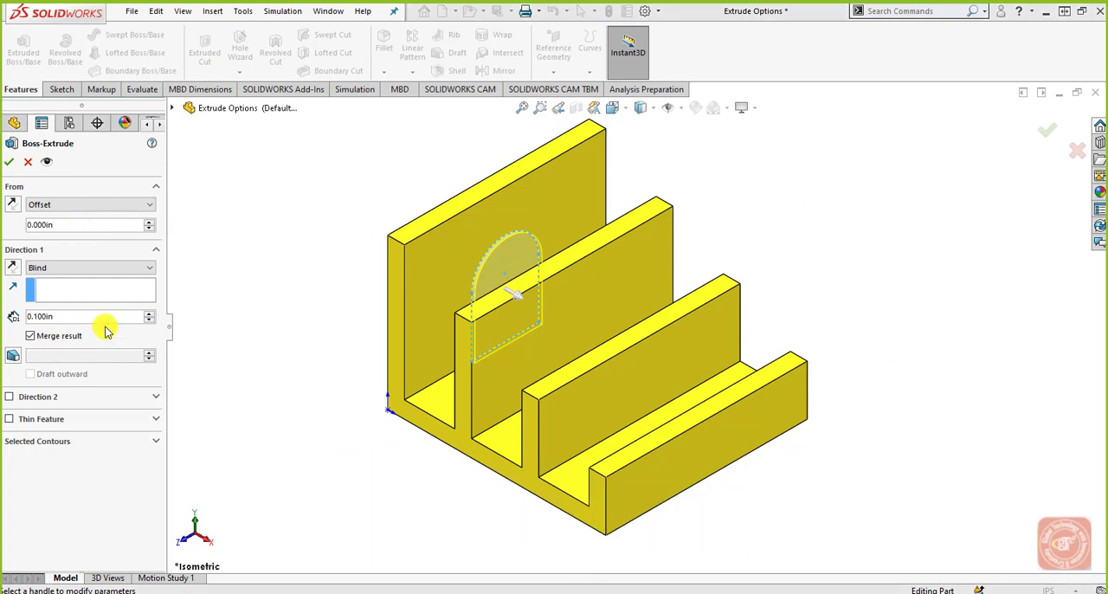
left_click(128, 208)
left_click(128, 217)
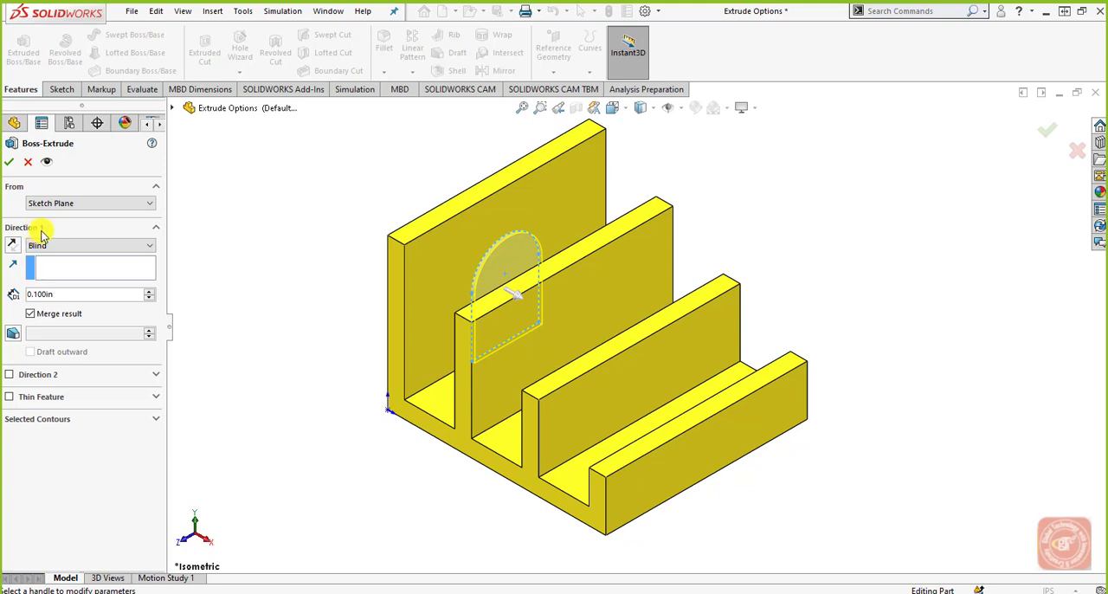
Step: Set the Direction 1 end condition to Blind with a depth of 2 in and inspect the extrusion preview
left_click(75, 245)
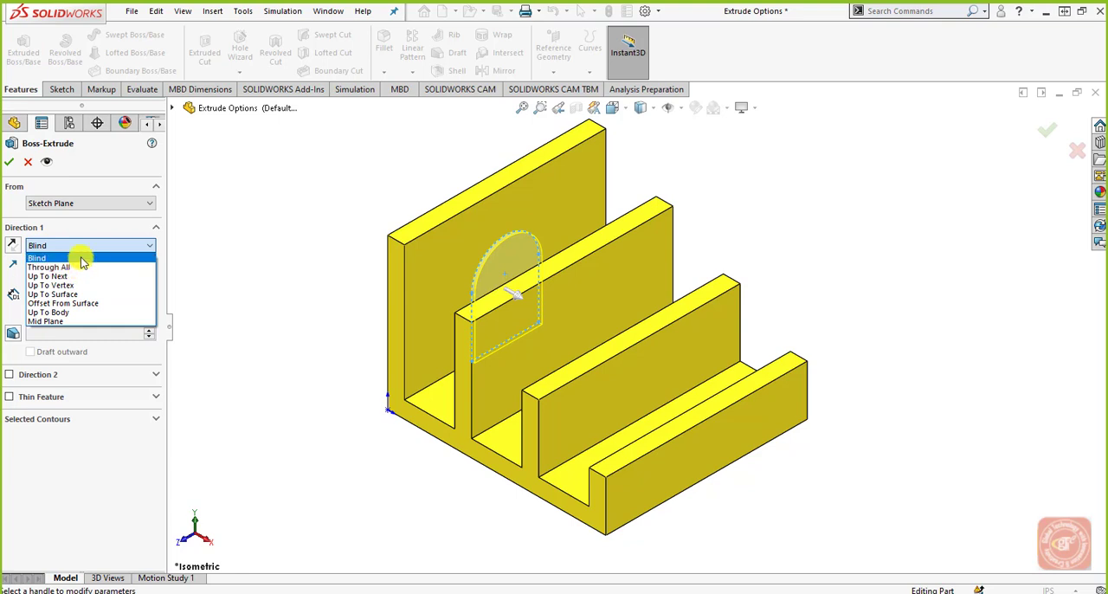
left_click(82, 258)
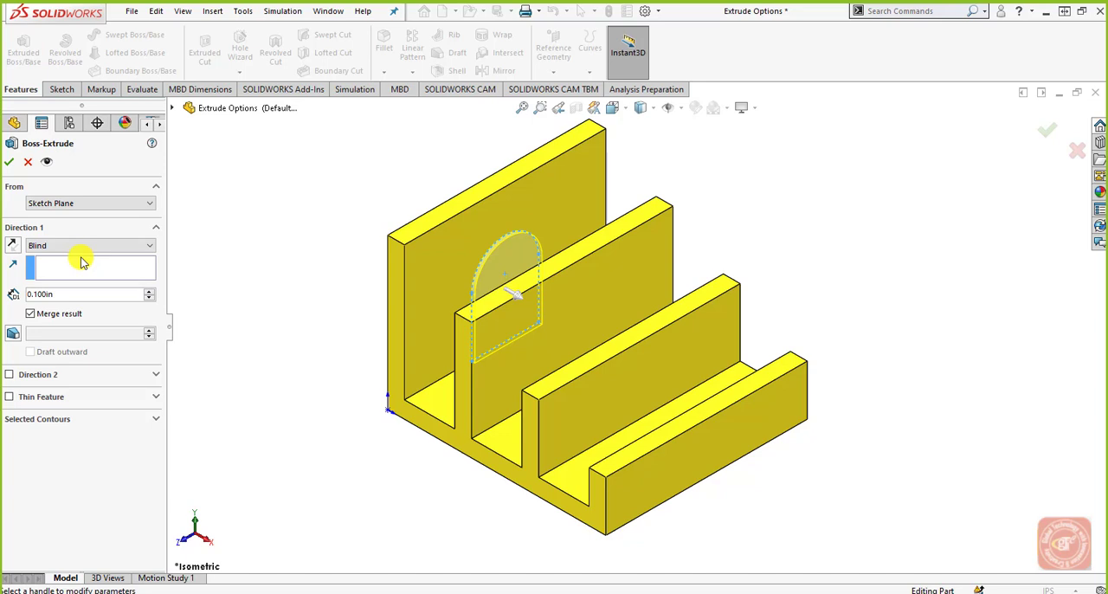
left_click_drag(82, 295, 28, 296)
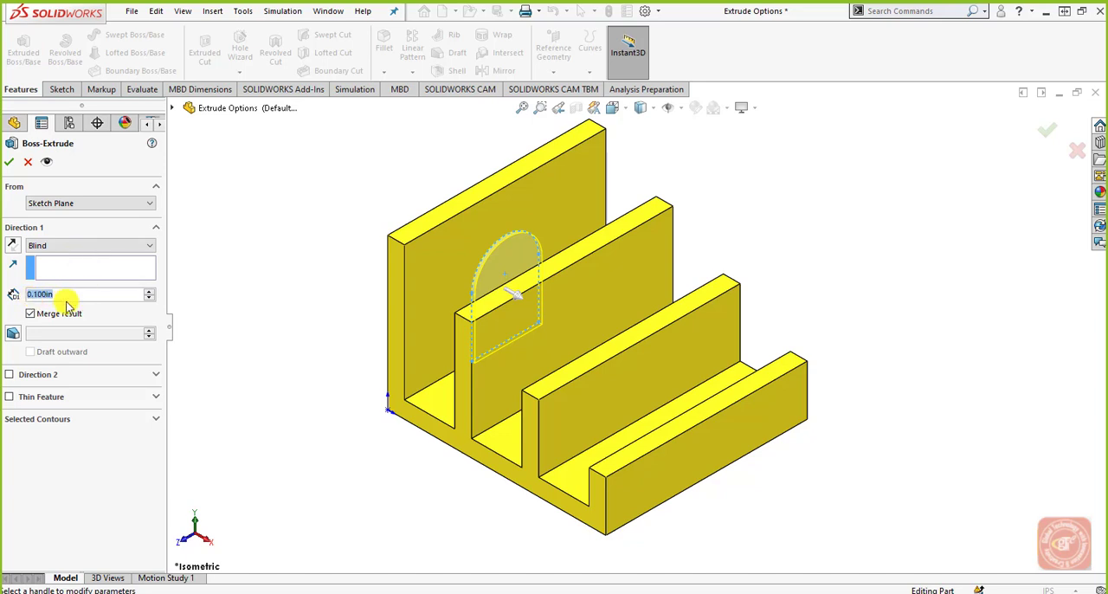
type("2")
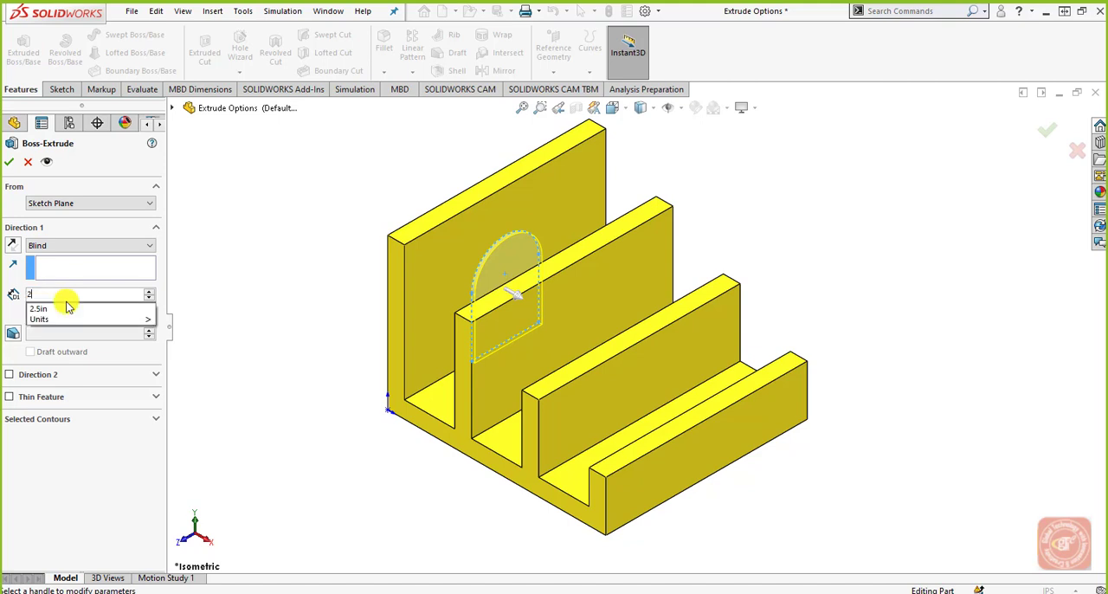
key("Return")
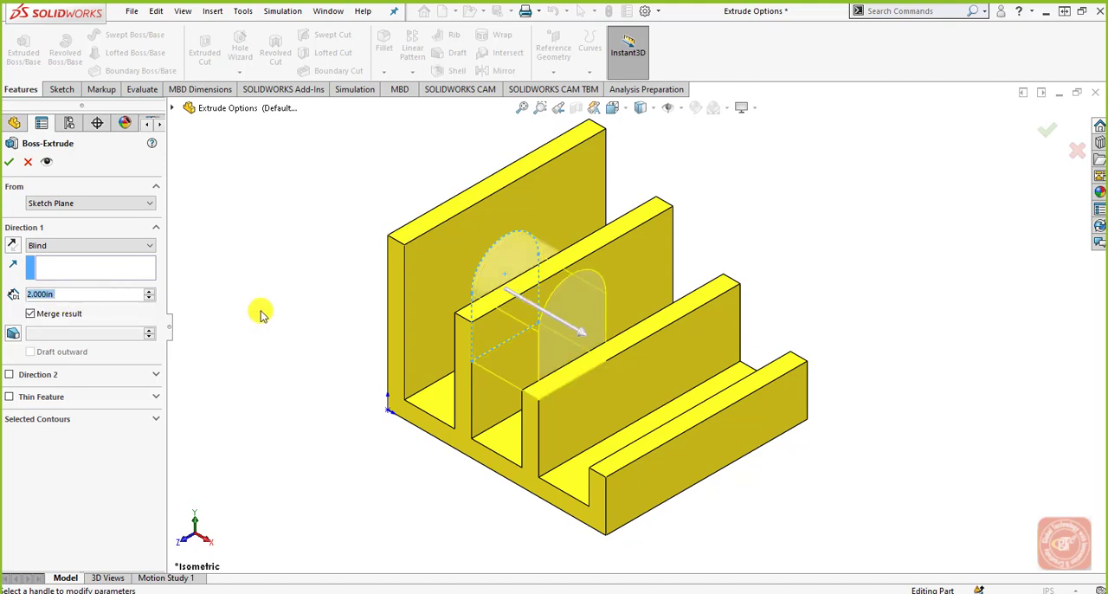
middle_click_drag(309, 324, 346, 277)
scroll(442, 333, "down", 5)
middle_click_drag(442, 333, 464, 397)
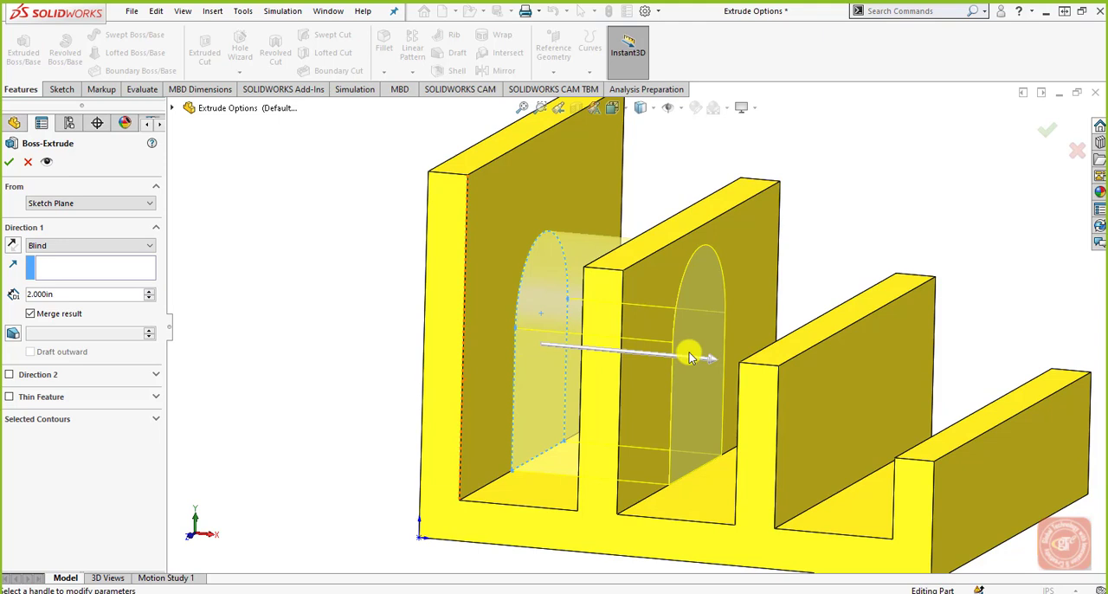
Step: Set the Direction 1 end condition to Through All and inspect the preview across all the walls
left_click(92, 248)
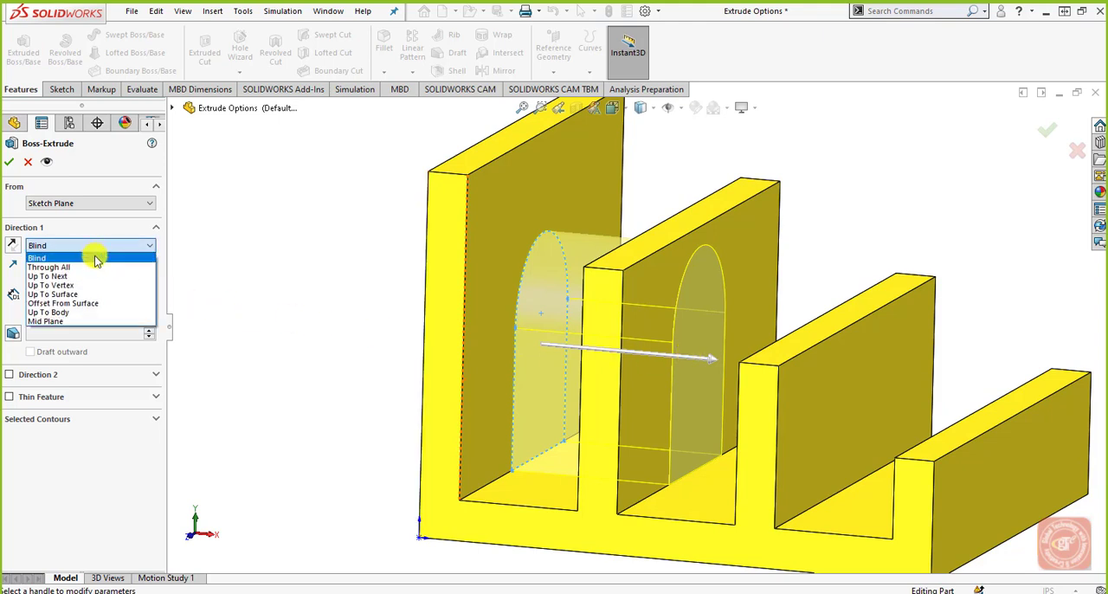
left_click(95, 269)
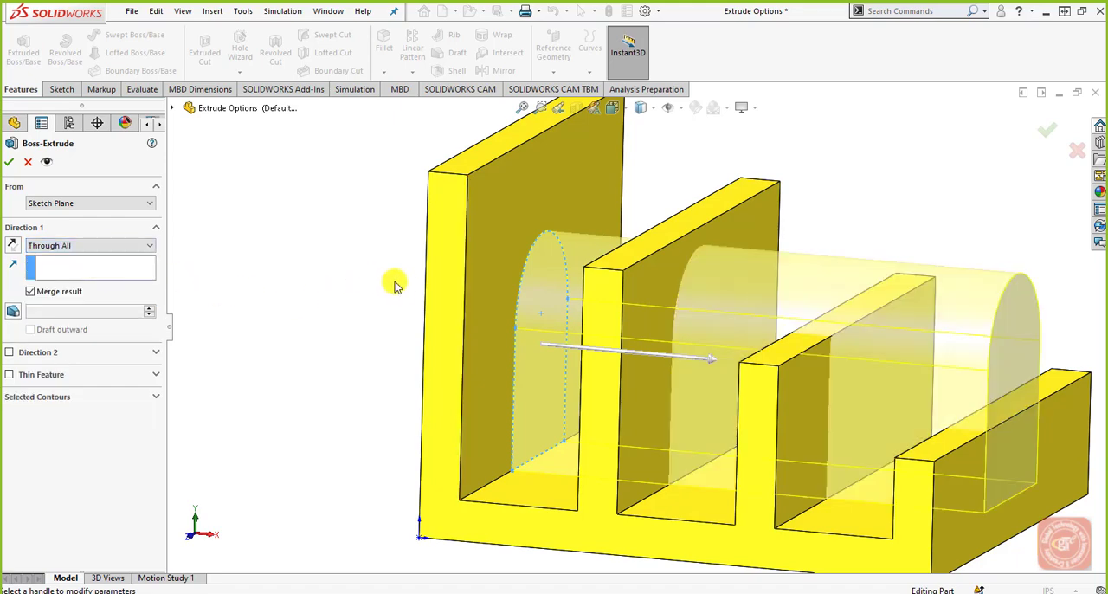
middle_click_drag(390, 277, 400, 303)
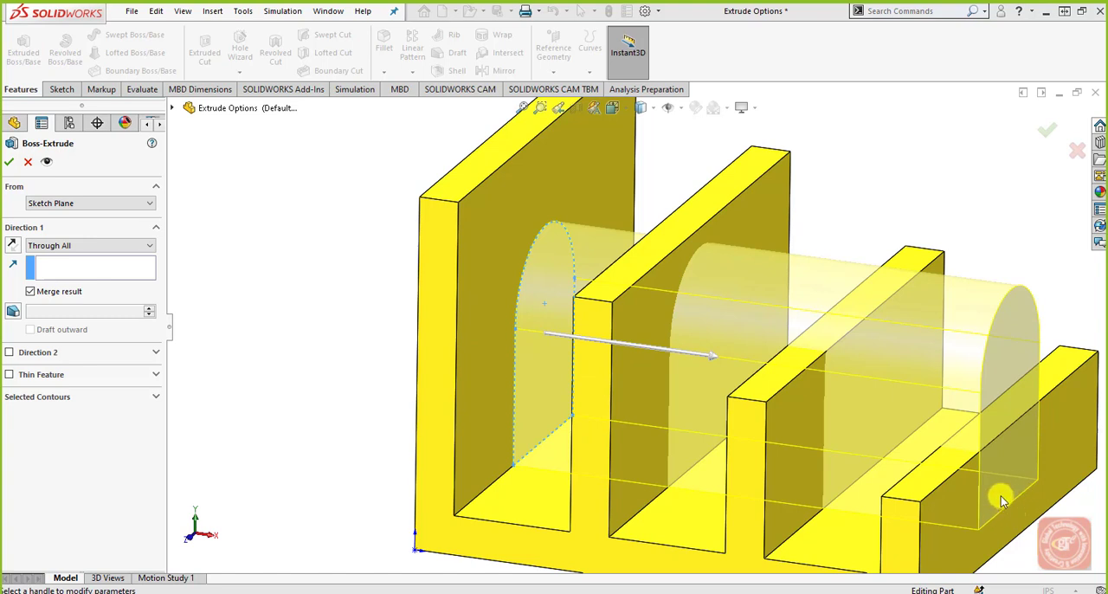
scroll(1037, 522, "up", 2)
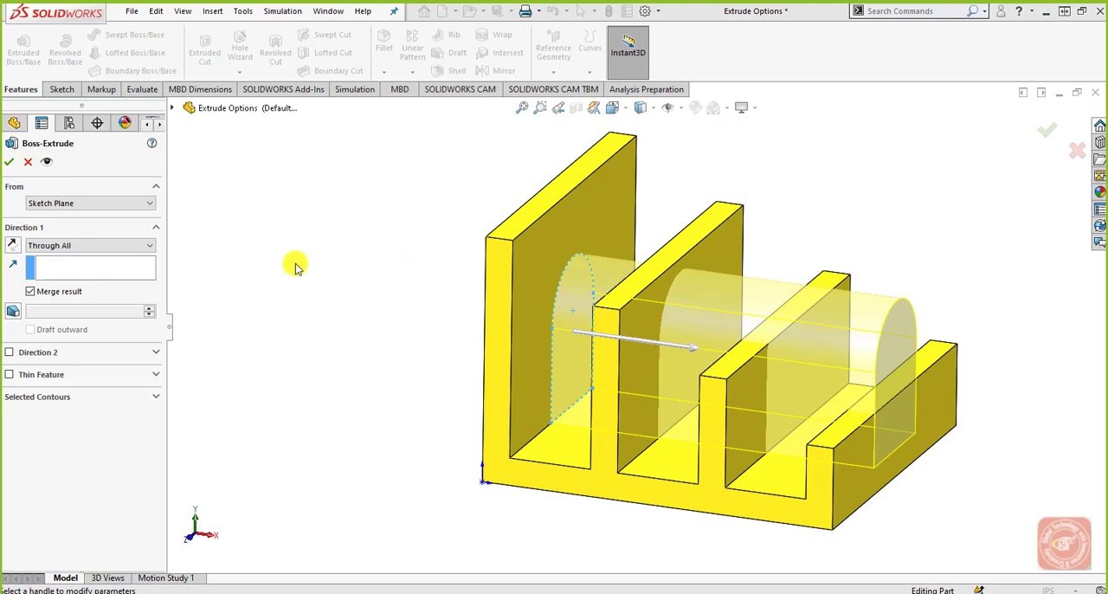
Step: Change the Direction 1 end condition to Up To Next
left_click(136, 251)
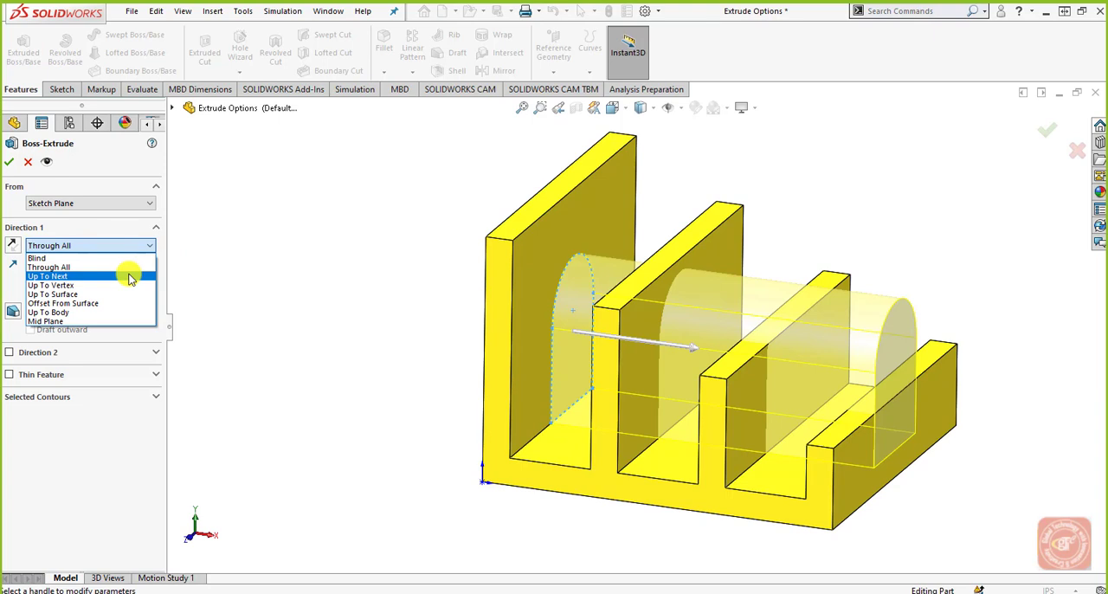
left_click(130, 276)
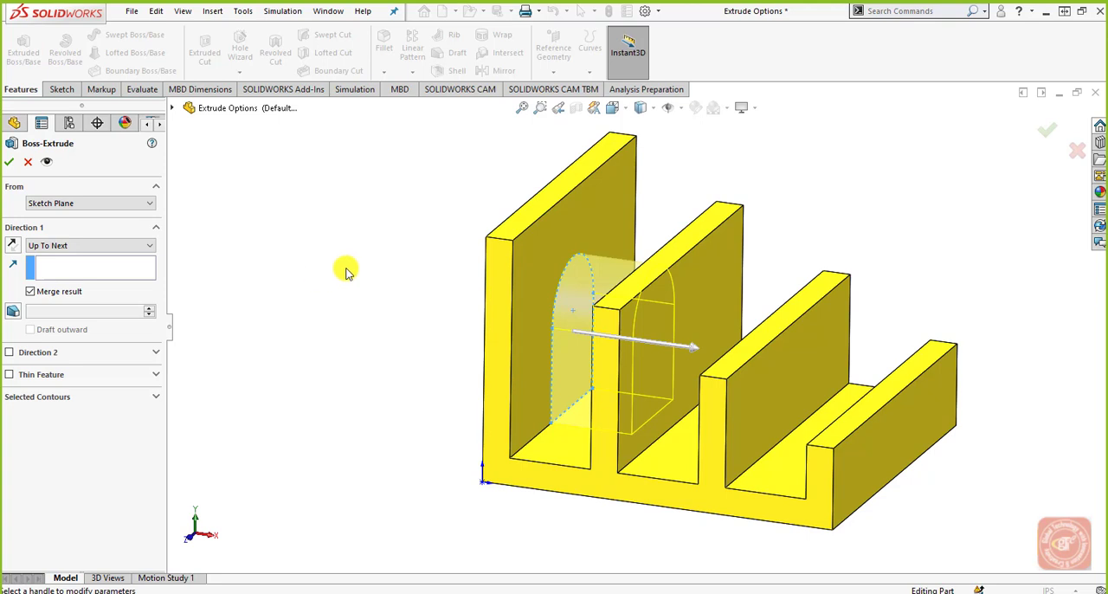
Step: Examine from several angles where the Up To Next preview ends relative to the second wall
middle_click_drag(415, 275, 462, 284)
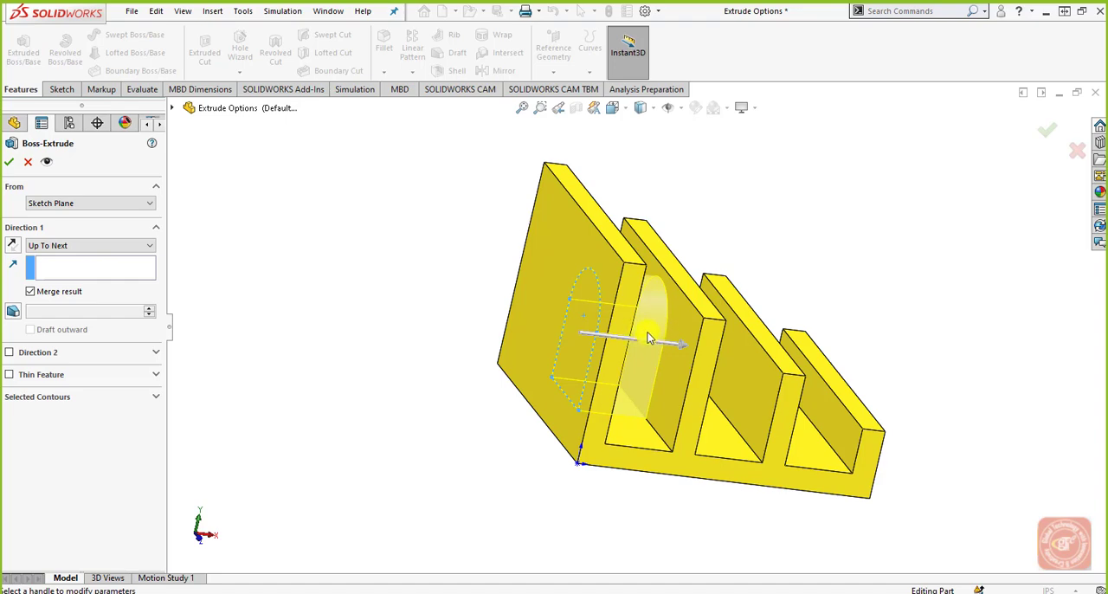
middle_click_drag(634, 336, 583, 319)
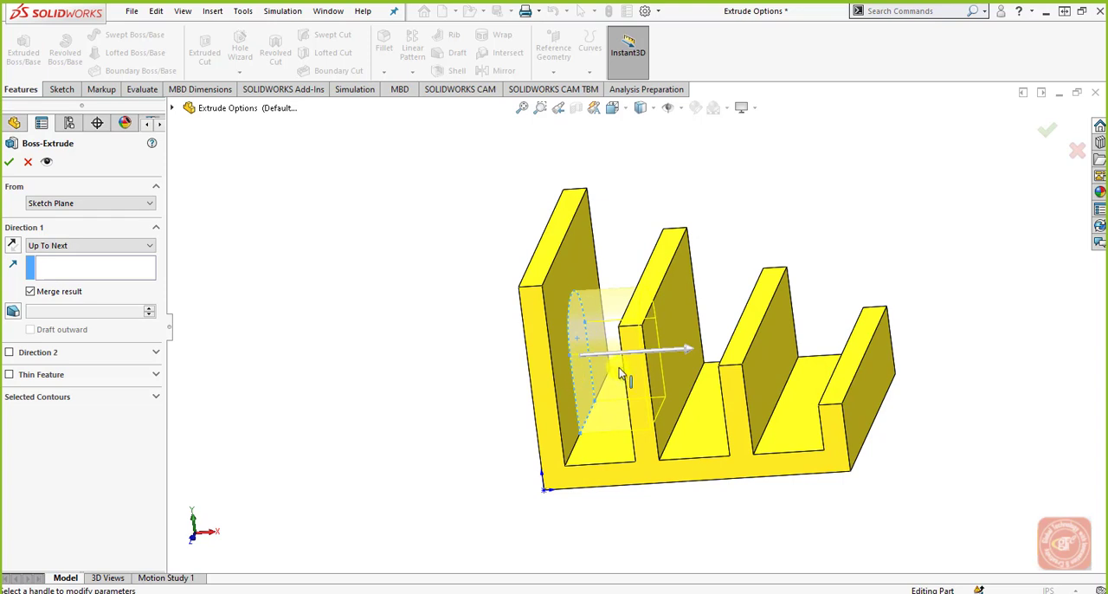
middle_click_drag(619, 372, 671, 340)
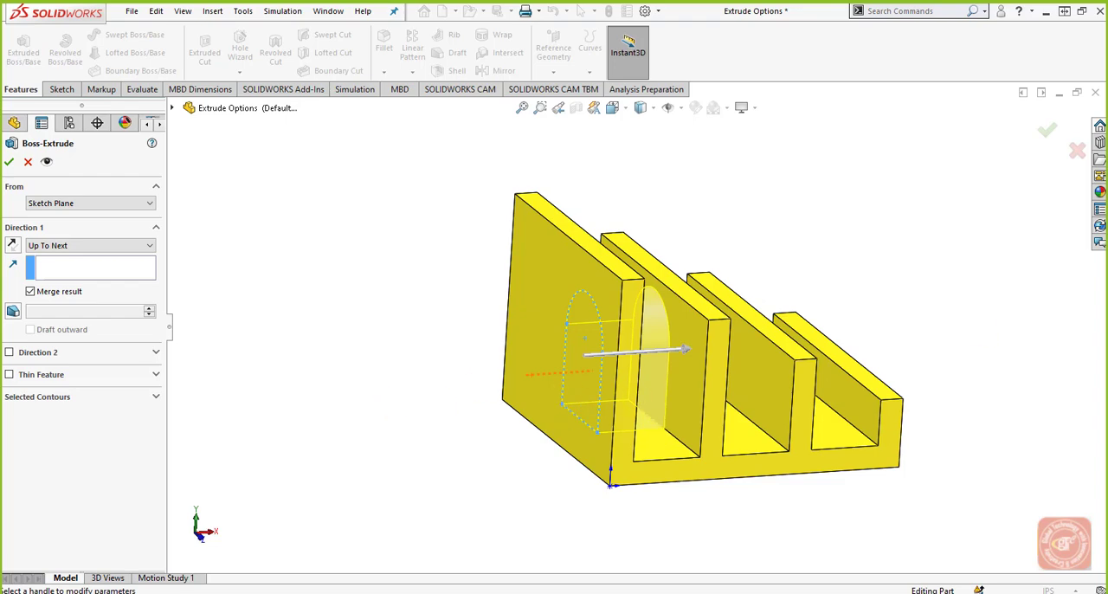
middle_click_drag(736, 428, 643, 425)
scroll(563, 396, "down", 3)
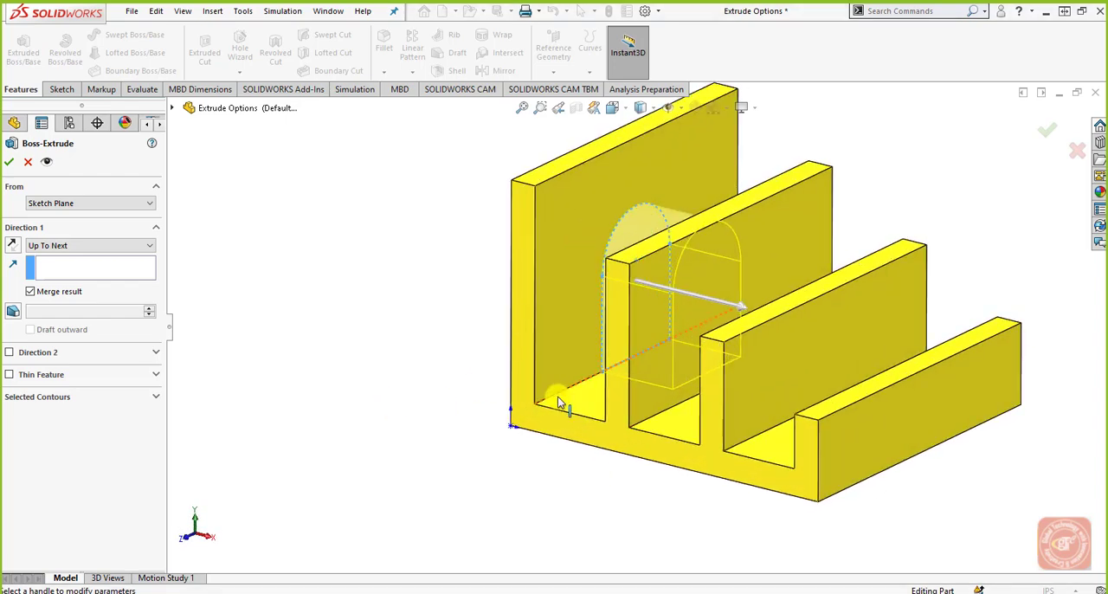
middle_click_drag(607, 386, 581, 351)
scroll(570, 327, "down", 1)
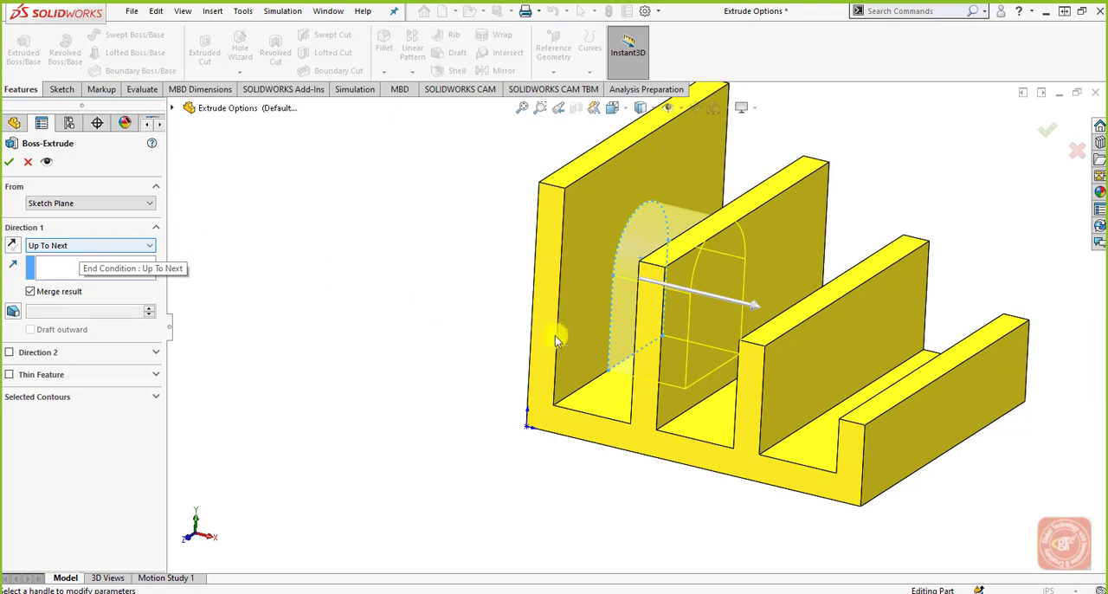
middle_click_drag(549, 330, 650, 309)
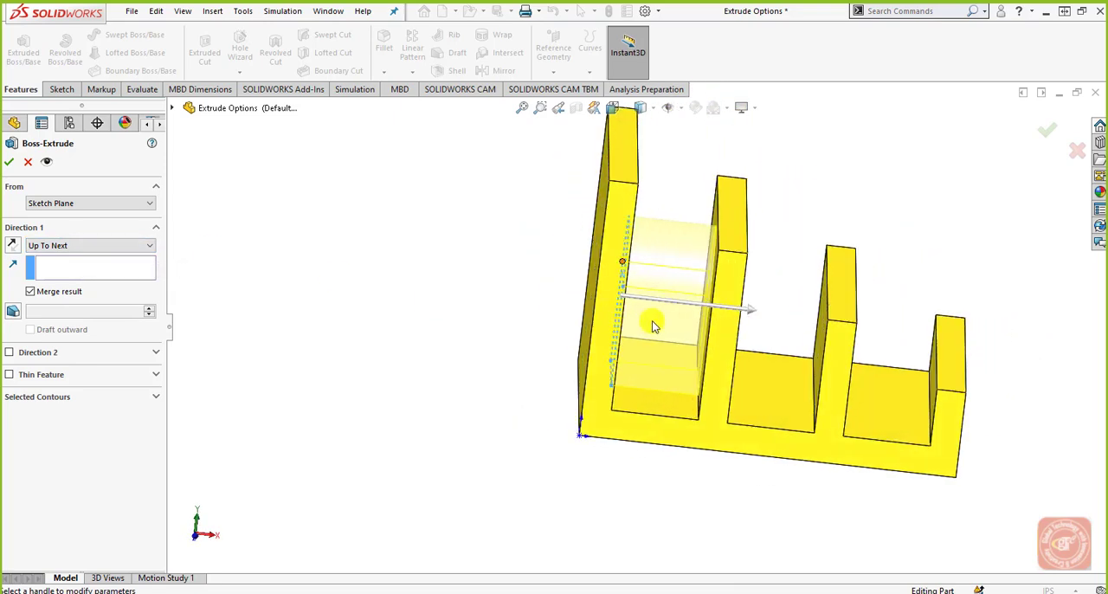
middle_click_drag(522, 338, 500, 344)
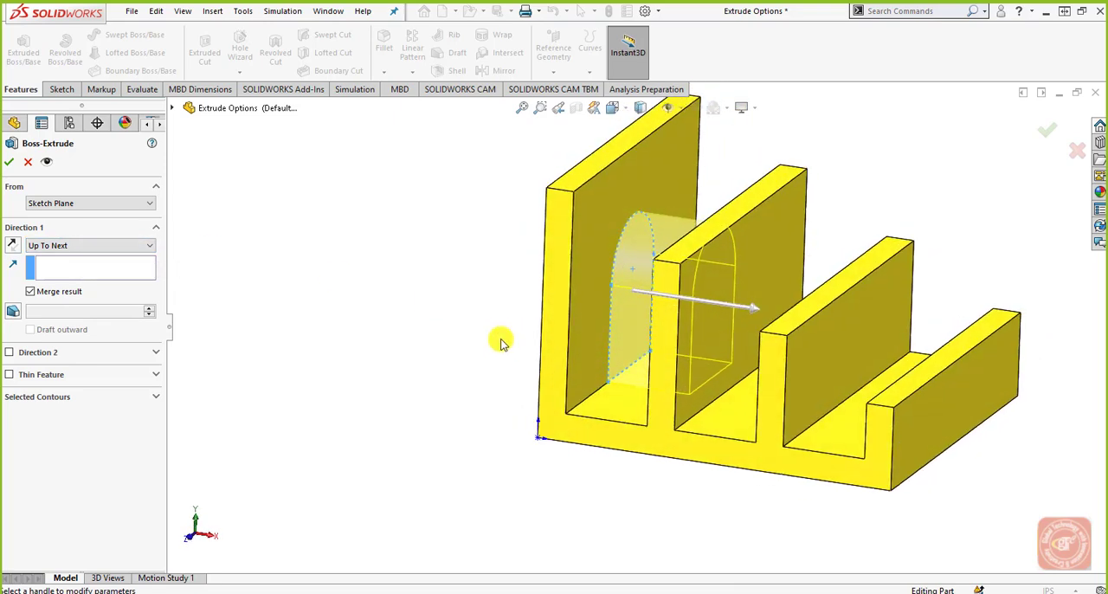
Step: Set the end condition to Up To Vertex, using the rear top corner of the third wall on its side facing the profile
left_click(111, 246)
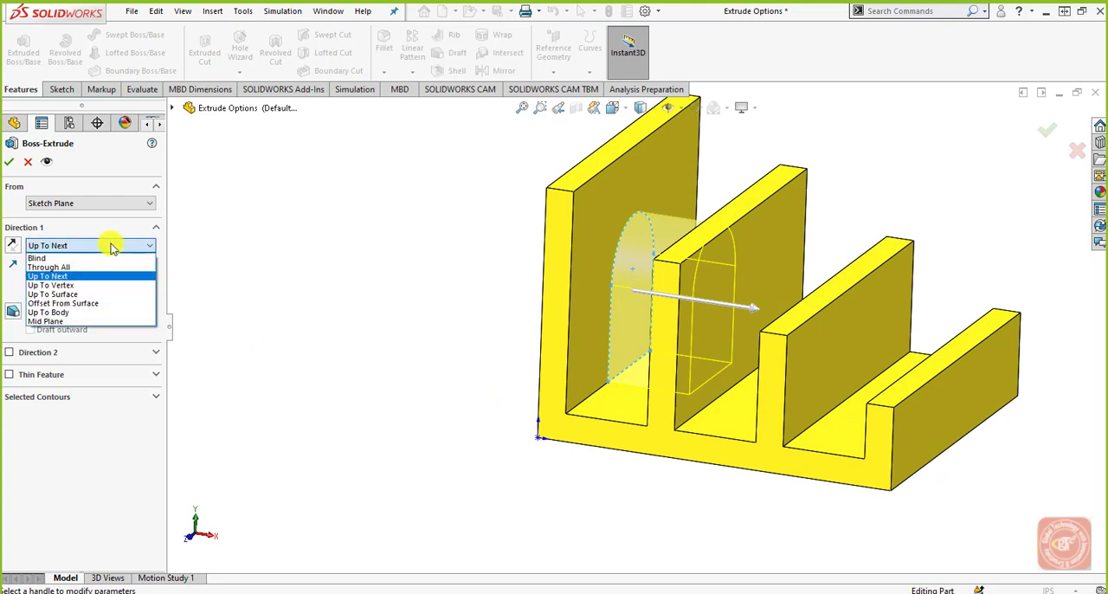
left_click(90, 286)
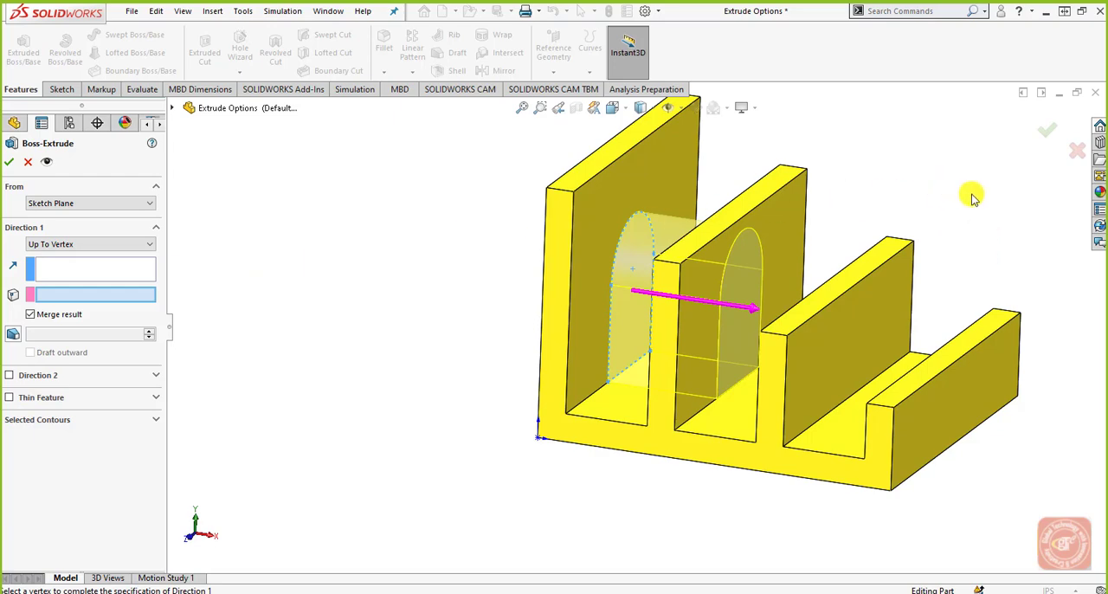
left_click(895, 237)
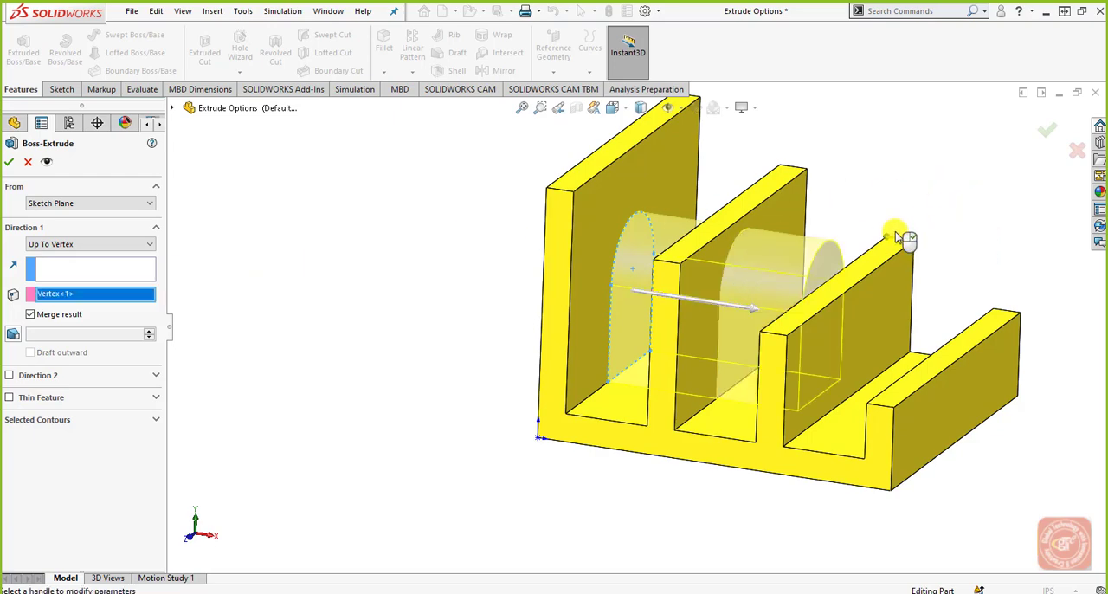
middle_click_drag(789, 354, 762, 356)
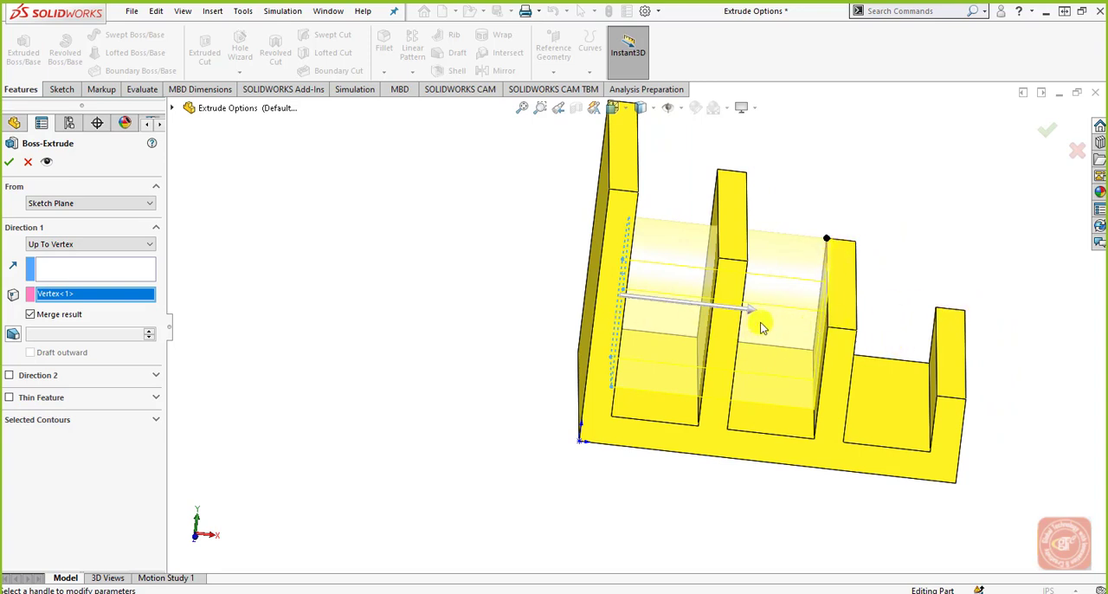
mouse_move(748, 369)
middle_mouse_down()
mouse_move(730, 326)
mouse_move(729, 377)
middle_mouse_up()
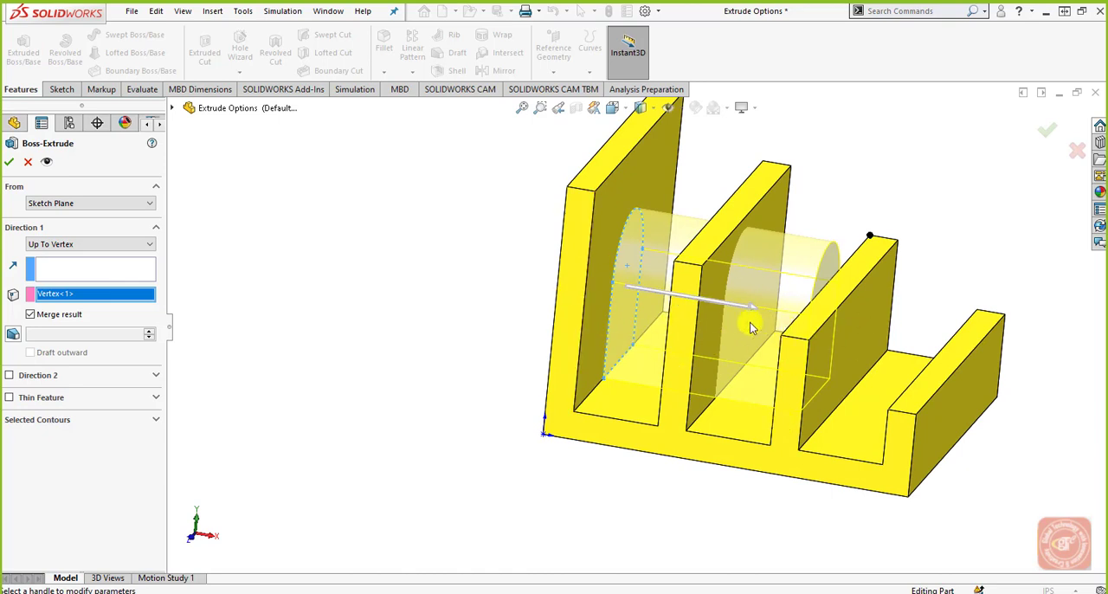
Step: Switch the end condition back to Blind and increase the depth in increments past 3.3 in toward the third wall
left_click(131, 246)
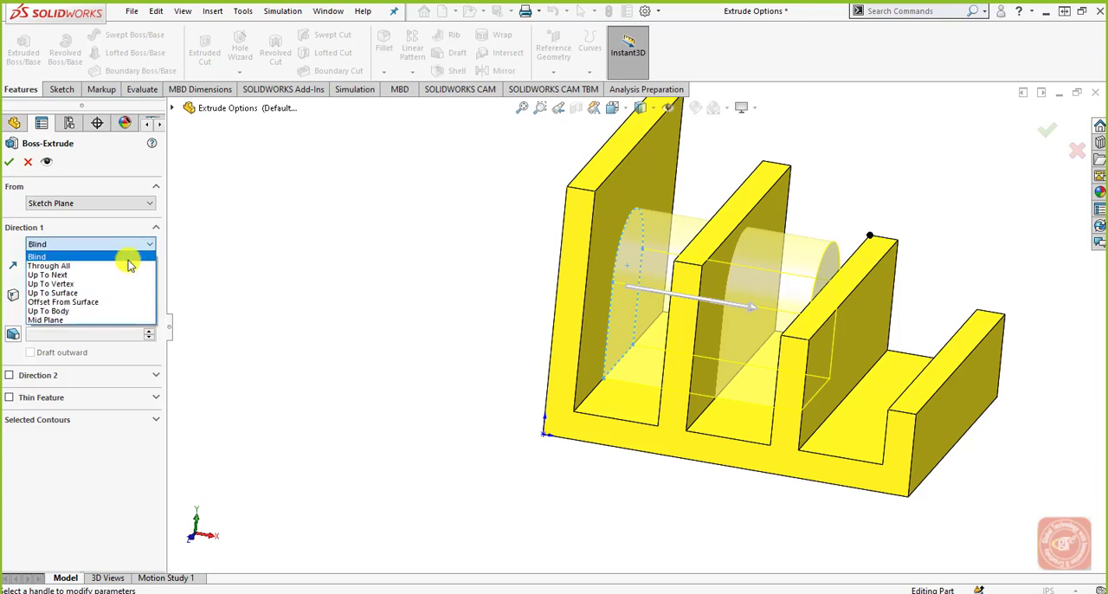
left_click(125, 258)
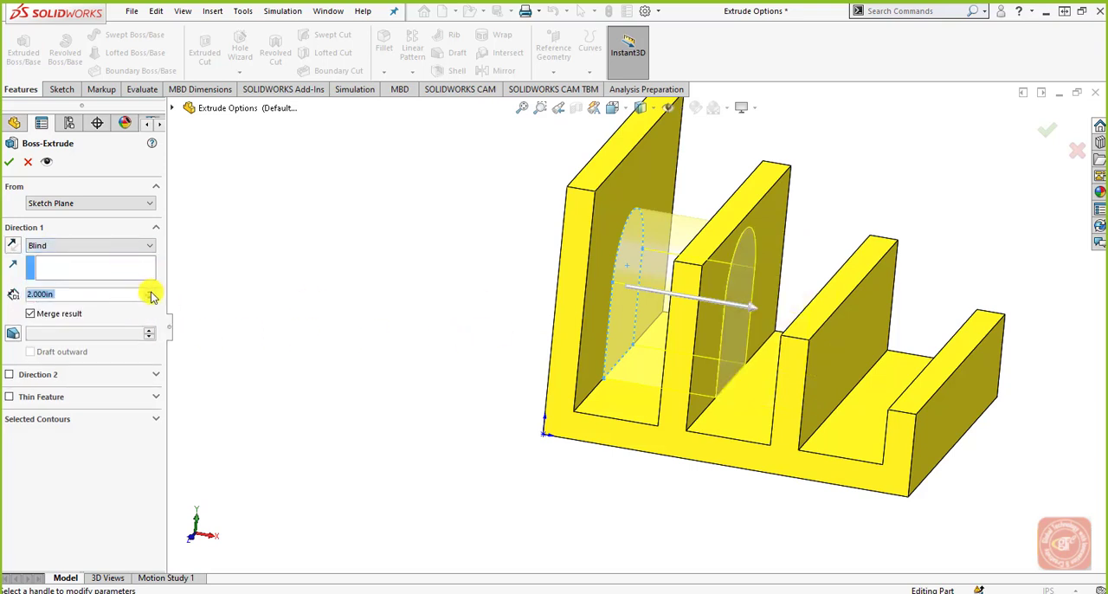
left_click(151, 292)
left_click(150, 292)
left_click(151, 292)
left_click(150, 292)
left_click(150, 292)
left_click(151, 292)
left_click(151, 292)
left_click(151, 292)
left_click(151, 291)
left_click(150, 292)
left_click(151, 292)
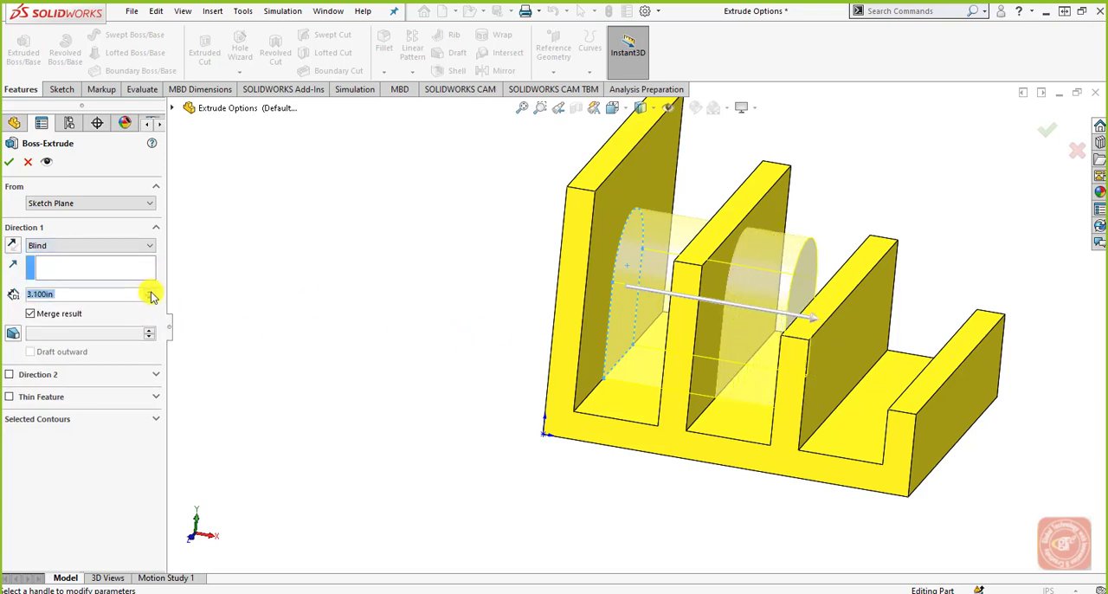
left_click(150, 292)
left_click(151, 291)
middle_click_drag(470, 323, 497, 287)
scroll(843, 341, "down", 5)
mouse_move(818, 421)
middle_mouse_down()
mouse_move(799, 378)
mouse_move(803, 407)
middle_mouse_up()
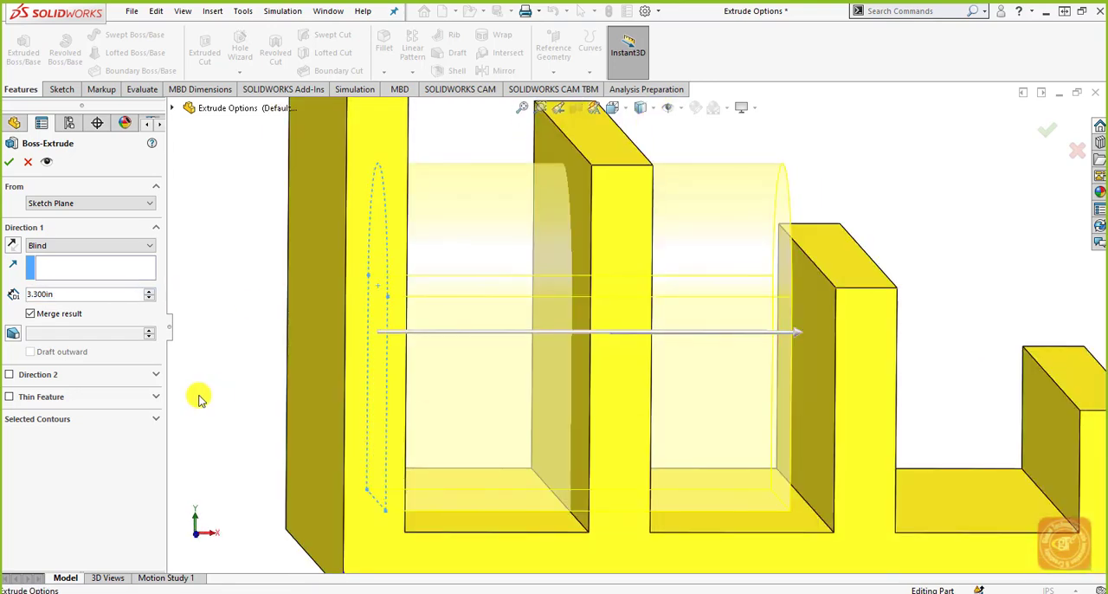
left_click(150, 291)
Step: Return the Direction 1 end condition to Up To Vertex, picking the third wall's rear top corner on the side facing the profile
left_click(149, 245)
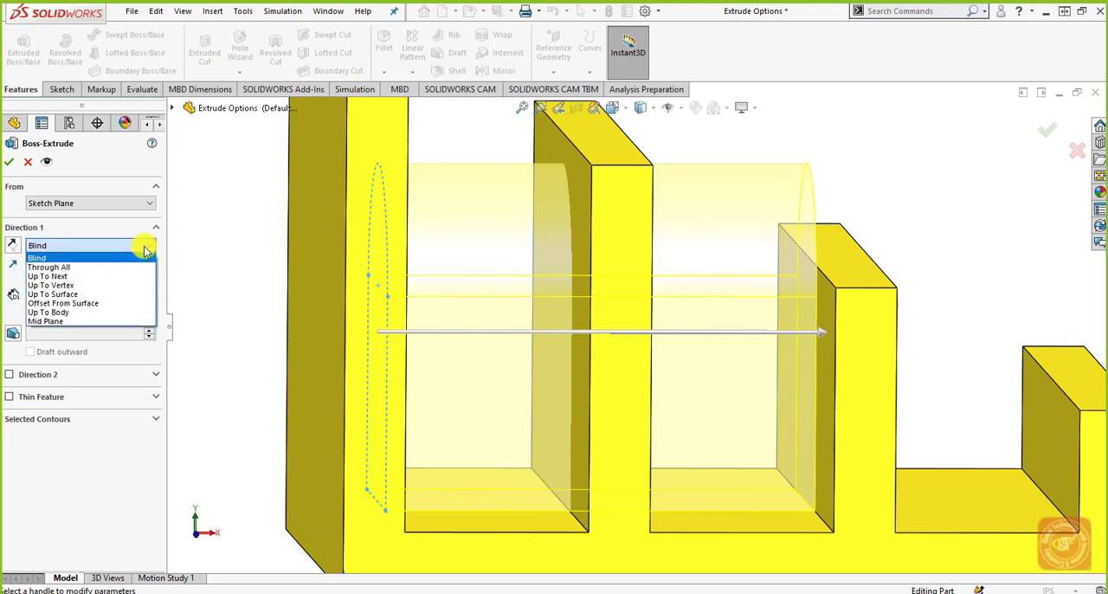
left_click(107, 284)
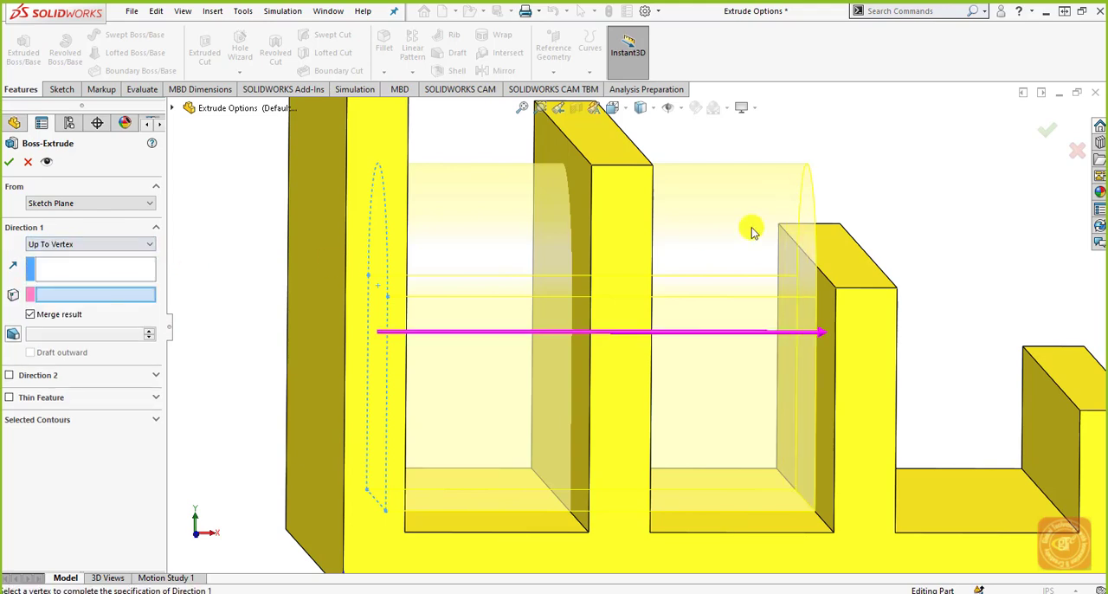
middle_click_drag(831, 214, 790, 233)
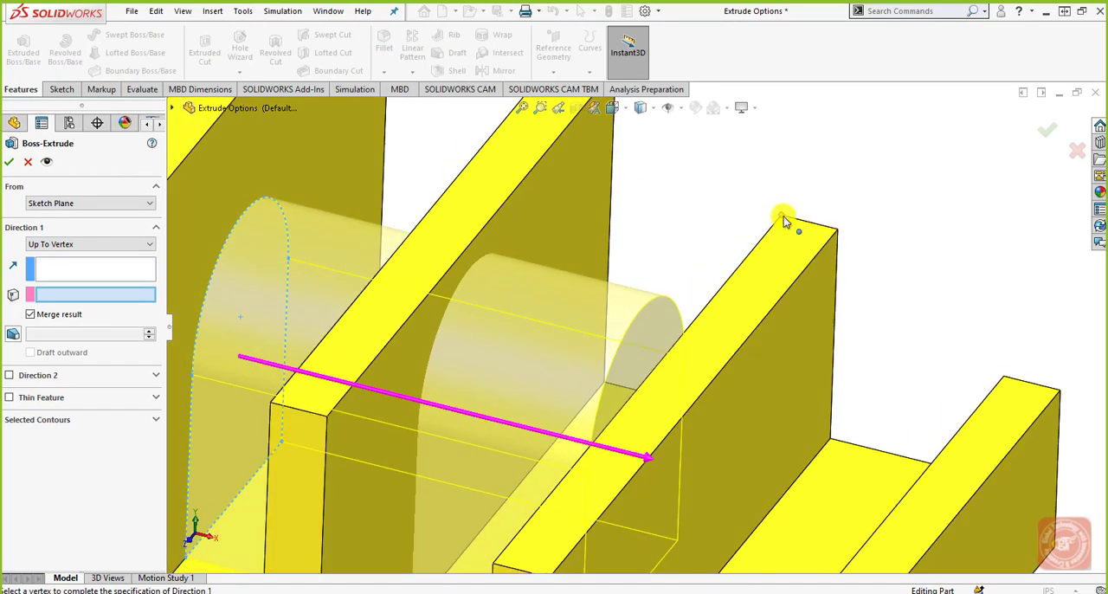
left_click(781, 216)
scroll(649, 329, "up", 4)
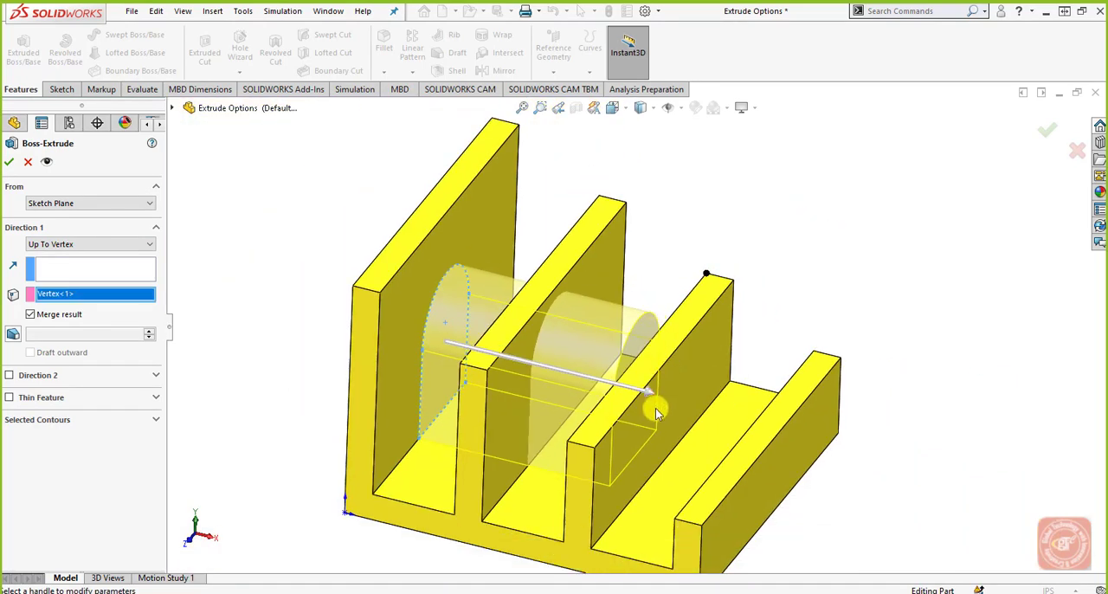
Step: Change the end condition to Up To Surface, using the third wall's face on the side away from the profile
left_click(117, 247)
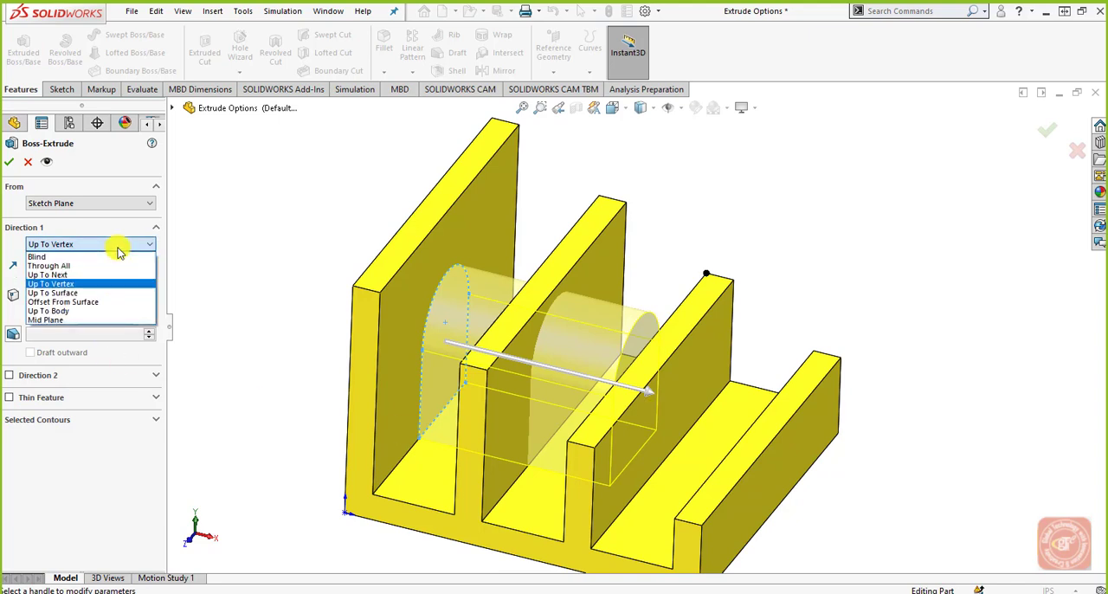
left_click(78, 293)
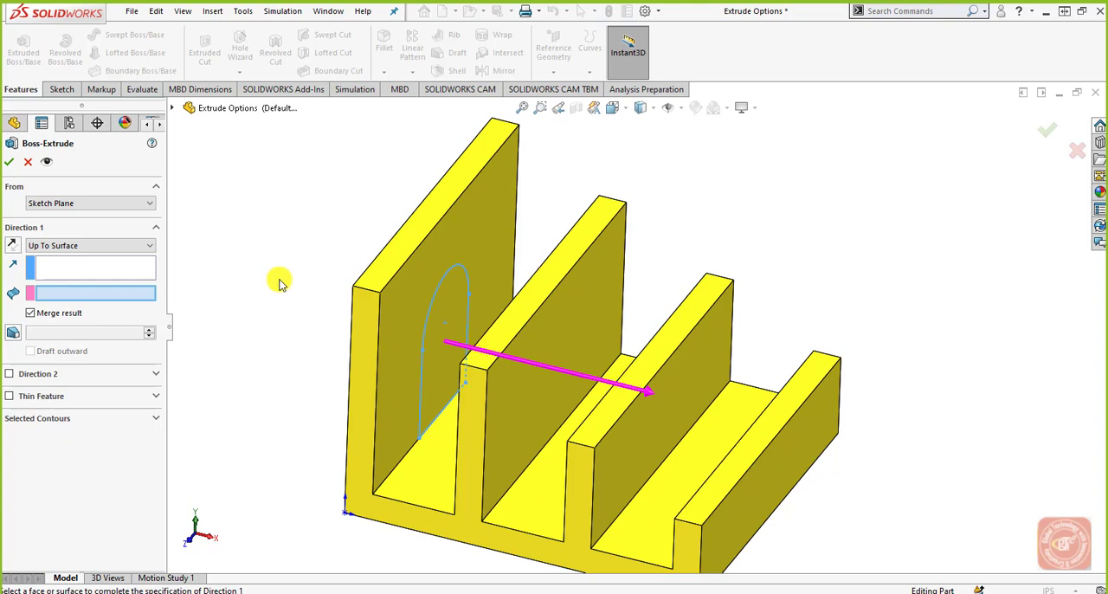
scroll(278, 285, "up", 1)
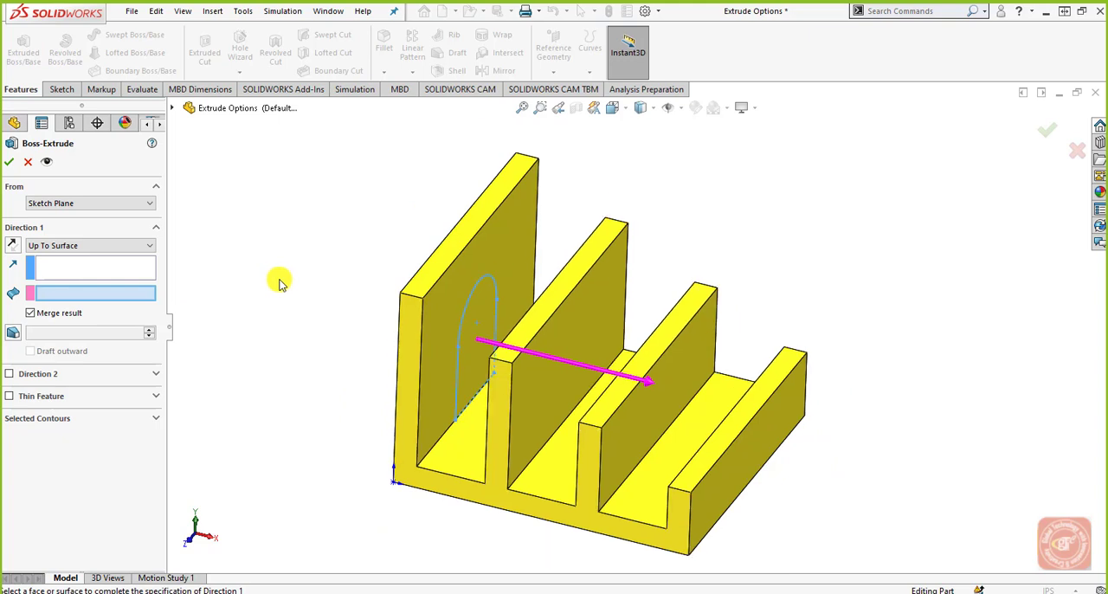
middle_click_drag(303, 292, 297, 280)
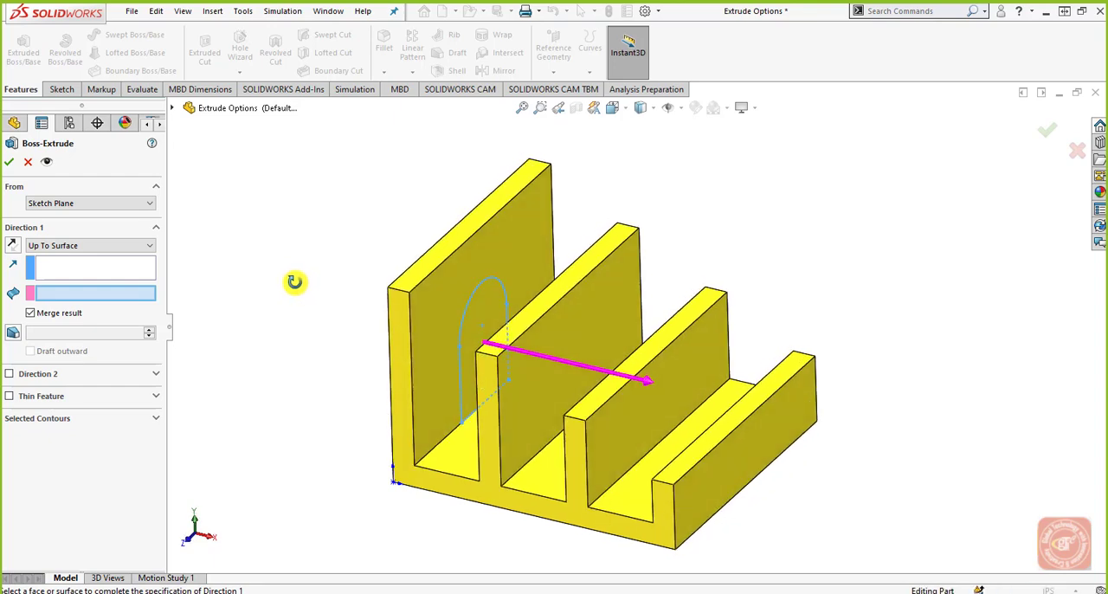
left_click(636, 405)
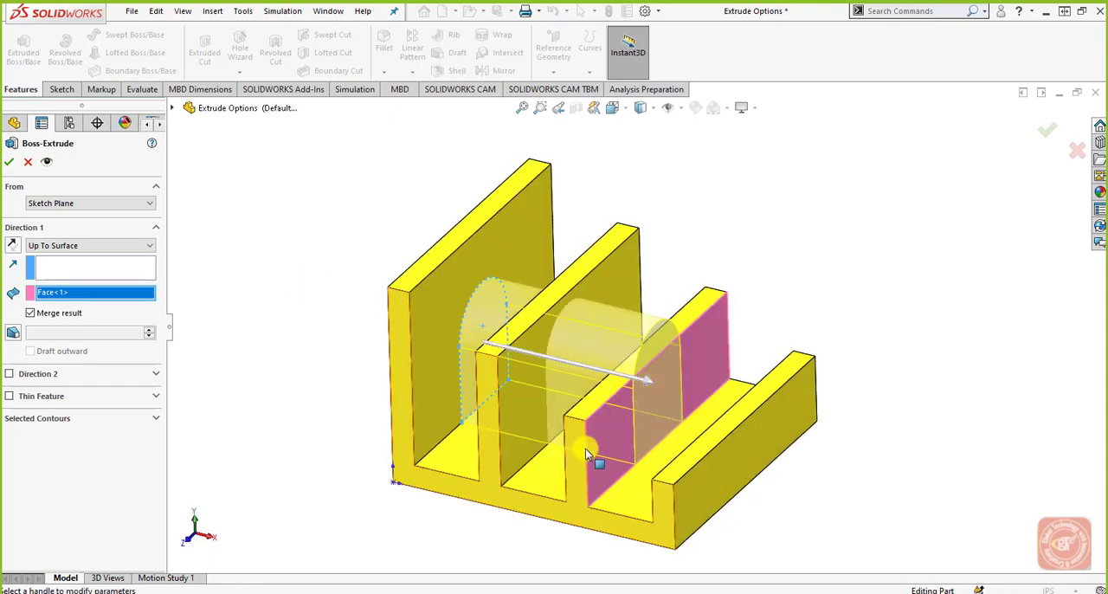
middle_click_drag(593, 458, 596, 415)
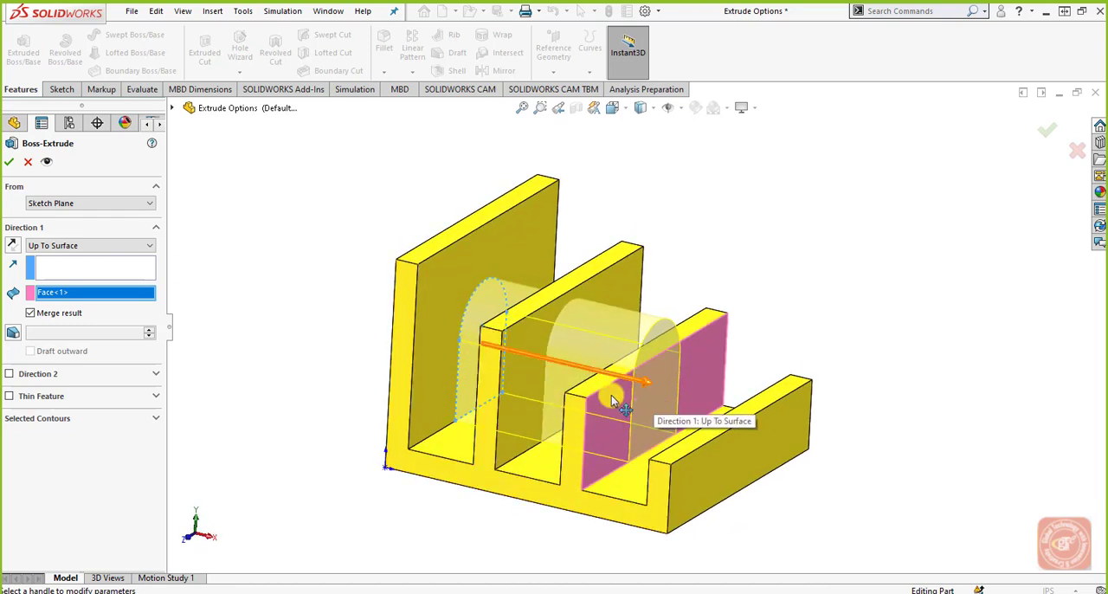
Step: Set the end condition to Offset From Surface with the same third wall face, a reversed offset and a distance of 0.8 in
left_click(123, 246)
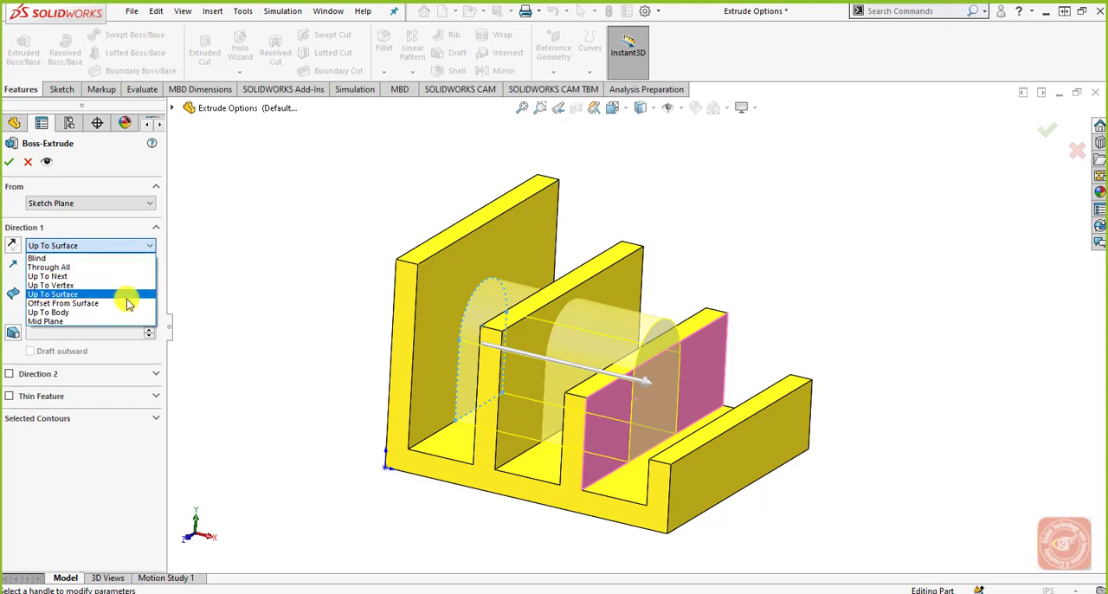
left_click(128, 305)
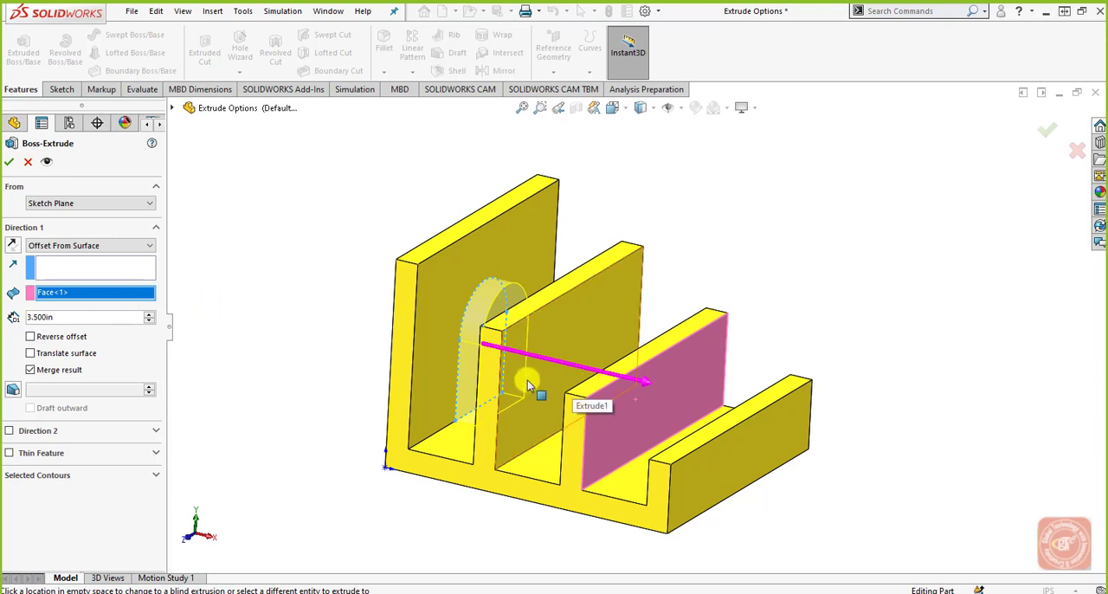
left_click(79, 338)
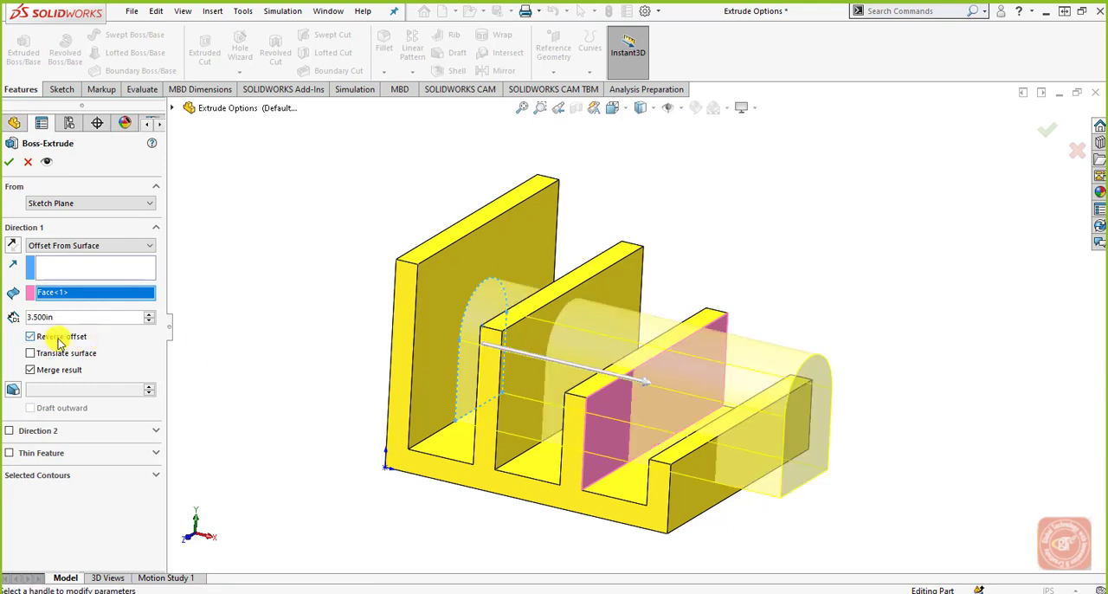
left_click(150, 321)
left_click(151, 321)
left_click(150, 321)
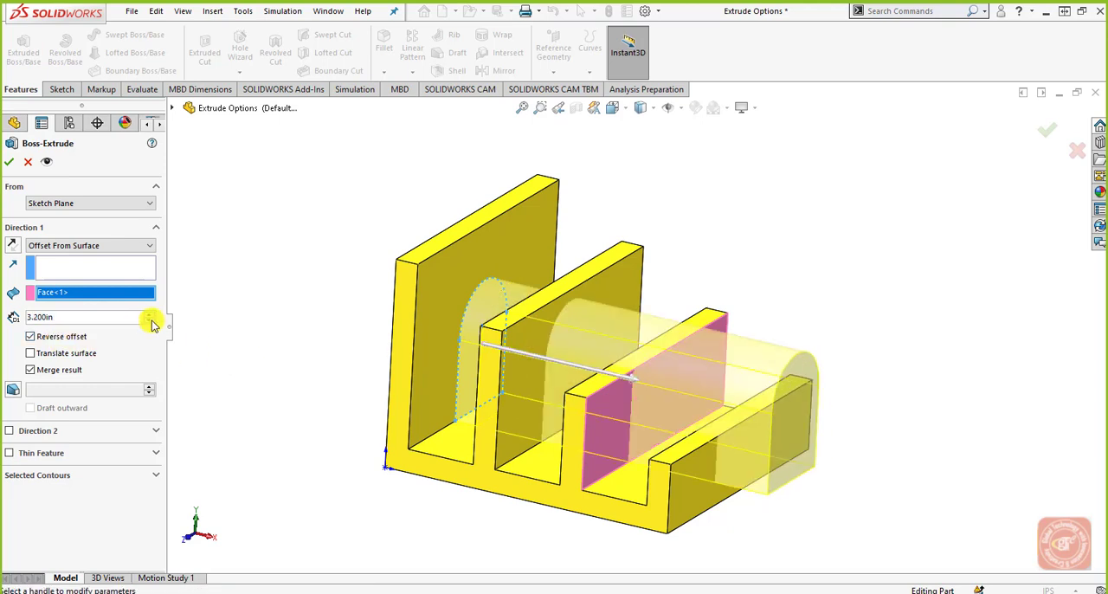
left_click(150, 321)
left_click(151, 321)
left_click(151, 321)
left_click_drag(151, 320, 151, 320)
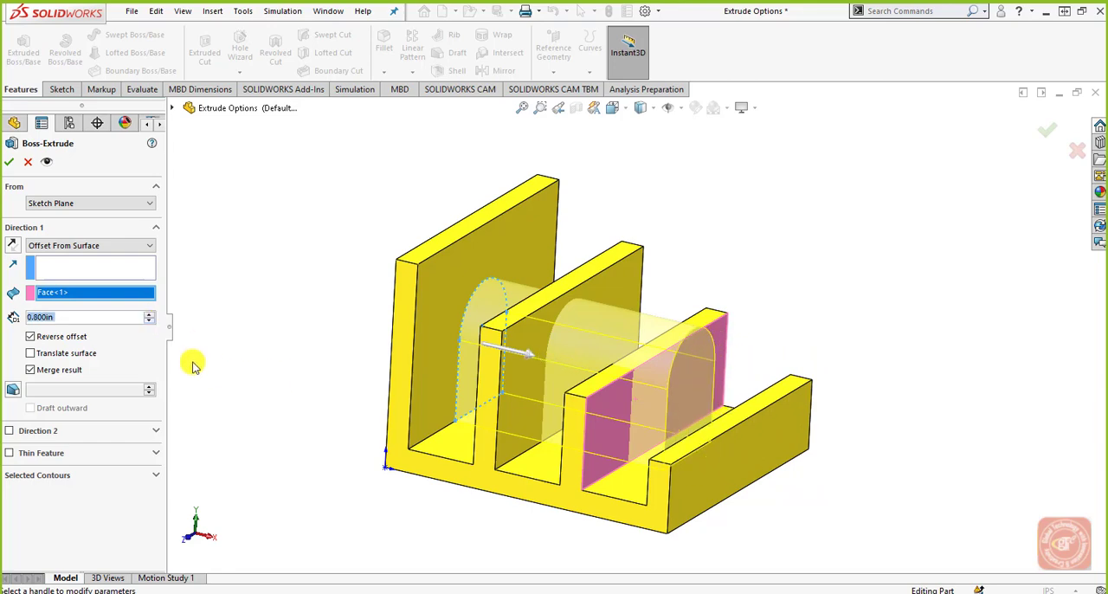
Step: Turn off Reverse offset and examine the preview's end relative to the selected third wall face from several angles
middle_click_drag(430, 372, 634, 396)
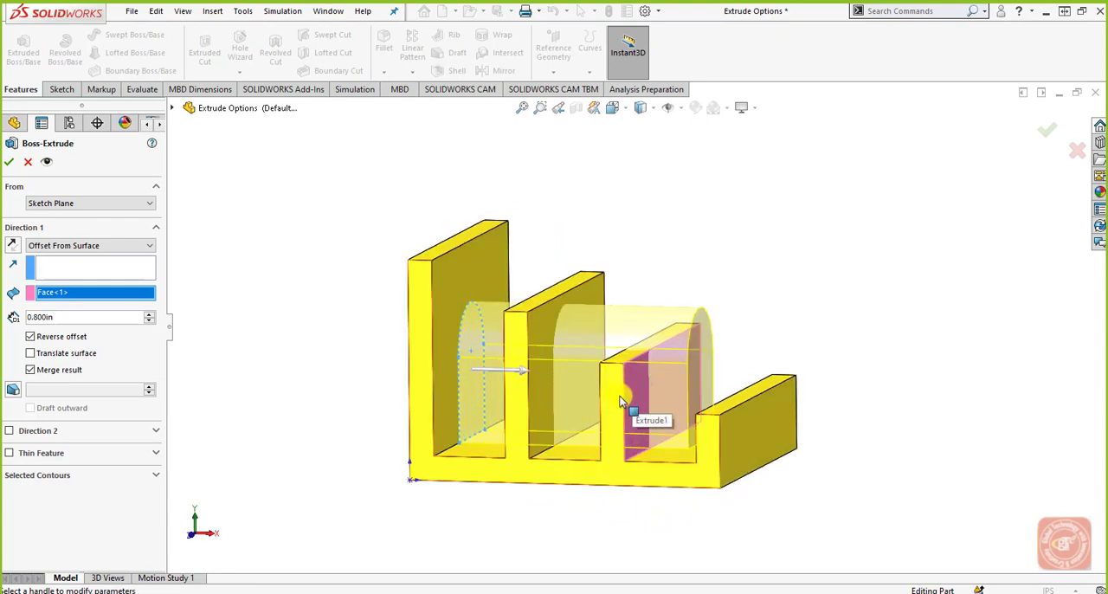
middle_click_drag(619, 402, 651, 428)
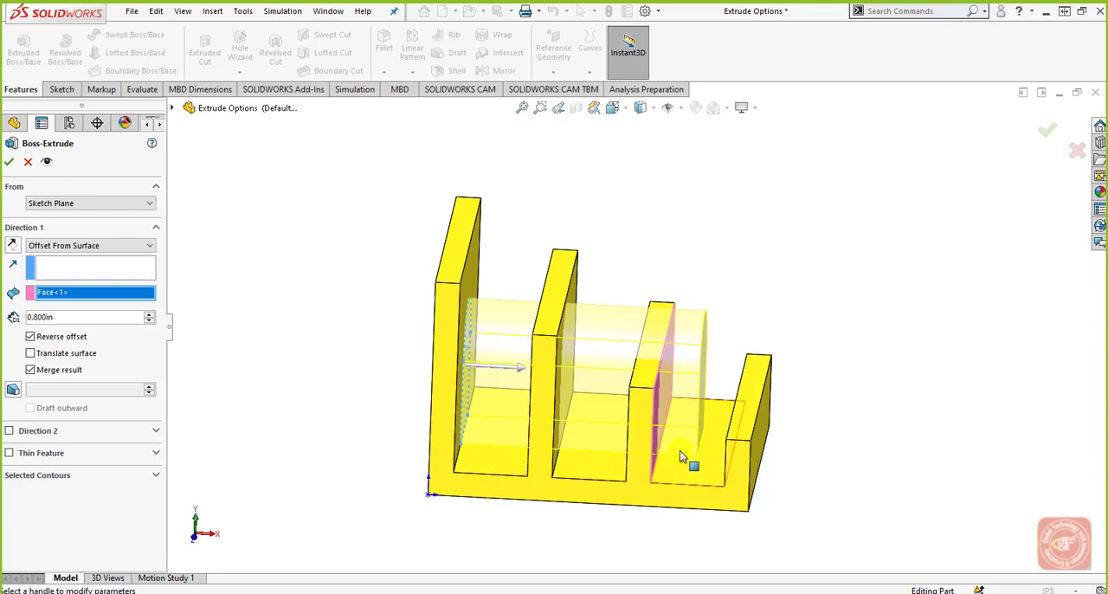
left_click(84, 339)
mouse_move(386, 373)
middle_mouse_down()
mouse_move(384, 326)
mouse_move(398, 341)
mouse_move(366, 378)
middle_mouse_up()
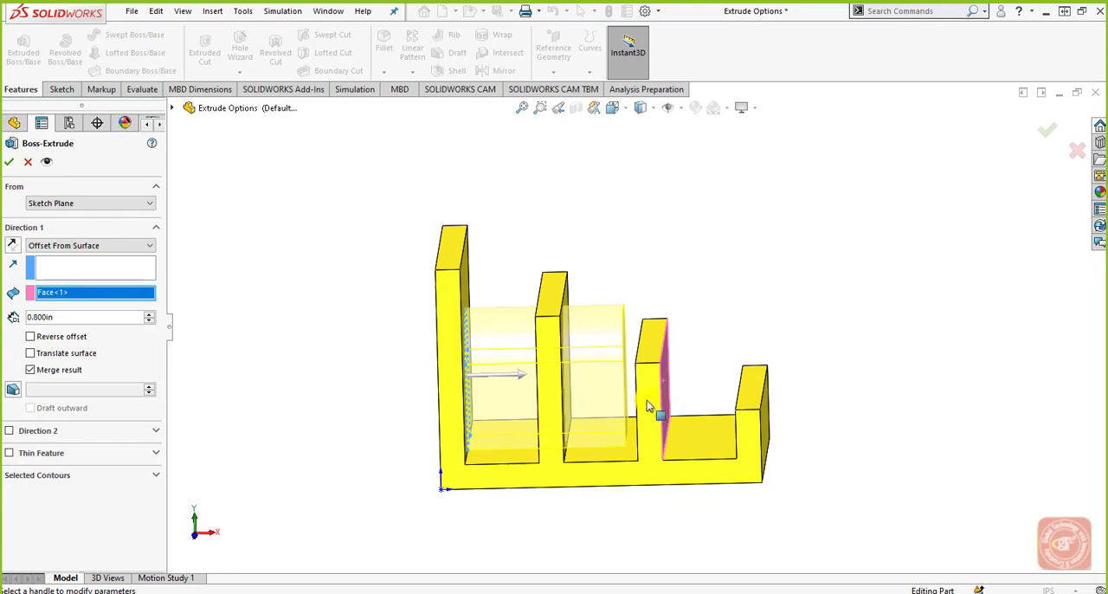
scroll(646, 433, "down", 2)
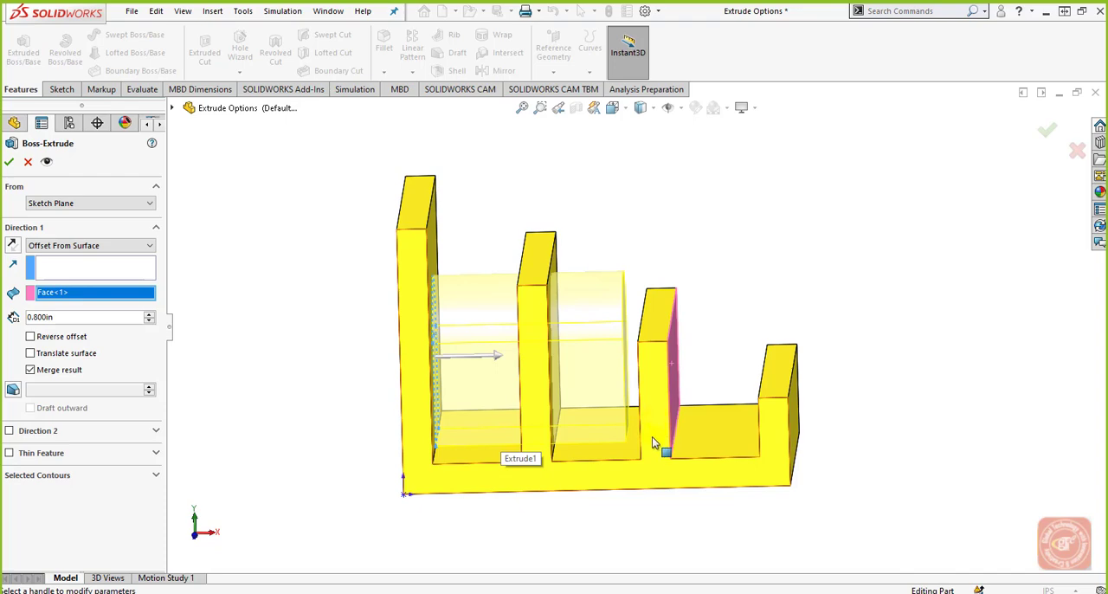
middle_click_drag(630, 467, 594, 470)
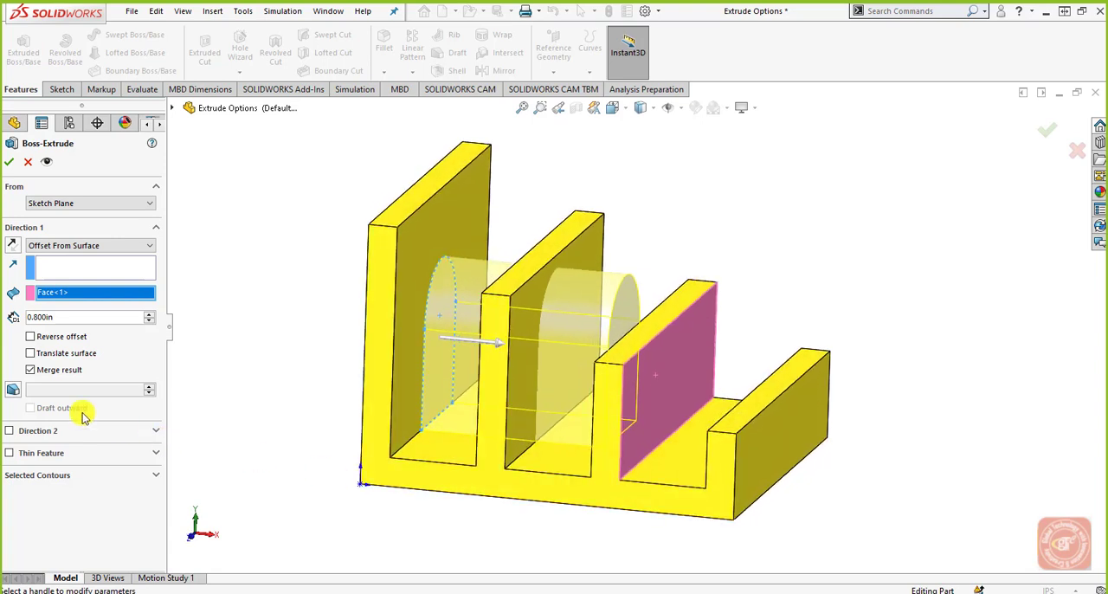
Step: Turn Reverse offset back on, and switch Translate surface on and off again
left_click(52, 336)
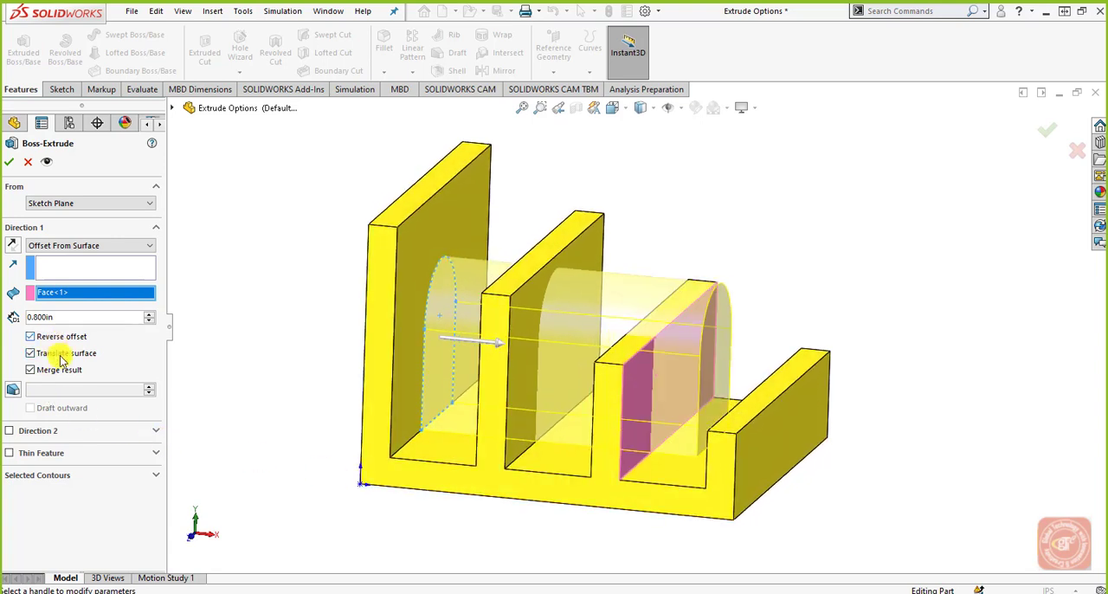
left_click(57, 353)
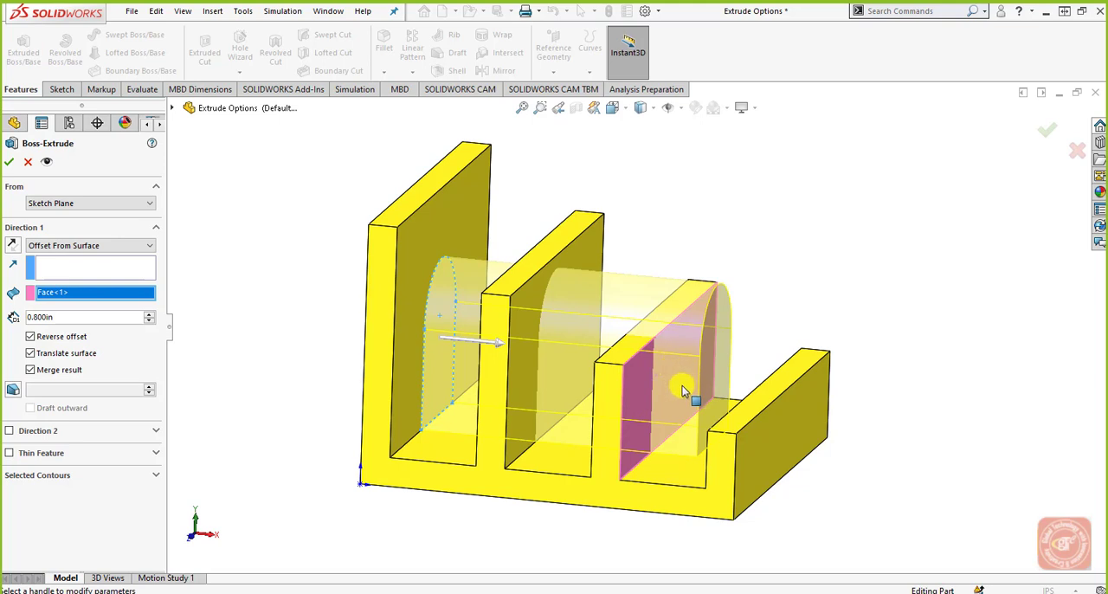
left_click(31, 353)
Step: Cancel the extrusion after choosing the Up To Body end condition, and unsuppress the Body2 feature
left_click(128, 245)
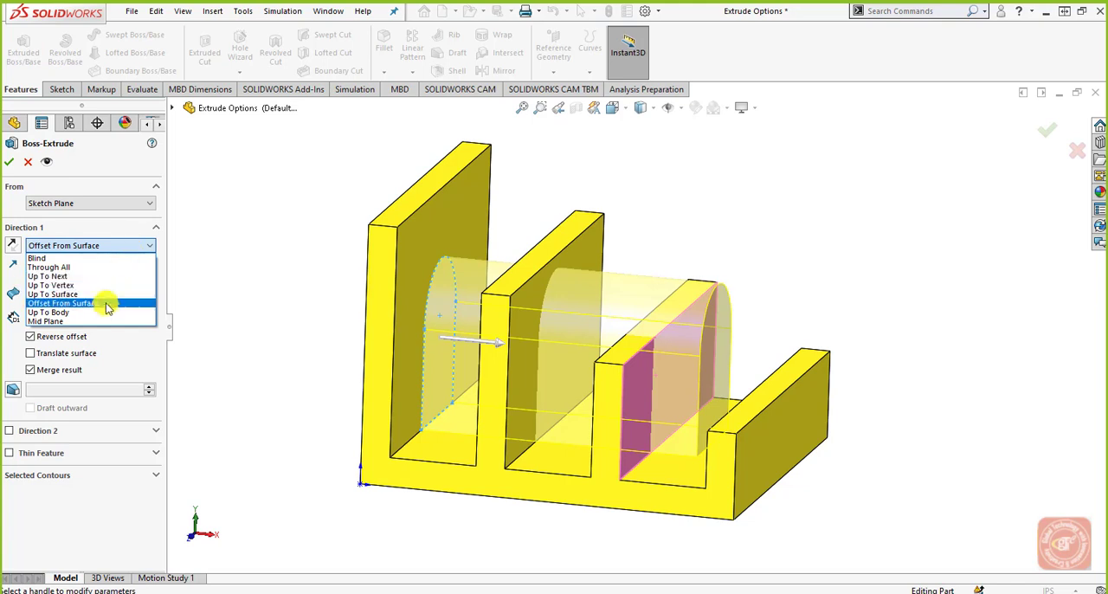
left_click(134, 308)
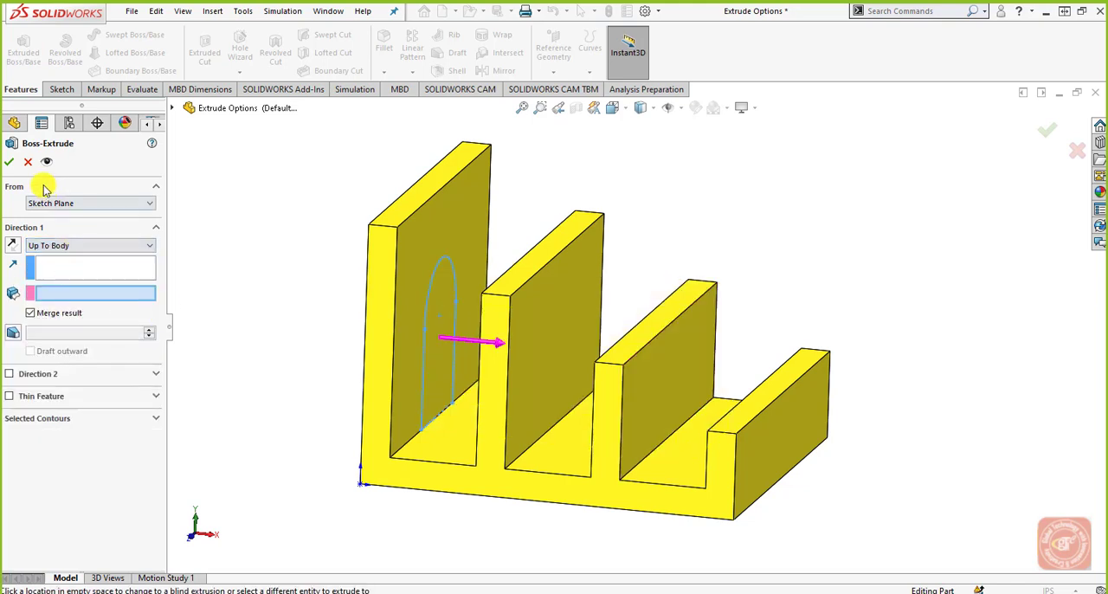
left_click(28, 161)
left_click(735, 274)
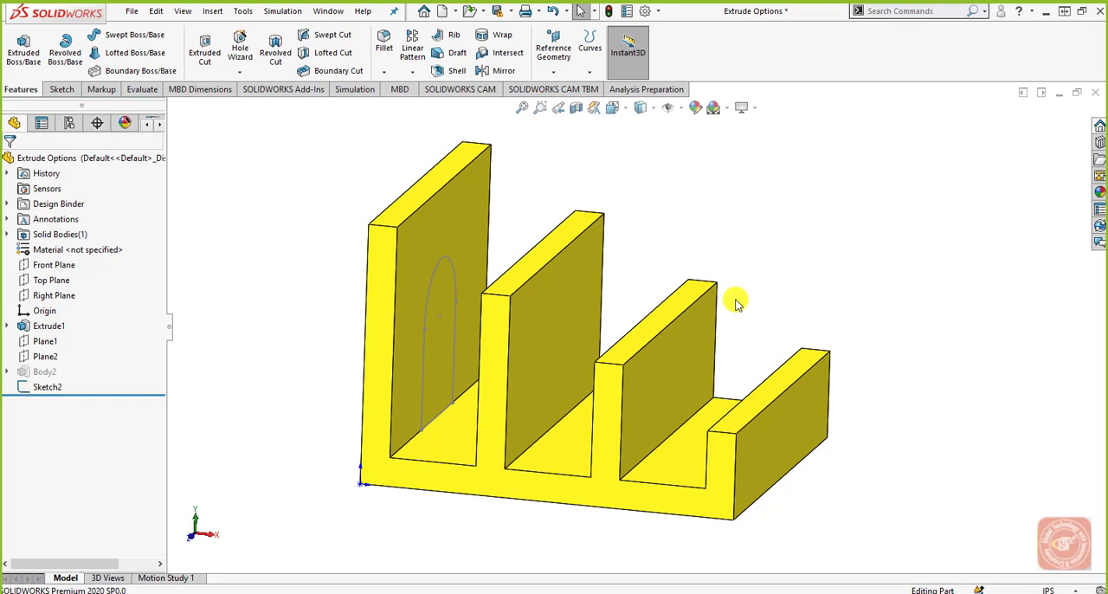
left_click(44, 372)
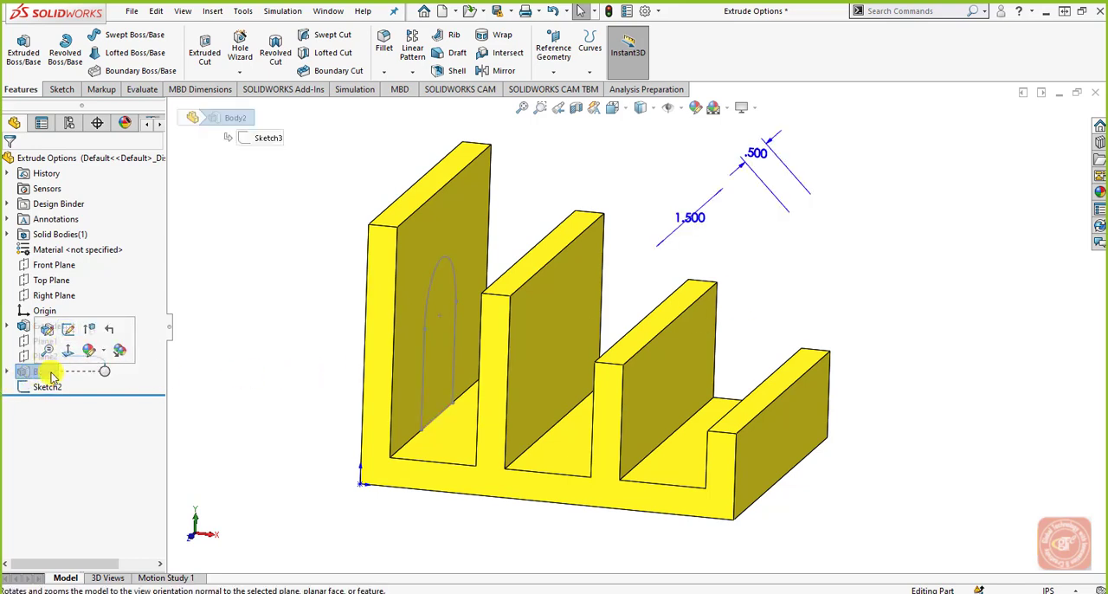
left_click(84, 330)
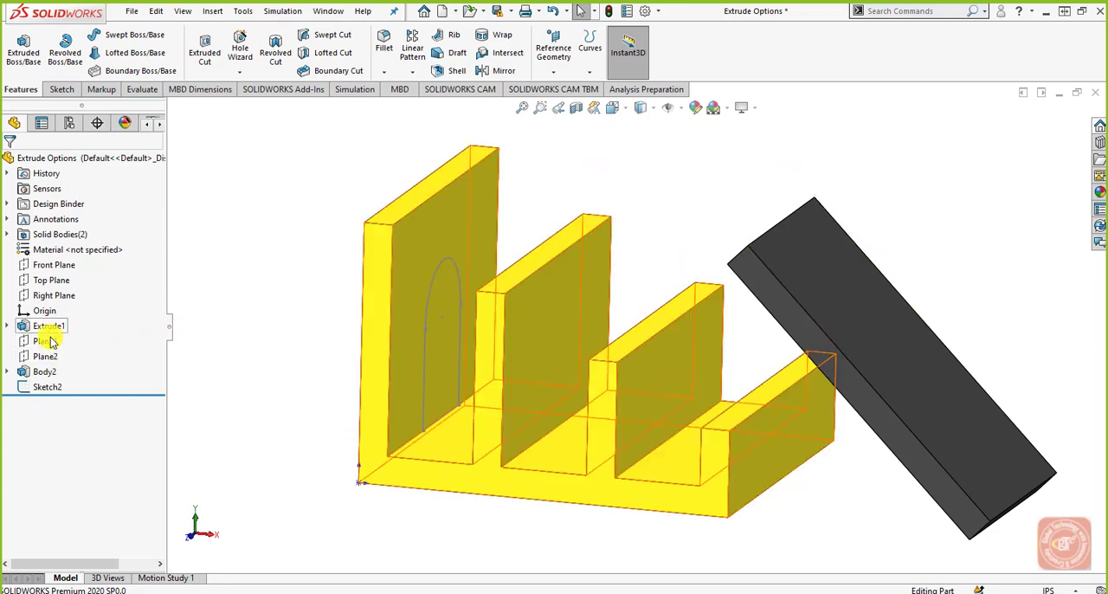
Step: Start a boss extrusion of Sketch2 with the Up To Body end condition, using the slanted Body2 block as the target
left_click(45, 386)
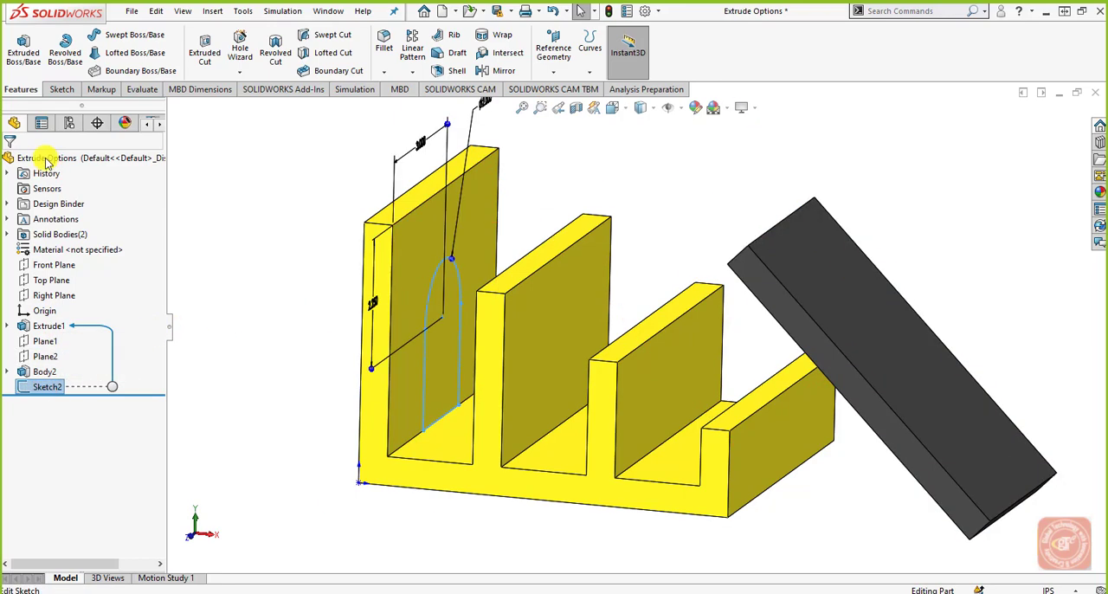
left_click(25, 68)
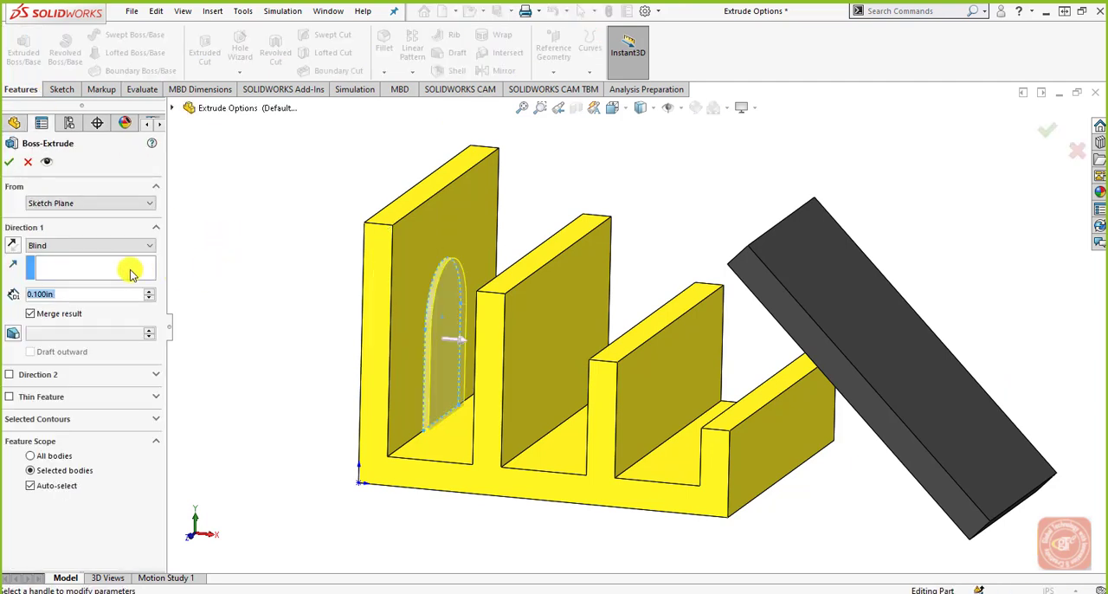
left_click(133, 249)
left_click(91, 311)
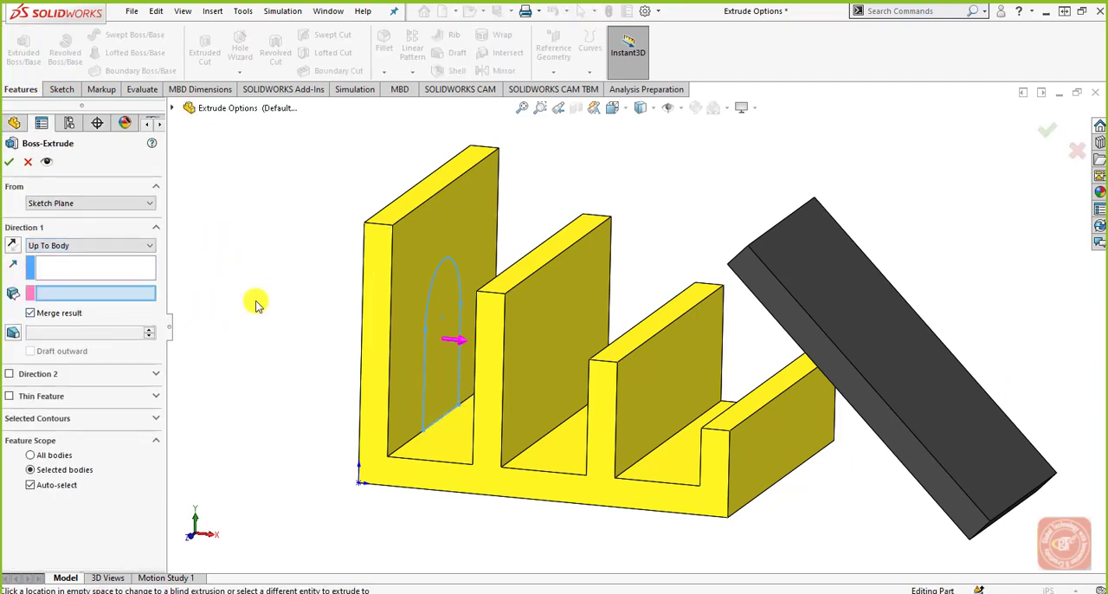
middle_click_drag(257, 302, 455, 291)
middle_click_drag(804, 309, 762, 354)
left_click(856, 337)
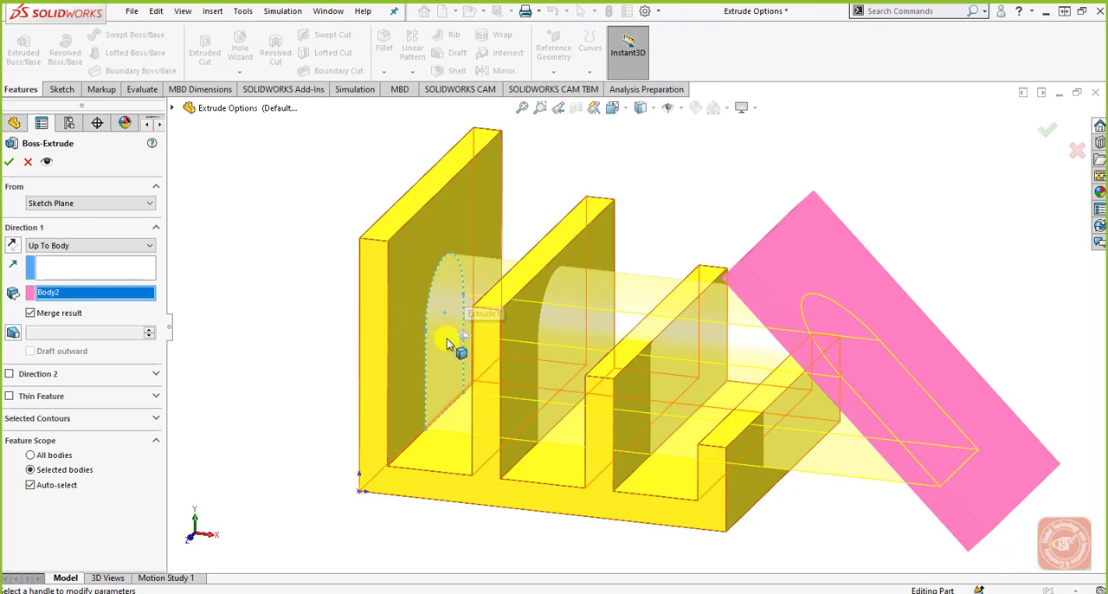
middle_click_drag(813, 420, 843, 373)
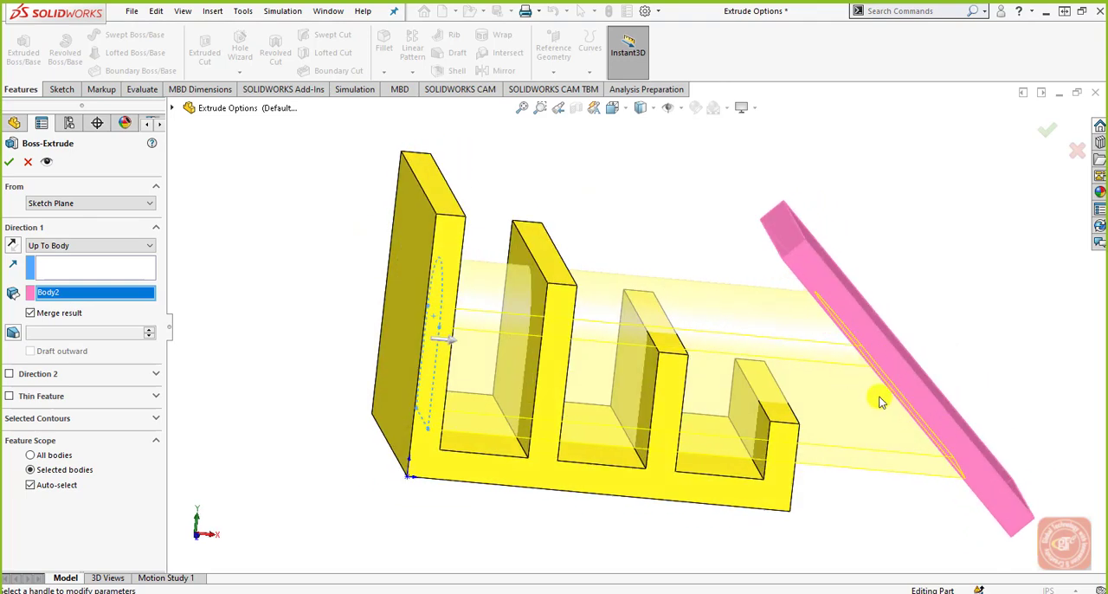
middle_click_drag(874, 425, 844, 445)
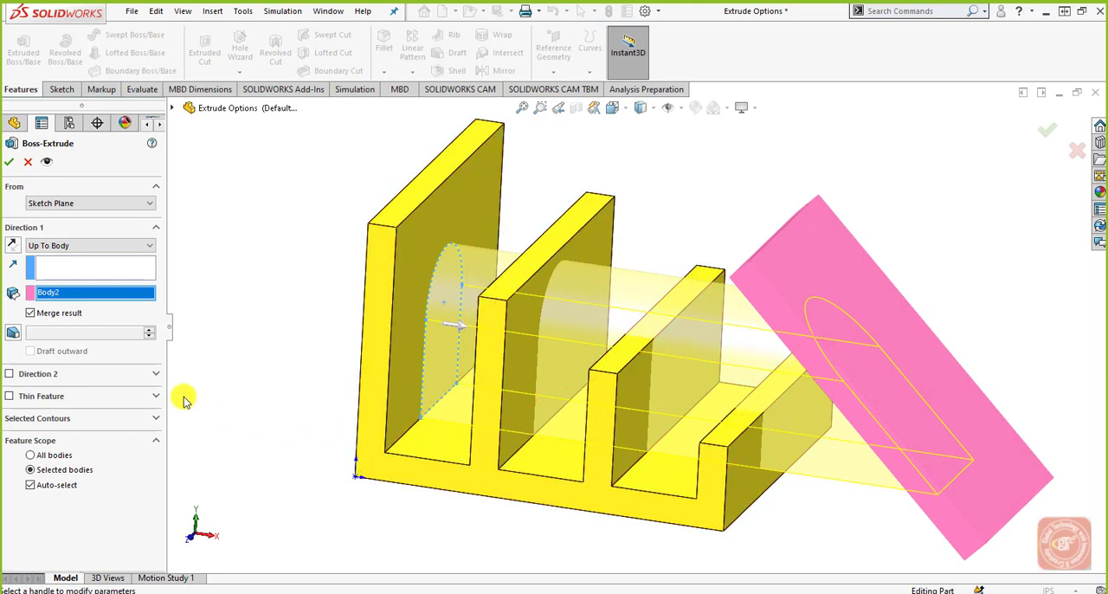
Step: Change the Direction 1 end condition to Mid Plane
left_click(115, 251)
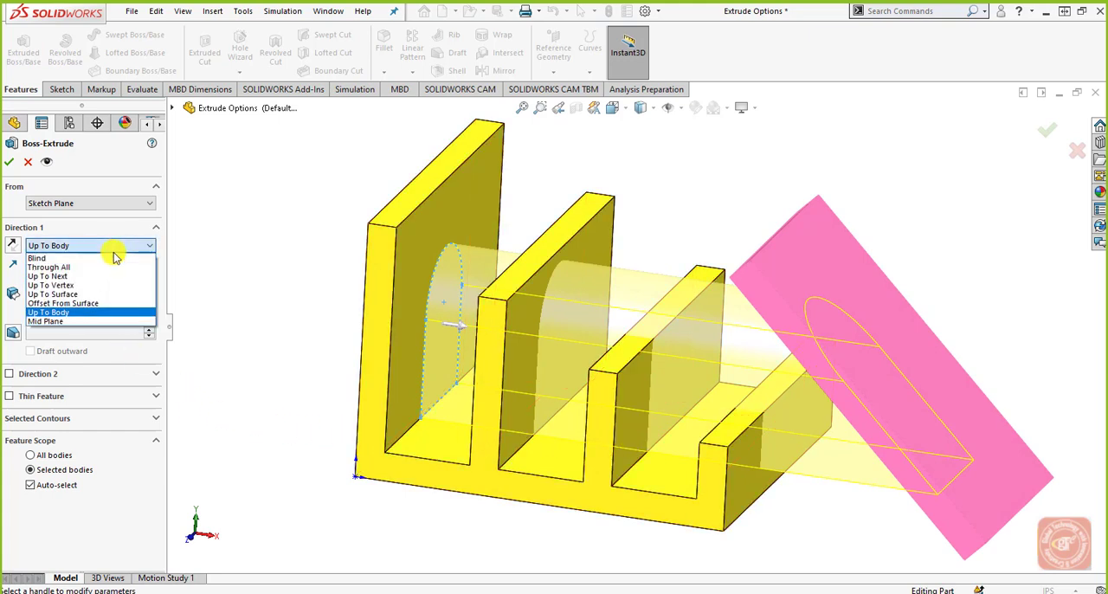
left_click(76, 323)
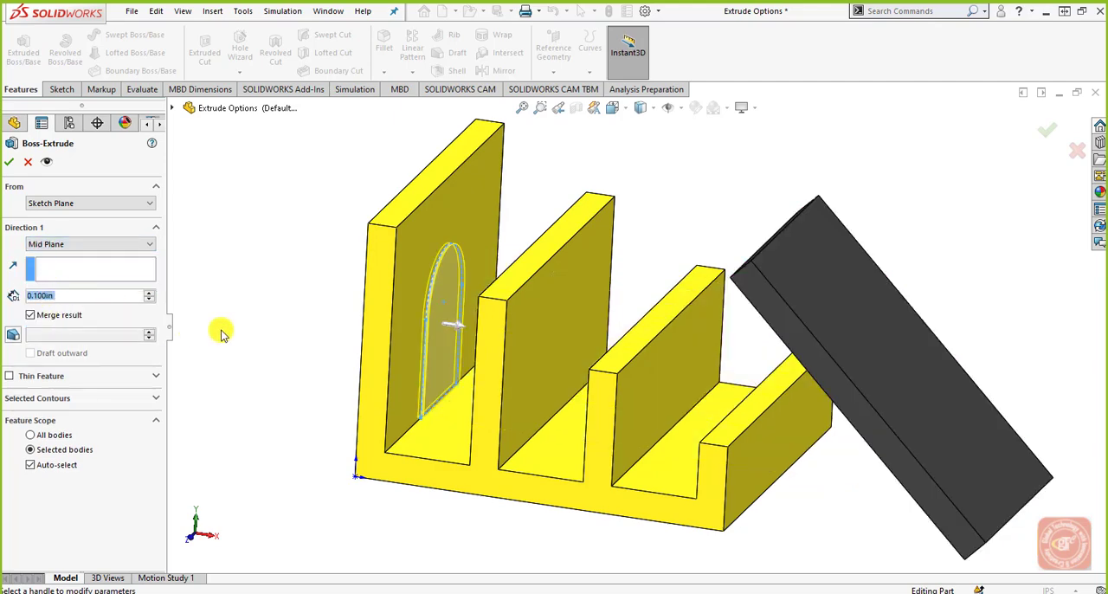
Step: Set the Mid Plane extrusion depth of the arched profile to 1.700 in and cancel the extrusion
mouse_move(285, 297)
middle_mouse_down()
mouse_move(301, 262)
mouse_move(311, 272)
mouse_move(279, 285)
middle_mouse_up()
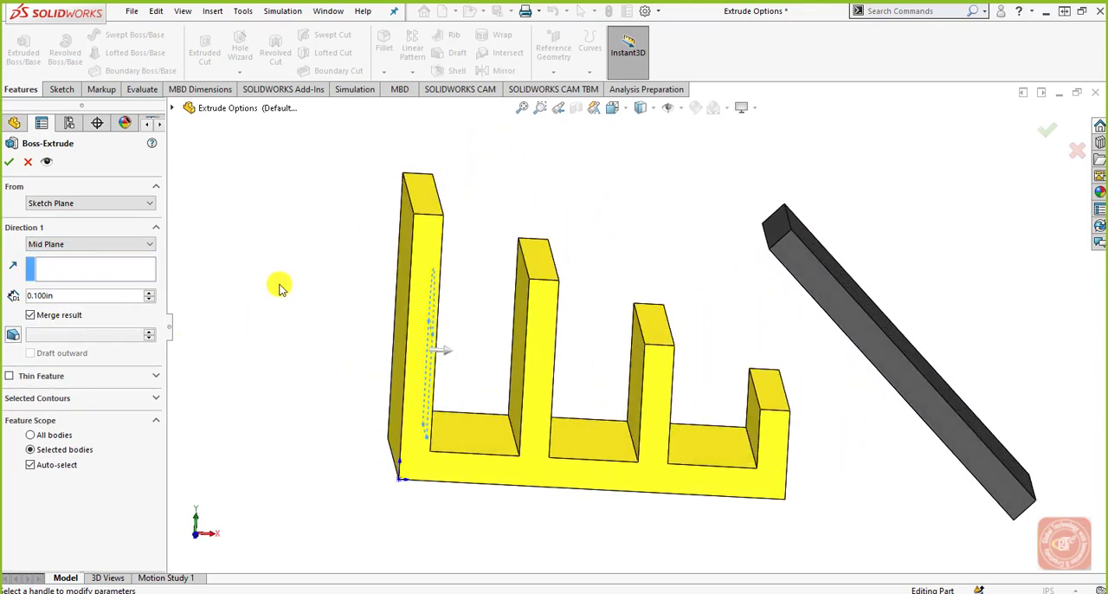
left_click(152, 293)
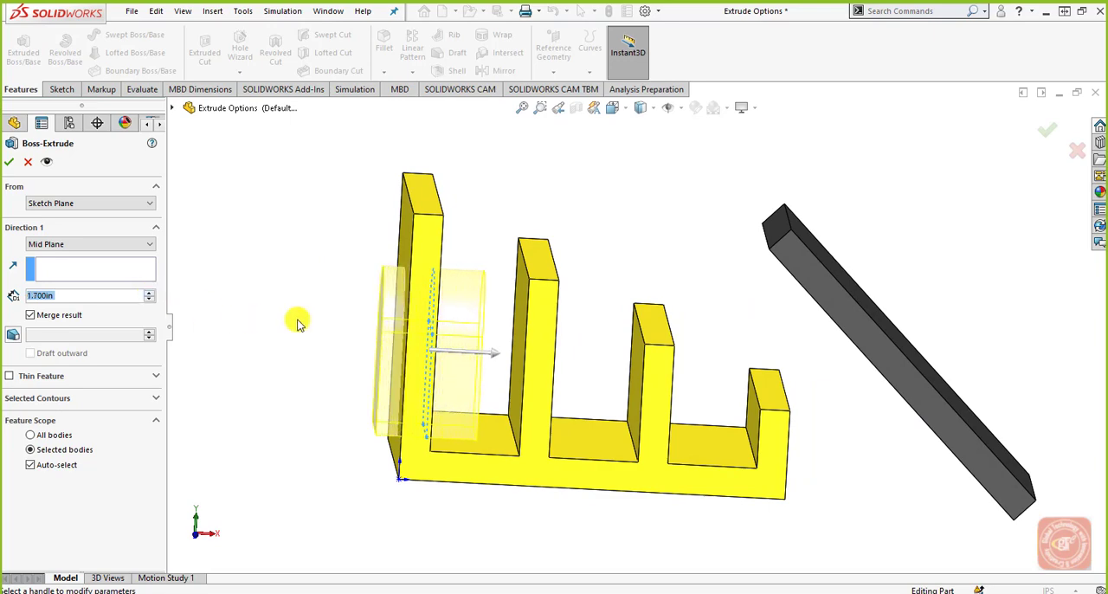
mouse_move(297, 317)
middle_mouse_down()
mouse_move(285, 253)
mouse_move(283, 296)
mouse_move(300, 306)
middle_mouse_up()
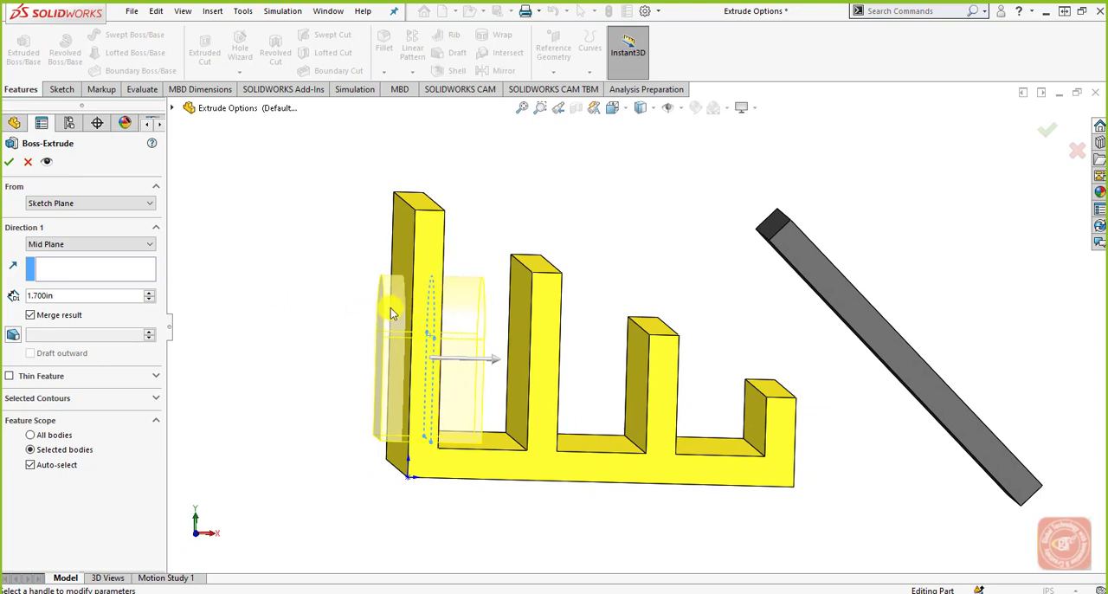
middle_click_drag(419, 333, 453, 339)
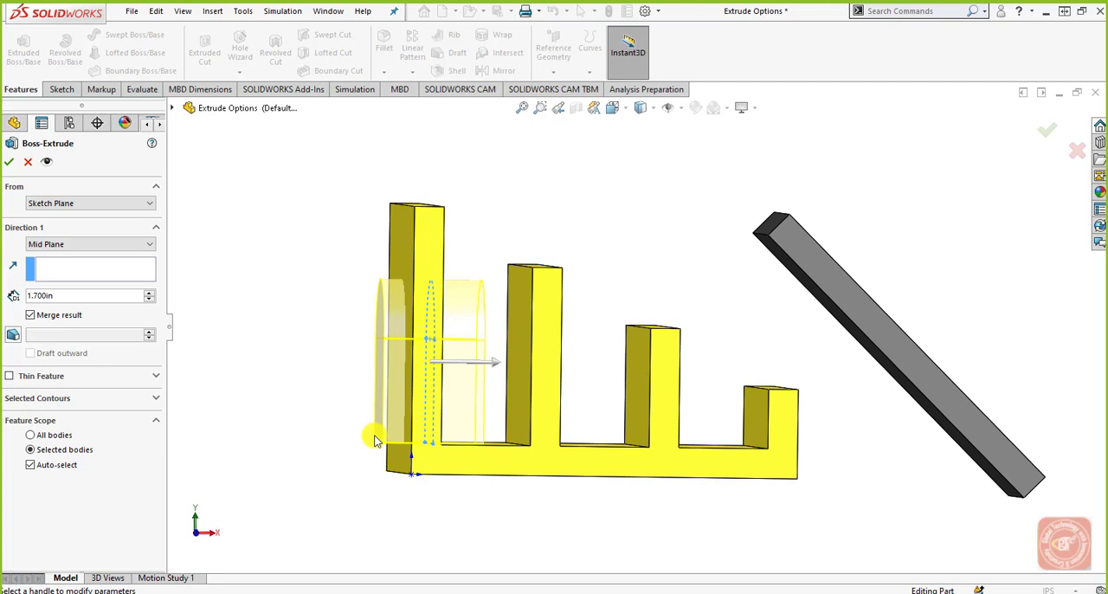
left_click(28, 162)
Step: Suppress the Body2 feature and open Sketch2 for editing
left_click(67, 371)
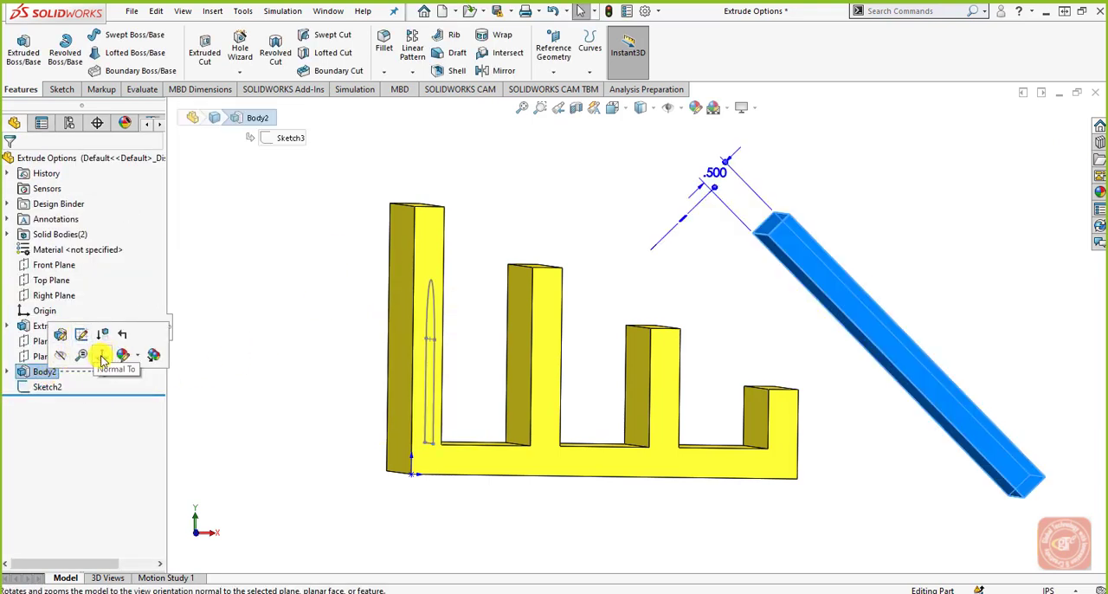
left_click(100, 336)
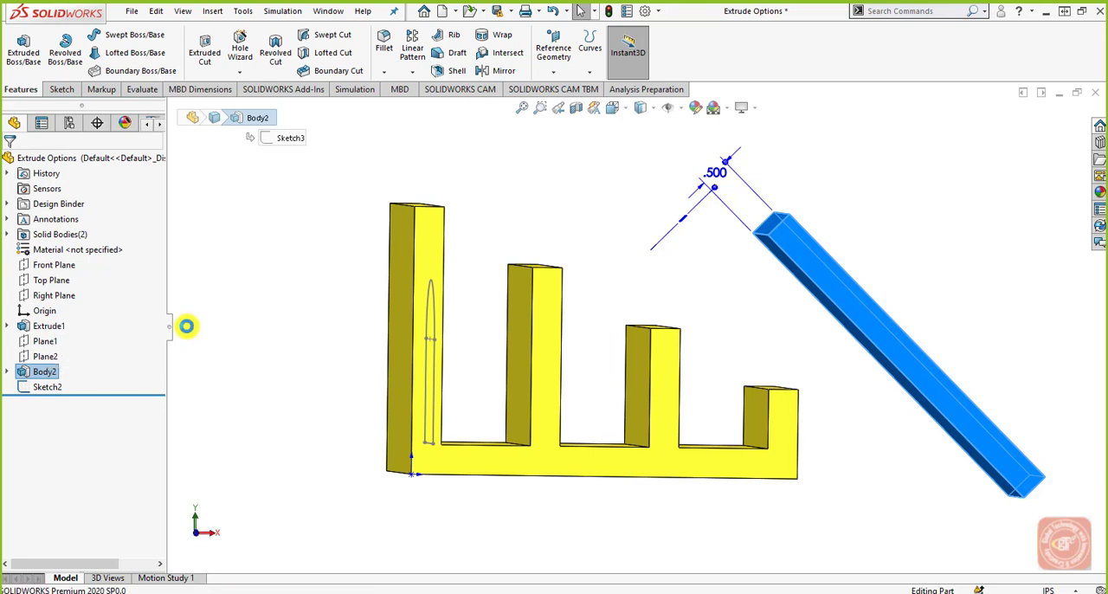
left_click(58, 387)
left_click(75, 346)
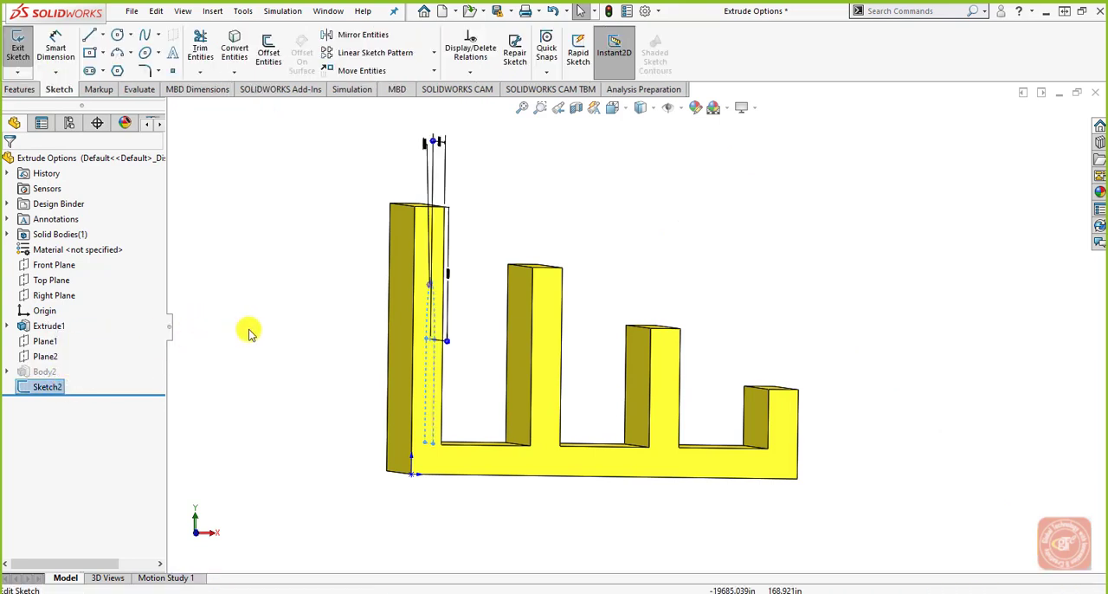
middle_click_drag(286, 336, 270, 361)
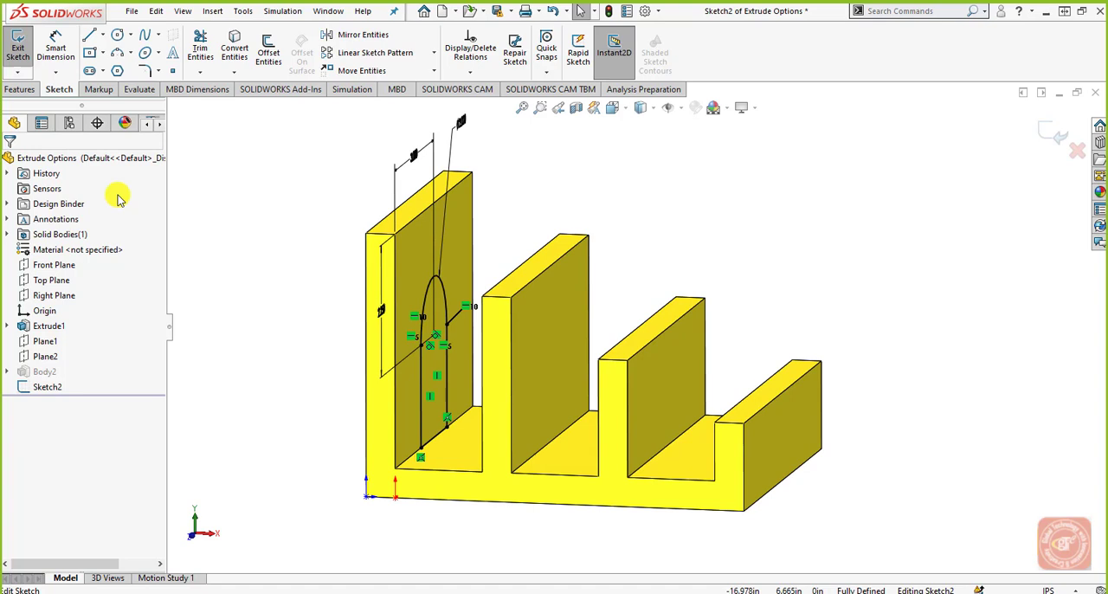
Step: Start a blind boss extrusion of the arched Sketch2 profile with a depth of 2.290 in through the second wall
left_click(19, 89)
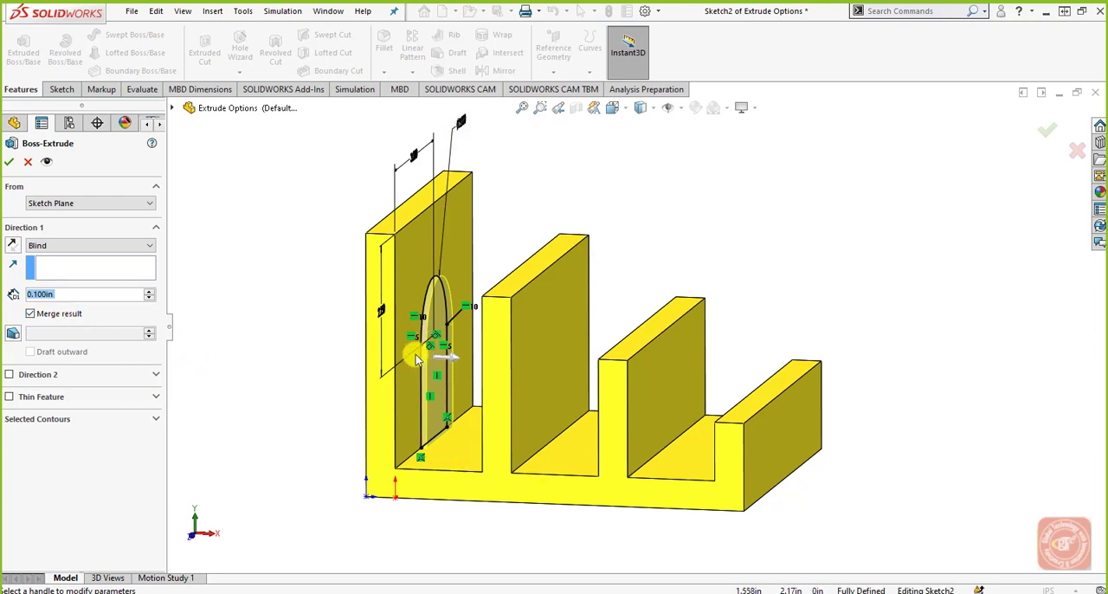
left_click_drag(442, 356, 572, 367)
middle_click_drag(507, 378, 522, 378)
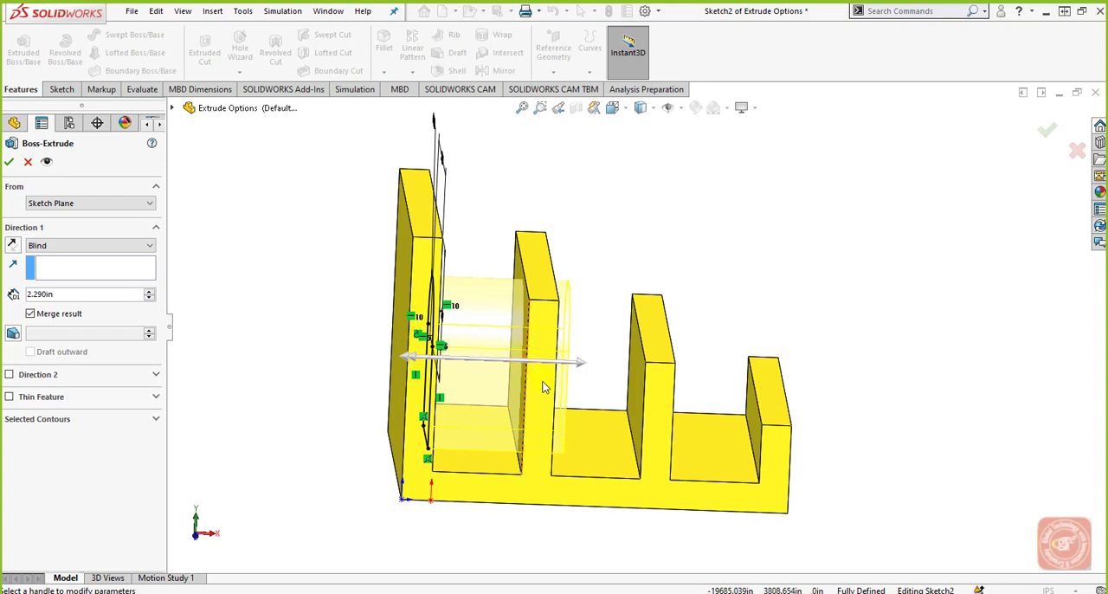
mouse_move(544, 387)
middle_mouse_down()
mouse_move(527, 372)
mouse_move(527, 388)
middle_mouse_up()
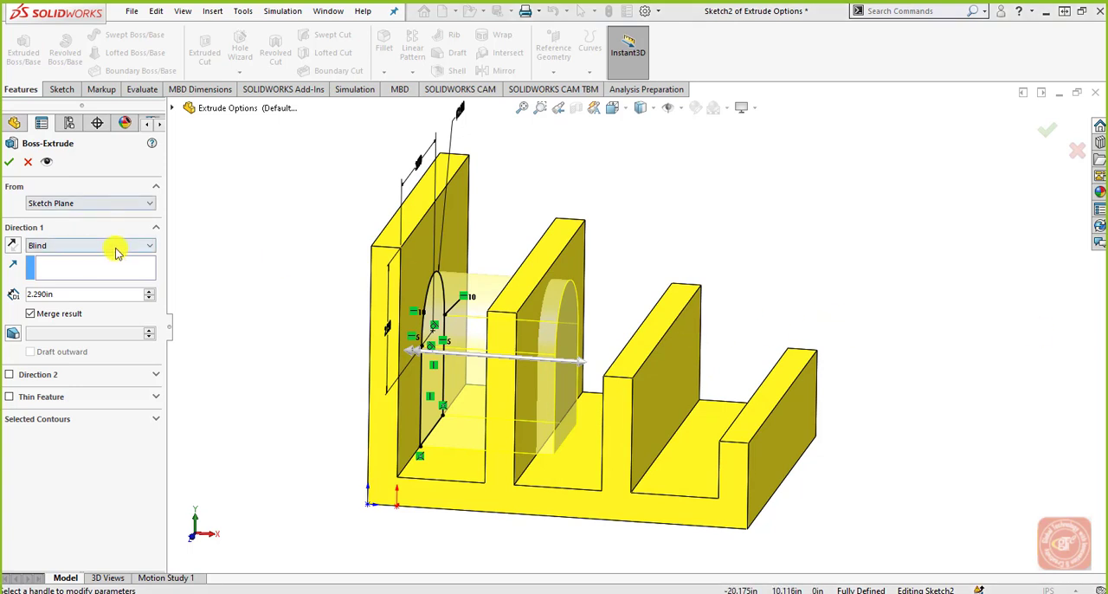
Step: Turn on draft for Direction 1 of the extrusion and set the draft angle to 45 degrees
left_click(21, 336)
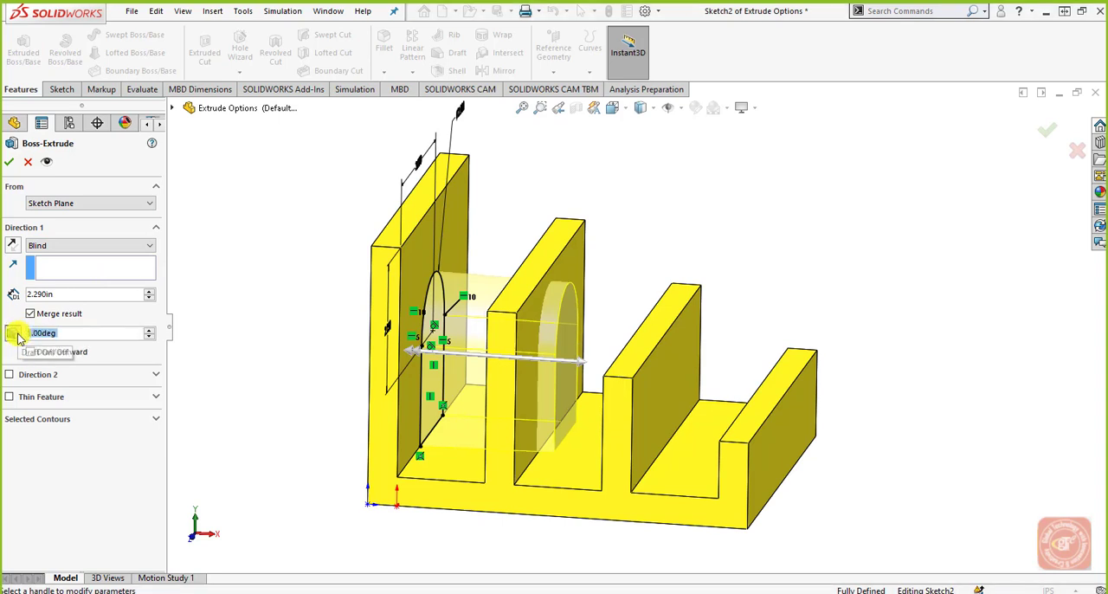
left_click(19, 337)
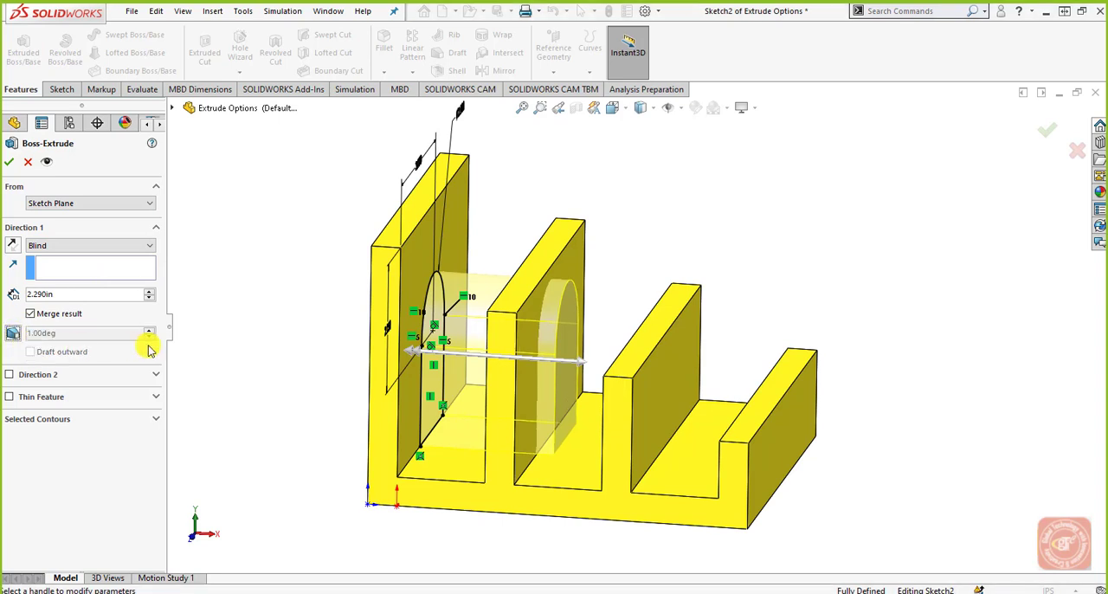
left_click(14, 336)
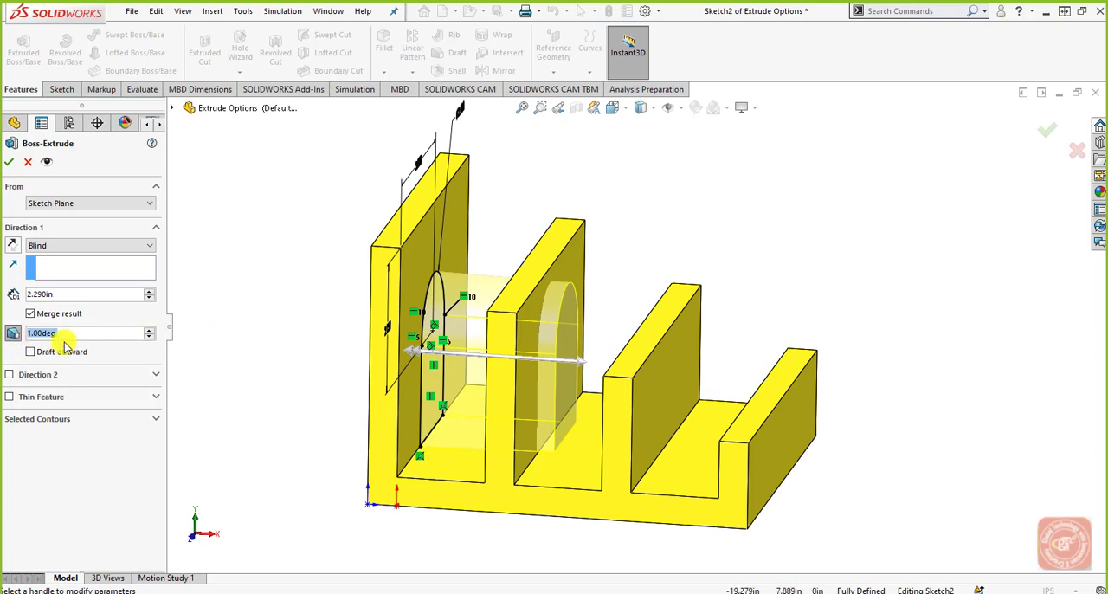
left_click(15, 338)
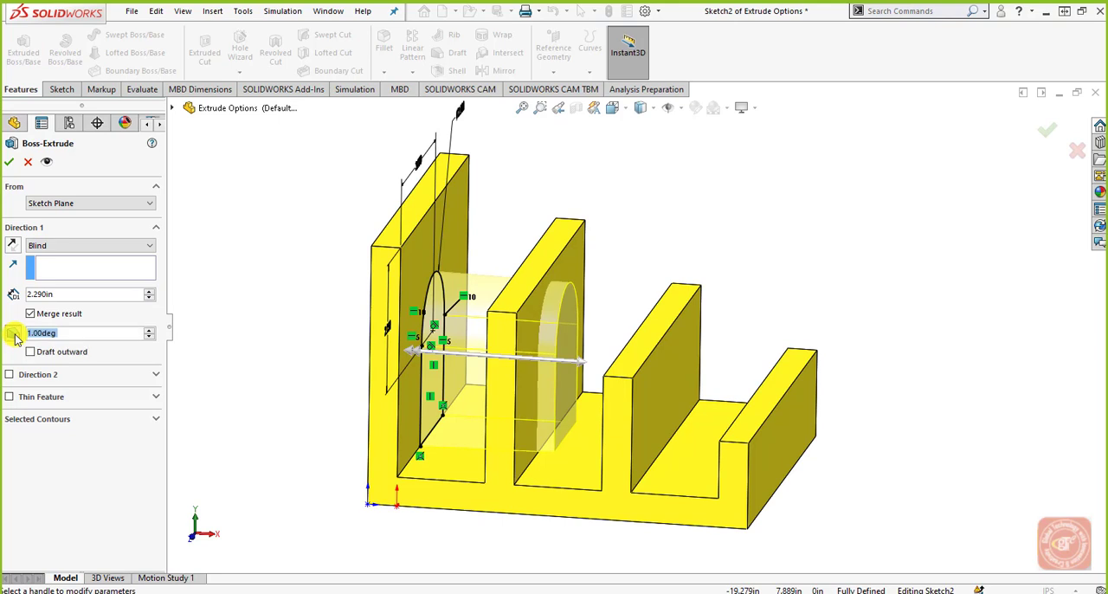
left_click(14, 336)
left_click(77, 338)
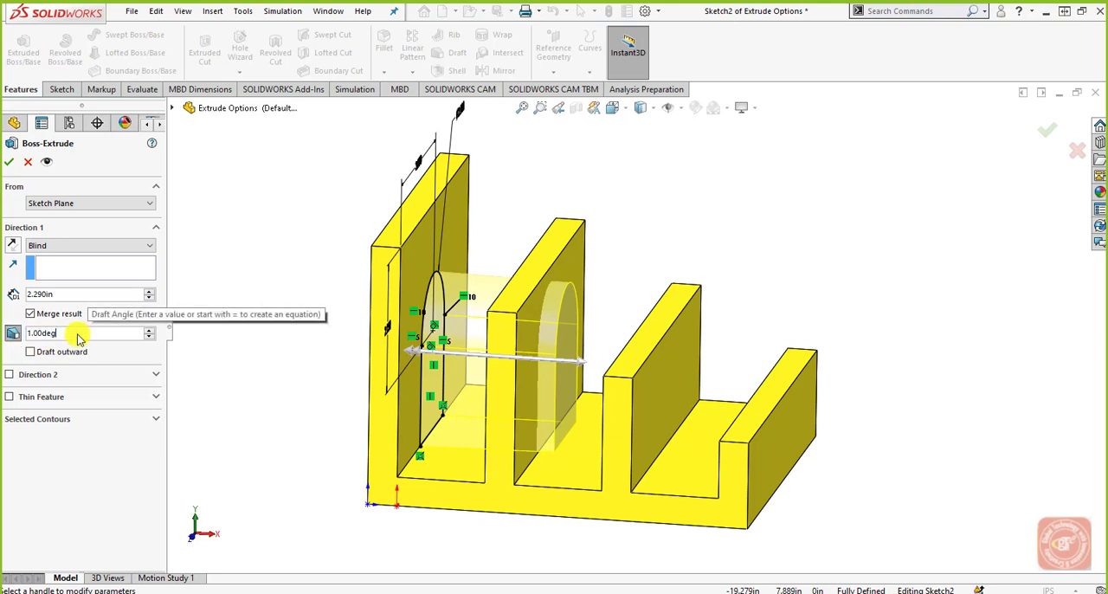
left_click_drag(66, 335, 28, 336)
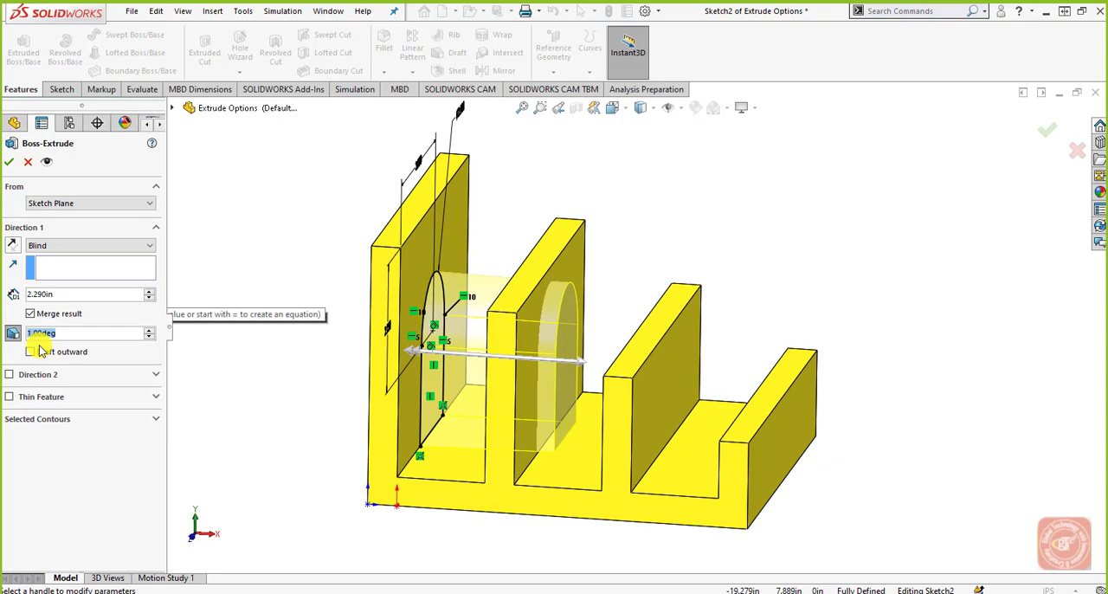
type("45")
key("Return")
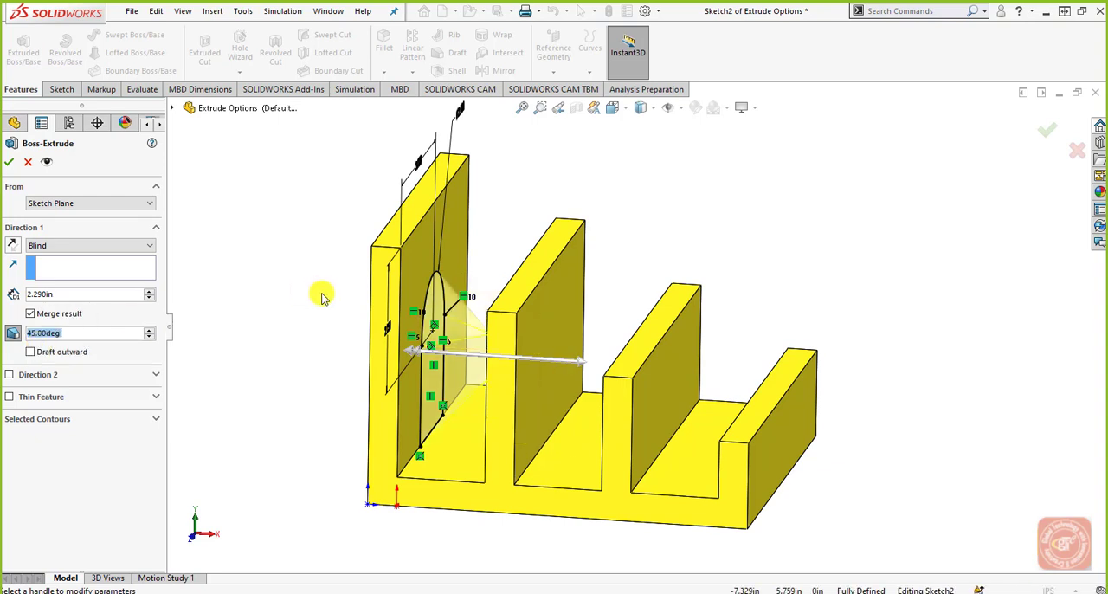
mouse_move(358, 321)
middle_mouse_down()
mouse_move(366, 289)
mouse_move(363, 305)
middle_mouse_up()
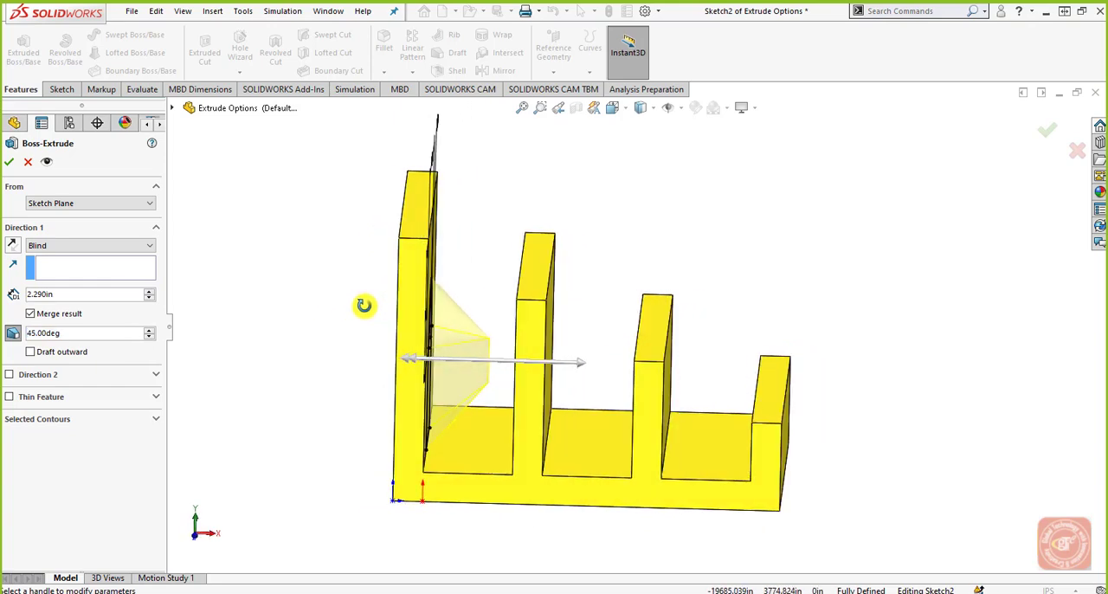
scroll(446, 329, "down", 2)
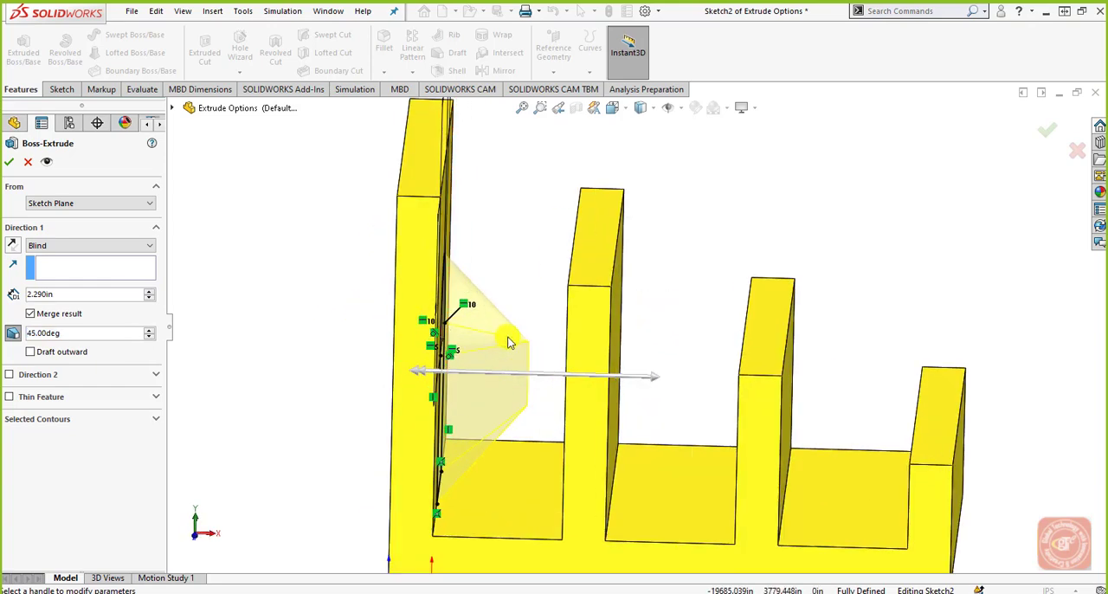
Step: Set the Direction 1 draft angle to 10 degrees
left_click(78, 333)
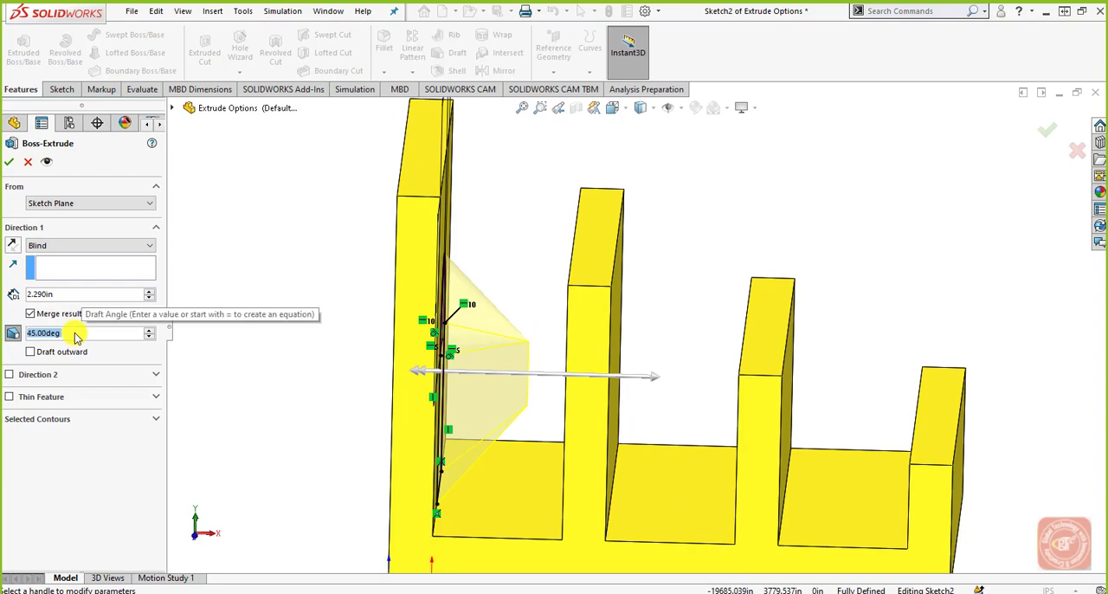
type("10")
key("Return")
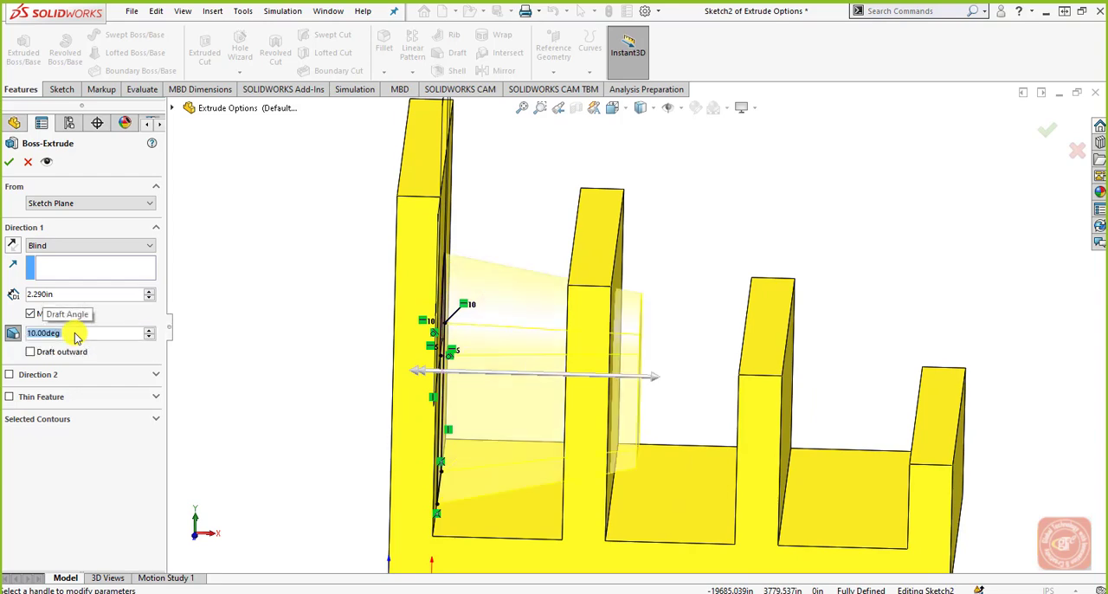
Step: Switch Draft outward on for Direction 1 and off again
middle_click_drag(575, 296, 519, 329)
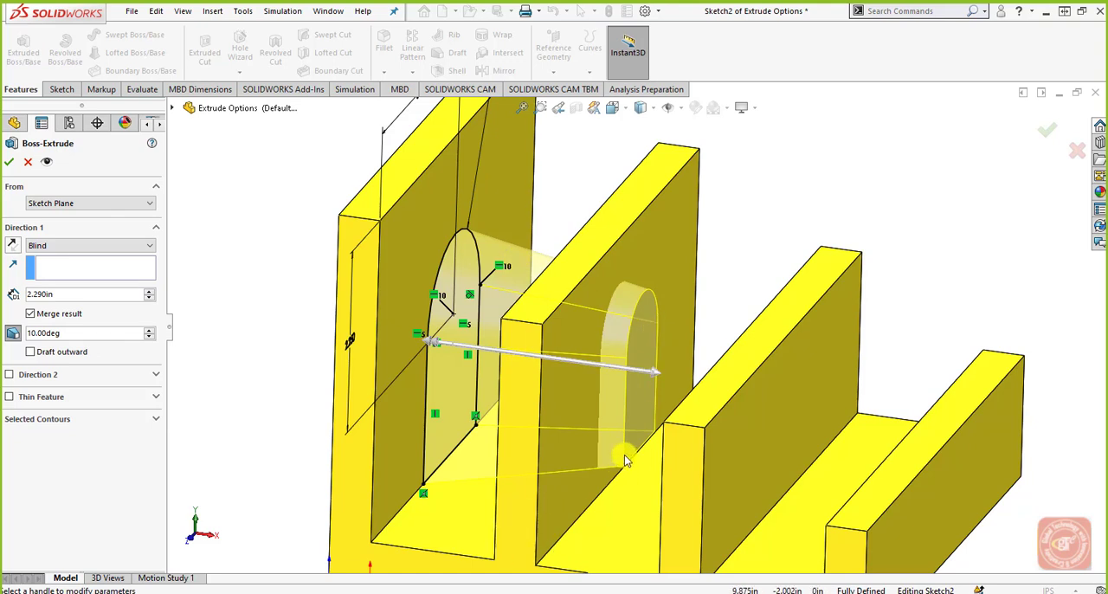
left_click(66, 355)
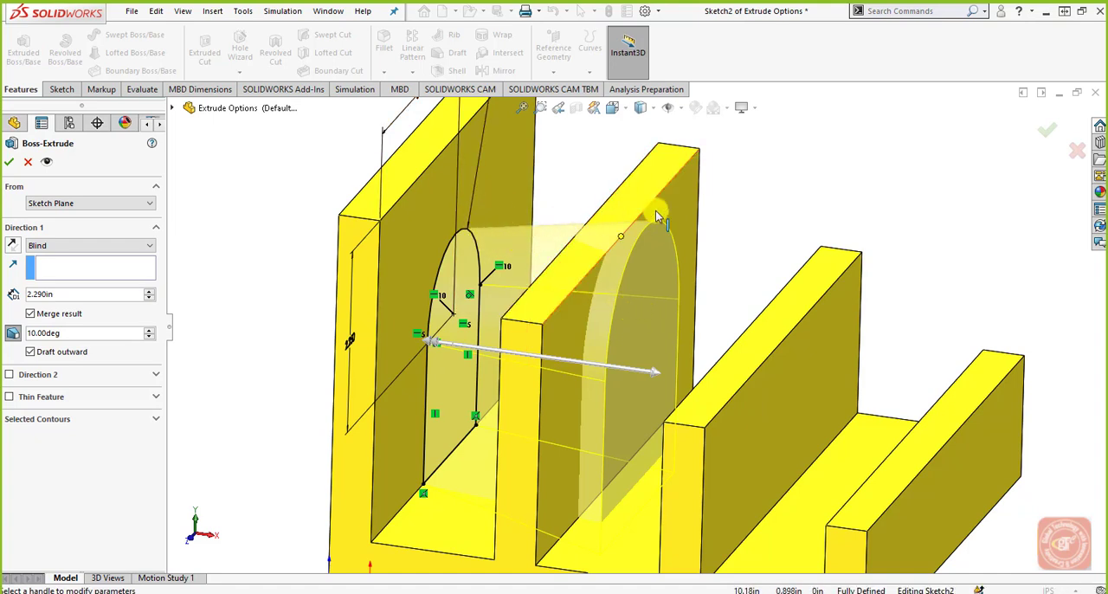
left_click(45, 351)
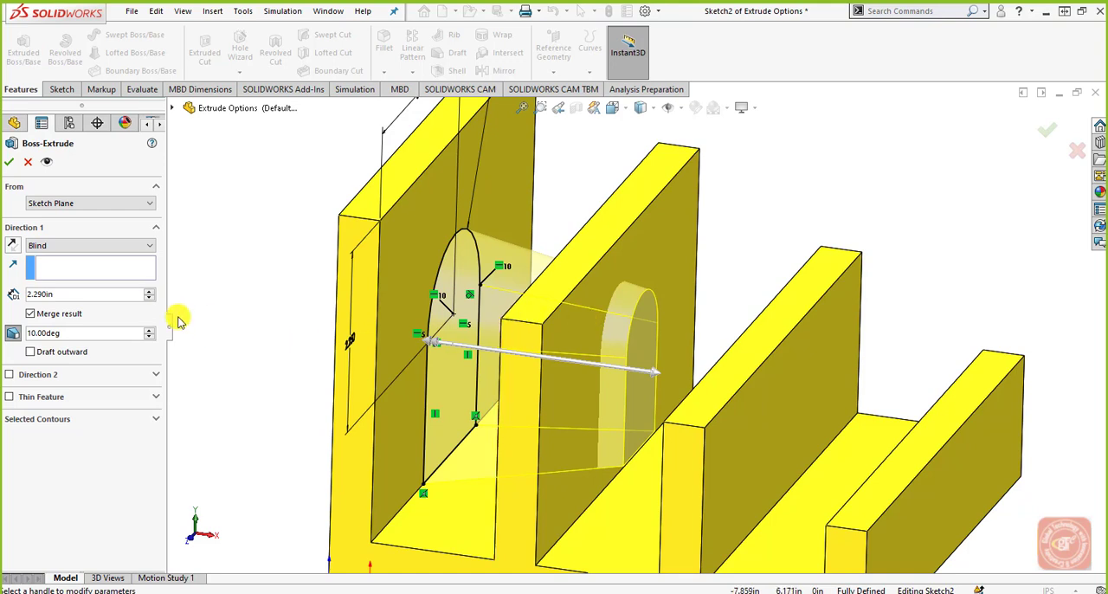
Step: Enable Direction 2 for the extrusion and compare the end condition options of both directions
left_click(118, 245)
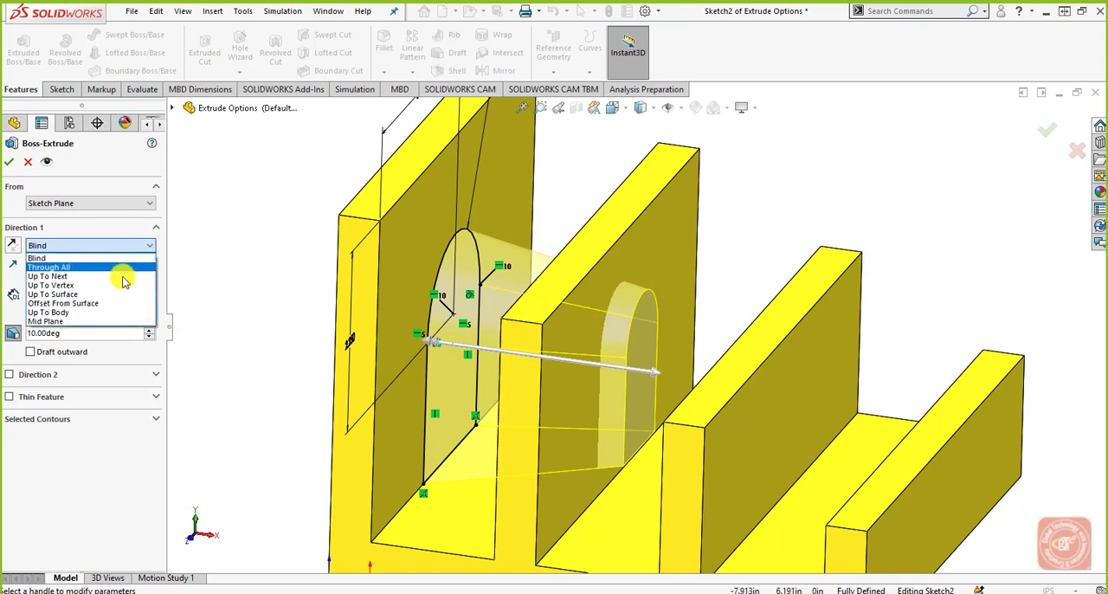
left_click(130, 372)
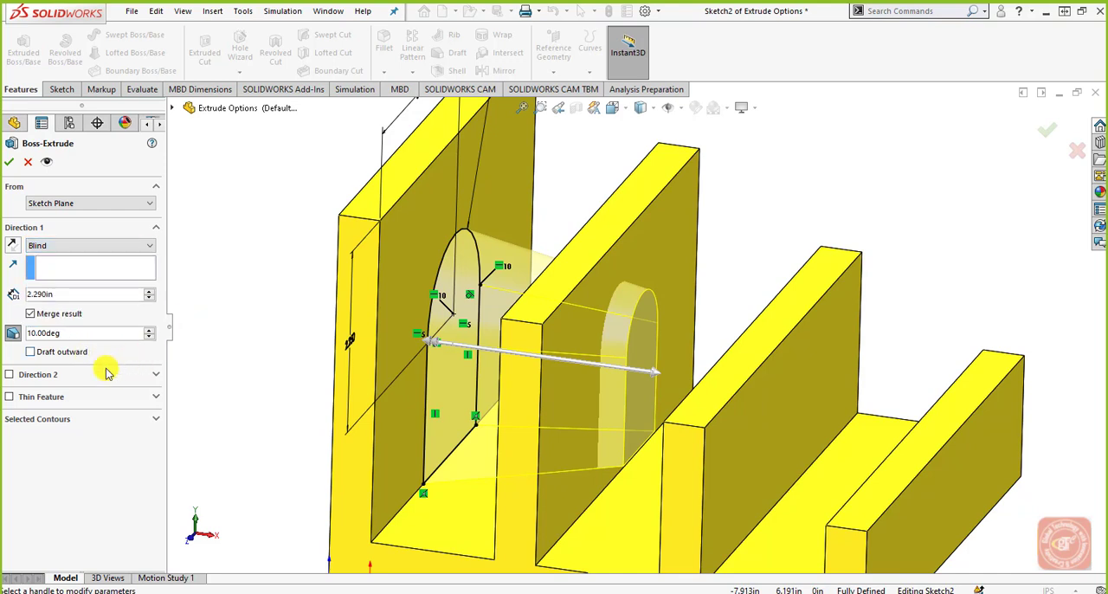
left_click(52, 375)
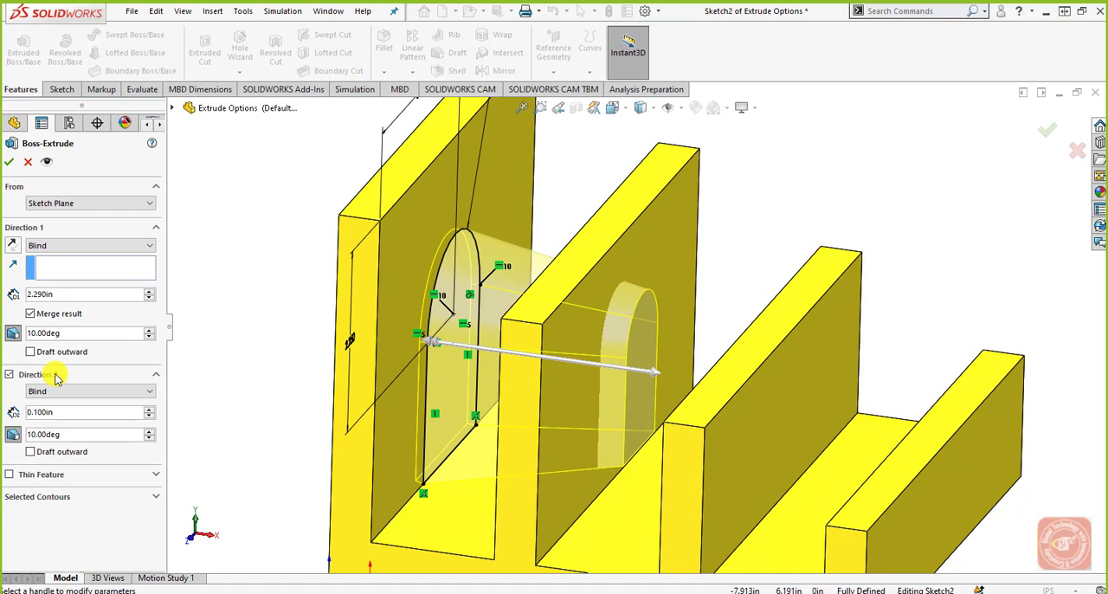
left_click(70, 390)
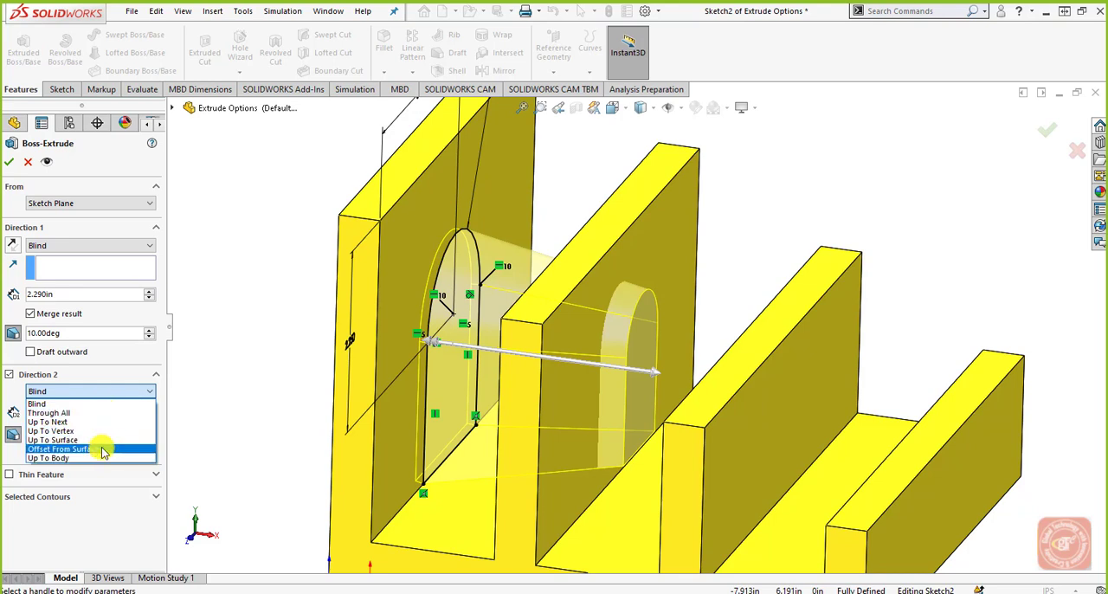
left_click(106, 249)
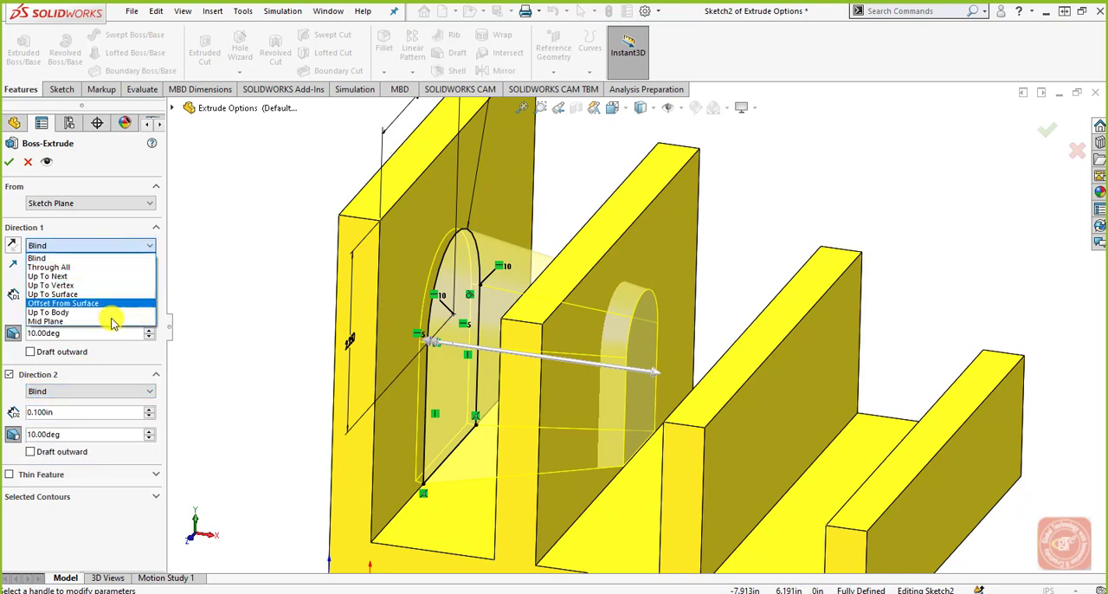
left_click(119, 253)
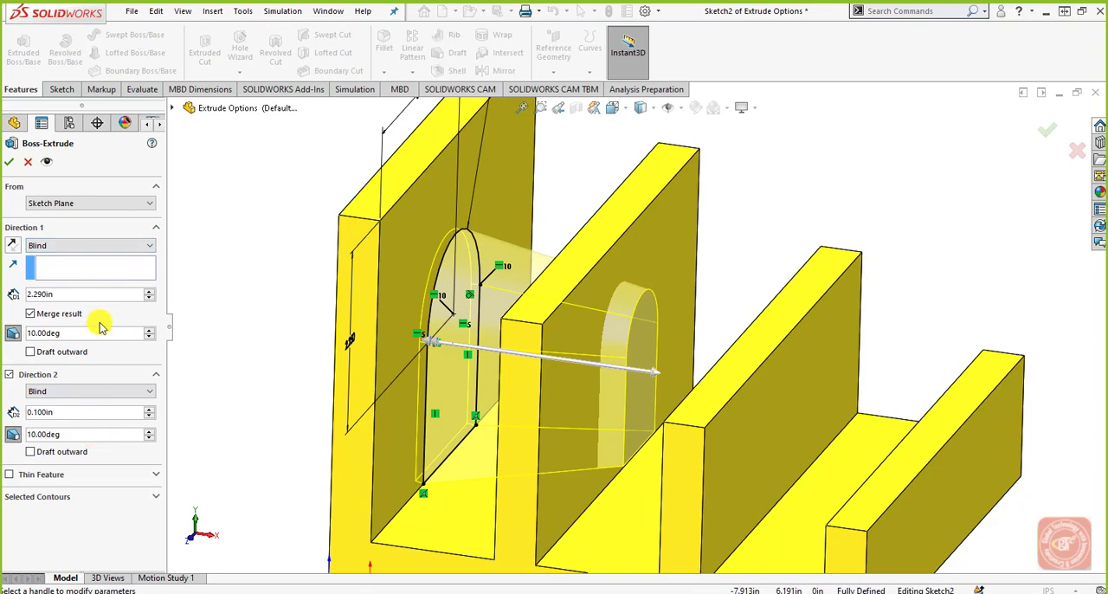
left_click(95, 390)
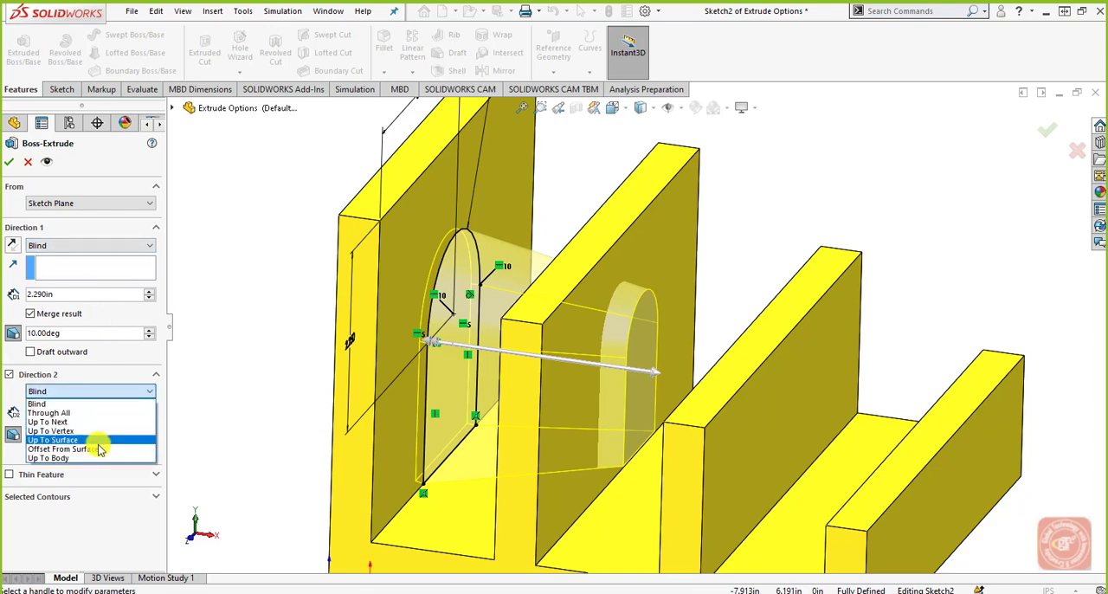
left_click(116, 374)
Step: Set the Direction 1 end condition of the drafted extrusion to Mid Plane
mouse_move(237, 357)
middle_mouse_down()
mouse_move(233, 337)
mouse_move(254, 303)
mouse_move(268, 321)
mouse_move(263, 347)
mouse_move(425, 436)
mouse_move(441, 390)
mouse_move(458, 453)
mouse_move(458, 419)
mouse_move(445, 484)
mouse_move(452, 389)
middle_mouse_up()
left_click(153, 246)
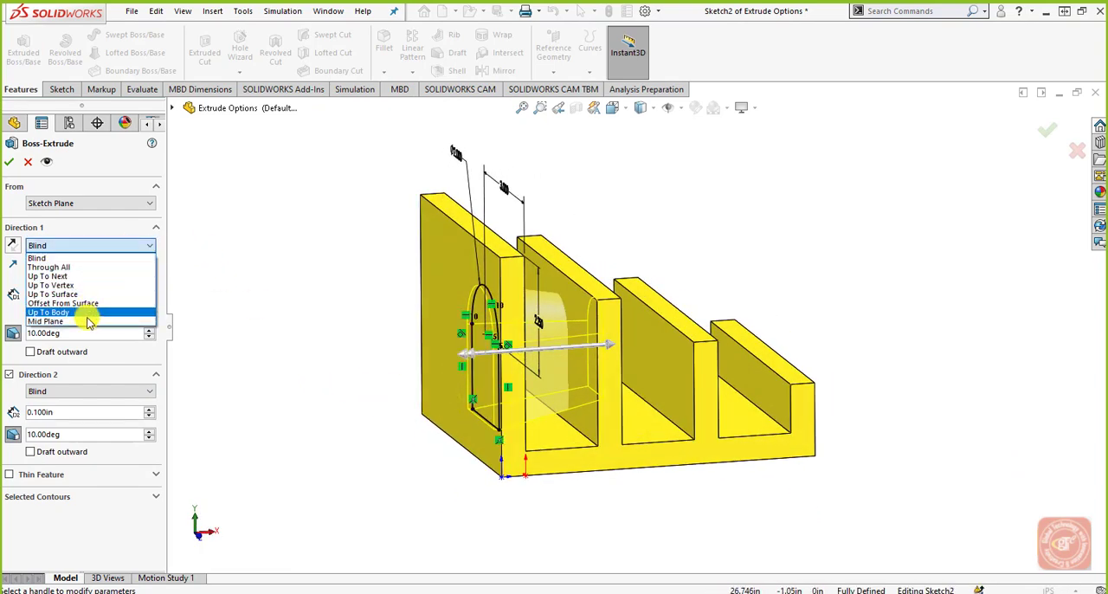
left_click(87, 314)
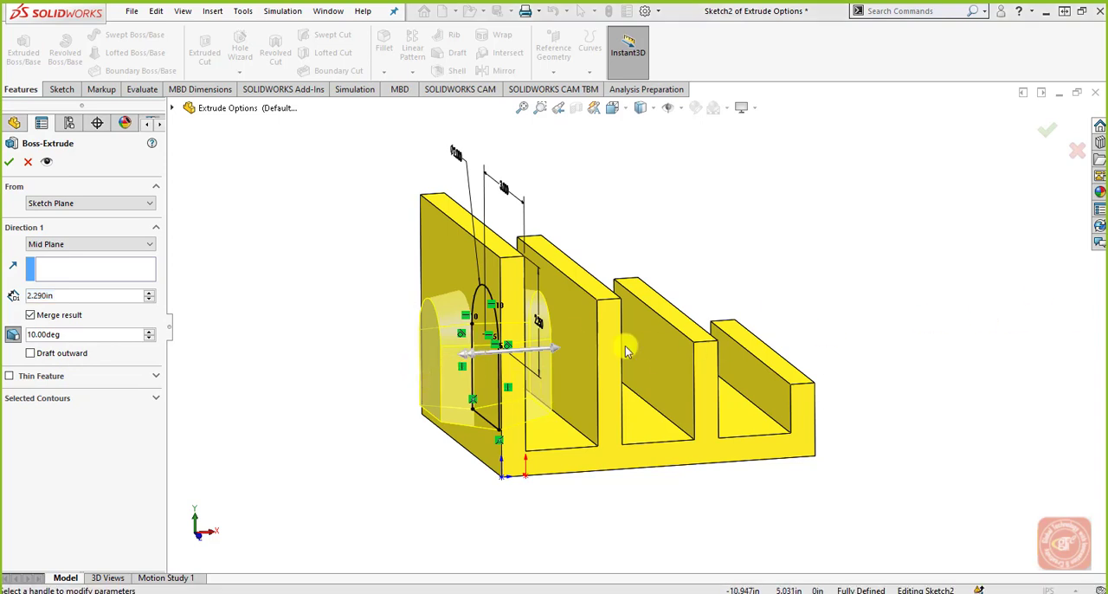
Step: Try Up To Vertex as the Direction 1 end condition, and set both Direction 1 and Direction 2 to Blind
left_click(116, 245)
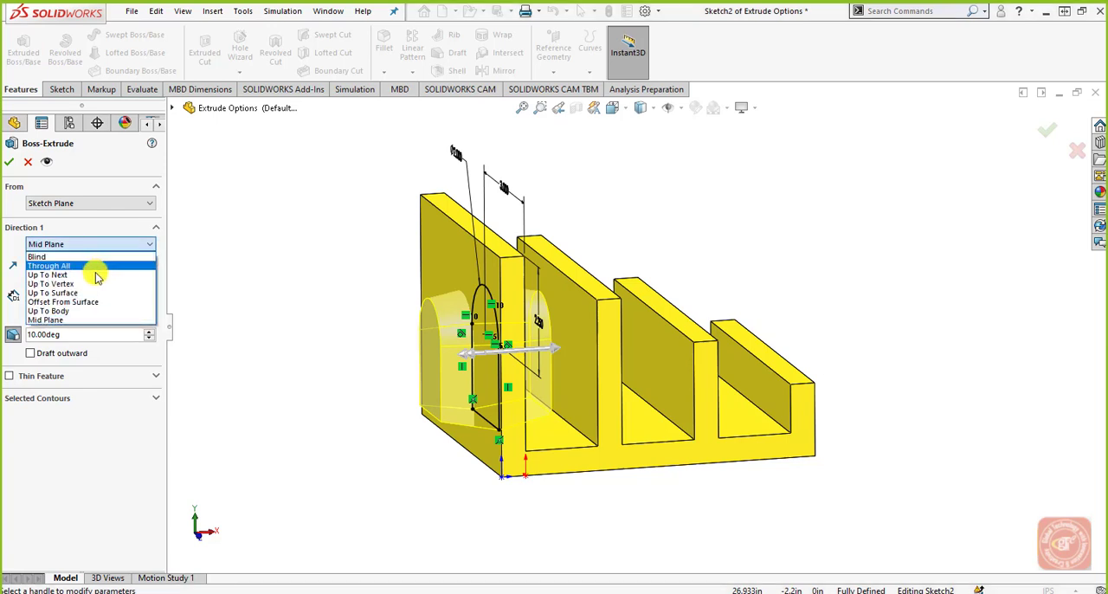
left_click(94, 286)
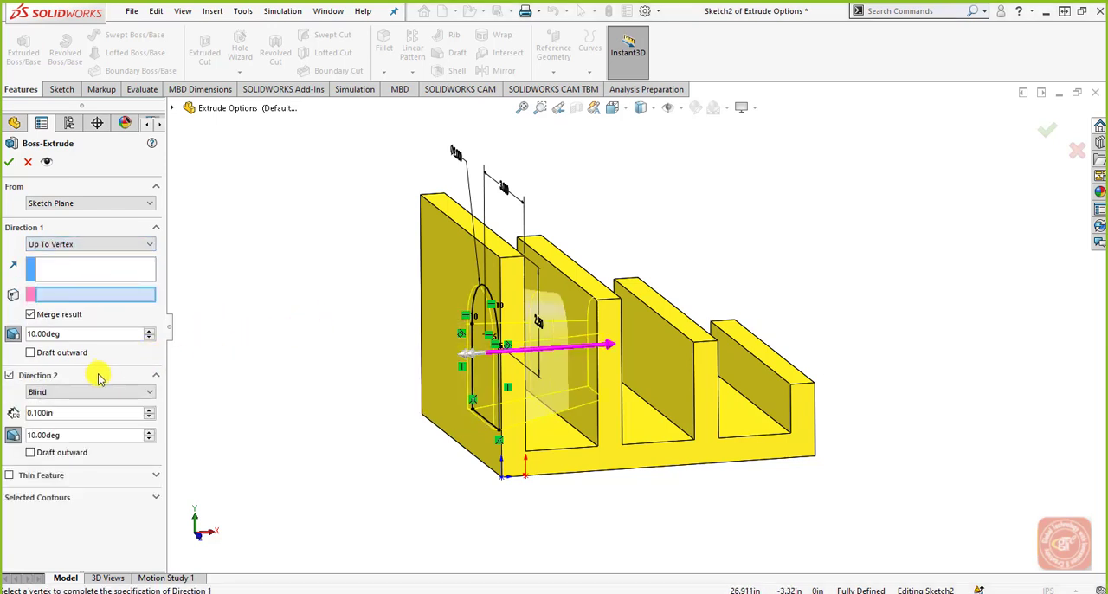
left_click(97, 246)
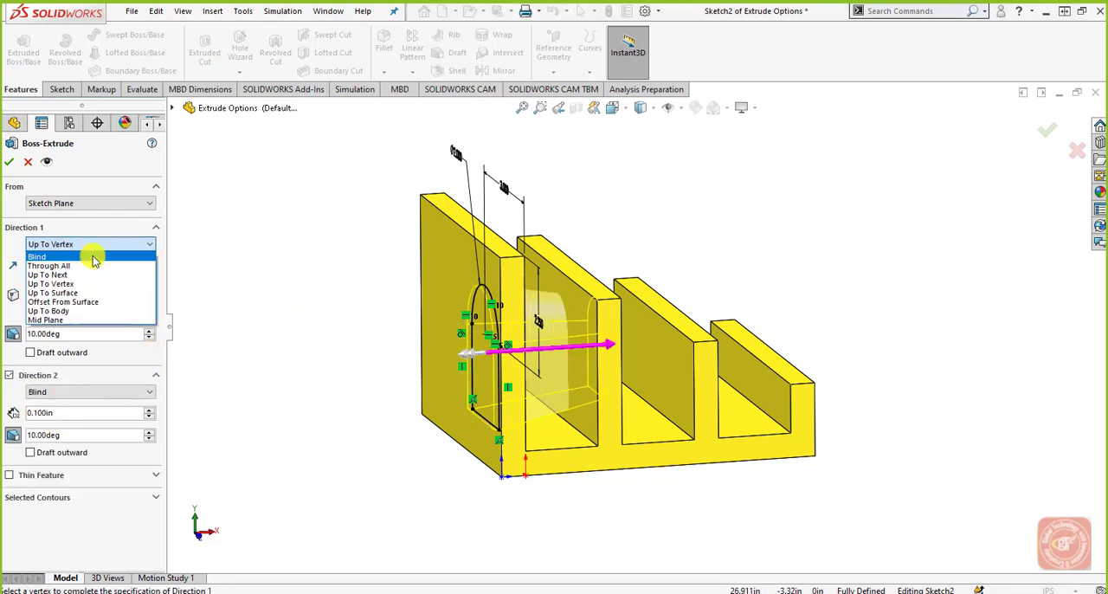
left_click(91, 252)
left_click(74, 390)
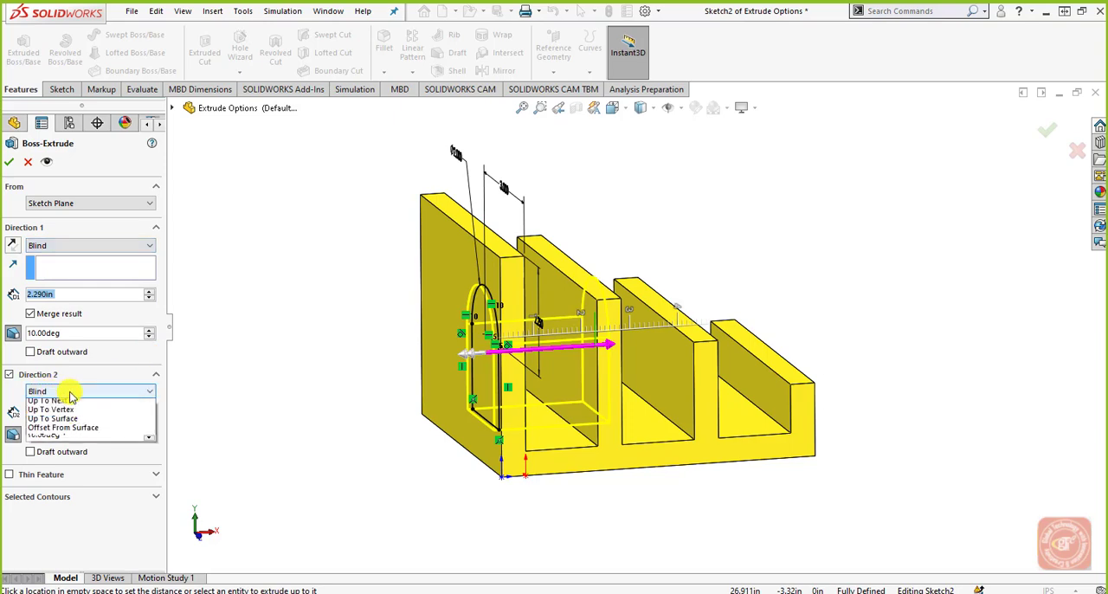
left_click(69, 404)
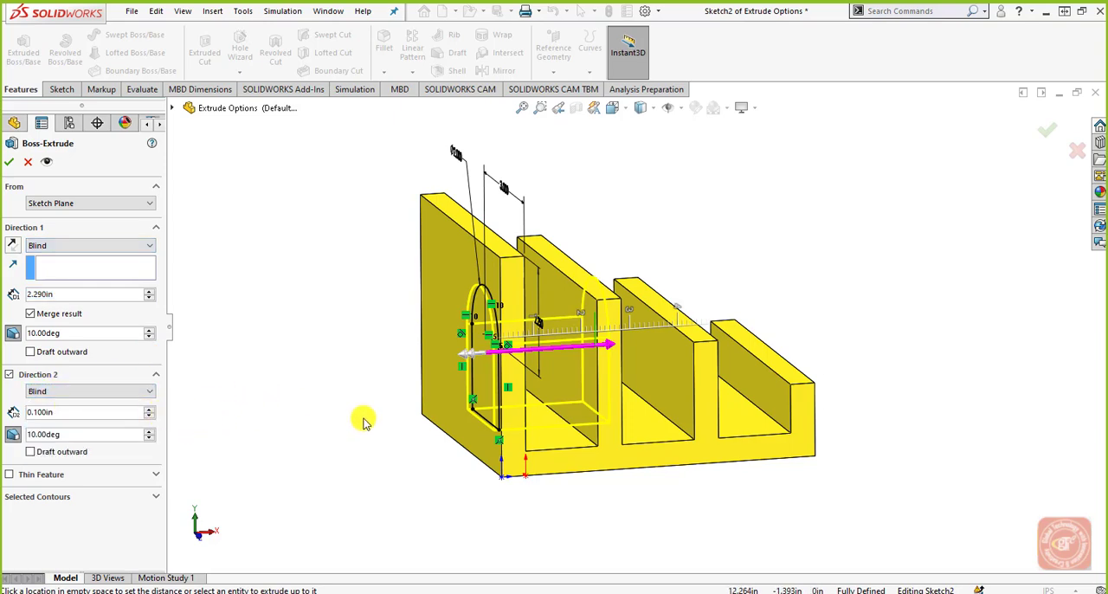
Step: Extend the Direction 2 depth to 1.600 in and turn off its draft
middle_click_drag(363, 421, 349, 404)
middle_click_drag(370, 416, 391, 402)
scroll(407, 372, "down", 1)
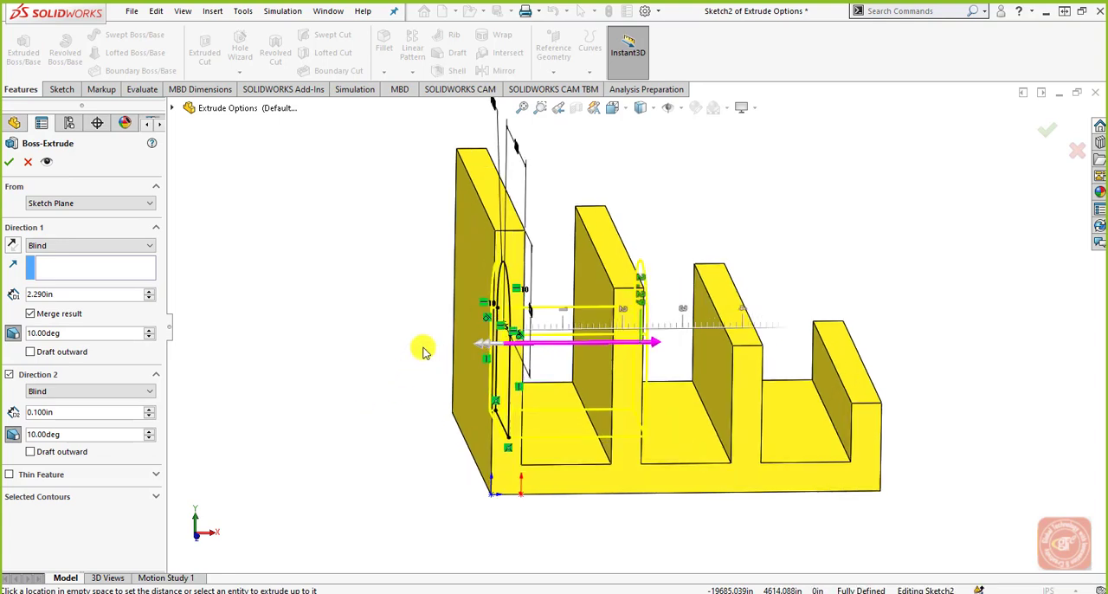
left_click_drag(483, 347, 389, 344)
mouse_move(354, 425)
middle_mouse_down()
mouse_move(339, 403)
mouse_move(357, 446)
middle_mouse_up()
left_click(13, 434)
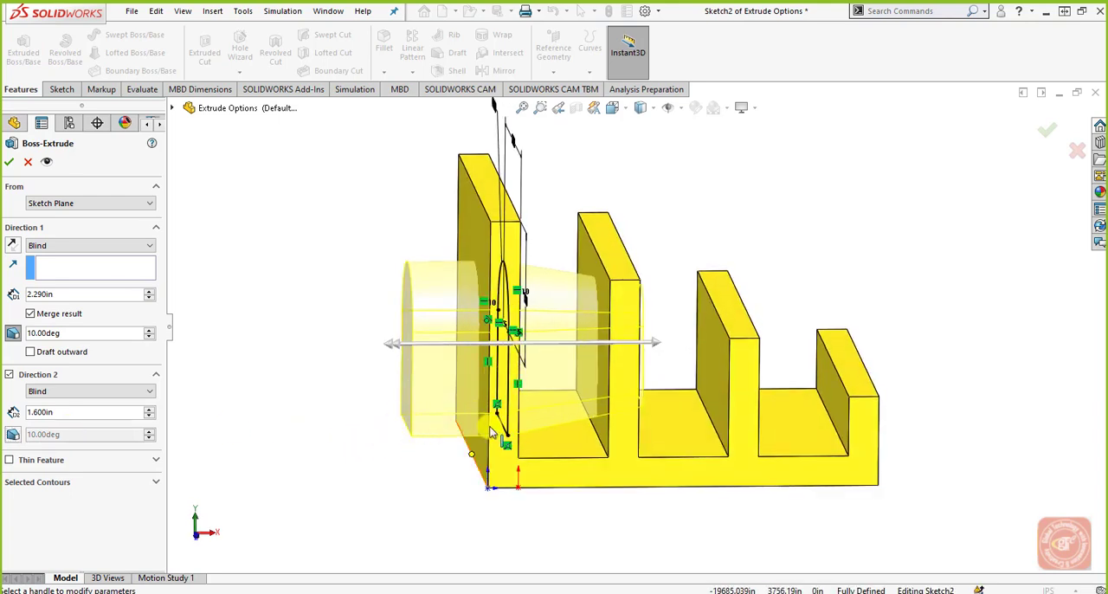
mouse_move(398, 433)
middle_mouse_down()
mouse_move(406, 440)
mouse_move(391, 421)
mouse_move(446, 412)
mouse_move(415, 390)
mouse_move(403, 408)
mouse_move(373, 343)
middle_mouse_up()
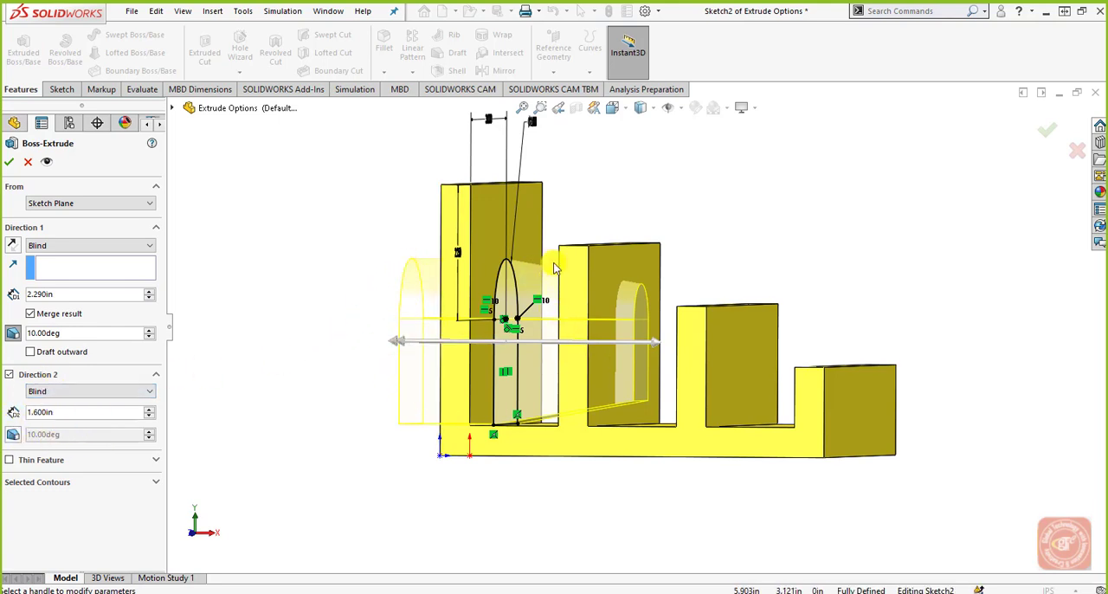
middle_click_drag(543, 357, 548, 370)
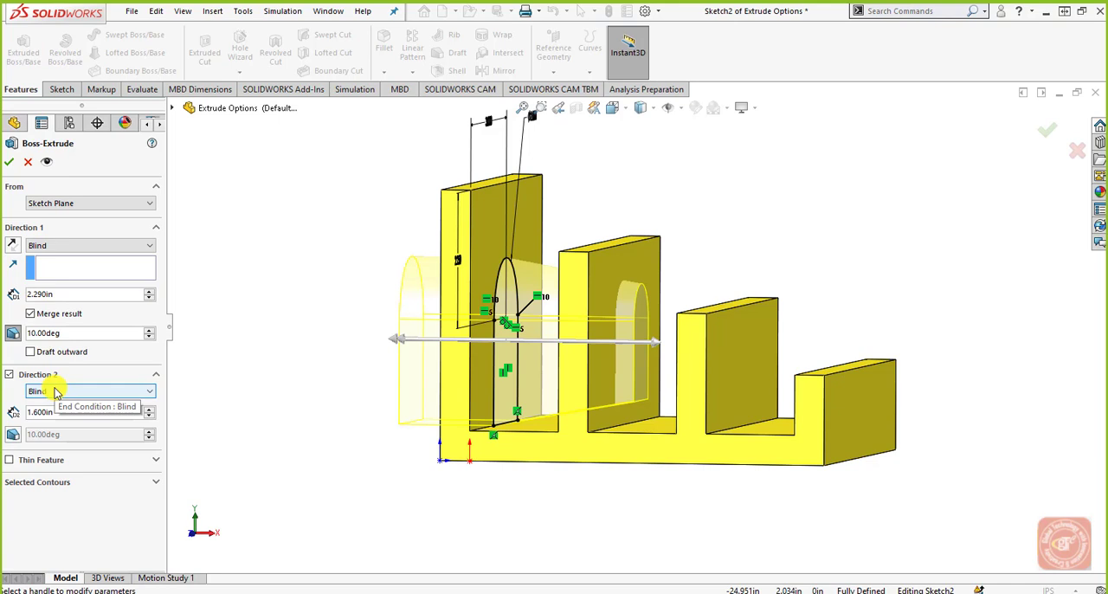
Step: Disable Direction 2 and enable Thin Feature with the One-Direction type for the arched extrusion
left_click(9, 375)
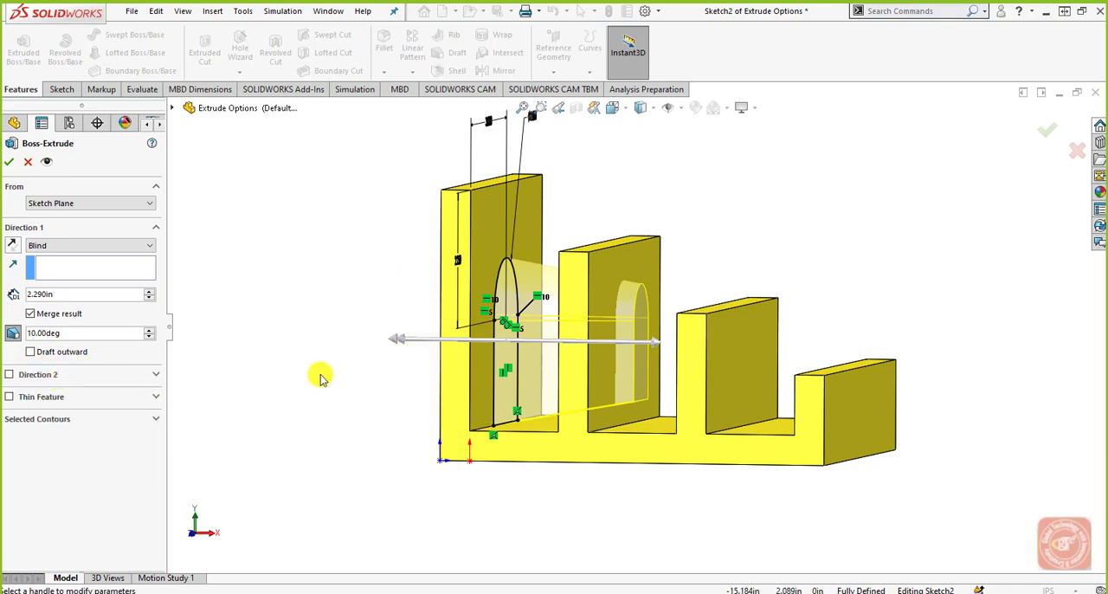
middle_click_drag(341, 373, 358, 393)
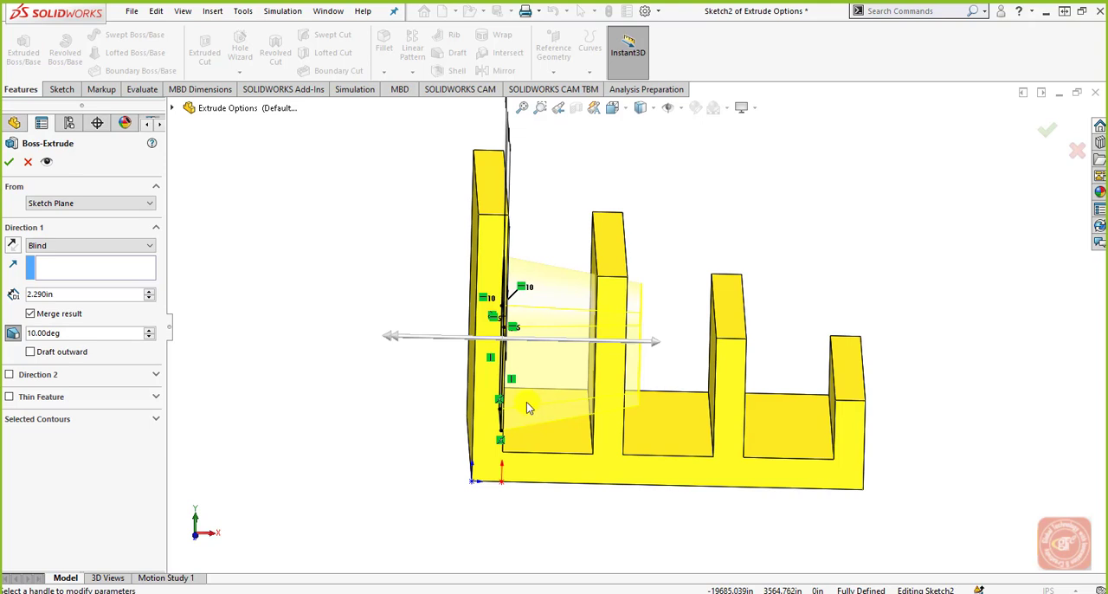
left_click(10, 396)
middle_click_drag(489, 392, 462, 395)
scroll(511, 329, "down", 3)
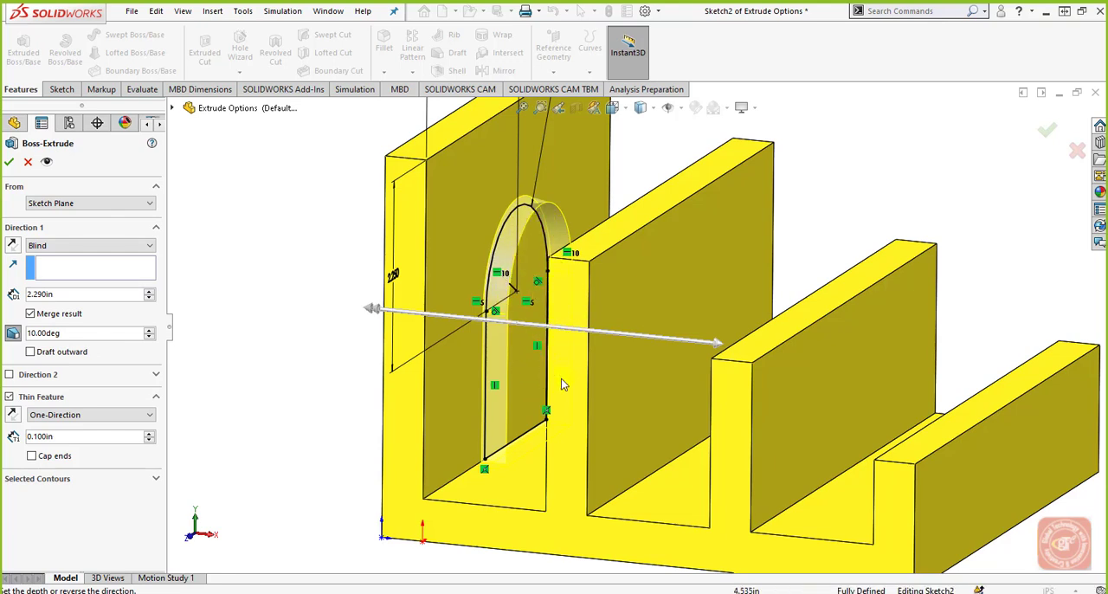
left_click(86, 415)
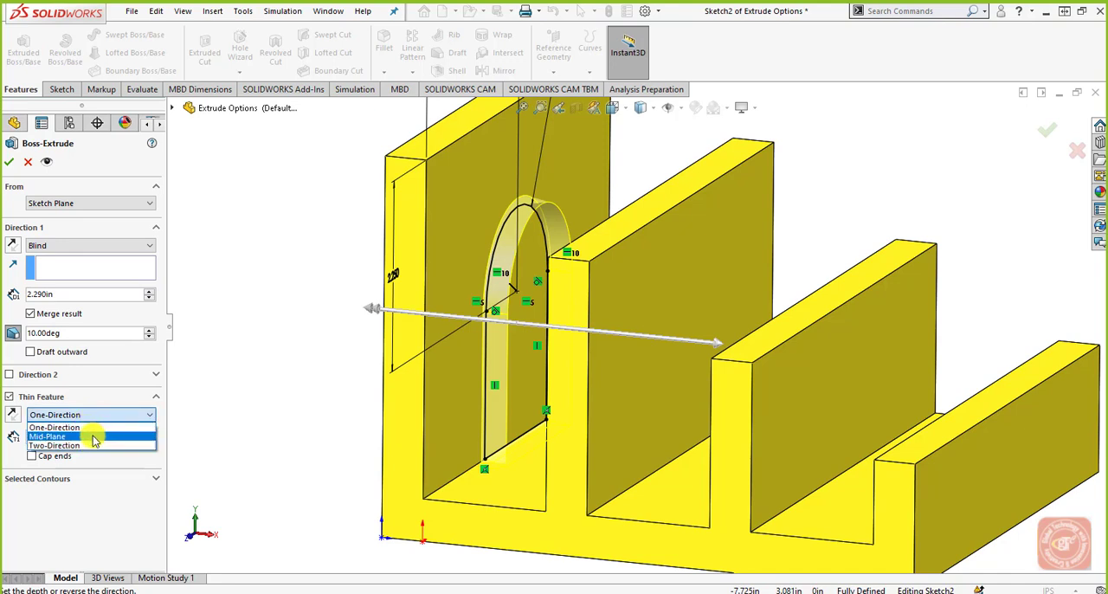
left_click(97, 428)
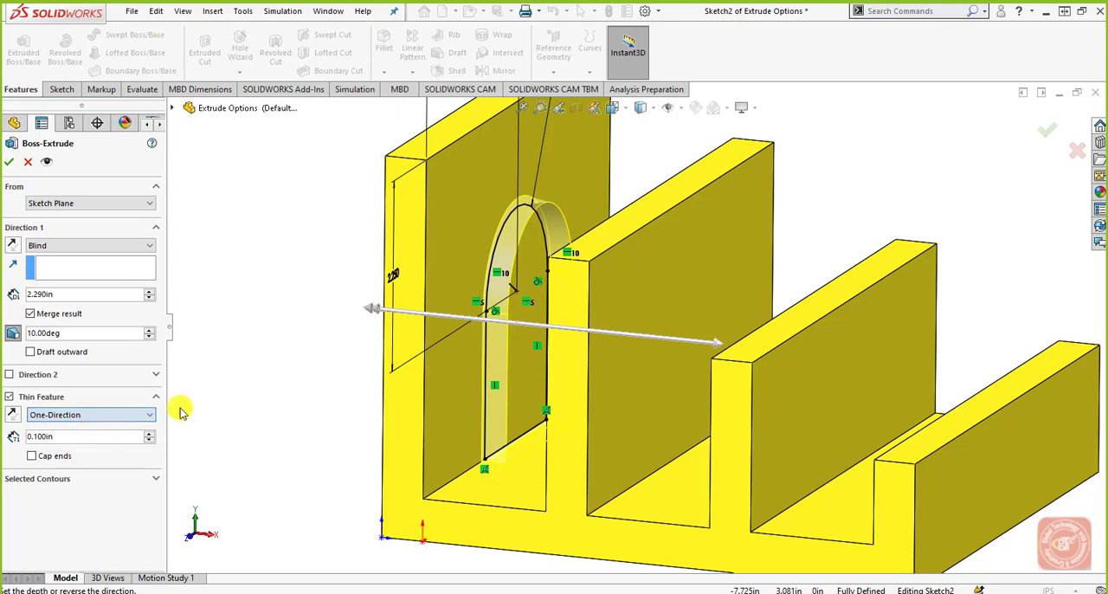
scroll(400, 342, "down", 4)
mouse_move(535, 395)
middle_mouse_down()
mouse_move(529, 388)
mouse_move(489, 422)
mouse_move(522, 436)
mouse_move(611, 315)
middle_mouse_up()
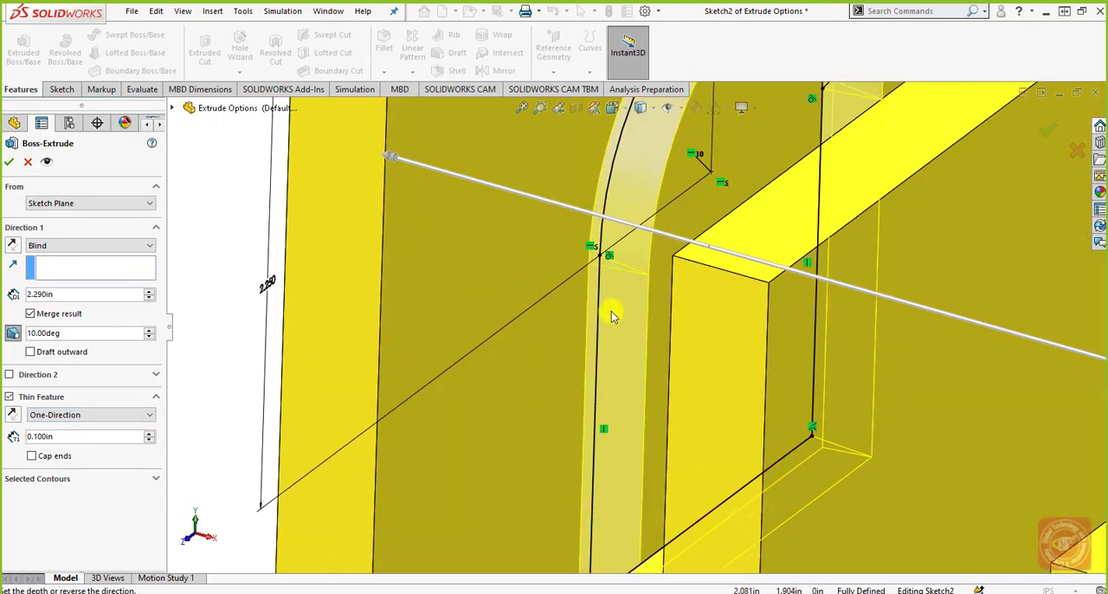
Step: Try thin-wall thicknesses of 0.400 in and 0.100 in, and settle on 0.200 in
left_click(149, 434)
left_click(149, 434)
left_click(148, 433)
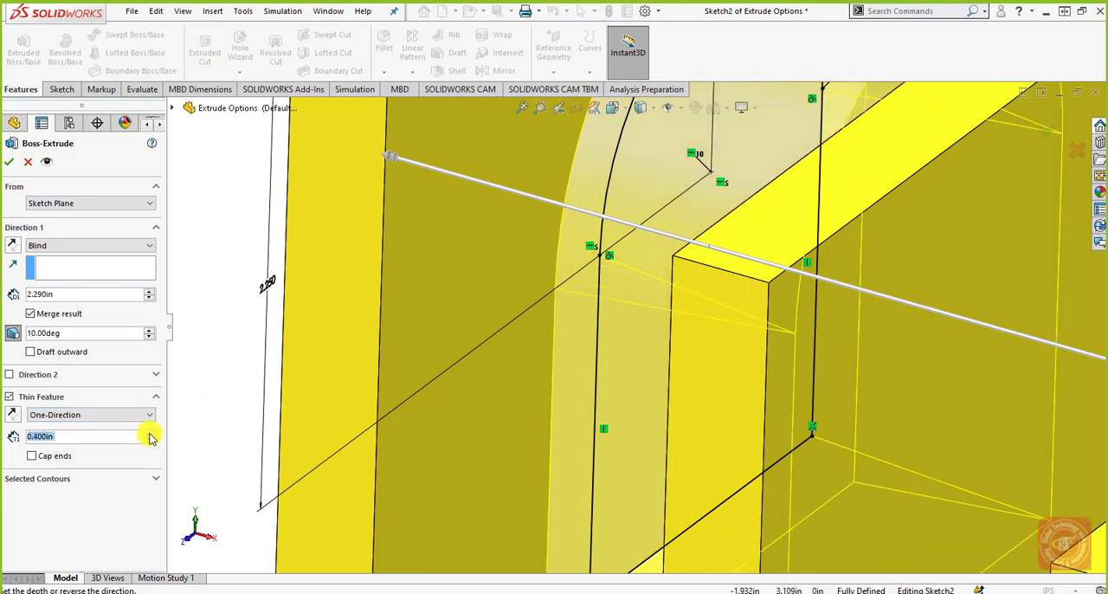
left_click(149, 442)
left_click(149, 442)
left_click(149, 441)
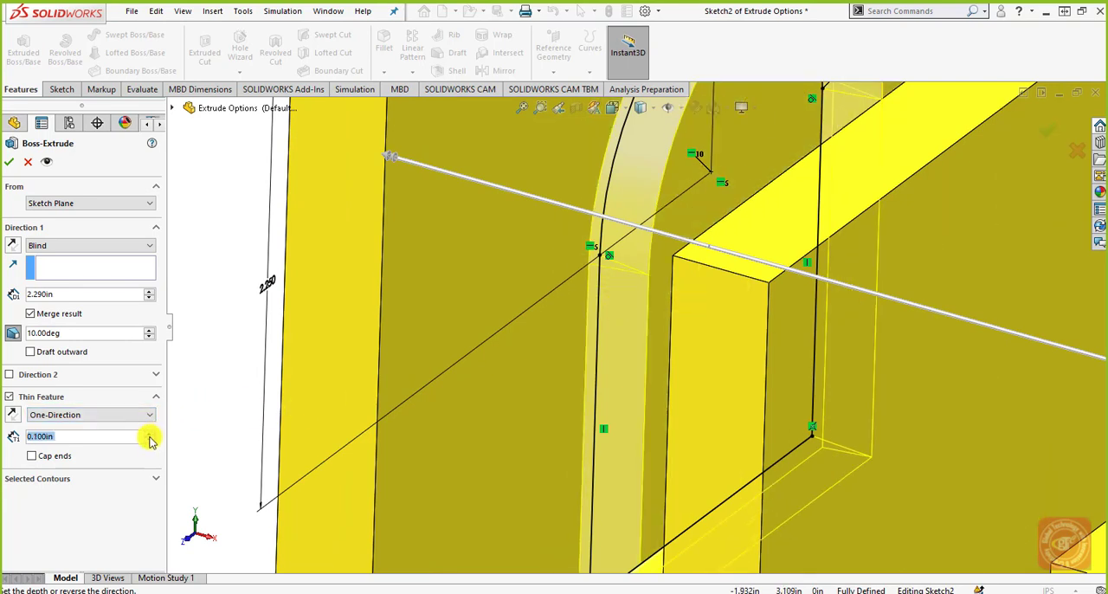
Step: Set the Thin Feature type to Mid-Plane and examine how the wall is distributed around the arched profile
left_click(149, 415)
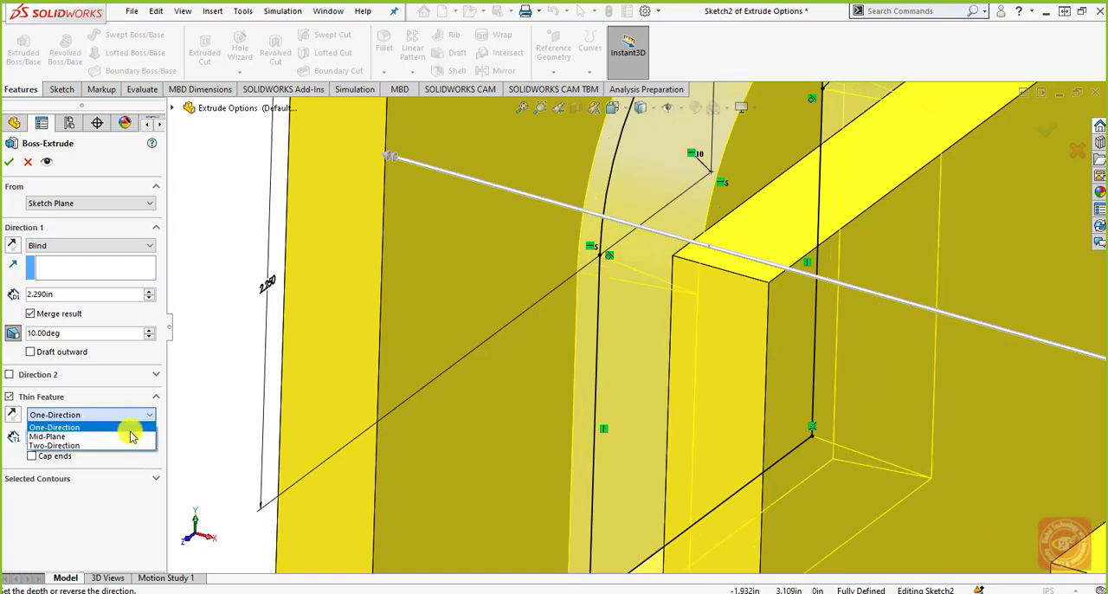
left_click(128, 437)
mouse_move(583, 331)
middle_mouse_down()
mouse_move(583, 302)
mouse_move(562, 290)
mouse_move(574, 288)
middle_mouse_up()
scroll(613, 272, "down", 1)
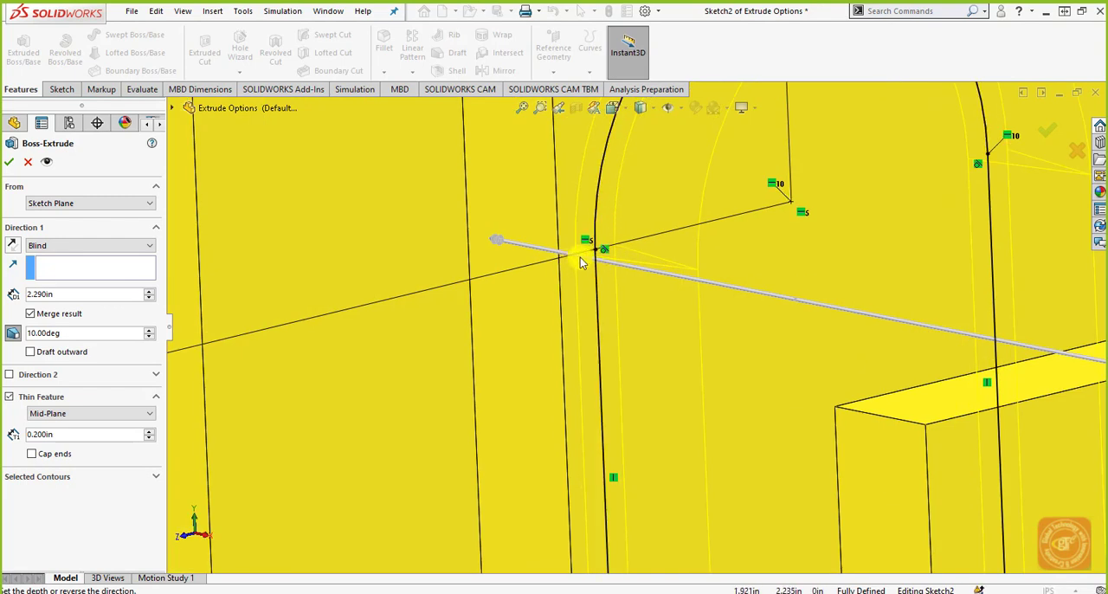
mouse_move(593, 270)
middle_mouse_down()
mouse_move(593, 285)
mouse_move(603, 208)
middle_mouse_up()
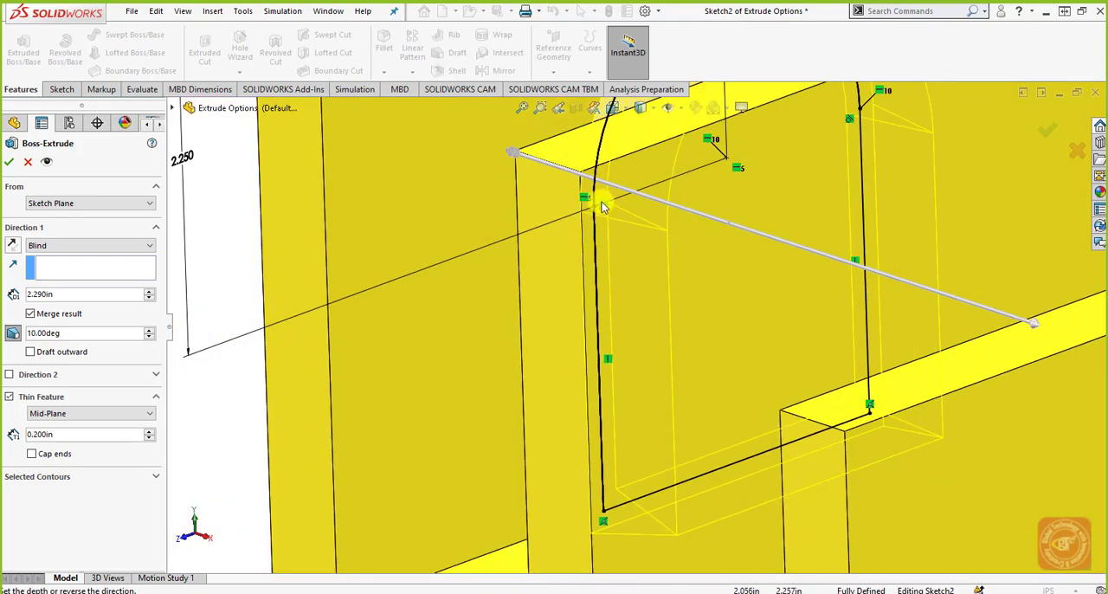
scroll(606, 221, "up", 2)
scroll(614, 216, "down", 2)
scroll(619, 213, "up", 3)
scroll(722, 182, "down", 1)
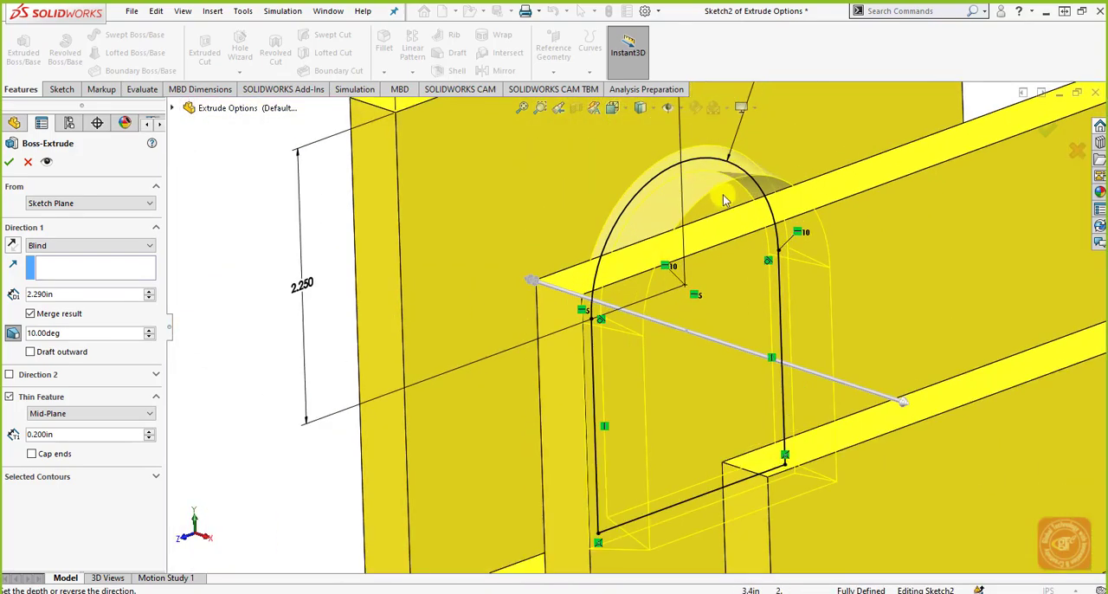
mouse_move(722, 195)
middle_mouse_down()
mouse_move(703, 168)
mouse_move(690, 193)
mouse_move(700, 212)
middle_mouse_up()
scroll(671, 178, "down", 2)
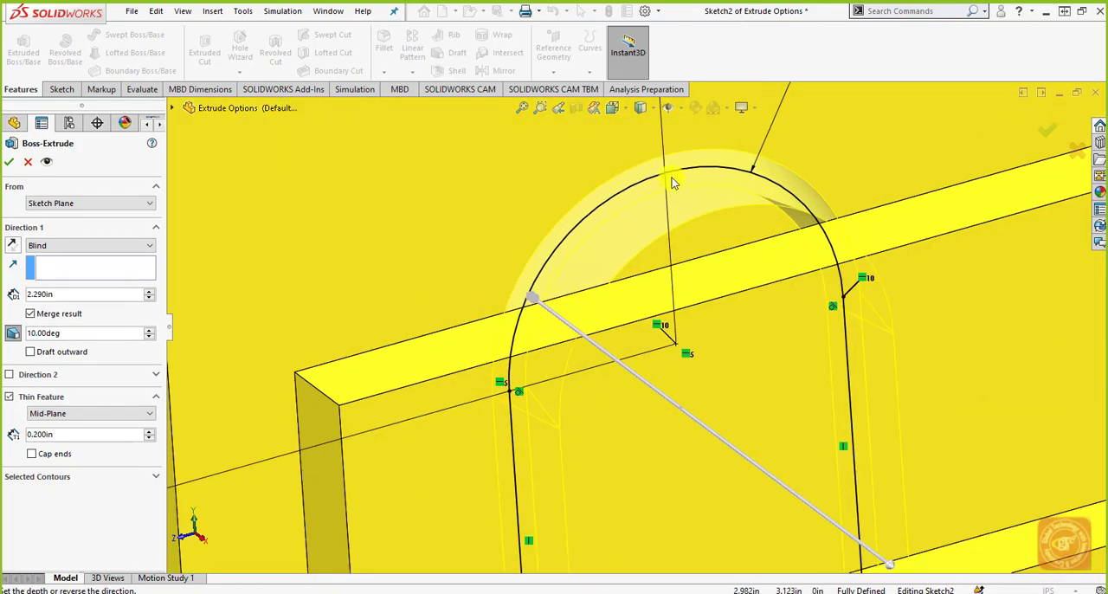
scroll(672, 177, "down", 1)
Step: Switch the Thin Feature to Two-Direction, try thicknesses of 0.400 in and 0.300 in, and reset both to 0.100 in
left_click(96, 414)
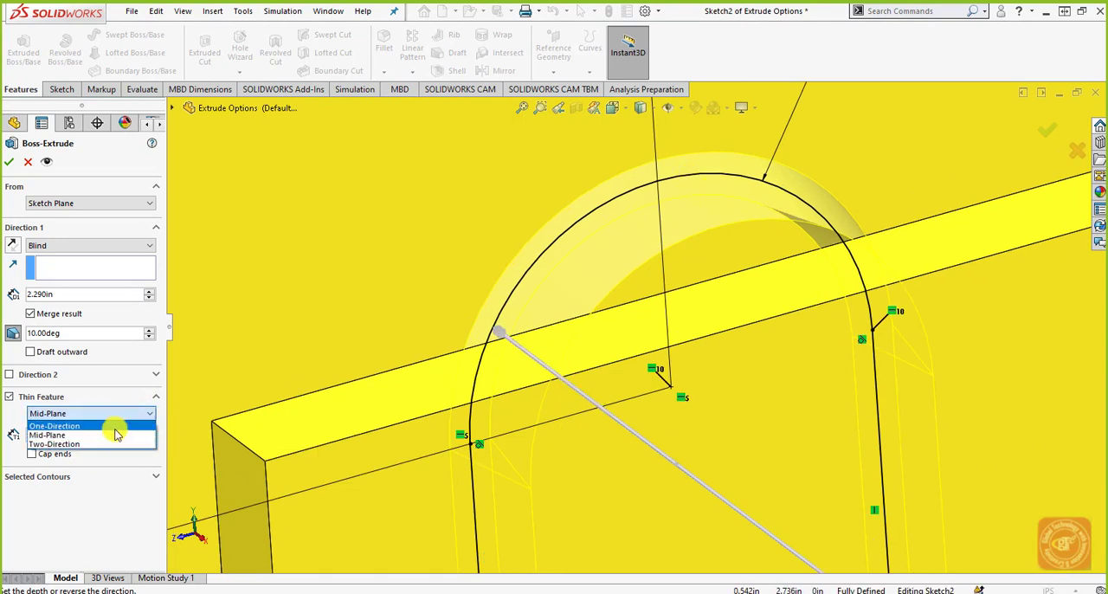
left_click(97, 444)
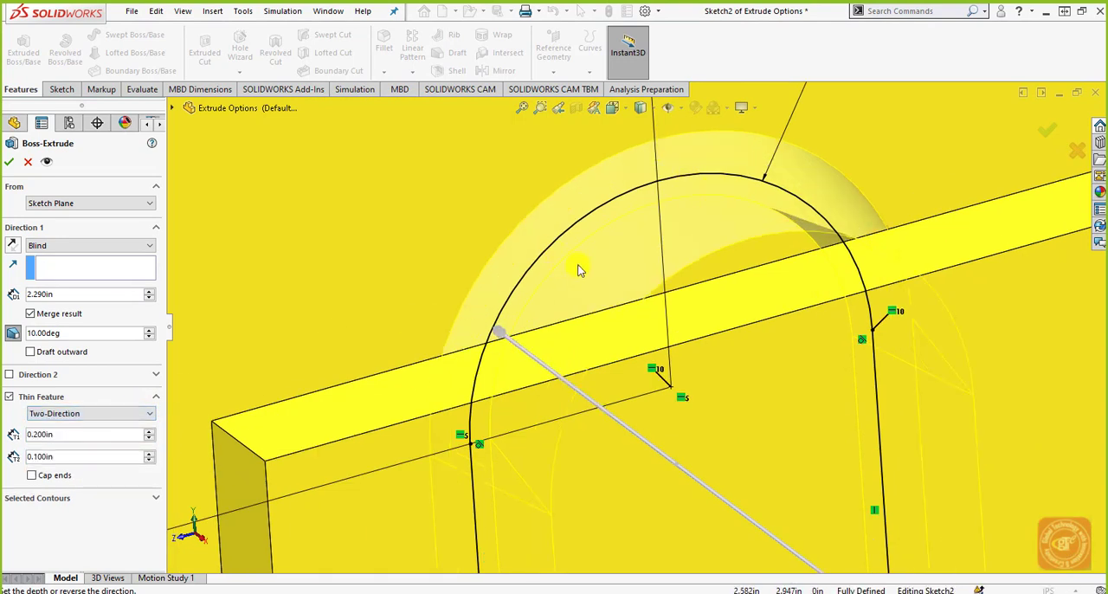
left_click(148, 430)
left_click(148, 430)
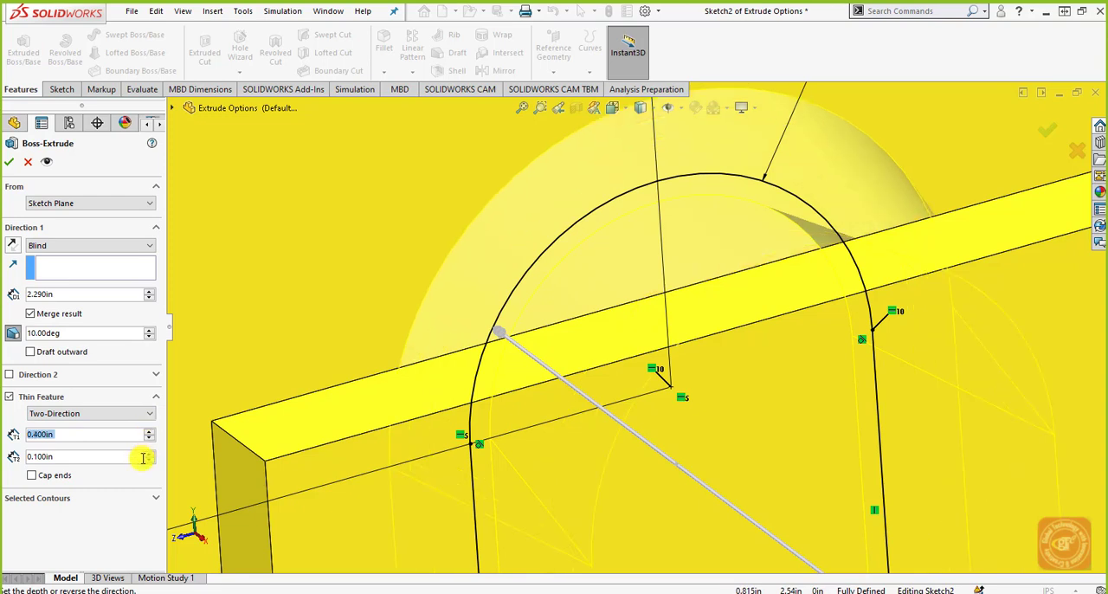
left_click(148, 453)
left_click(148, 453)
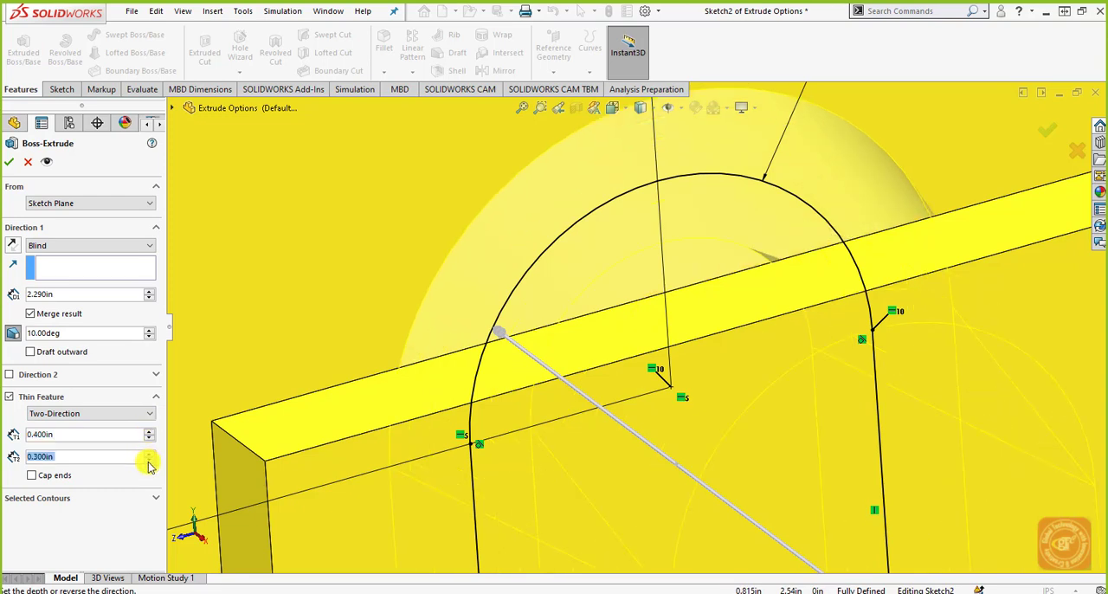
left_click(149, 461)
left_click(149, 440)
left_click(149, 440)
left_click(149, 440)
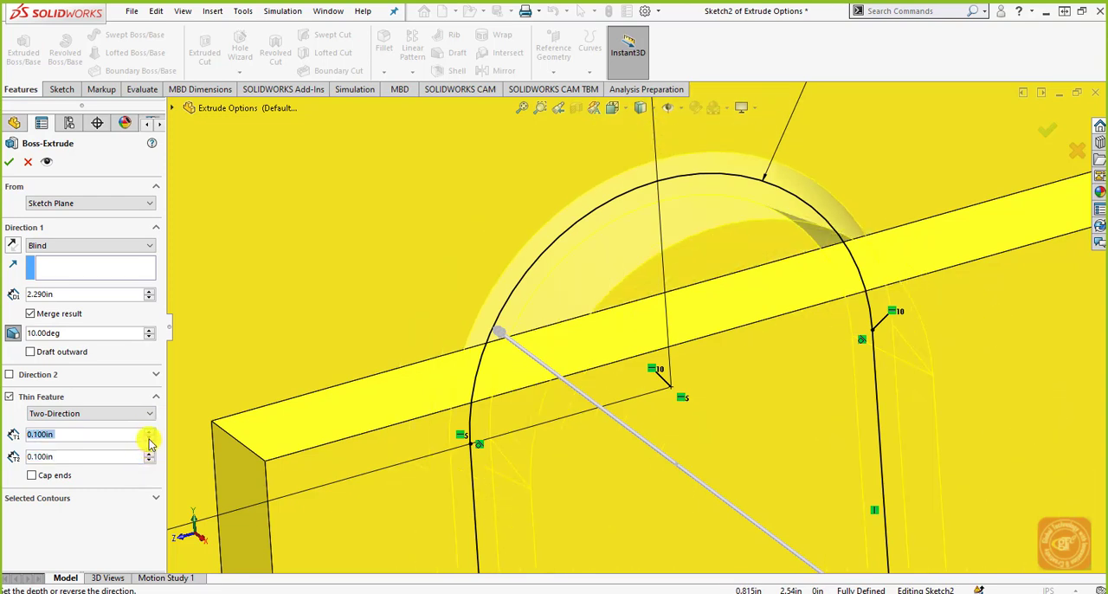
Step: Turn on Cap ends for the thin feature and inspect the capped extrusion preview
left_click(57, 476)
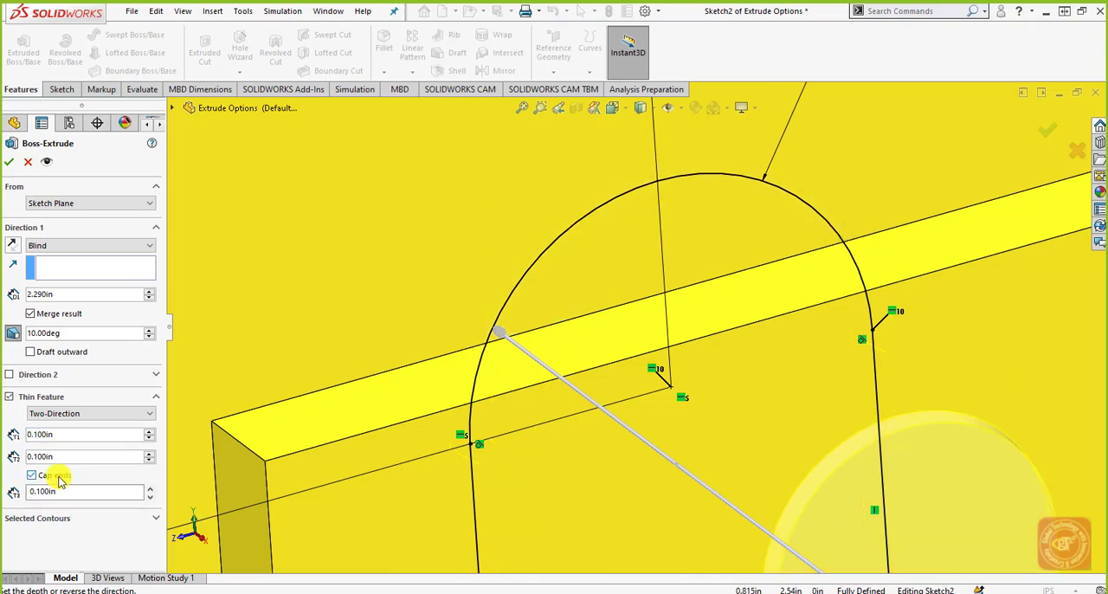
scroll(315, 429, "up", 5)
mouse_move(385, 431)
middle_mouse_down()
mouse_move(423, 392)
mouse_move(443, 386)
mouse_move(458, 395)
mouse_move(450, 407)
middle_mouse_up()
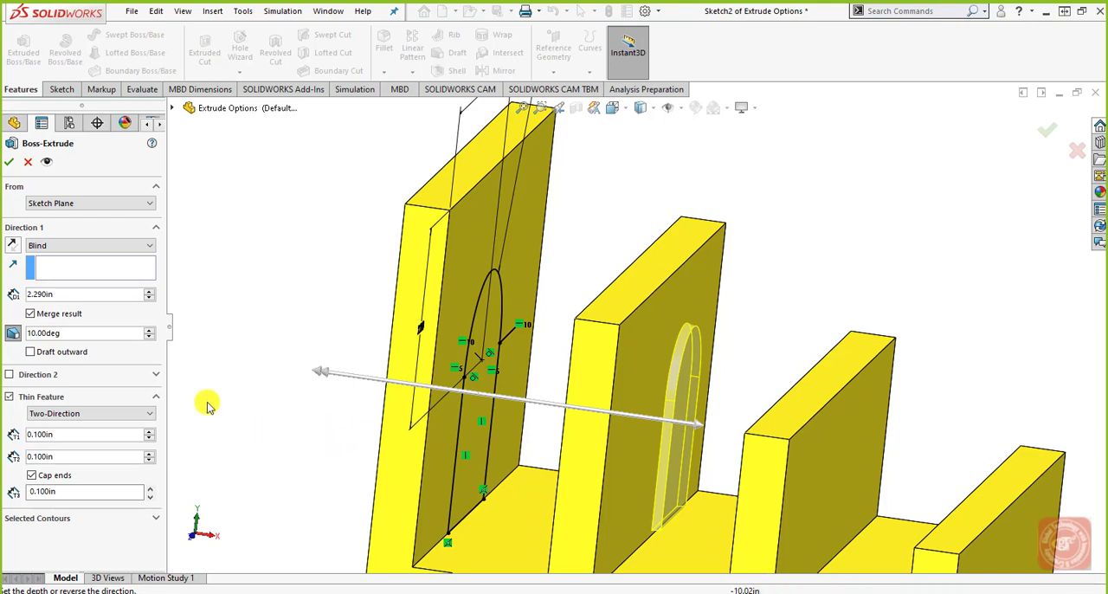
Step: Discard the Boss-Extrude and exit the arched profile's sketch
left_click(28, 162)
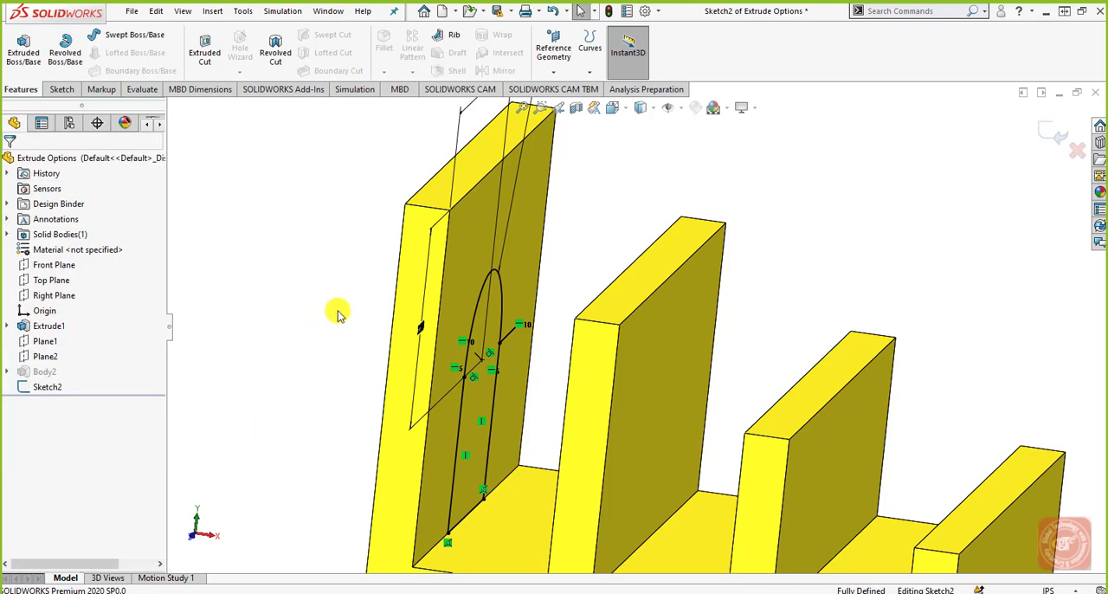
left_click(1052, 132)
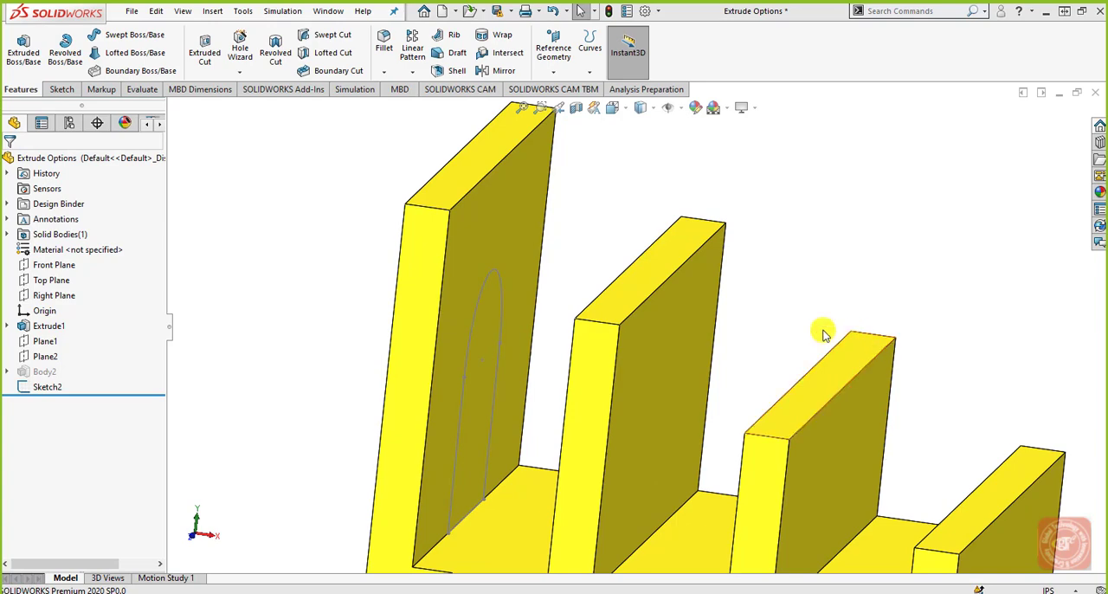
Step: Open a new sketch on the outer face of the tallest wall, viewed normal to the face, with the Line tool active
middle_click_drag(548, 317, 614, 304)
middle_click_drag(523, 315, 502, 181)
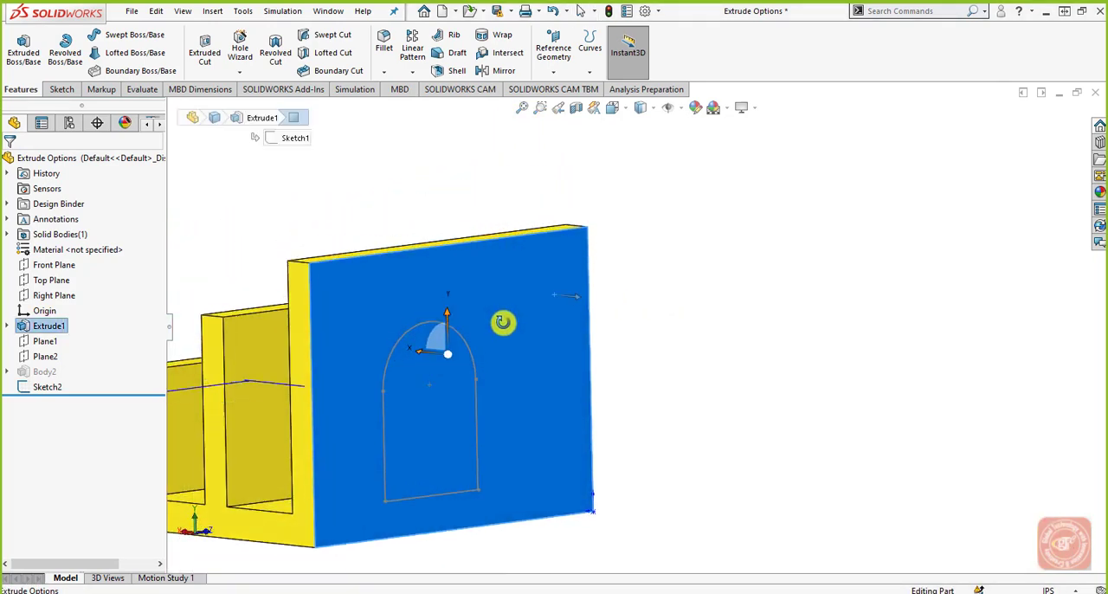
left_click(61, 90)
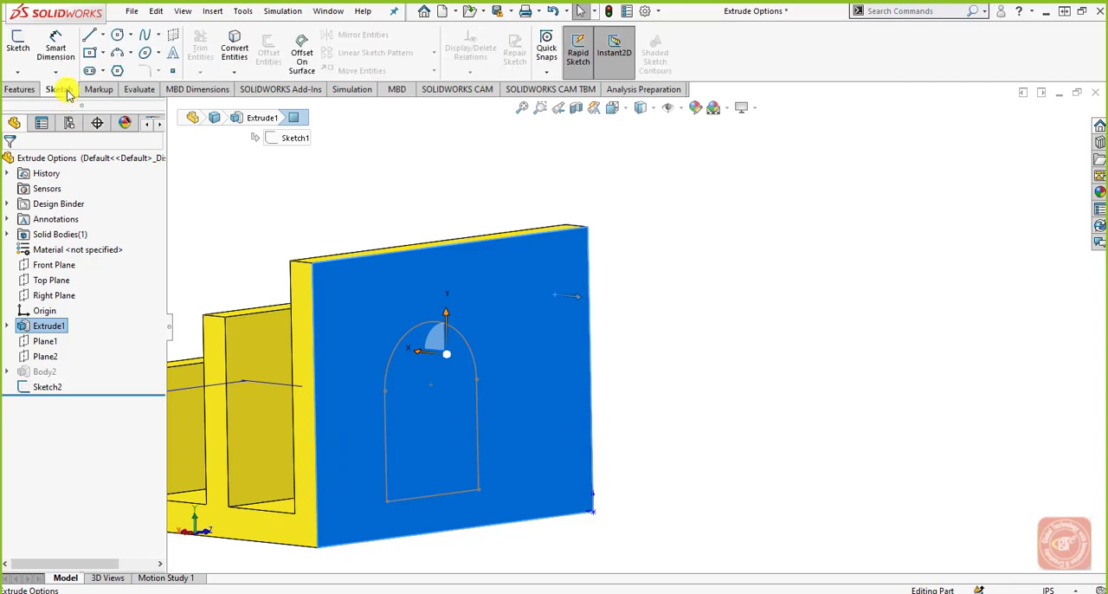
left_click(17, 47)
left_click(89, 35)
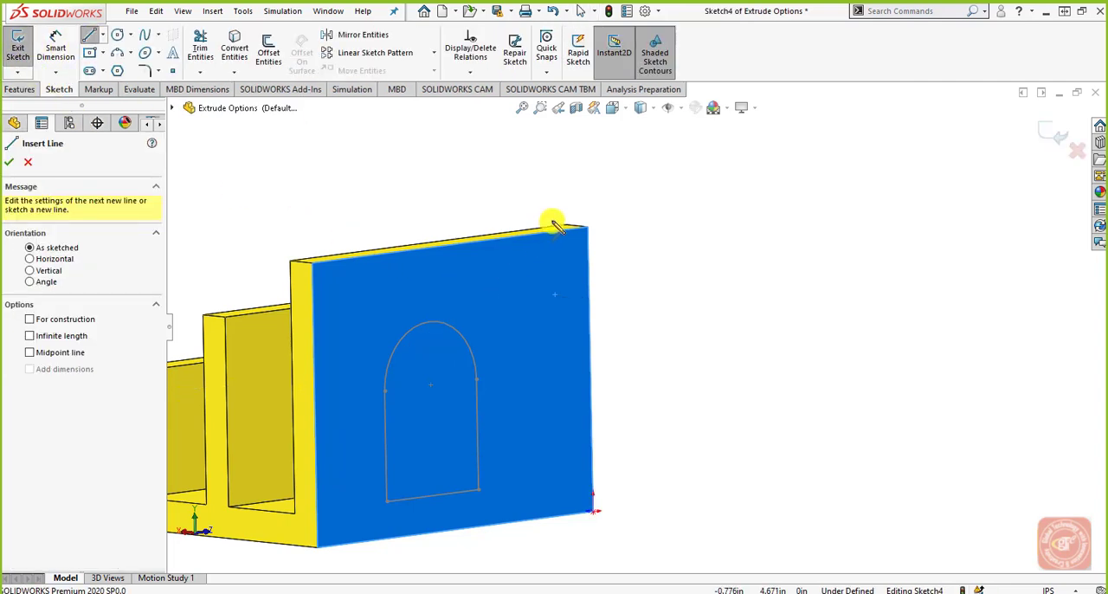
key("ctrl+8")
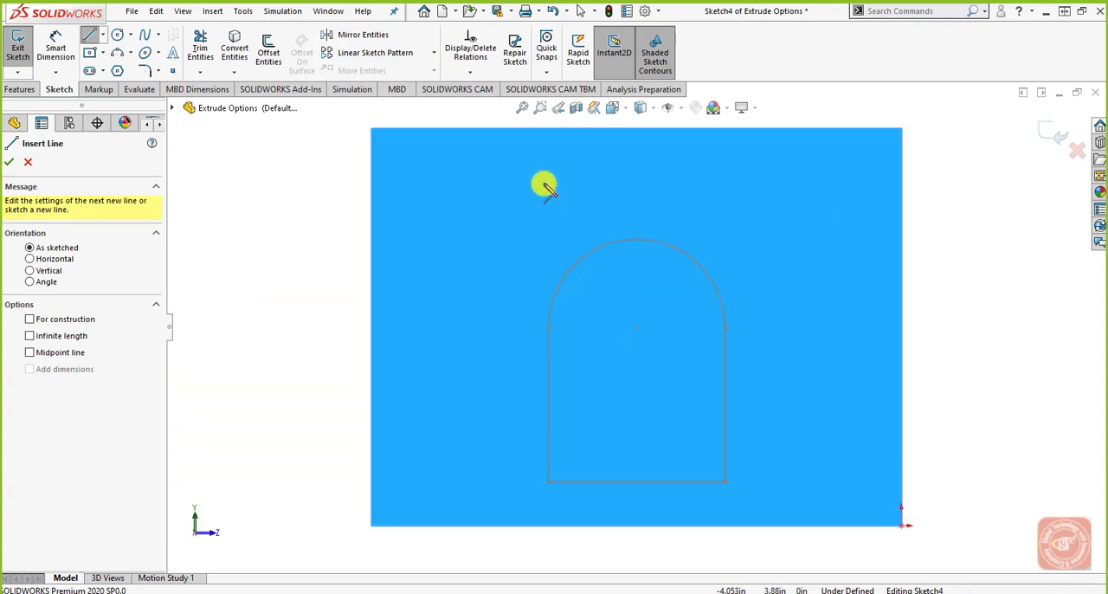
Step: Sketch an open six-line profile above the arch near the wall's upper corner, leaving a gap in its top edge
left_click_drag(805, 154, 714, 154)
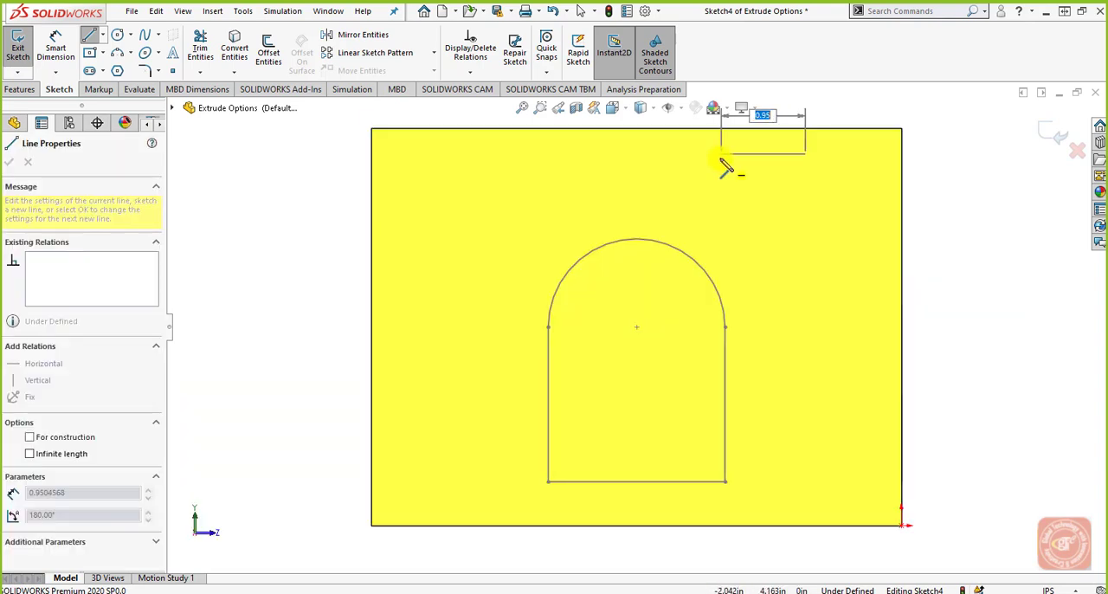
left_click(672, 189)
left_click(677, 224)
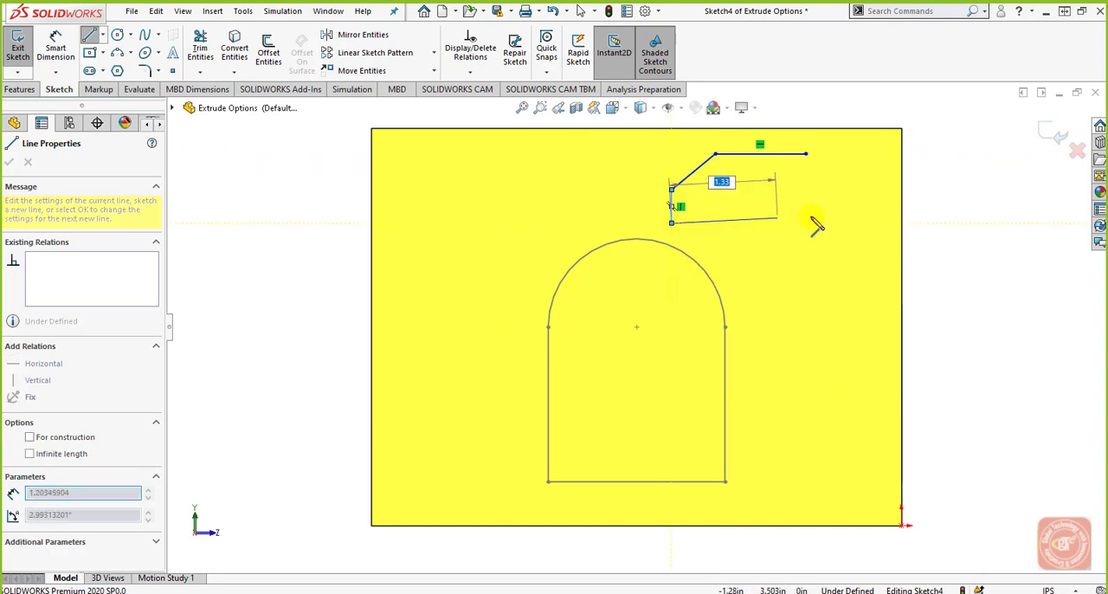
left_click(879, 223)
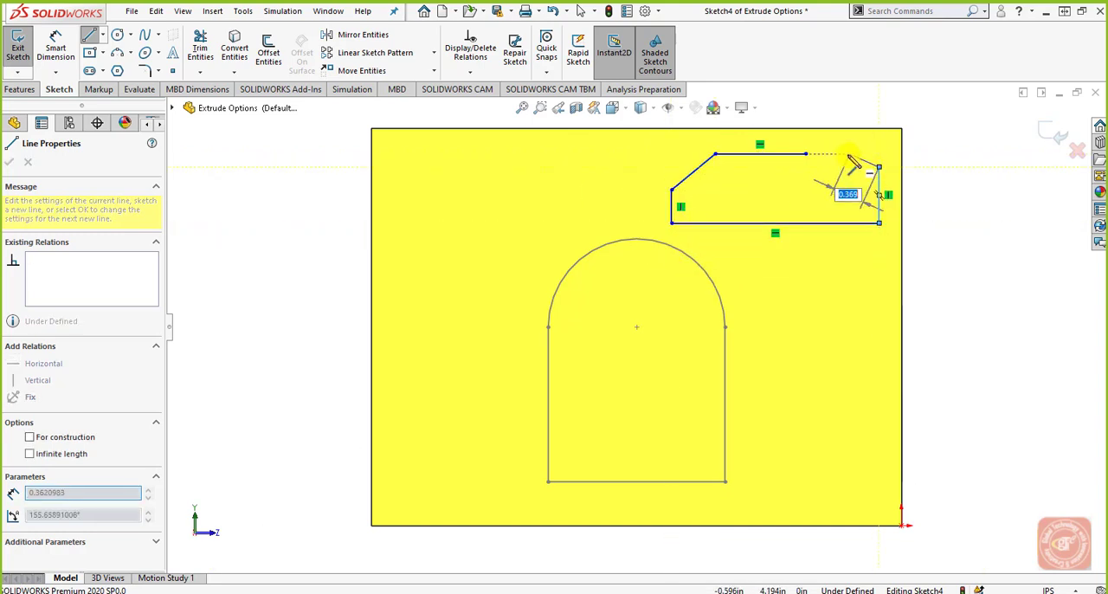
right_click(853, 167)
left_click(857, 167)
scroll(838, 289, "up", 2)
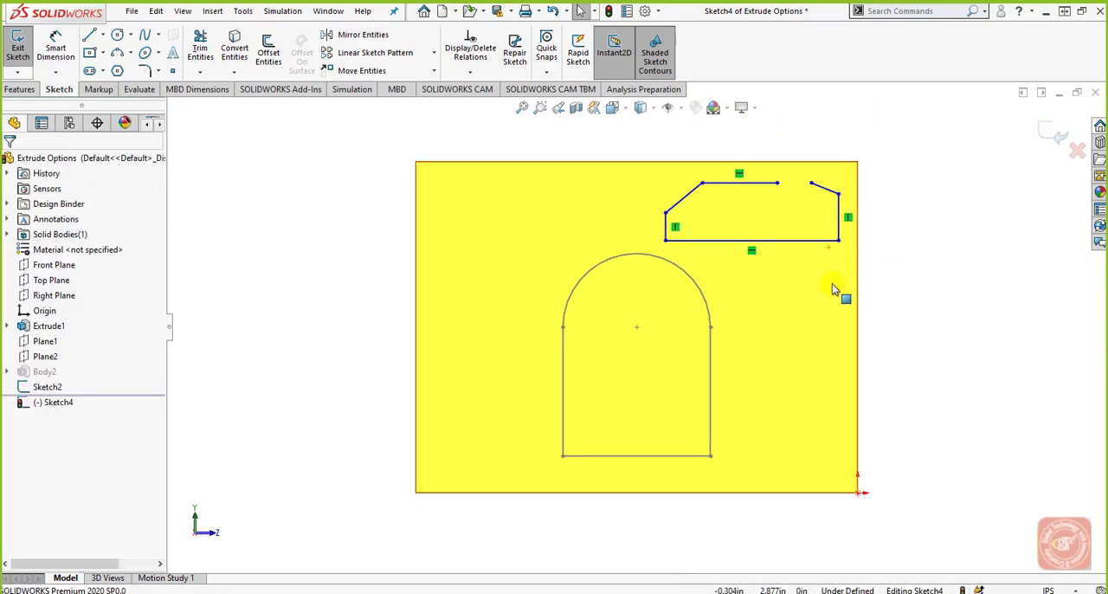
Step: Start a Boss-Extrude of the open profile and examine its One-Direction thin feature preview
middle_click_drag(837, 289, 855, 324)
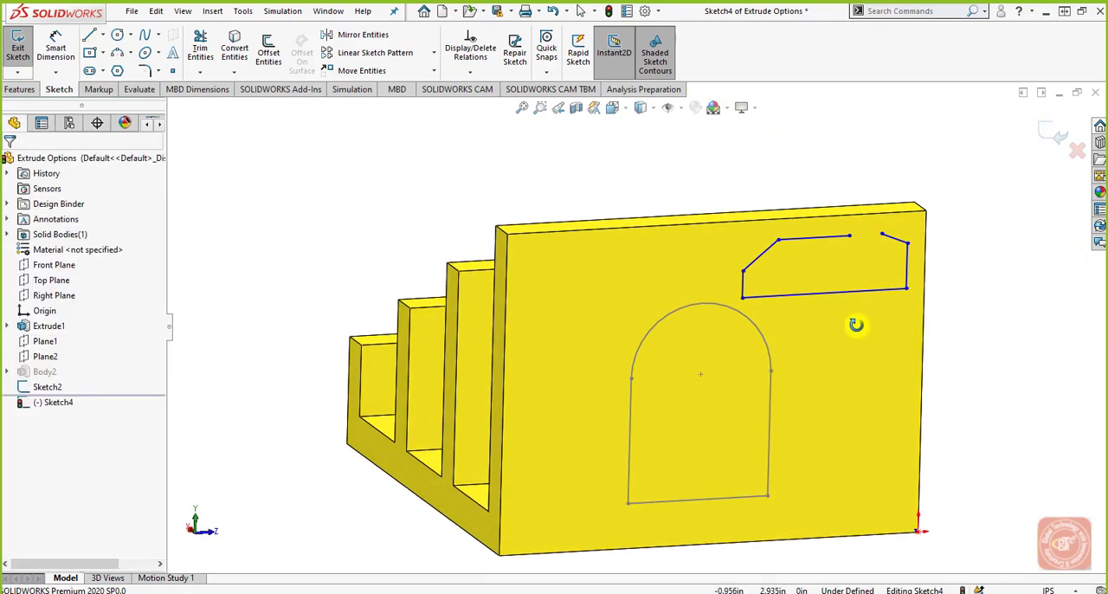
left_click(19, 89)
left_click(24, 57)
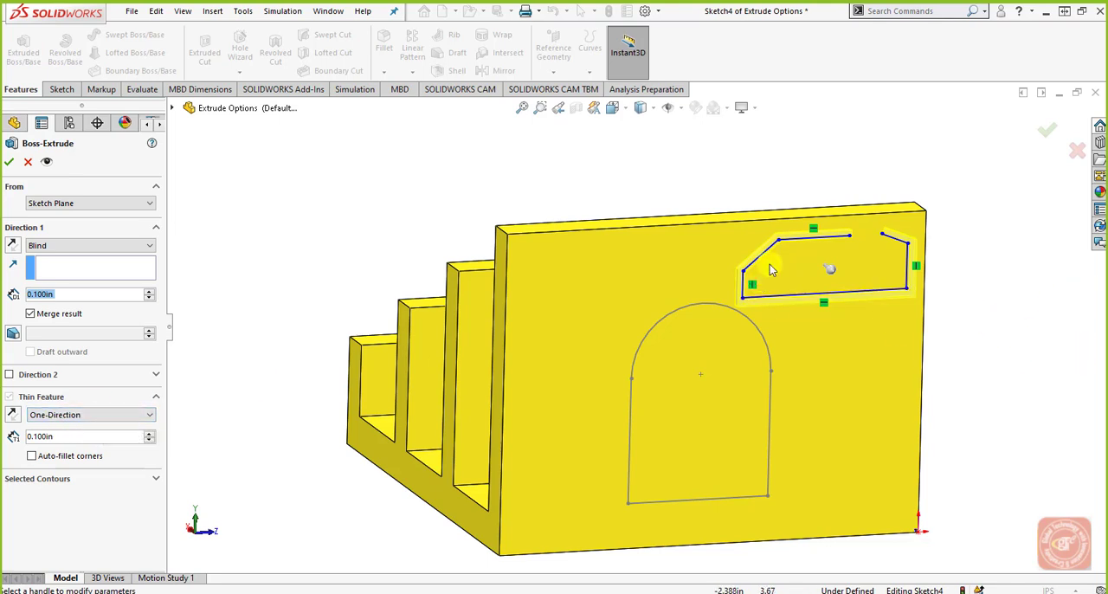
scroll(881, 257, "down", 3)
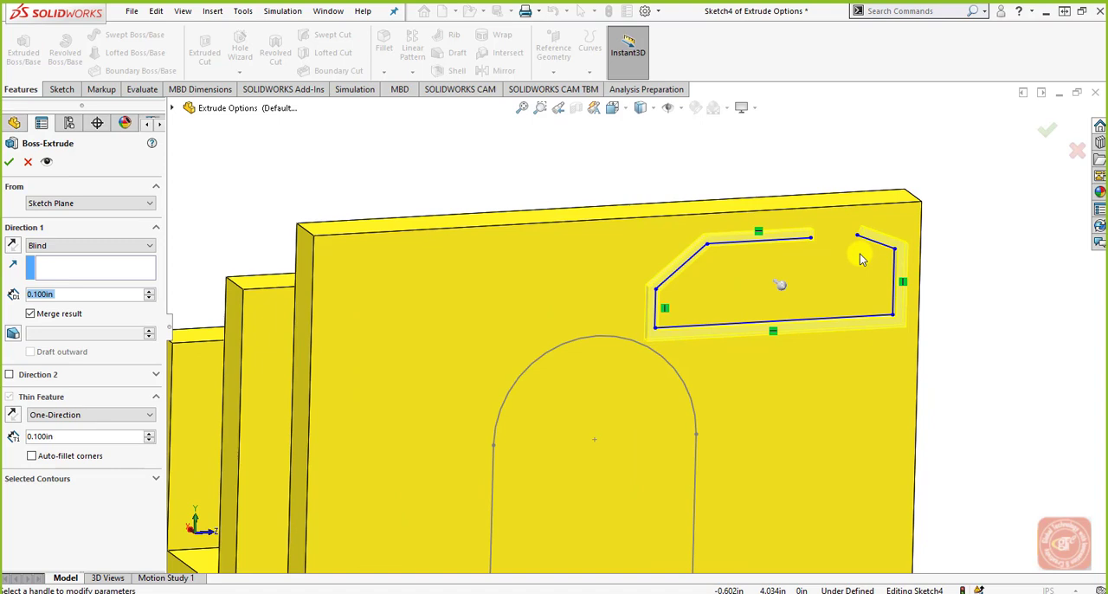
scroll(850, 249, "down", 2)
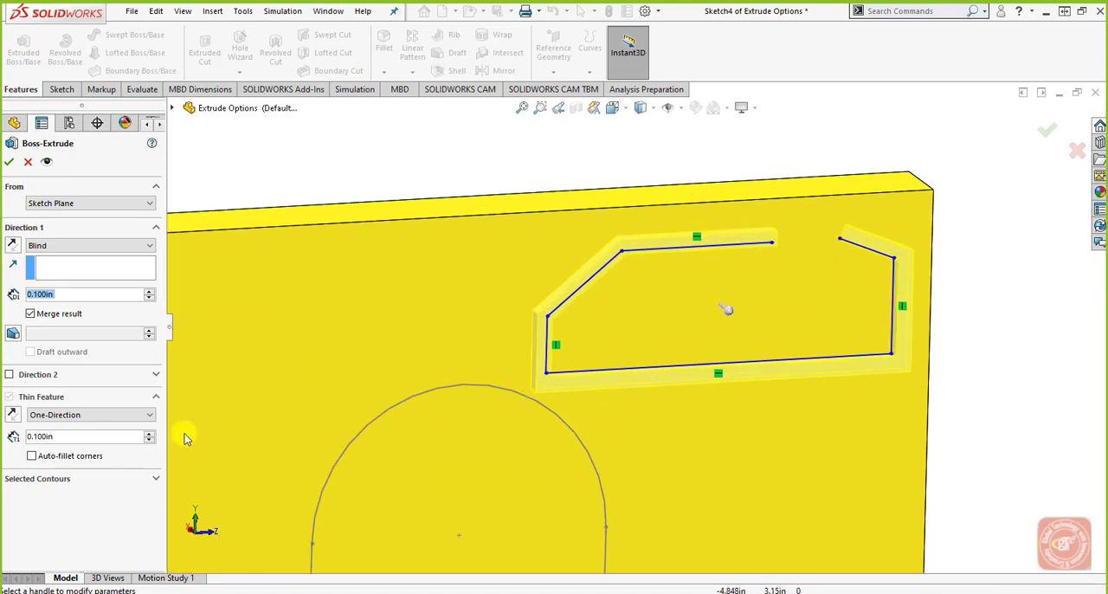
Step: Turn on Auto-fillet corners with a 0.200 in radius, accept the thin extrusion and inspect its rounded corners
left_click(32, 455)
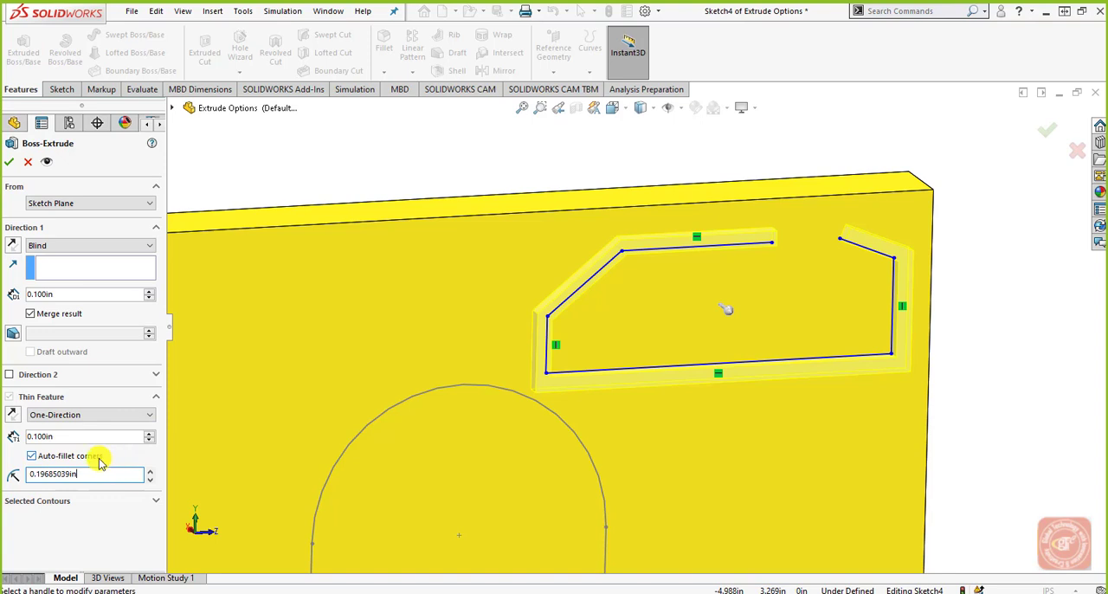
left_click(100, 461)
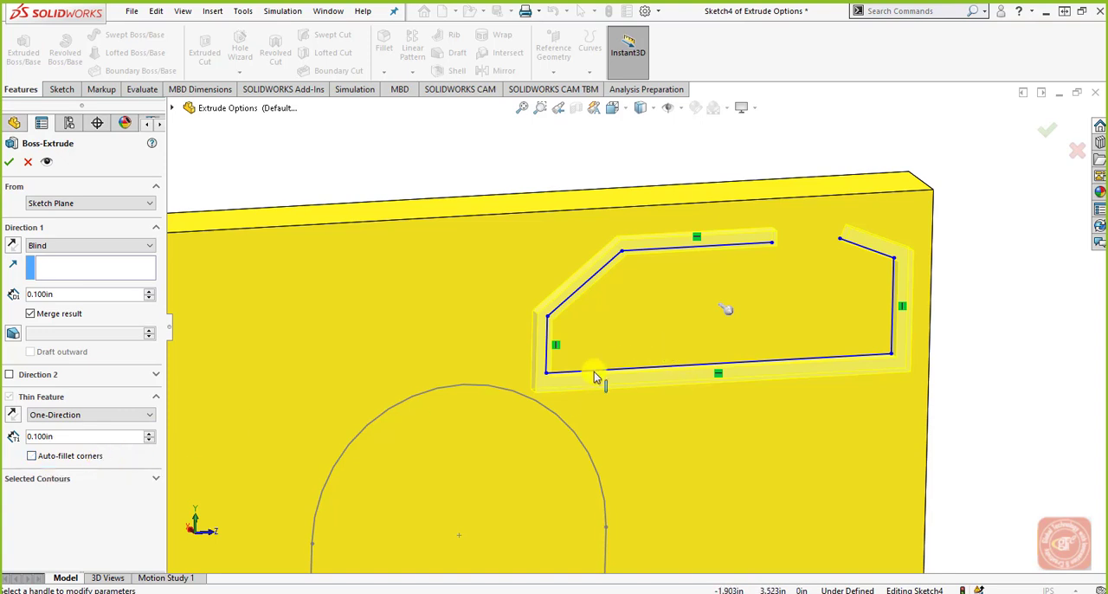
left_click(93, 455)
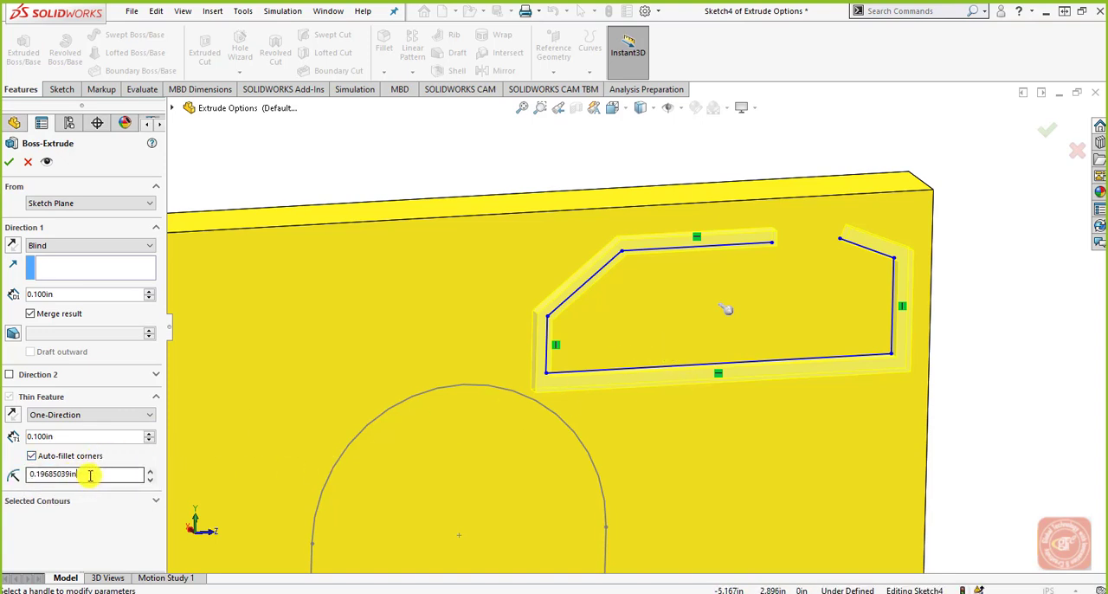
left_click_drag(90, 475, 31, 475)
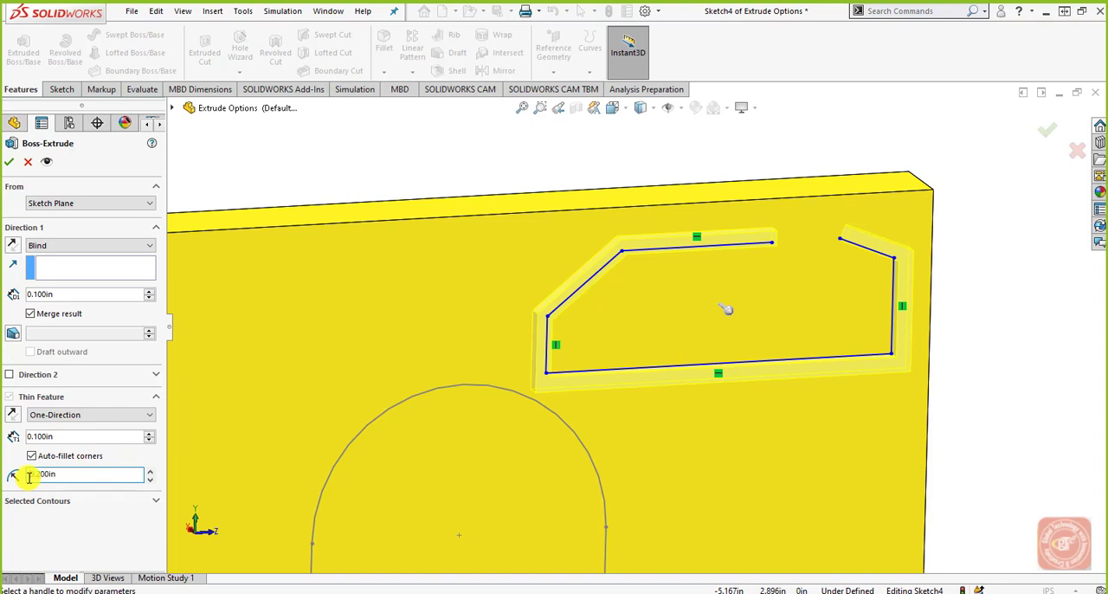
left_click(8, 164)
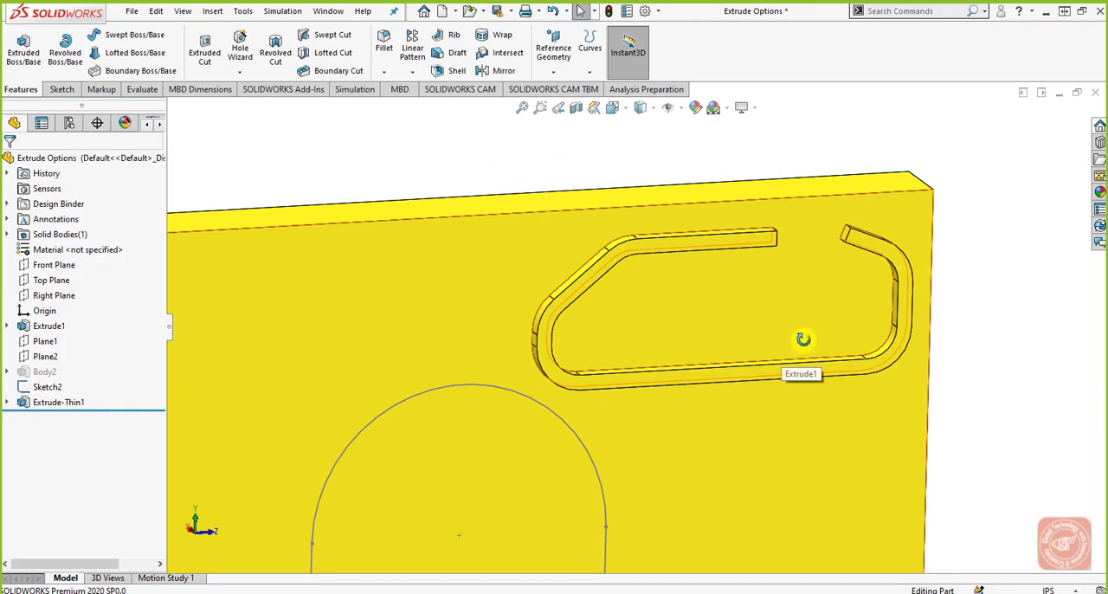
middle_click_drag(803, 339, 778, 404)
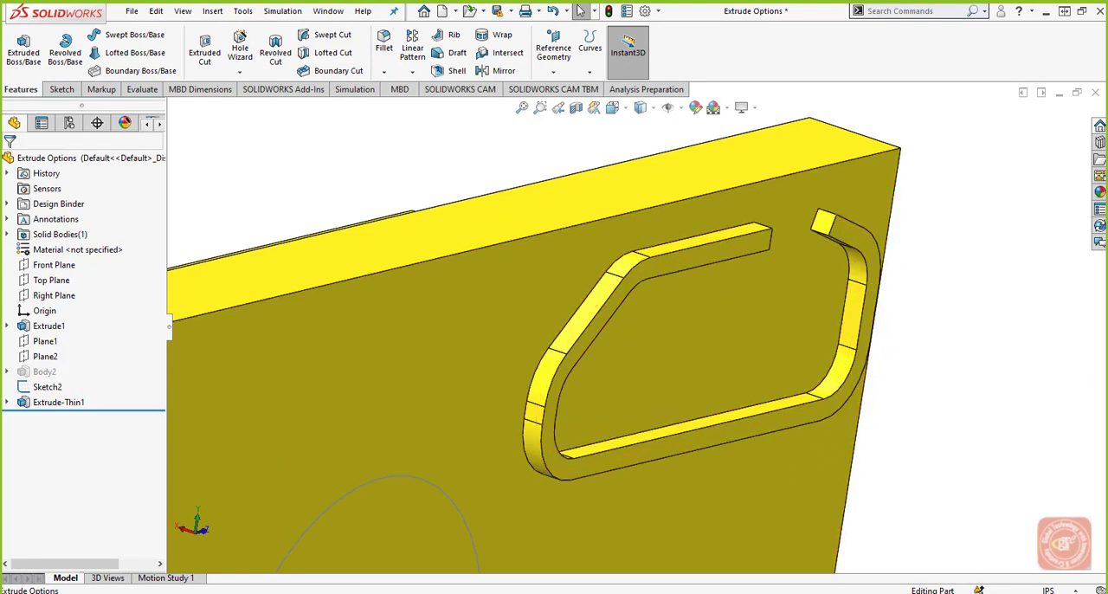
middle_click_drag(802, 346, 693, 355)
scroll(694, 348, "up", 4)
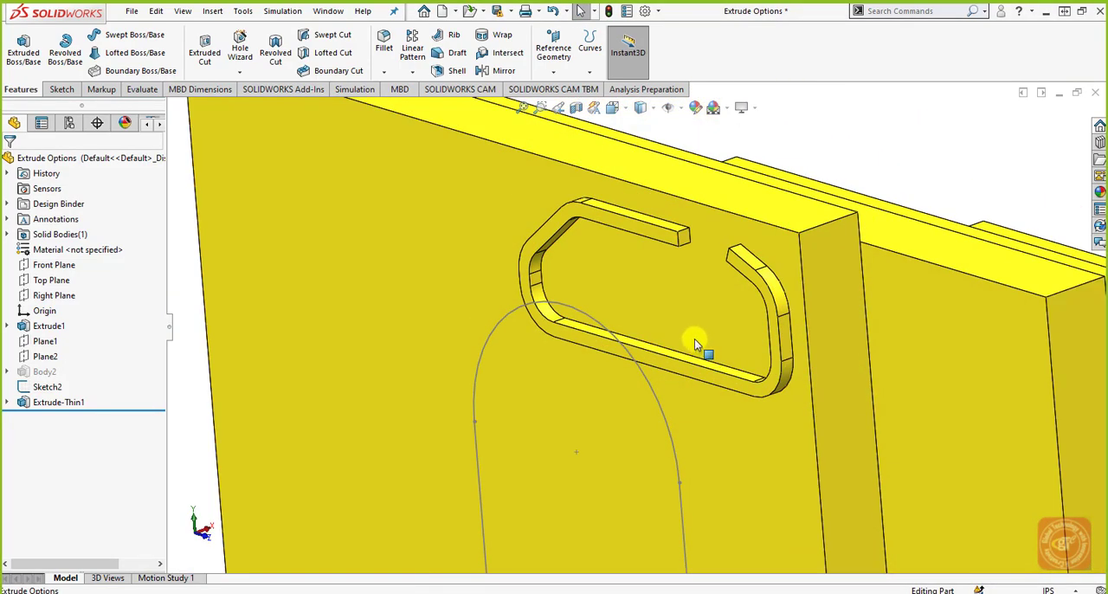
Step: Extrude the arched Sketch2 profile Blind as a Mid-Plane thin feature with a thickness of 0.200 in
middle_click_drag(823, 198, 597, 259)
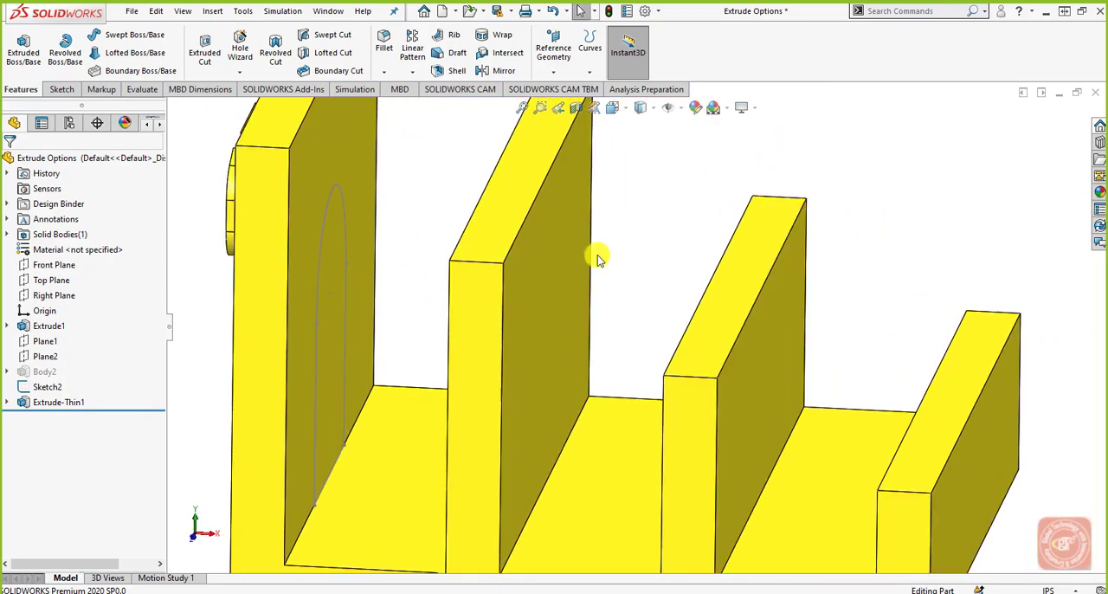
left_click(54, 388)
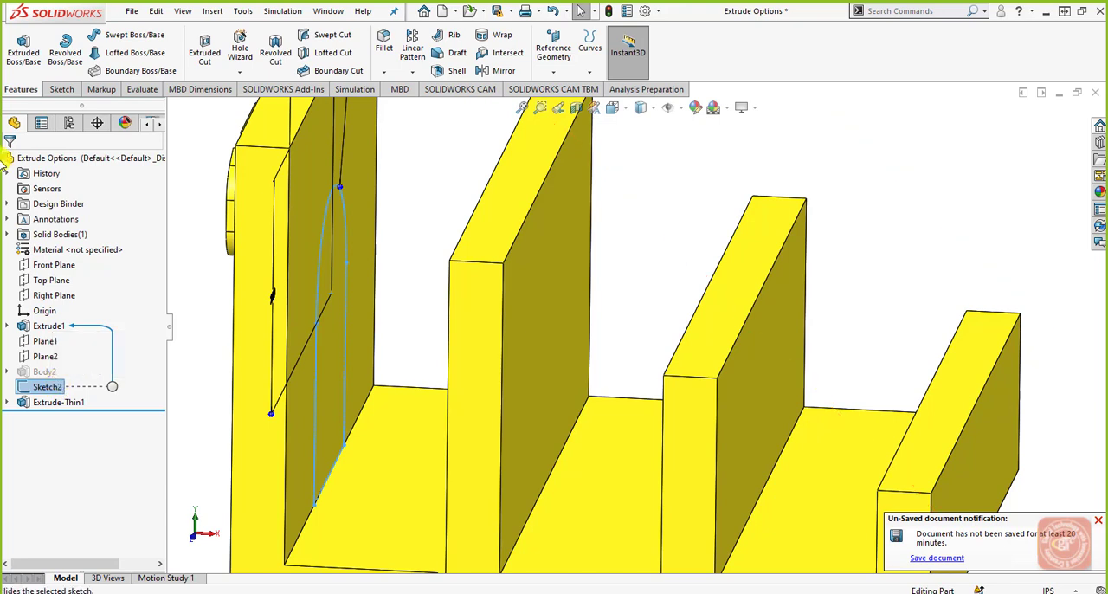
left_click(23, 47)
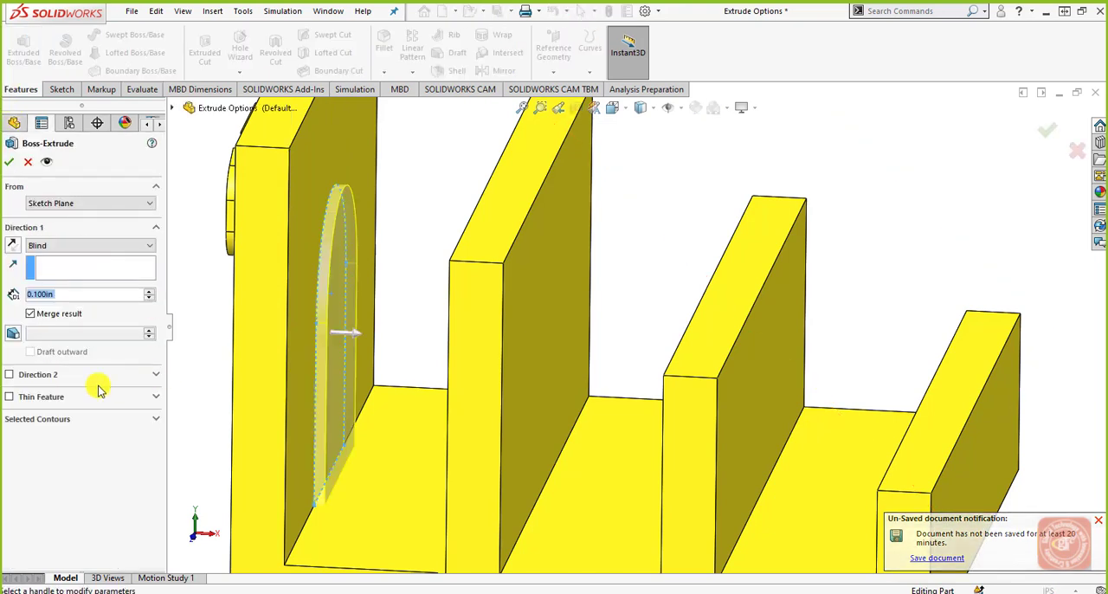
left_click(40, 396)
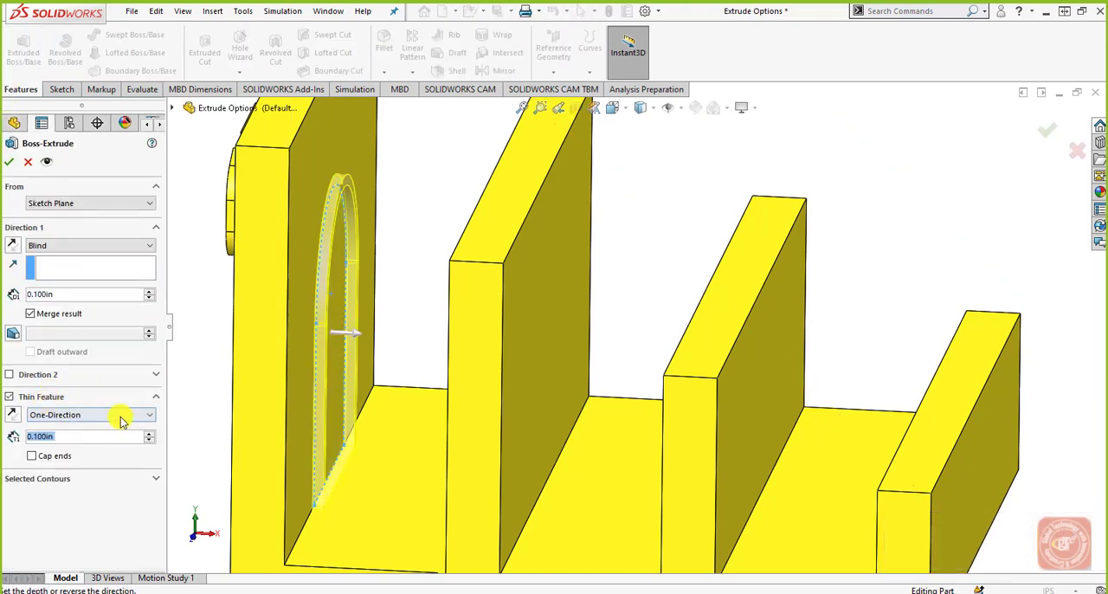
left_click(114, 417)
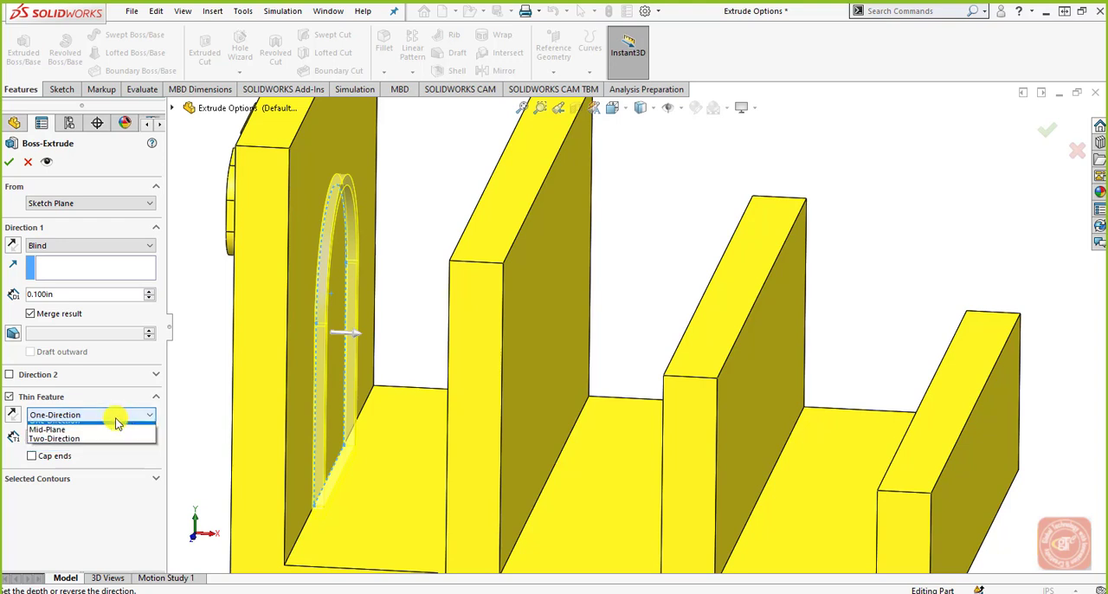
left_click(110, 436)
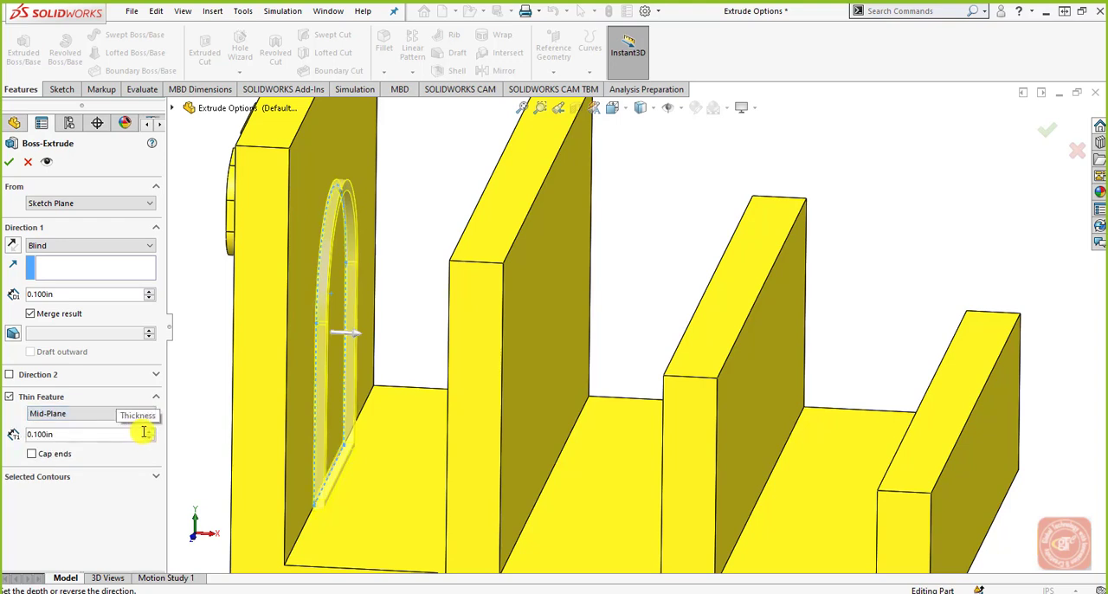
left_click(149, 431)
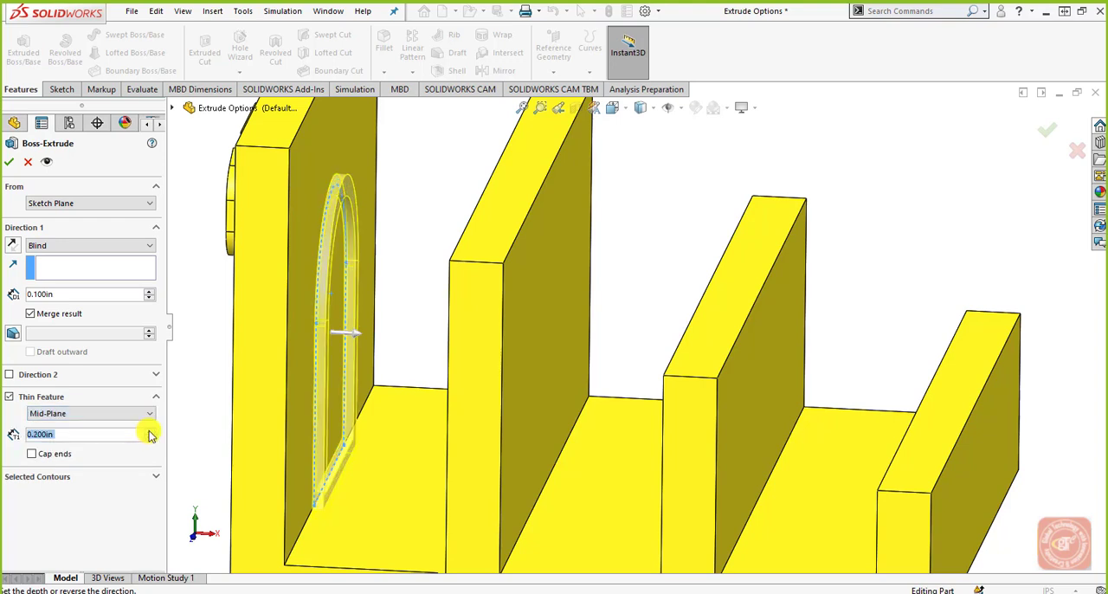
left_click(9, 161)
mouse_move(259, 370)
middle_mouse_down()
mouse_move(289, 376)
mouse_move(275, 372)
mouse_move(259, 391)
middle_mouse_up()
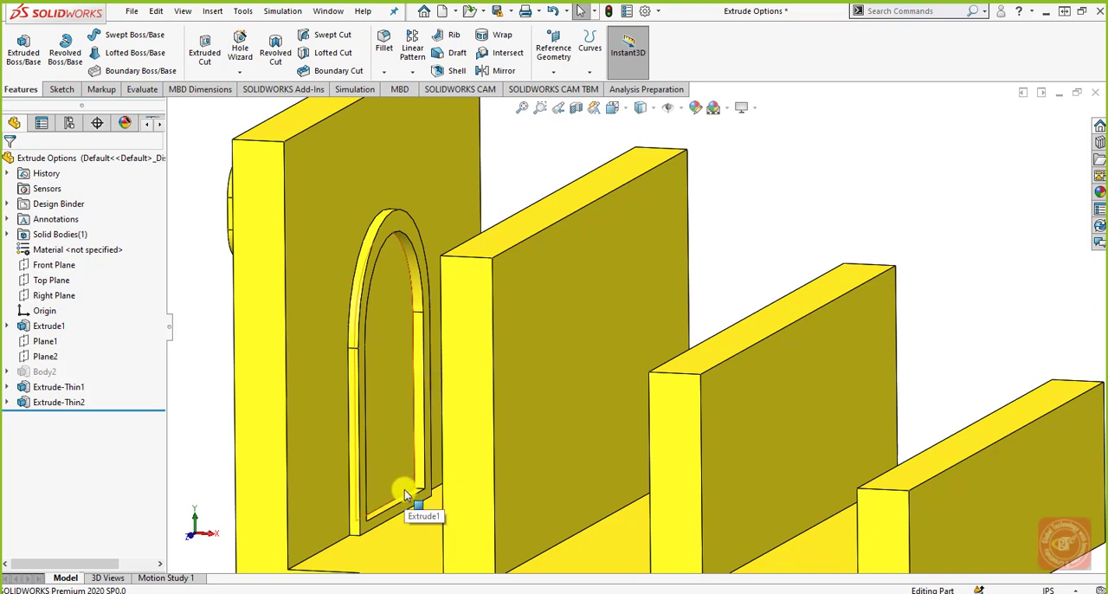
left_click(69, 386)
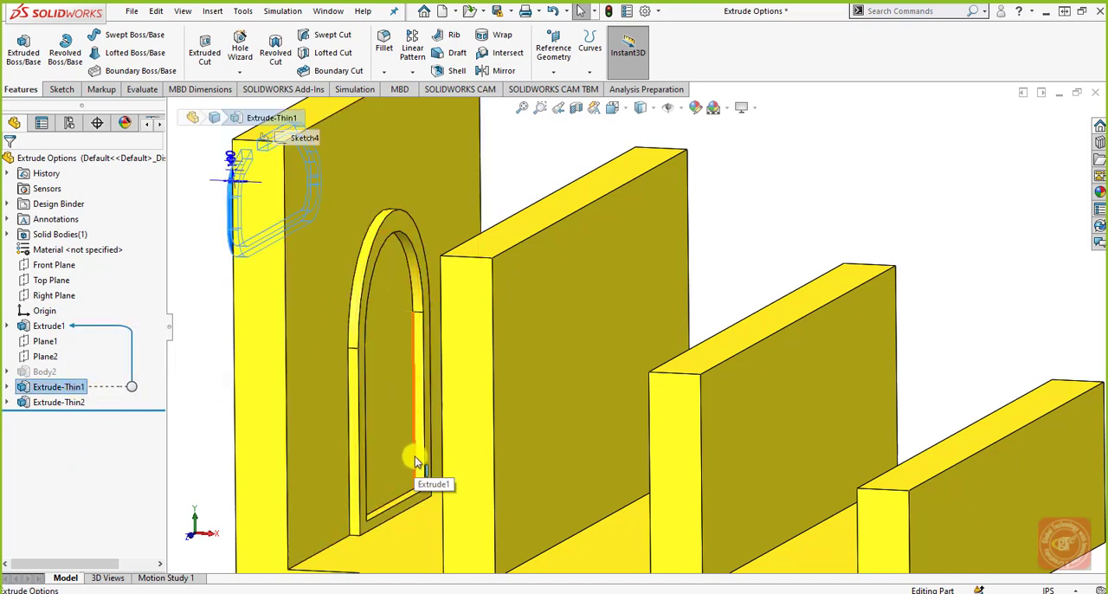
left_click(78, 392)
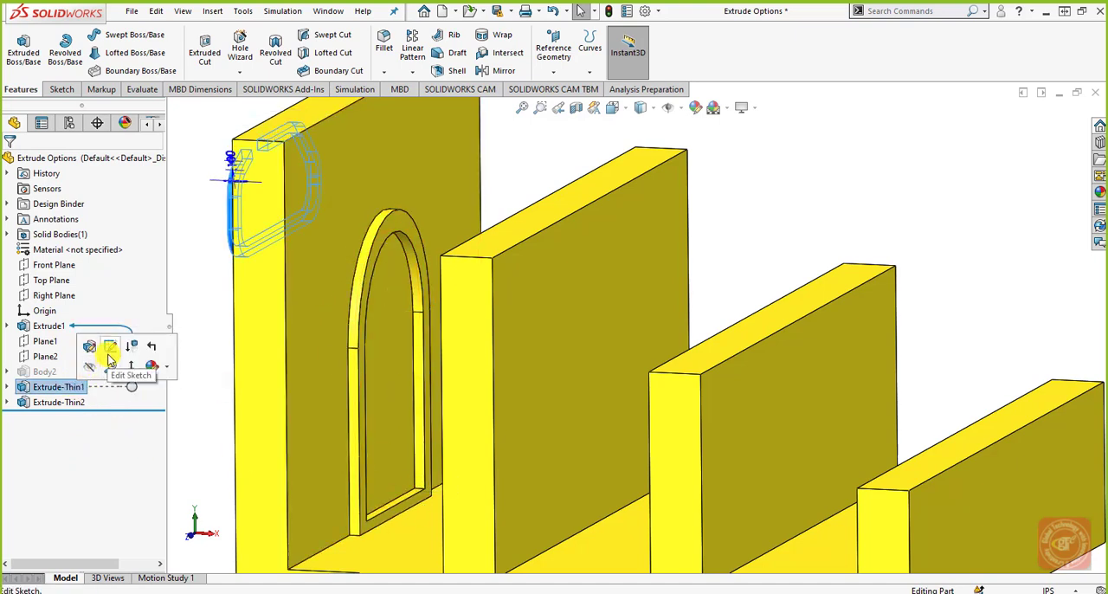
left_click(83, 390)
left_click(26, 391)
left_click(39, 352)
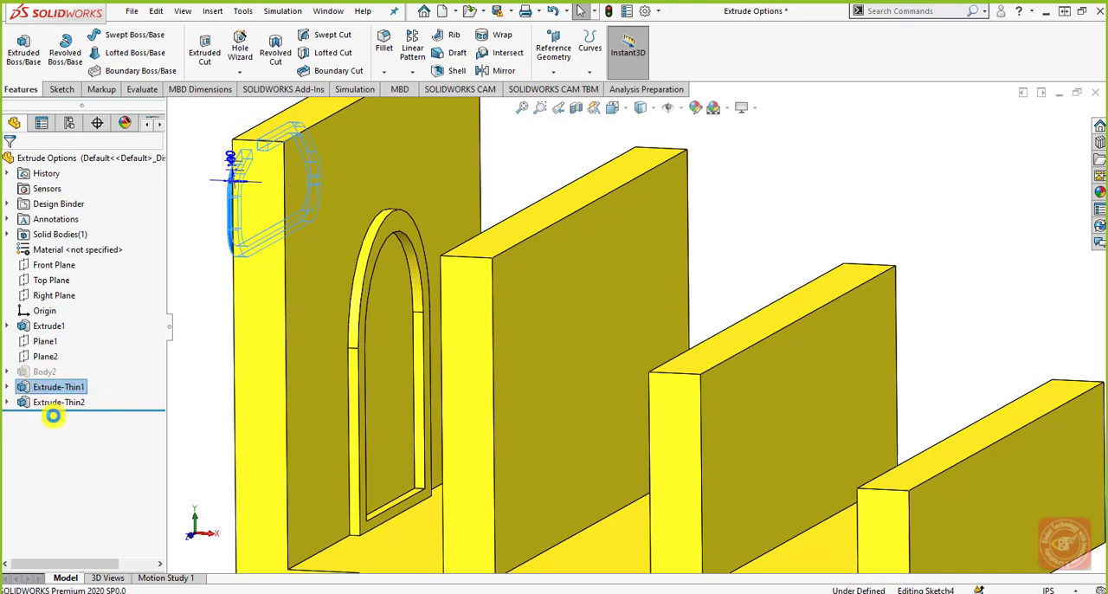
left_click(29, 451)
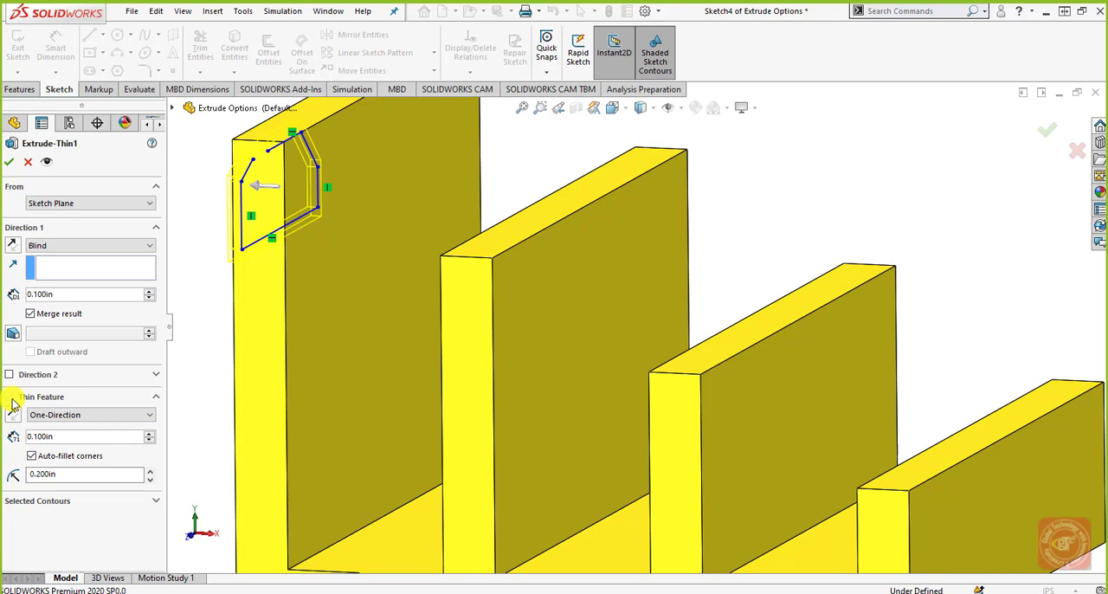
left_click(28, 162)
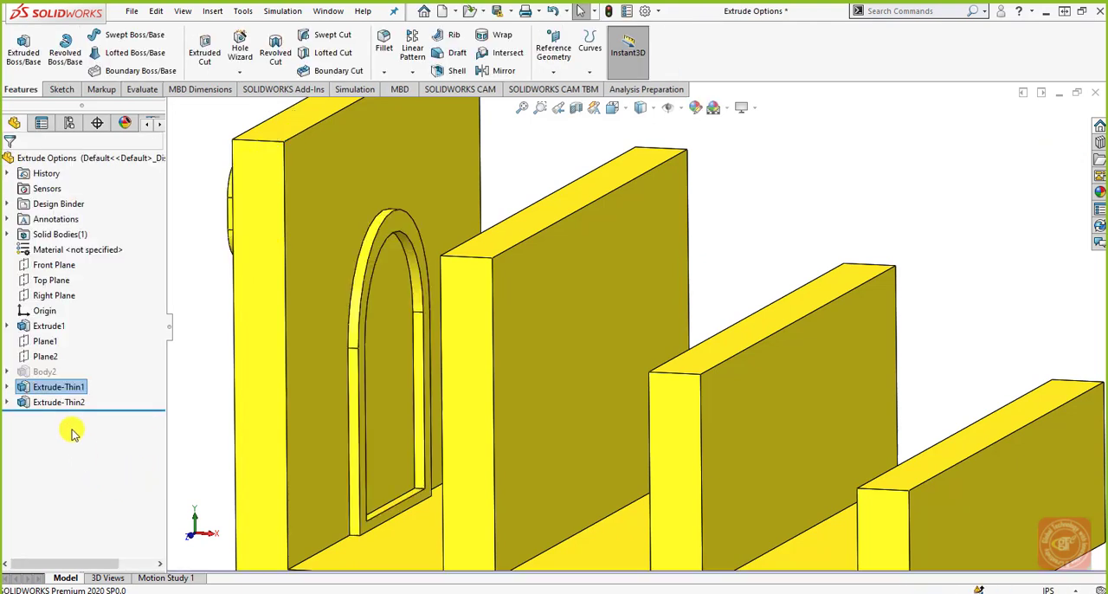
Step: Edit the arched thin extrusion, set its Direction 1 end condition to Through All and inspect the preview across the walls
left_click(68, 403)
left_click(79, 360)
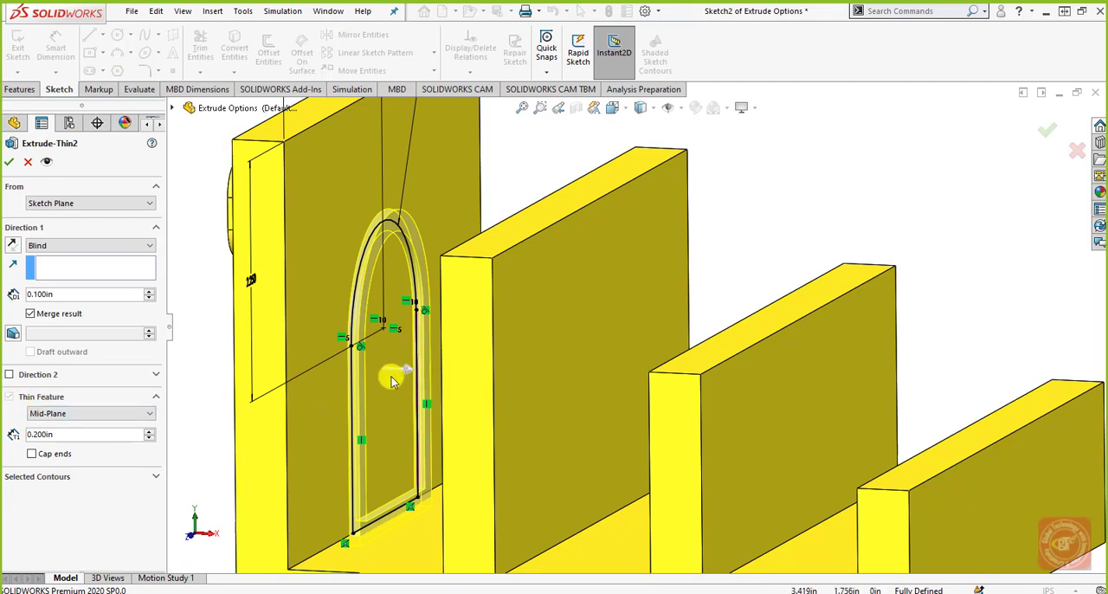
left_click(86, 414)
left_click(91, 415)
left_click(109, 246)
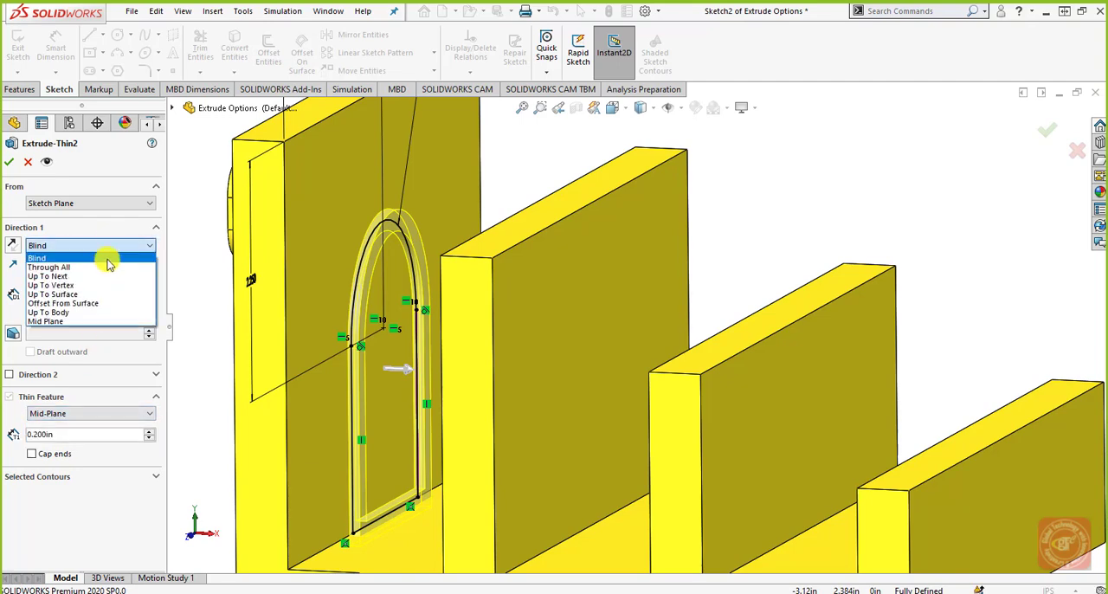
left_click(107, 269)
middle_click_drag(492, 428, 519, 414)
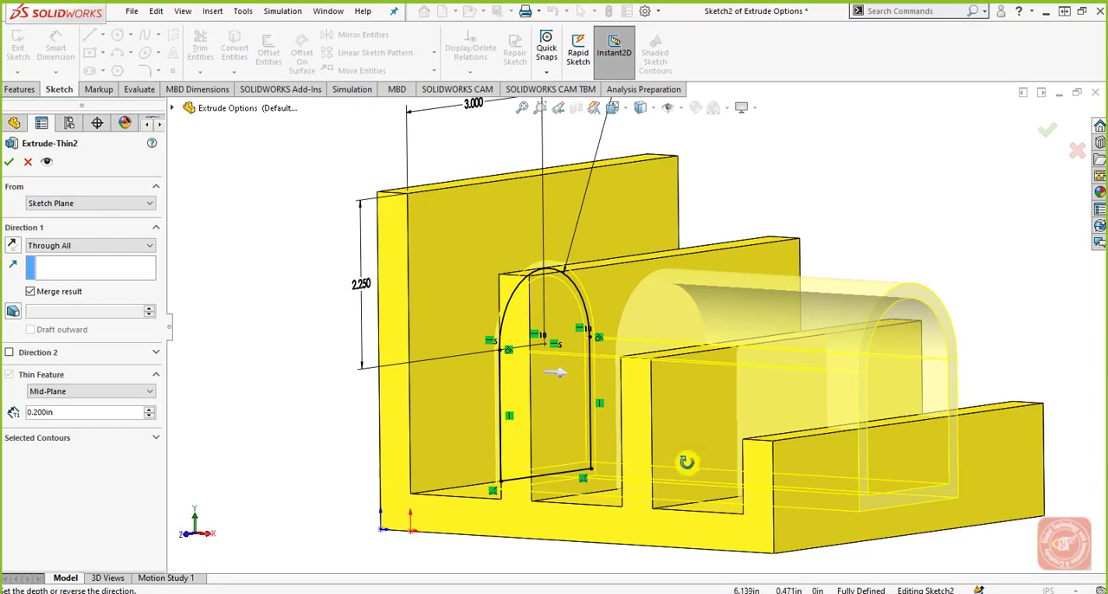
Step: Accept the arched thin extrusion with its Through All end condition and inspect the resulting tunnel through the walls
middle_click_drag(686, 462, 693, 453)
left_click(1047, 130)
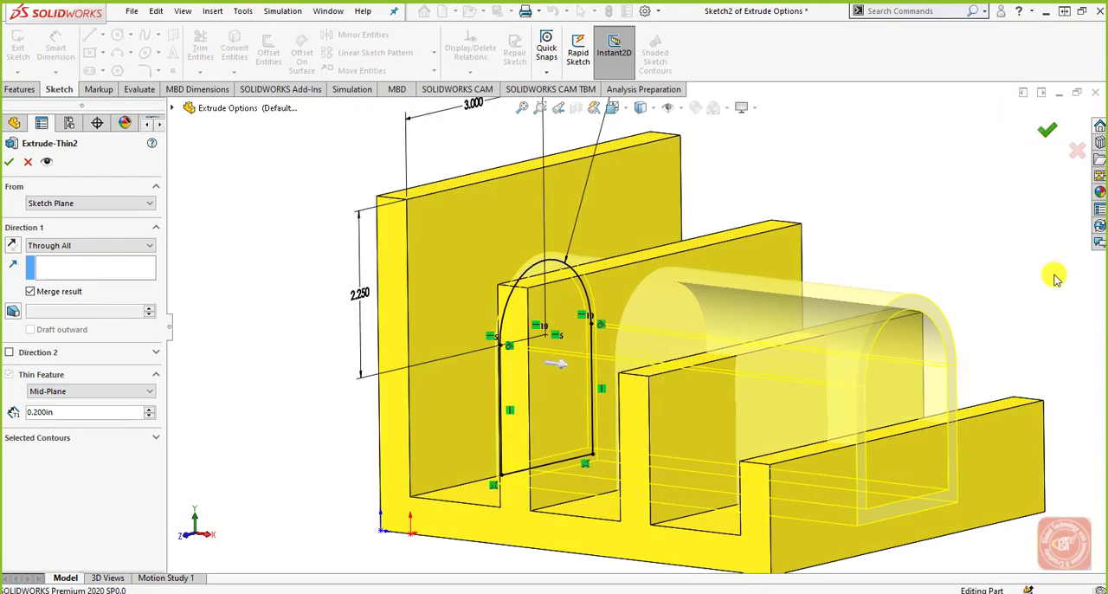
middle_click_drag(1041, 268, 1021, 310)
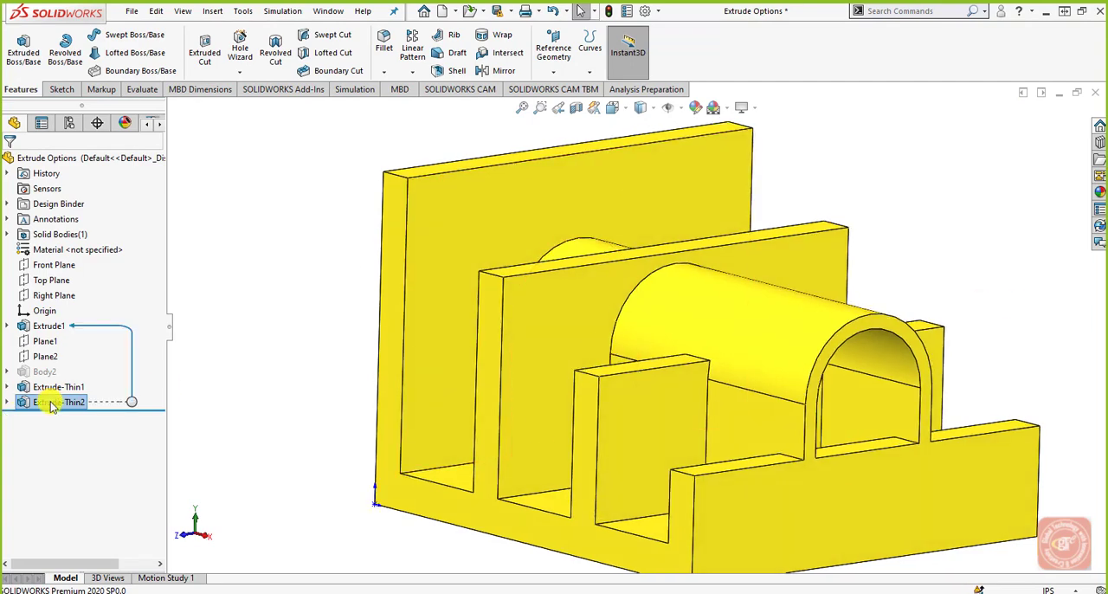
Step: Try the One-Direction thin type on the arched thin extrusion Extrude-Thin2, check its options and discard the edit
left_click(53, 402)
left_click(134, 402)
left_click(34, 402)
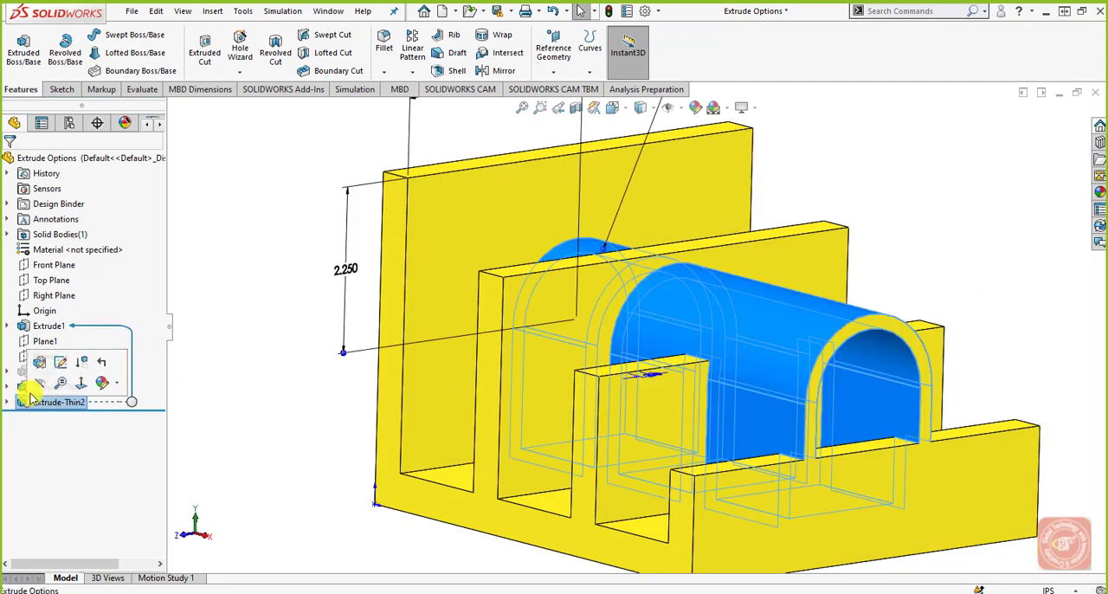
left_click(34, 366)
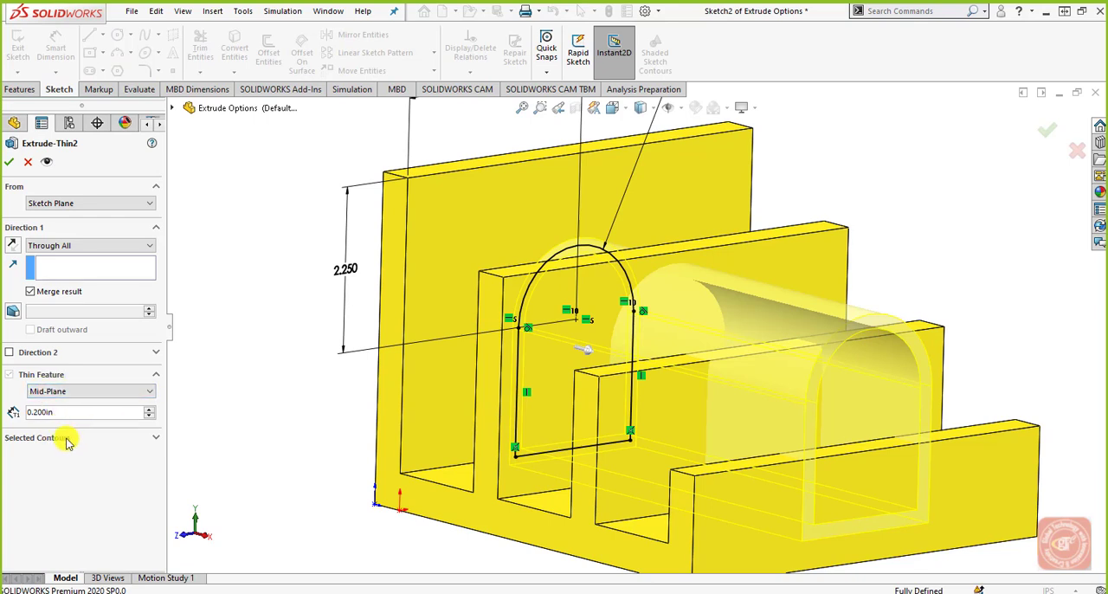
left_click(69, 437)
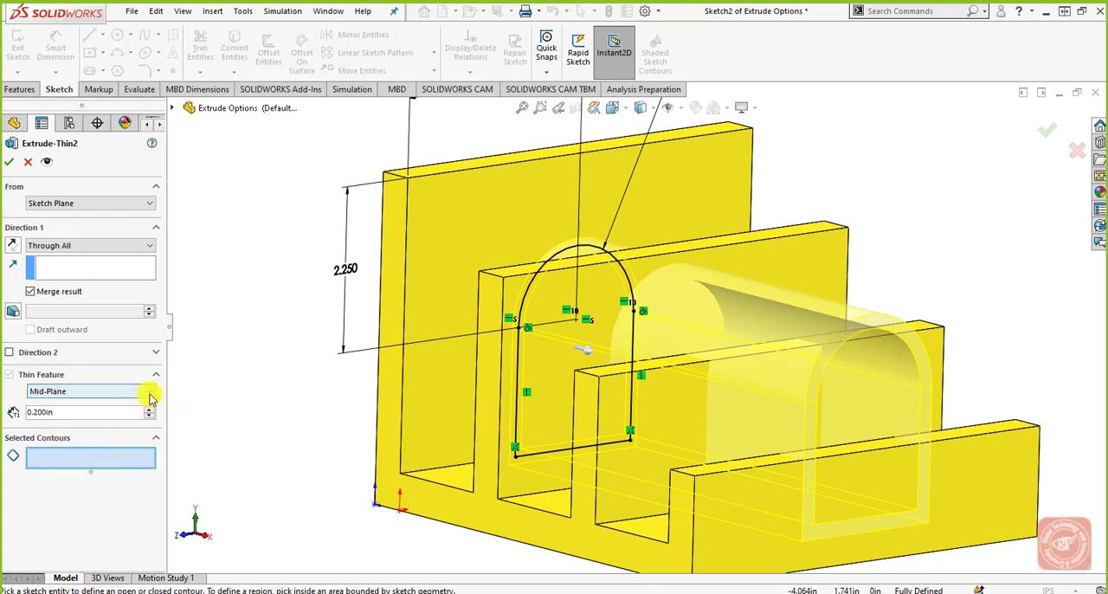
left_click(147, 392)
left_click(128, 404)
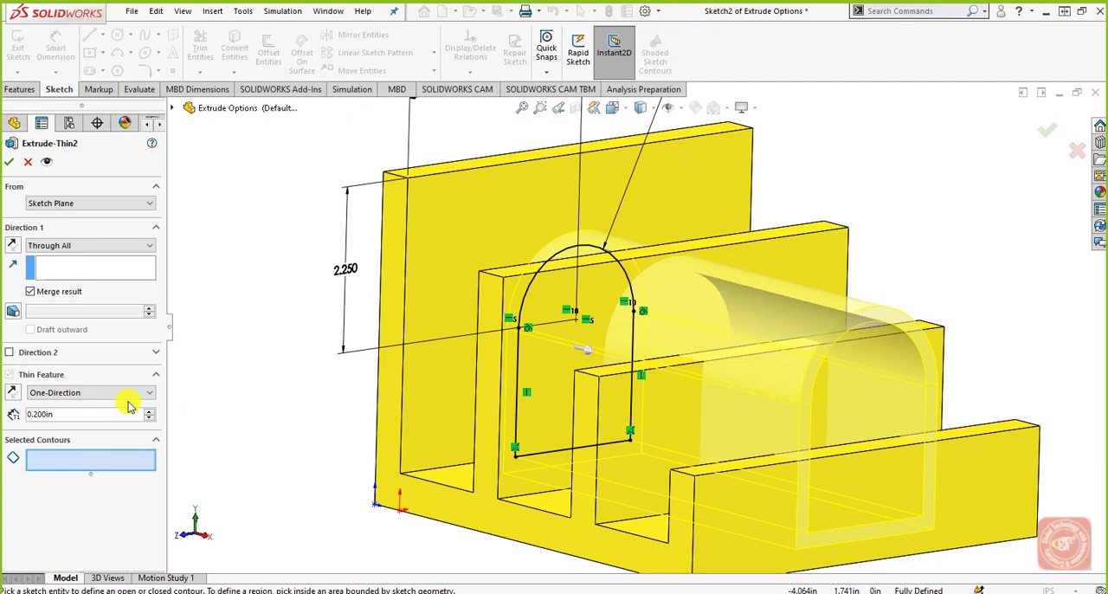
left_click(143, 415)
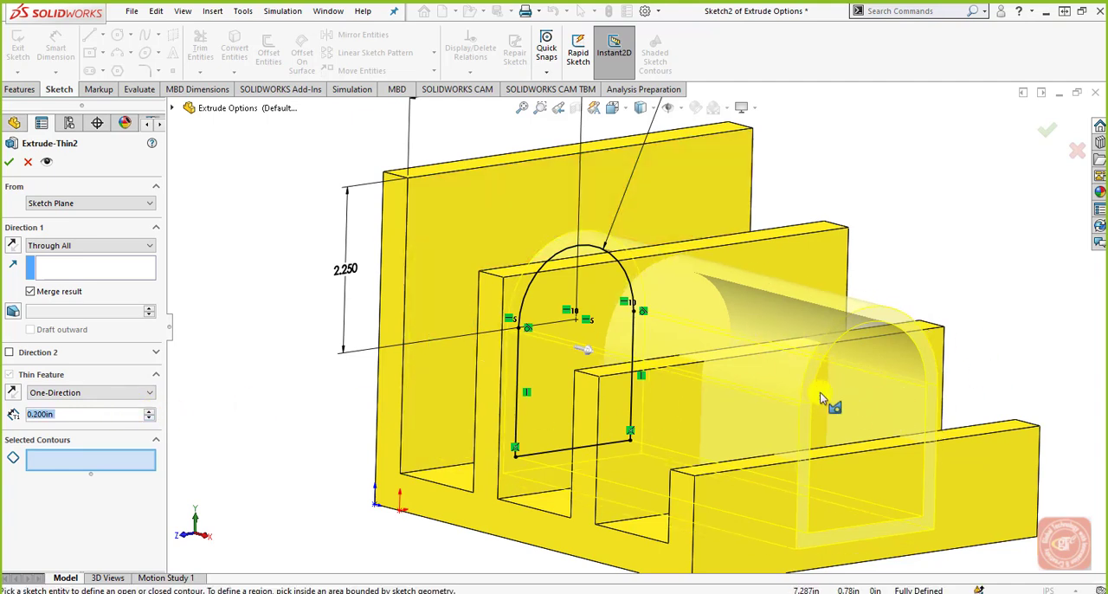
left_click(31, 165)
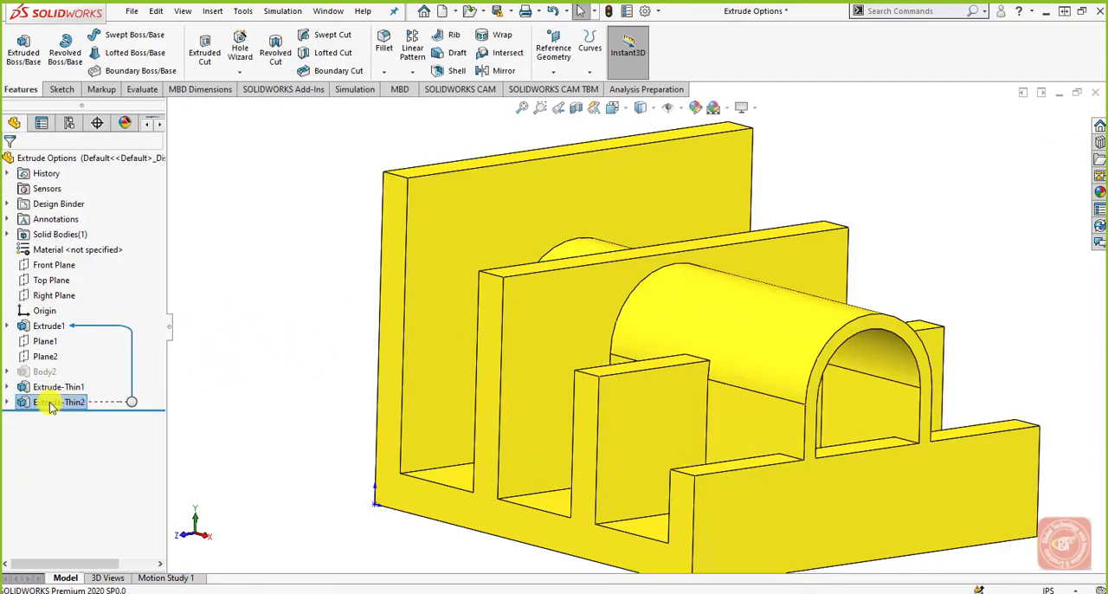
Step: Delete the arched thin extrusion Extrude-Thin2, keeping its sketch
right_click(49, 404)
left_click(87, 392)
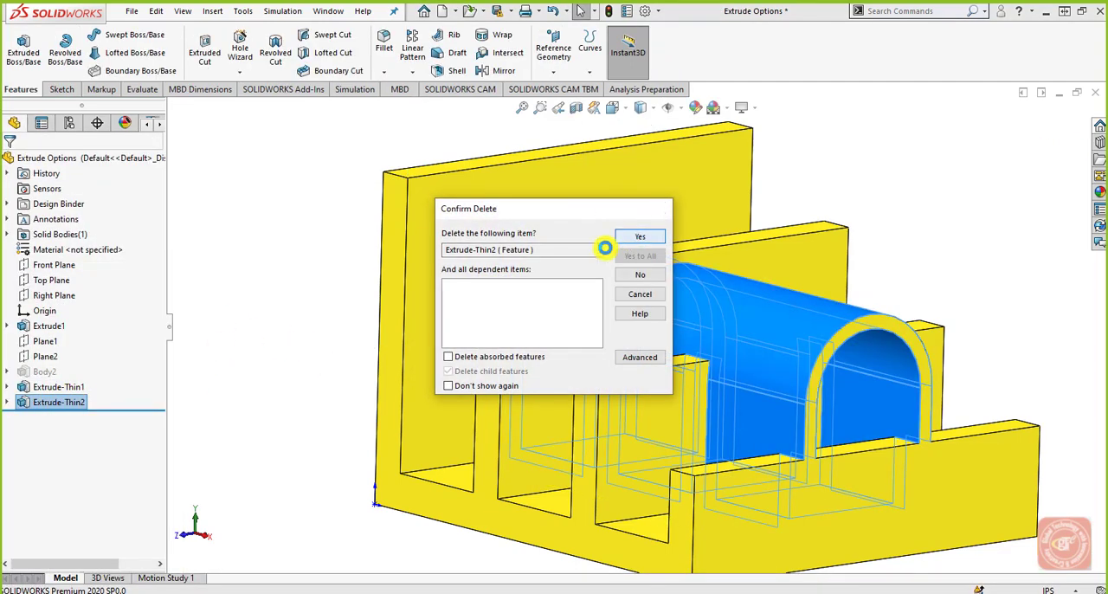
left_click(638, 239)
left_click(59, 402)
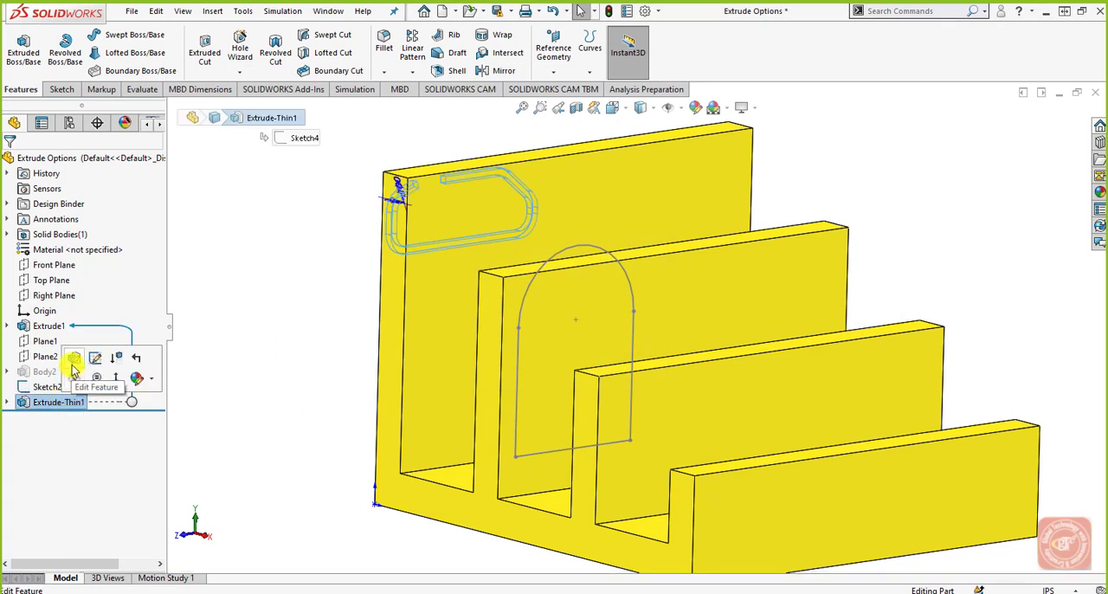
Step: Start a Blind Boss-Extrude of the arched Sketch2 profile and examine its selected contour in the preview
left_click(40, 388)
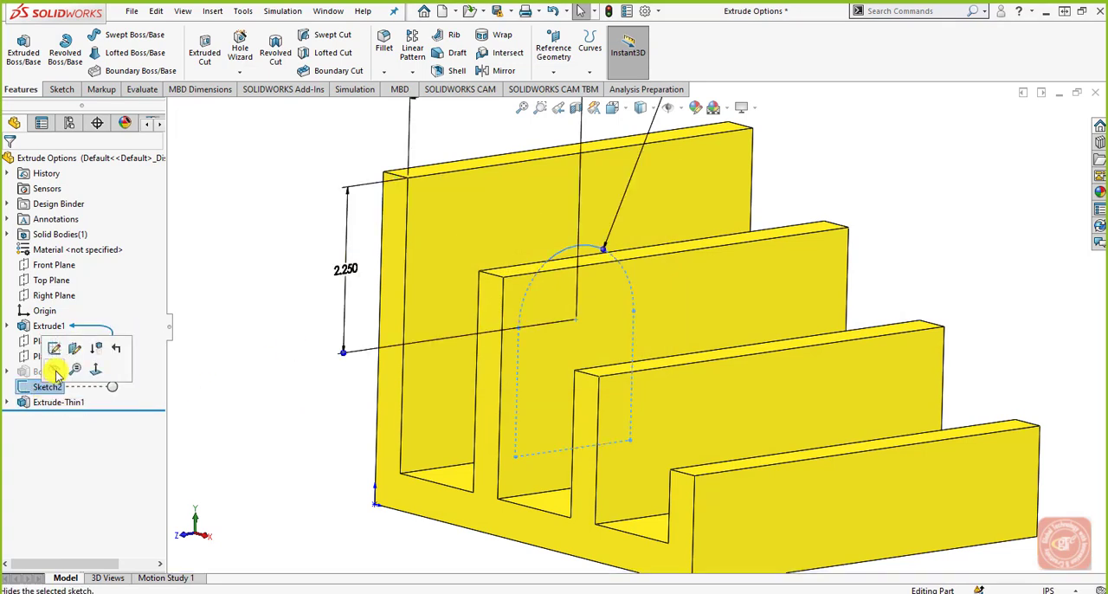
left_click(24, 49)
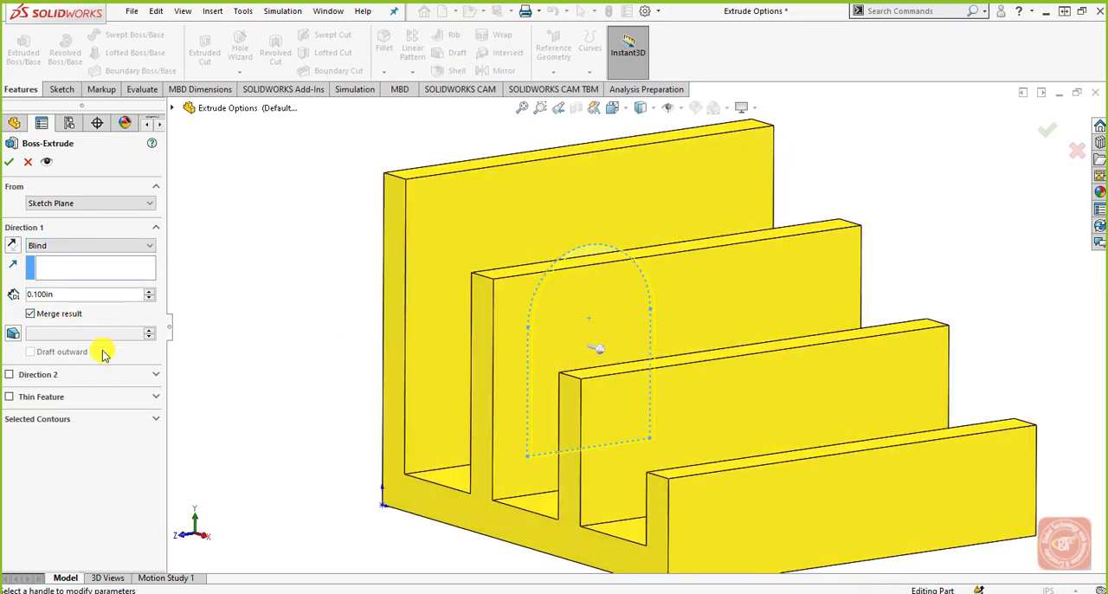
left_click(157, 398)
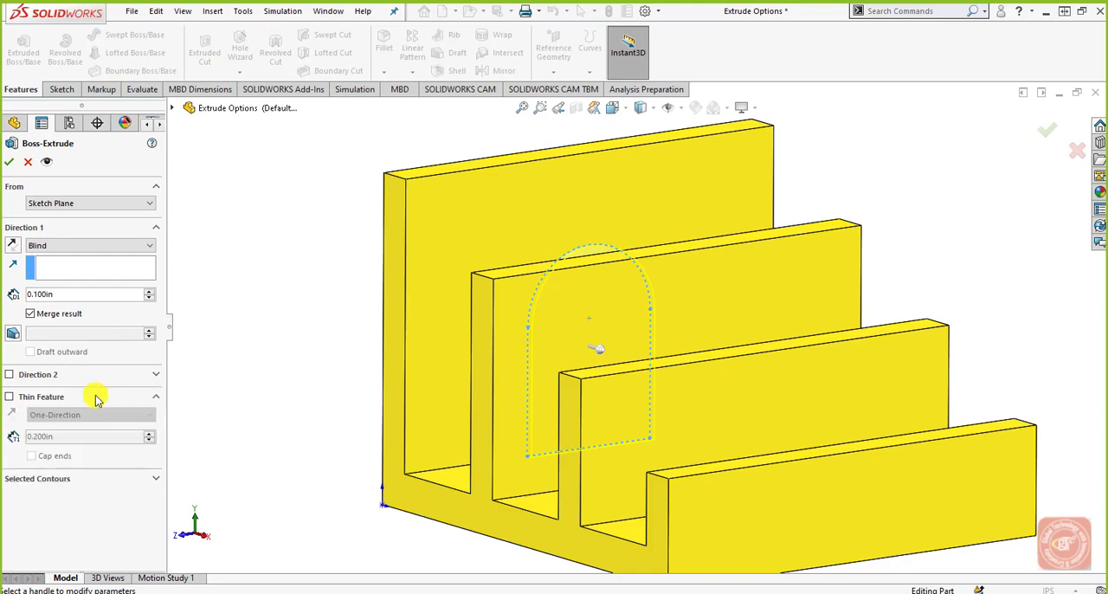
left_click(151, 481)
left_click(69, 495)
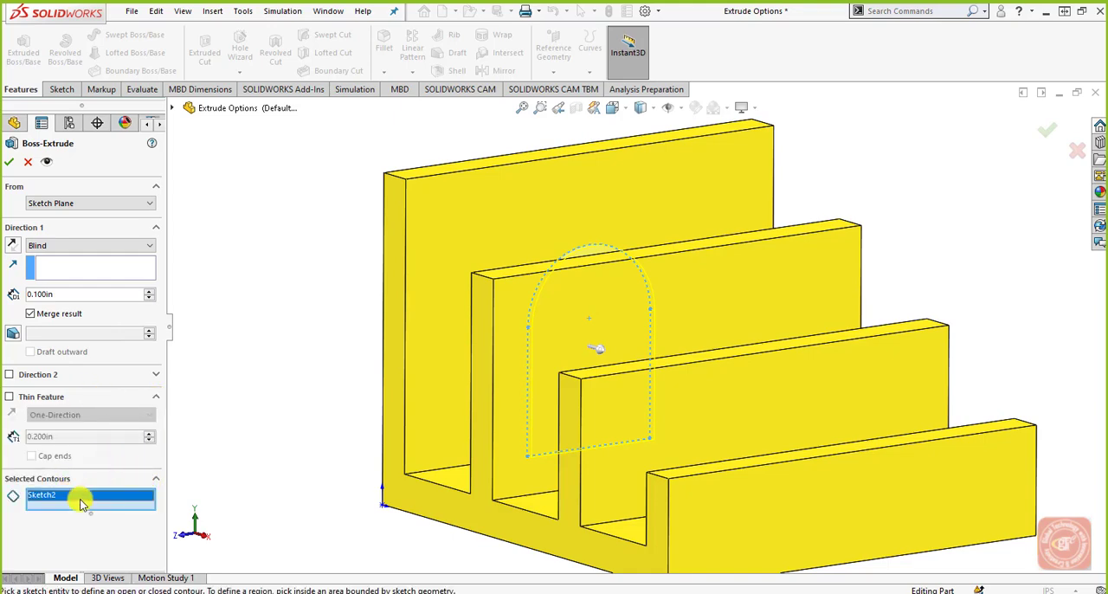
middle_click_drag(265, 384, 294, 416)
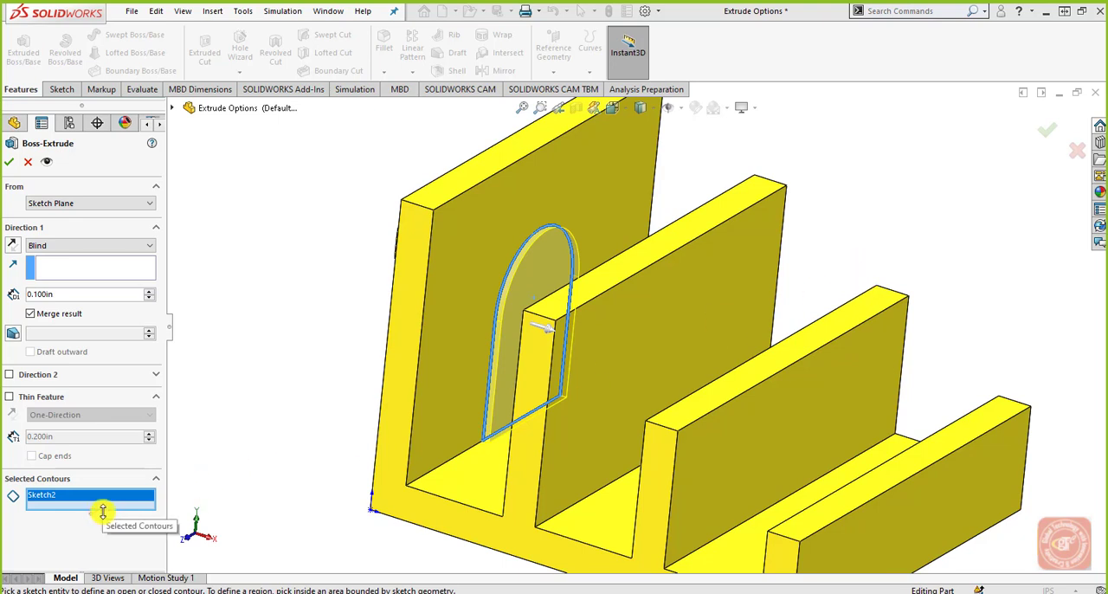
middle_click_drag(742, 351, 747, 315)
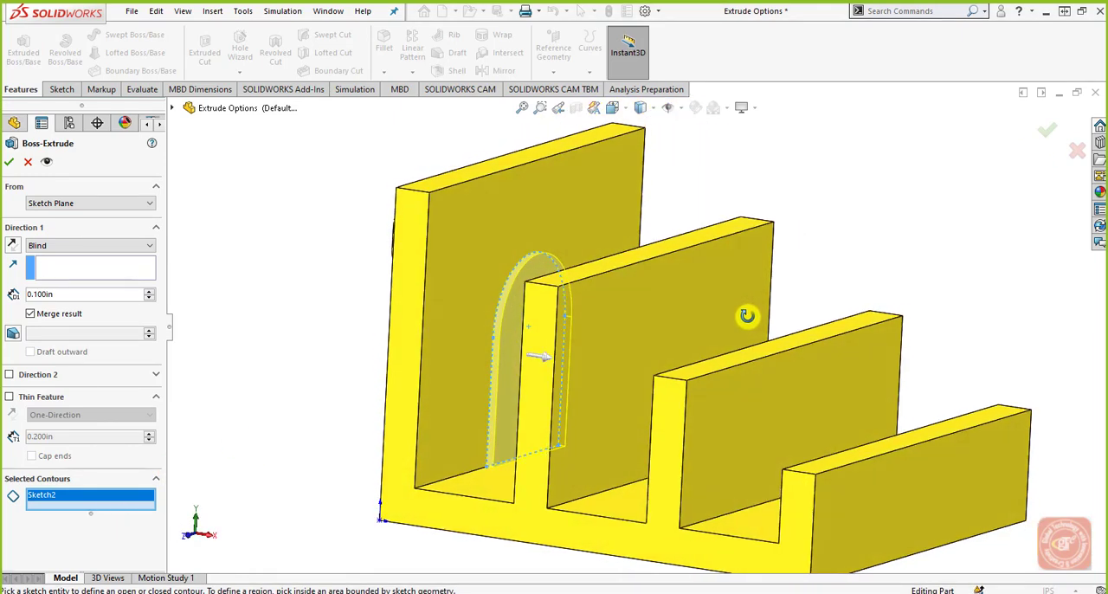
Step: Turn on a One-Direction thin feature of 0.200 in with capped ends and a cap thickness of 0.400 in
left_click(9, 399)
left_click(32, 456)
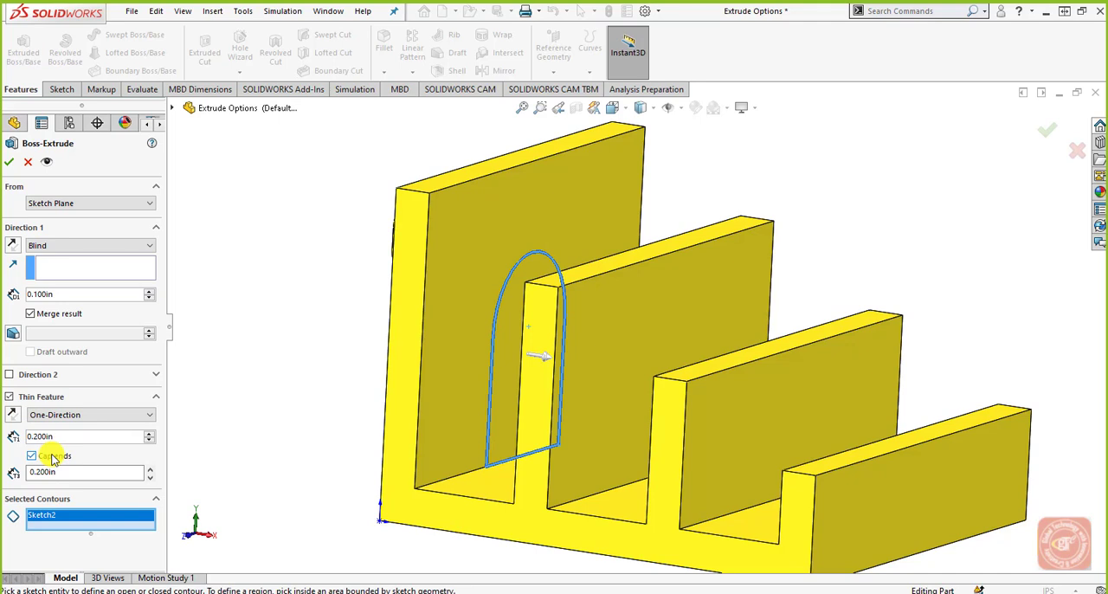
left_click(129, 418)
left_click(109, 427)
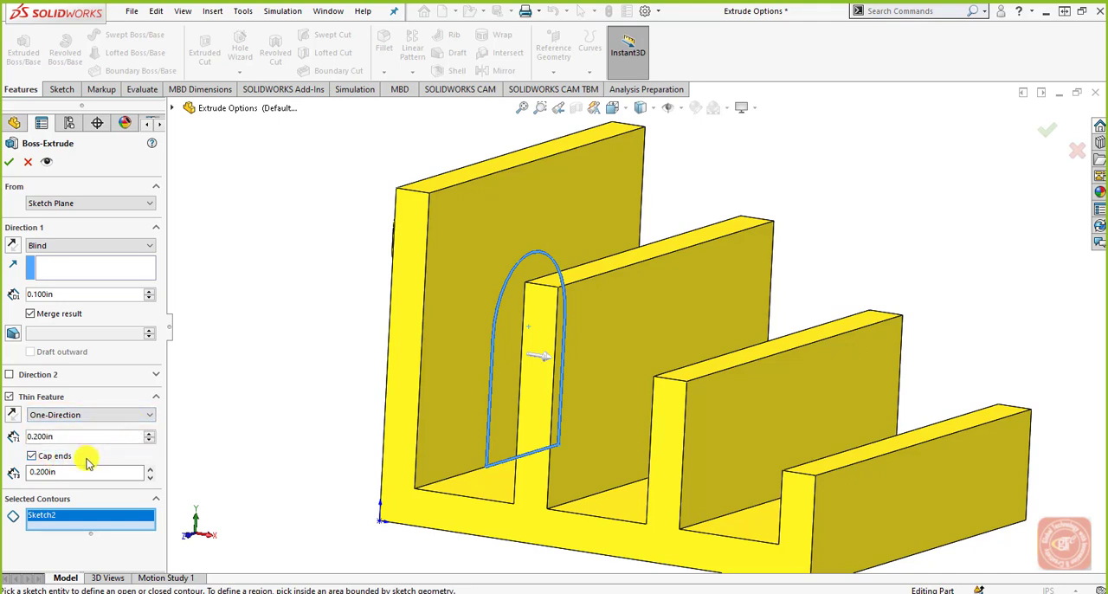
double_click(149, 470)
Step: Set the thin extrusion's Direction 1 end condition to Through All, accept it and inspect the tunnel
left_click(97, 247)
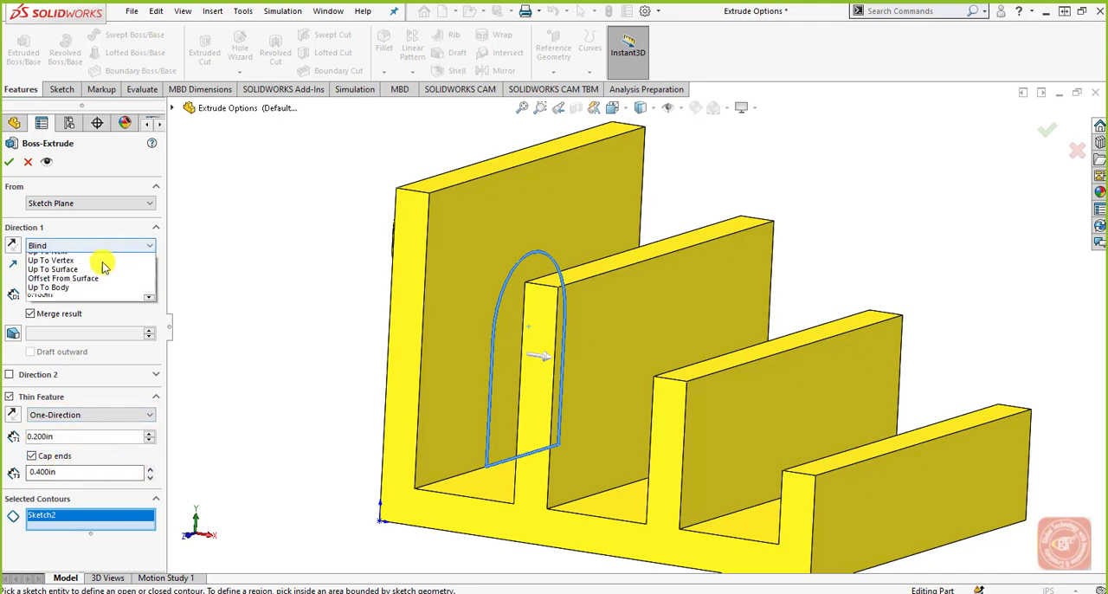
left_click(69, 243)
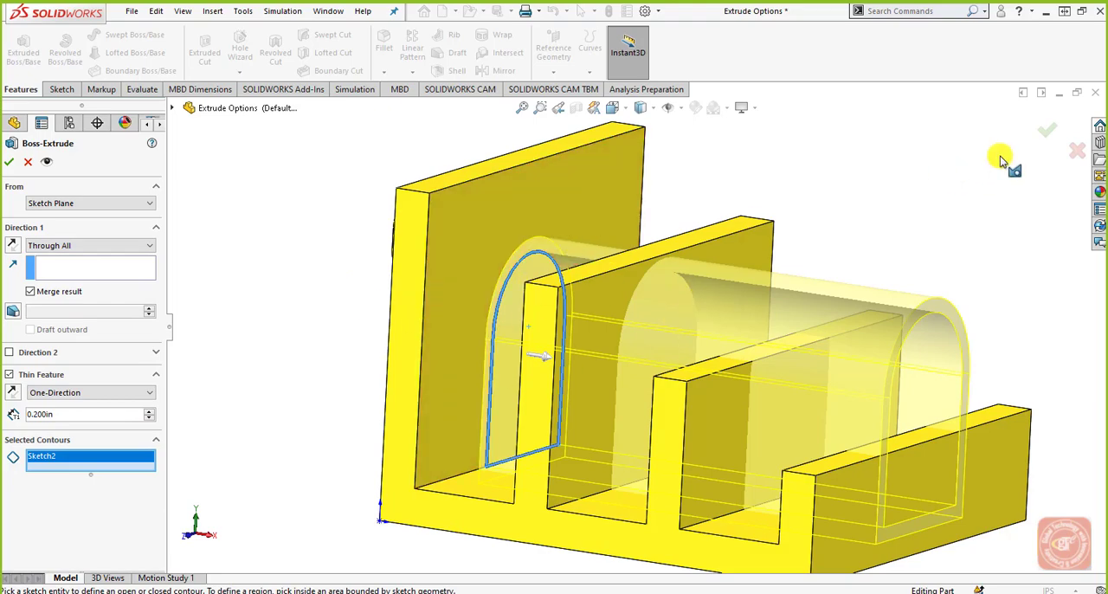
left_click(1046, 130)
middle_click_drag(1037, 286, 1090, 297)
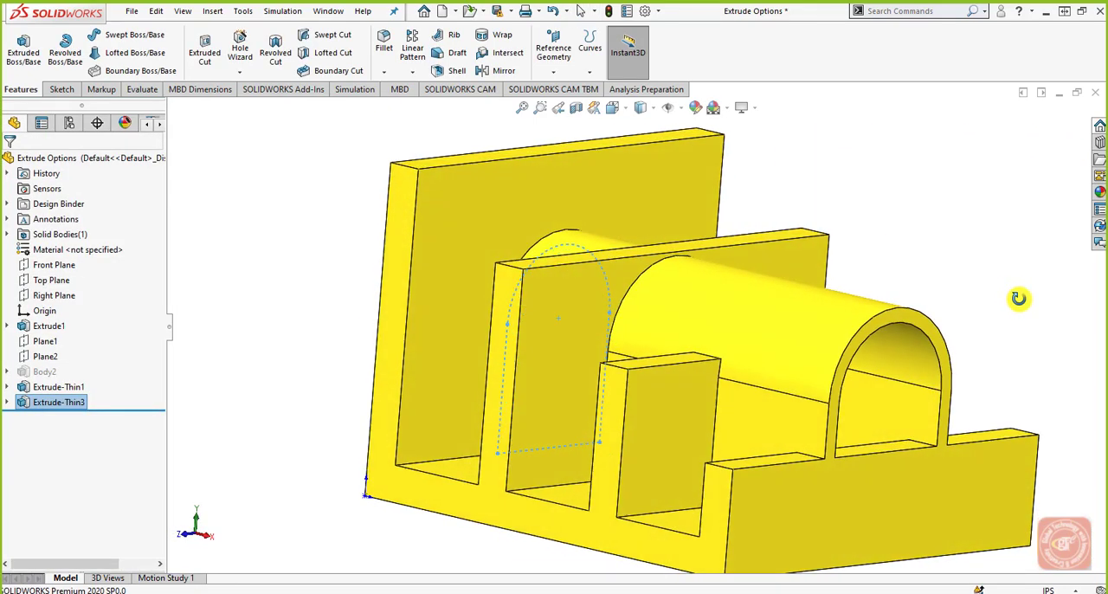
Step: Open the definition of the arched thin extrusion Extrude-Thin3, review its settings and close it without changes
left_click(46, 408)
left_click(44, 371)
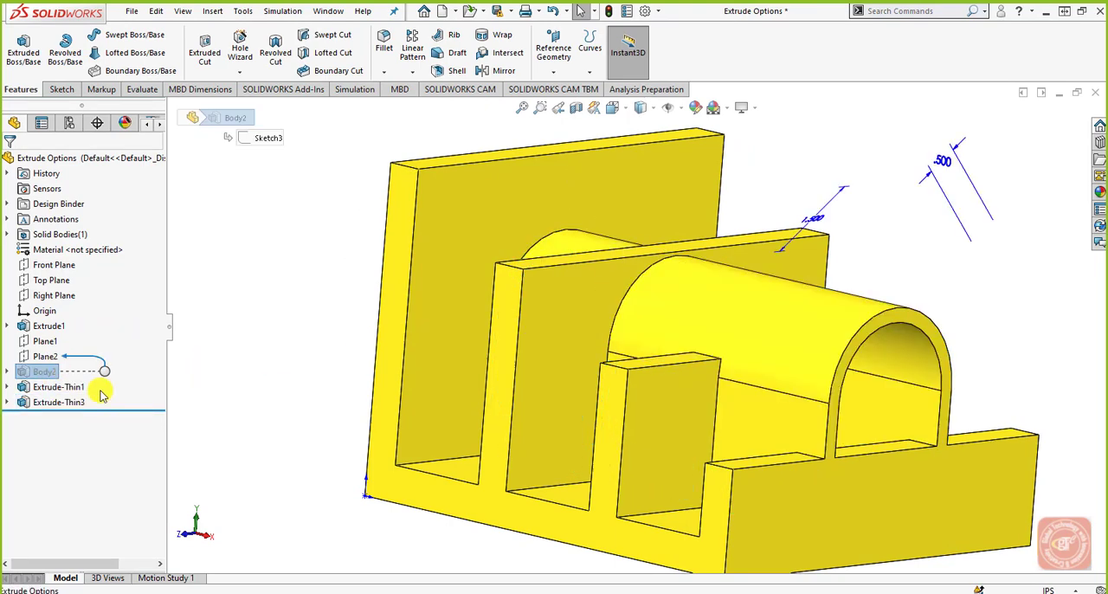
left_click(81, 408)
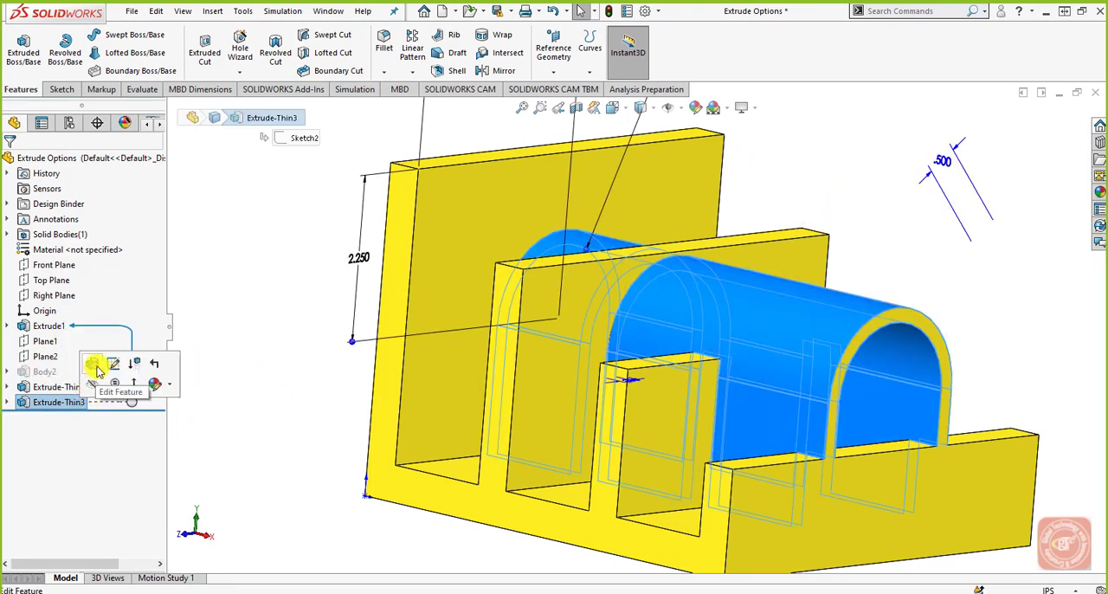
left_click(94, 366)
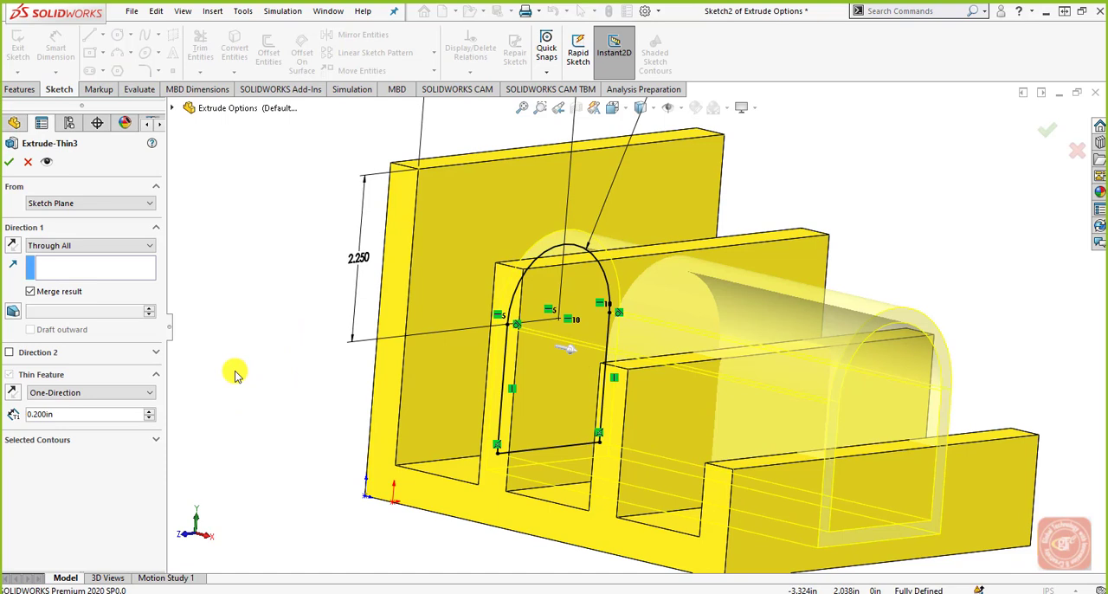
left_click(9, 162)
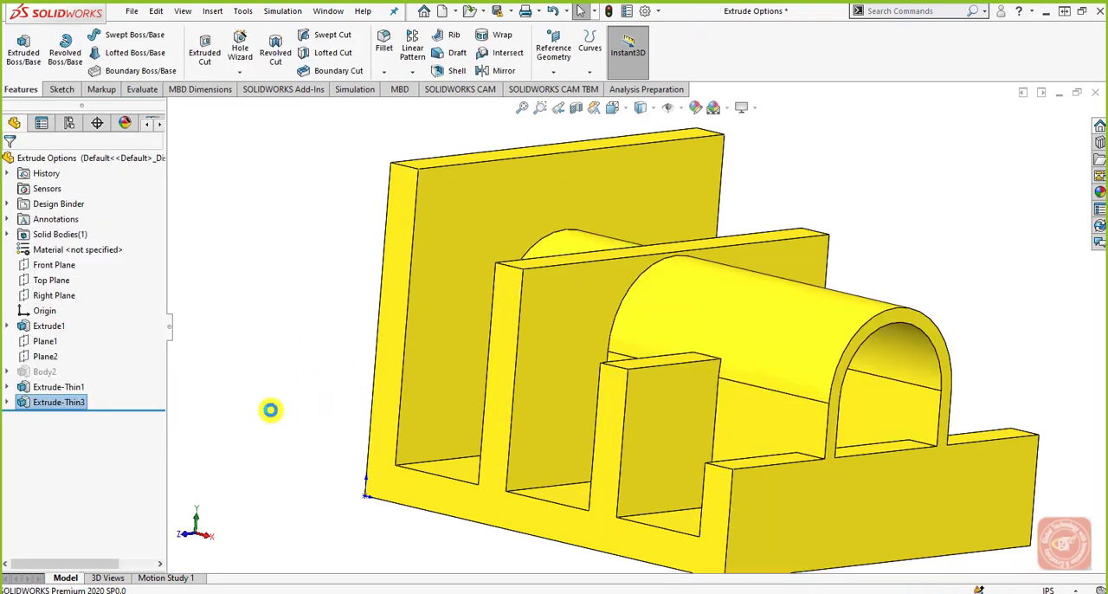
Step: Unsuppress Body2 and delete the arched thin extrusion Extrude-Thin3, keeping its sketch
left_click(39, 372)
left_click(90, 332)
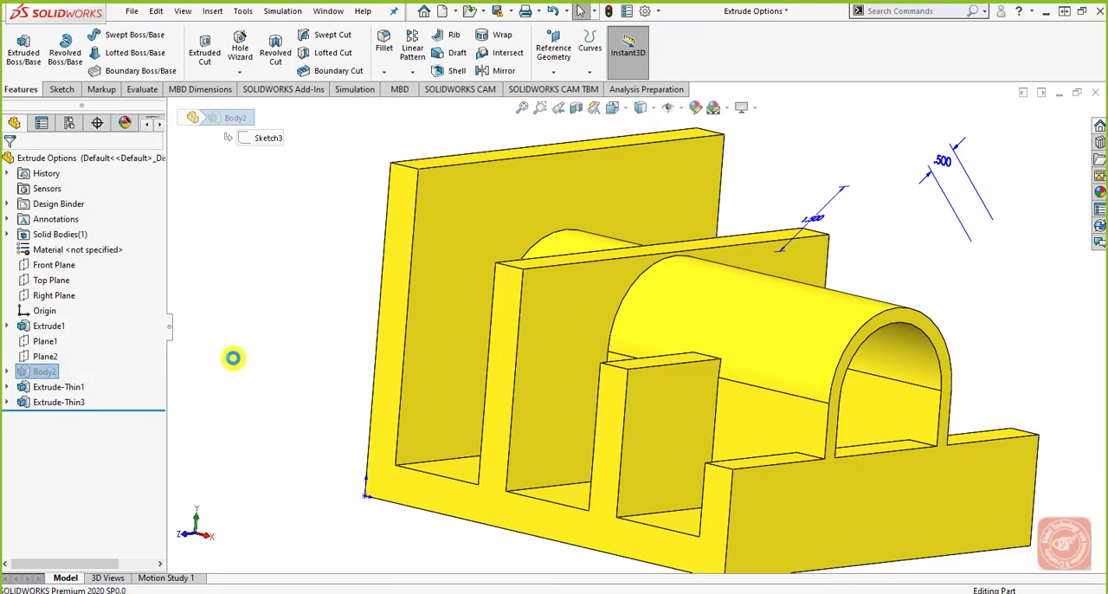
left_click(8, 402)
left_click(52, 405)
right_click(52, 405)
left_click(194, 388)
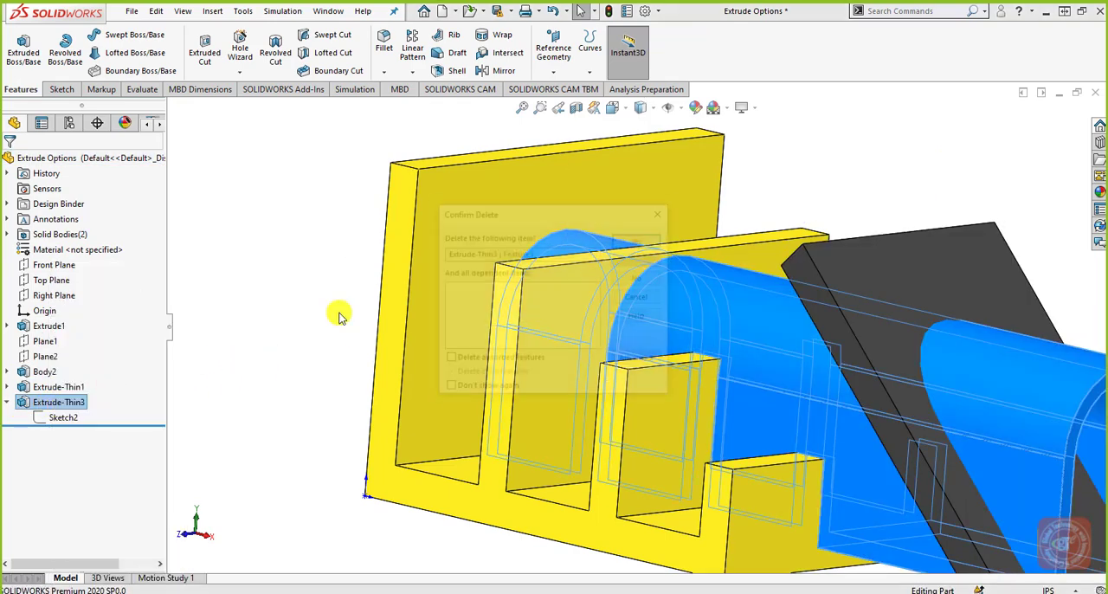
left_click(637, 238)
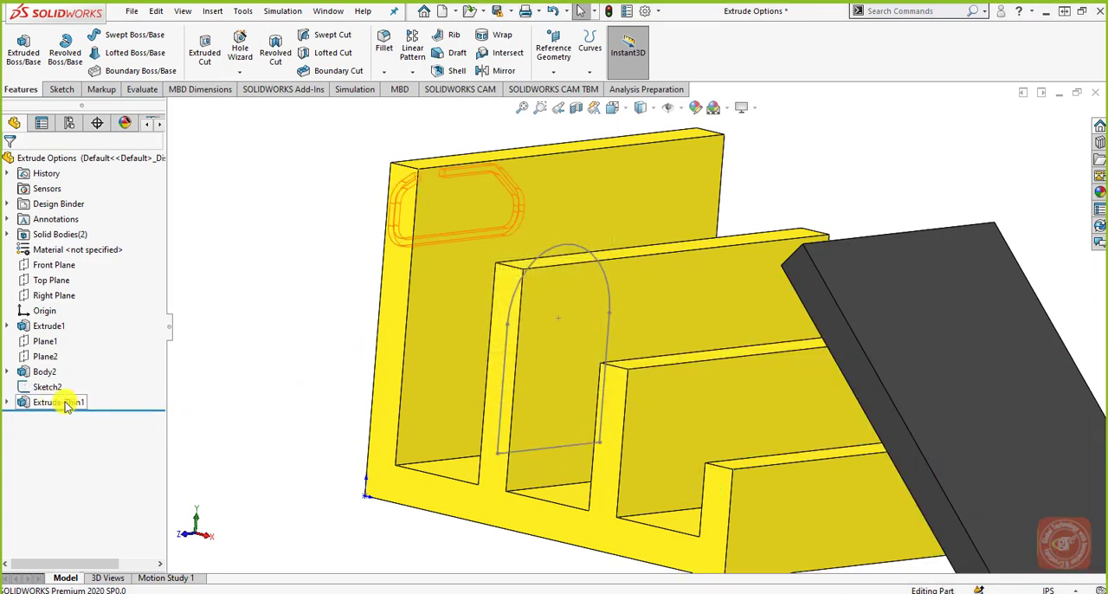
Step: Start a Boss-Extrude of Sketch2 and set its Feature Scope to Selected bodies with Auto-select off
left_click(48, 387)
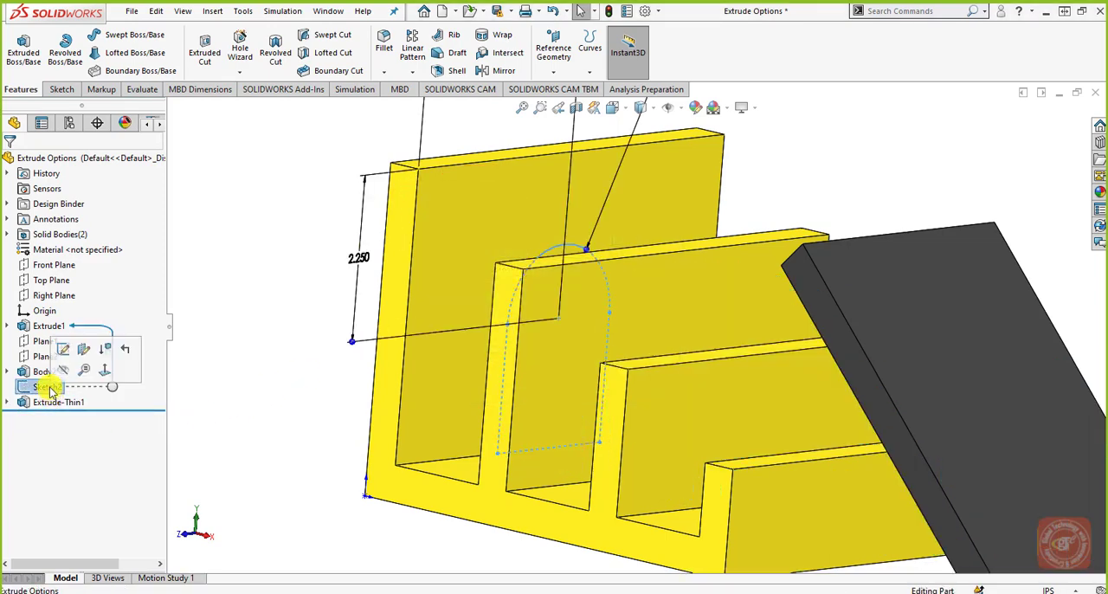
left_click(35, 66)
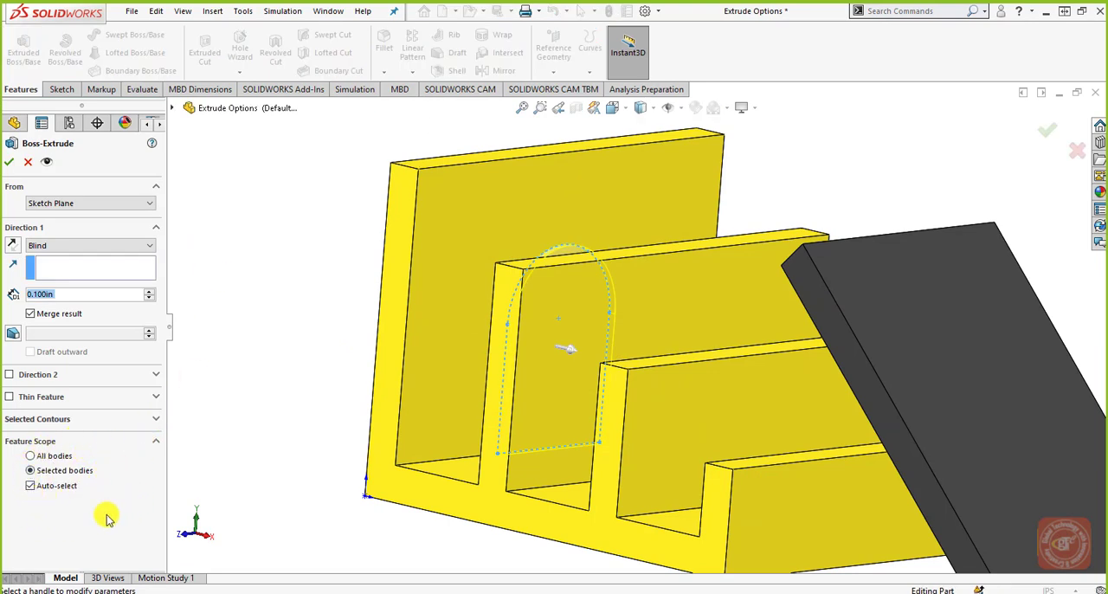
left_click(48, 459)
left_click(45, 472)
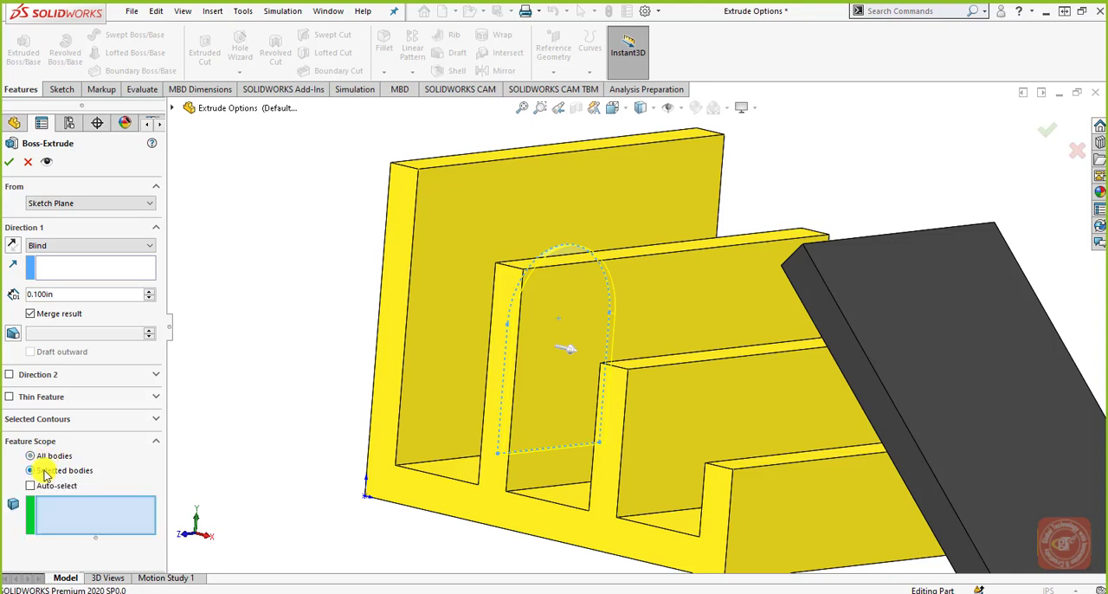
left_click(46, 485)
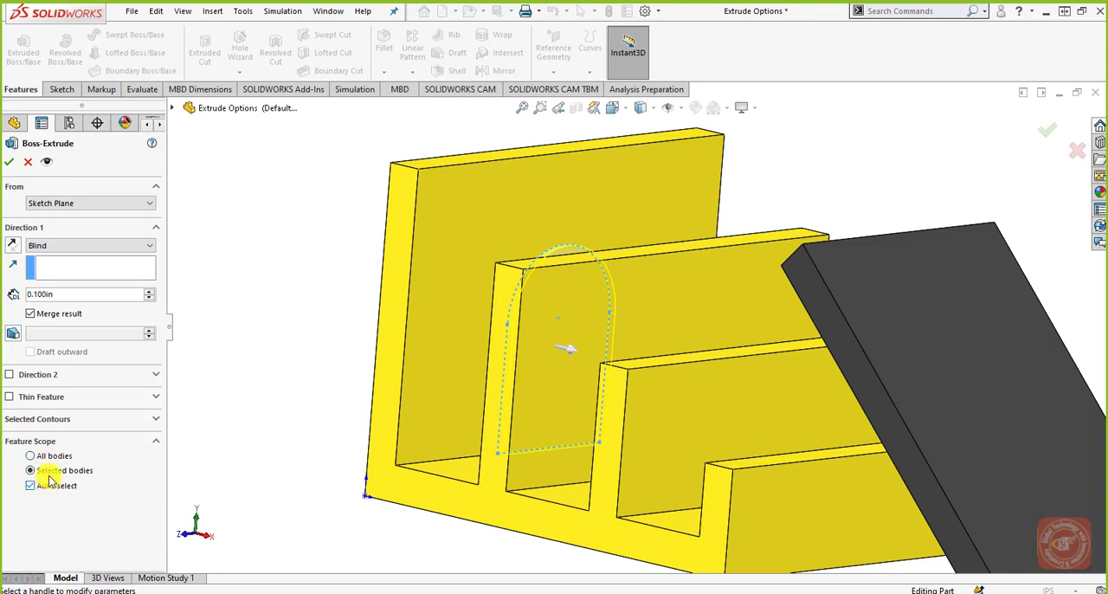
left_click(49, 478)
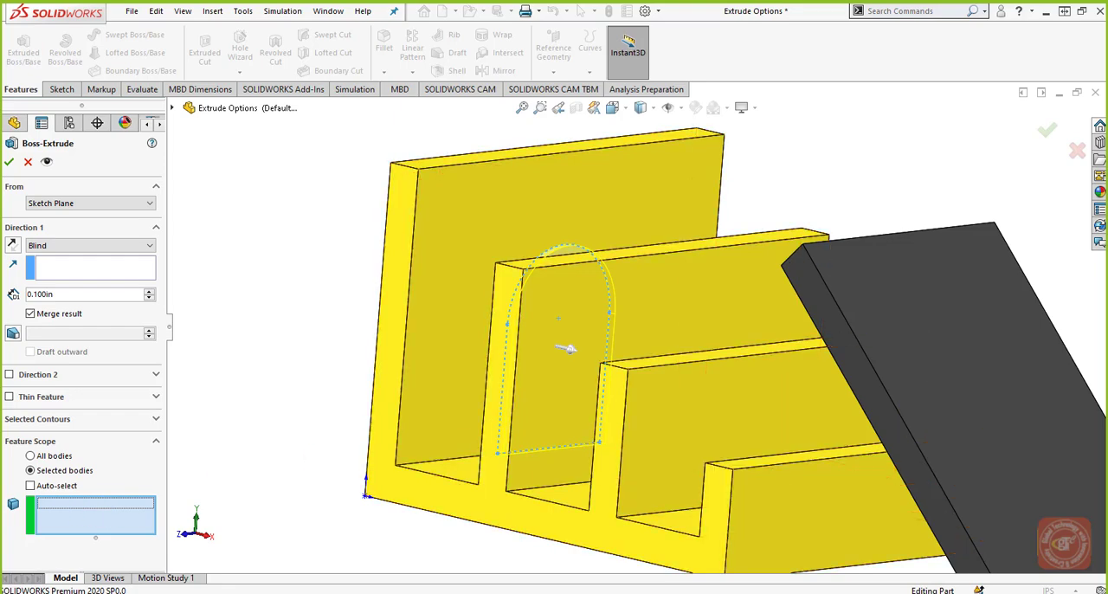
Step: Add the stepped wall body to the extrusion's Feature Scope as the affected body
middle_click_drag(727, 394, 763, 357)
mouse_move(770, 373)
middle_mouse_down()
mouse_move(782, 368)
mouse_move(766, 334)
mouse_move(780, 381)
middle_mouse_up()
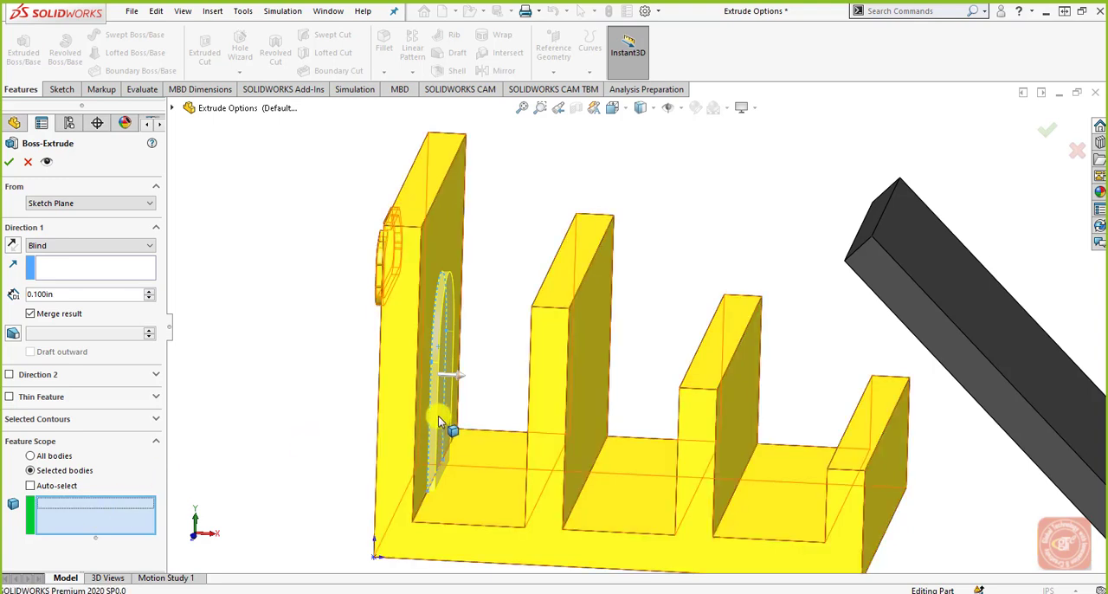
left_click(412, 415)
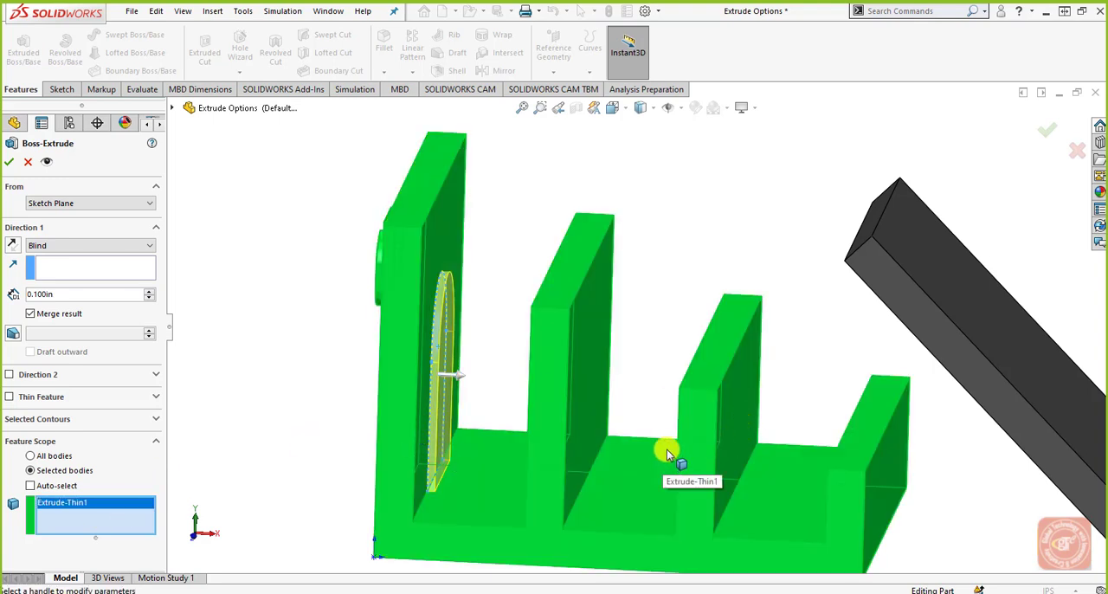
Step: Switch the extrusion's Feature Scope between All bodies and Selected bodies, and toggle Auto-select on and off
left_click(65, 485)
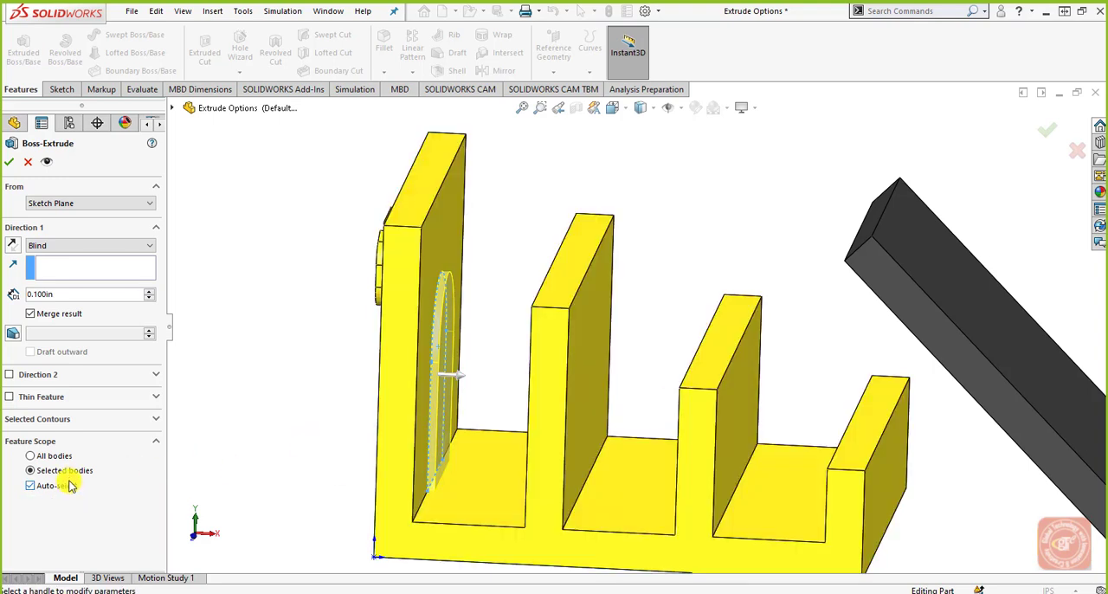
left_click(76, 485)
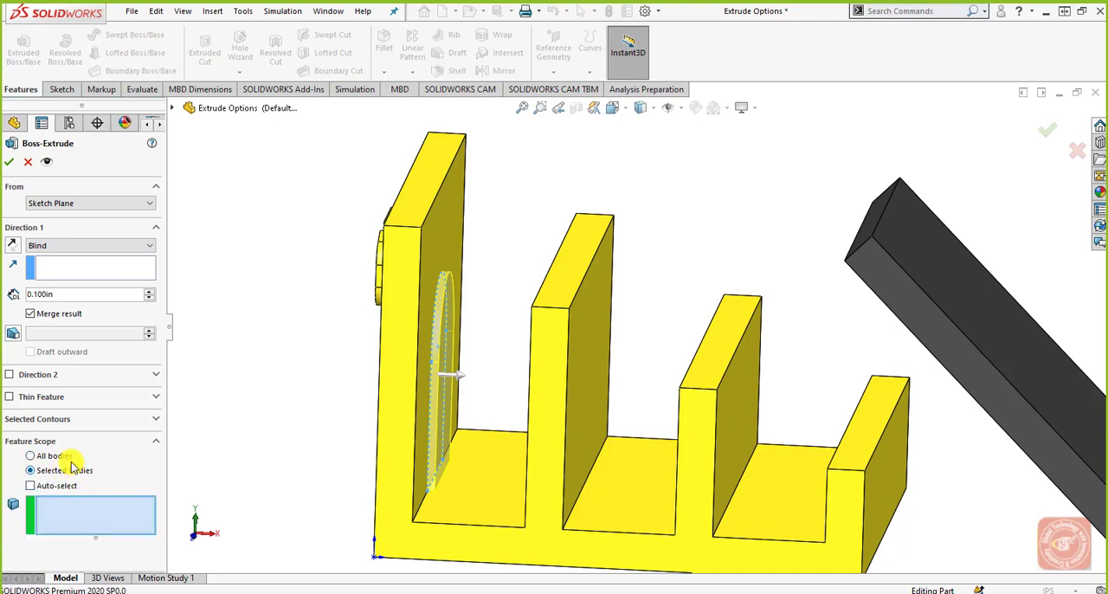
left_click(71, 459)
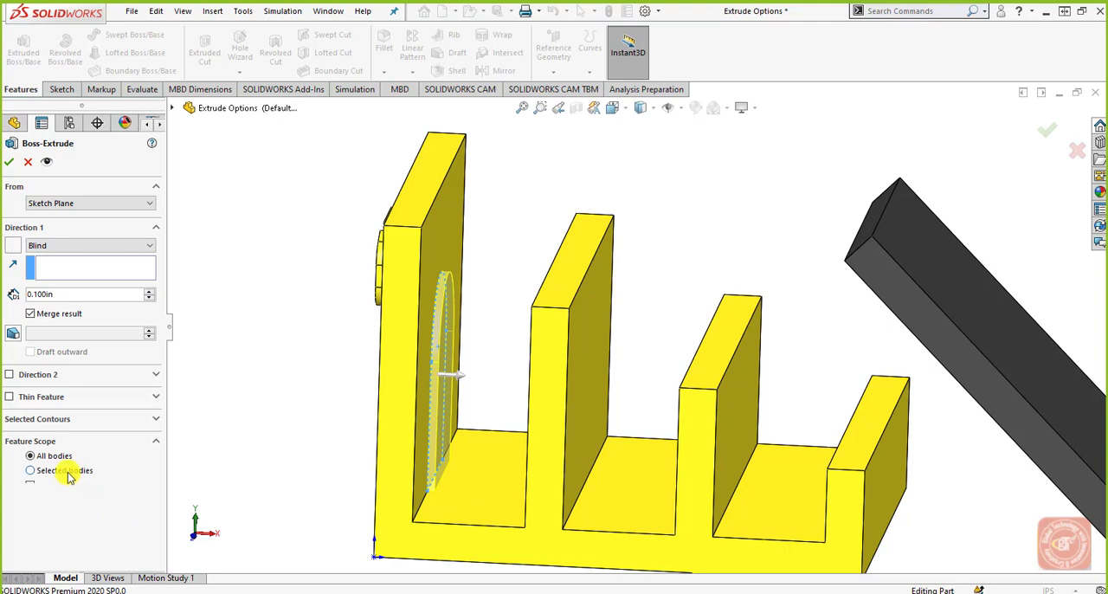
left_click(68, 471)
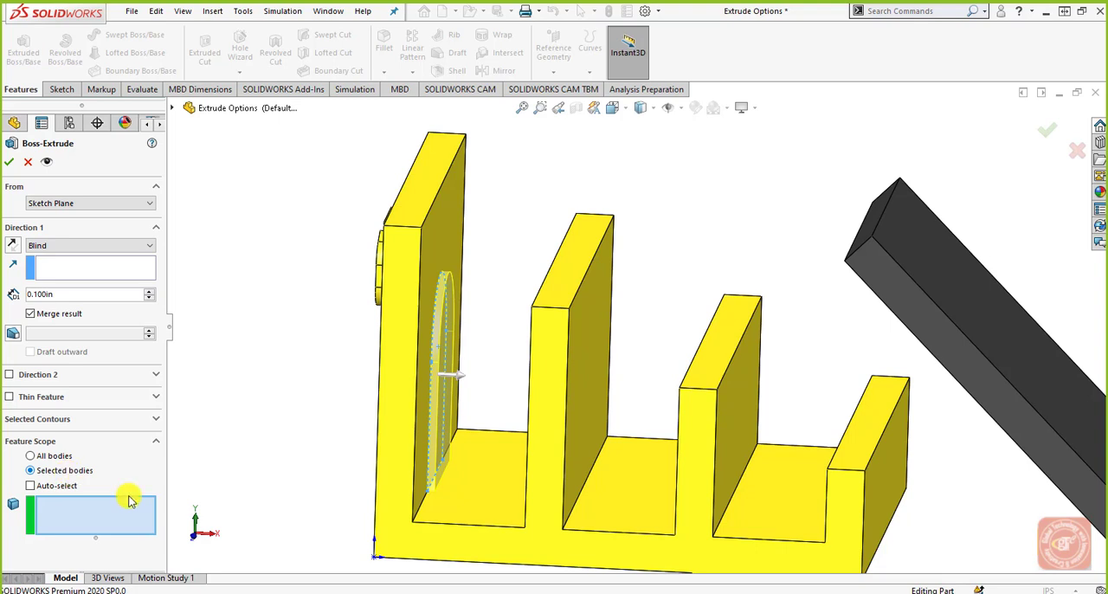
left_click(62, 487)
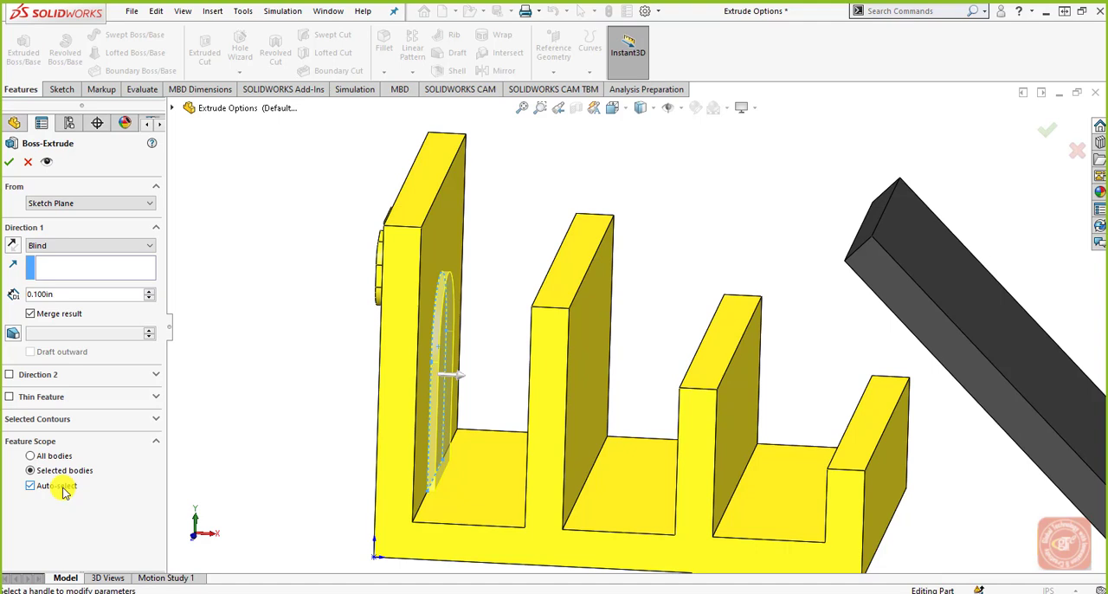
Step: Try to apply the extrusion with Auto-select off and no body selected for the Feature Scope, and cancel the feature
left_click(63, 490)
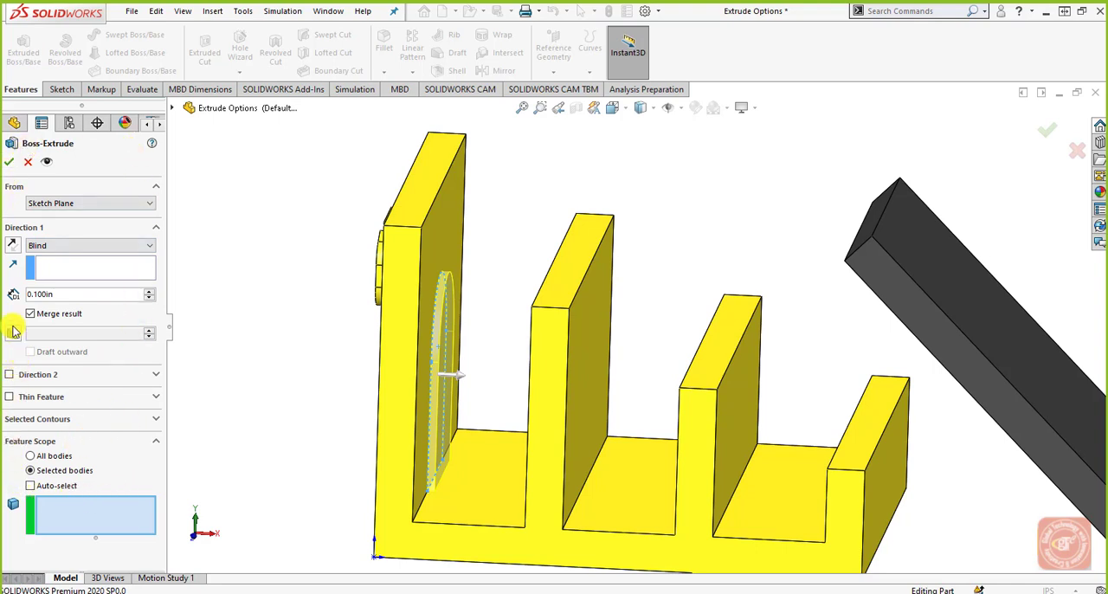
left_click(9, 162)
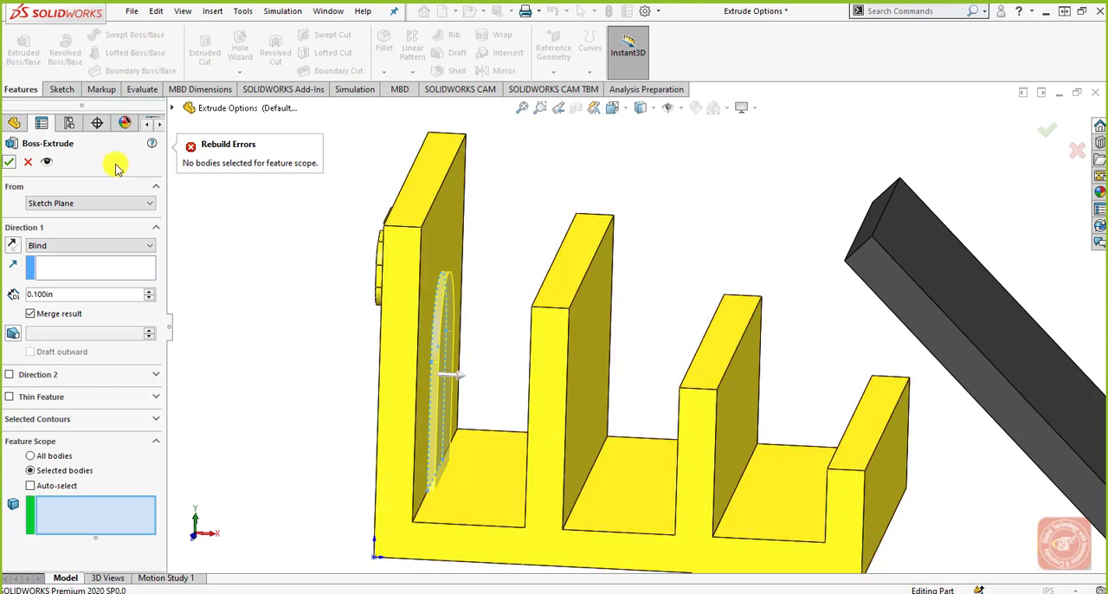
left_click(28, 162)
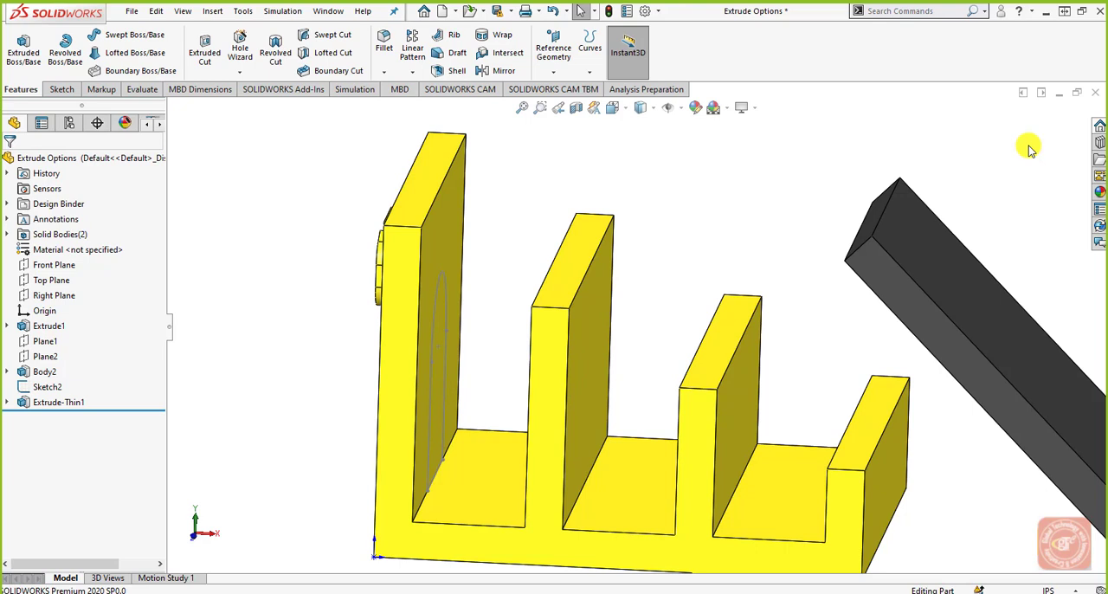
Step: Close the Extrude Options part and create a new part document
left_click(1095, 92)
left_click(557, 327)
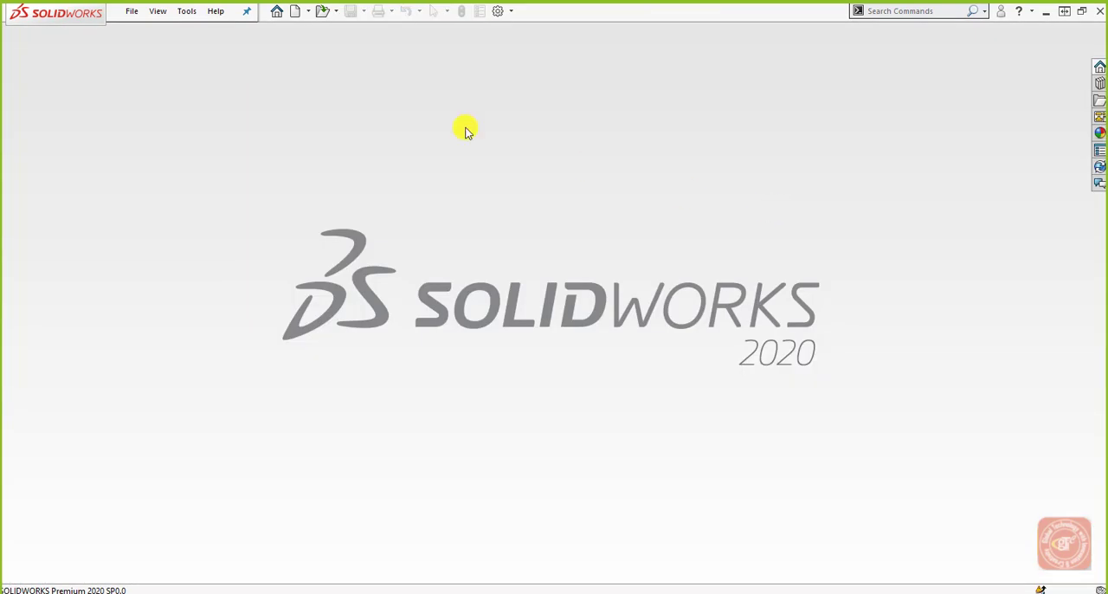
left_click(295, 11)
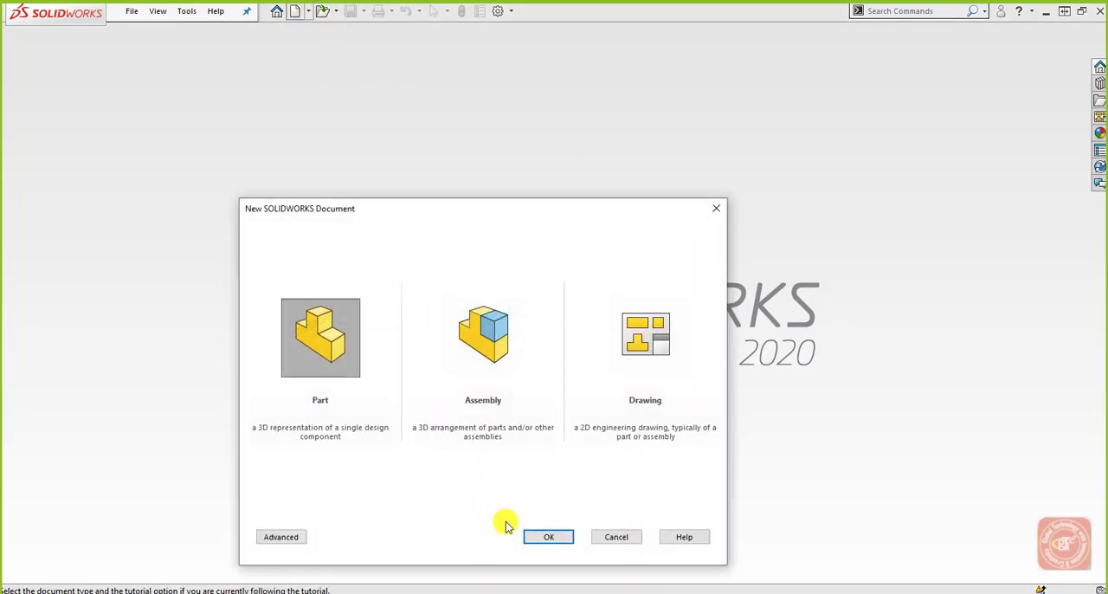
left_click(545, 537)
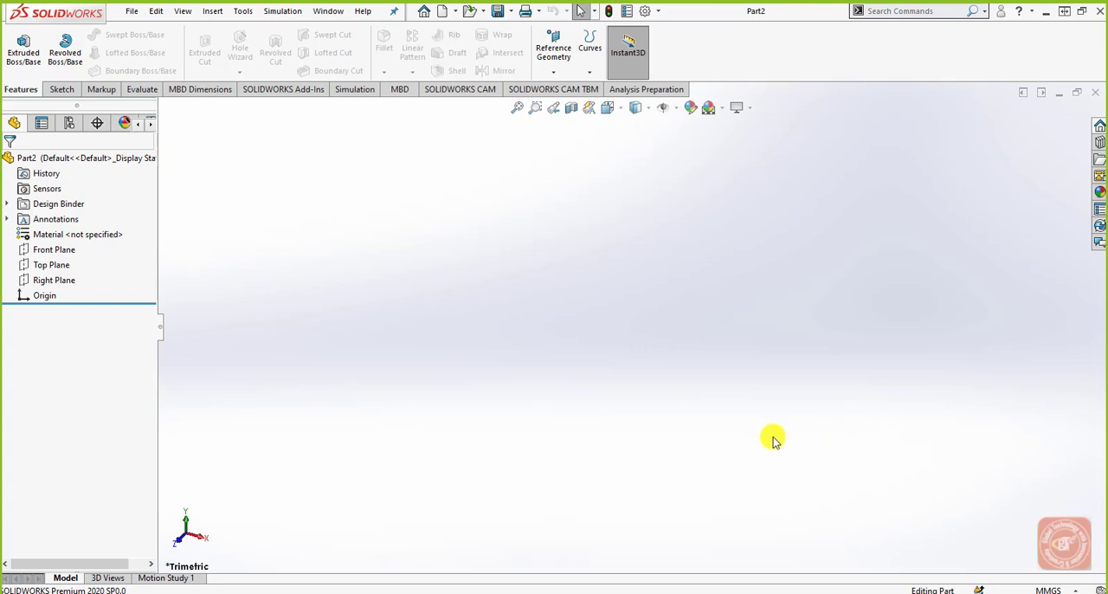
Step: Start a sketch on the Front Plane and draw a circle about 39 mm in diameter centred on the origin
left_click(54, 249)
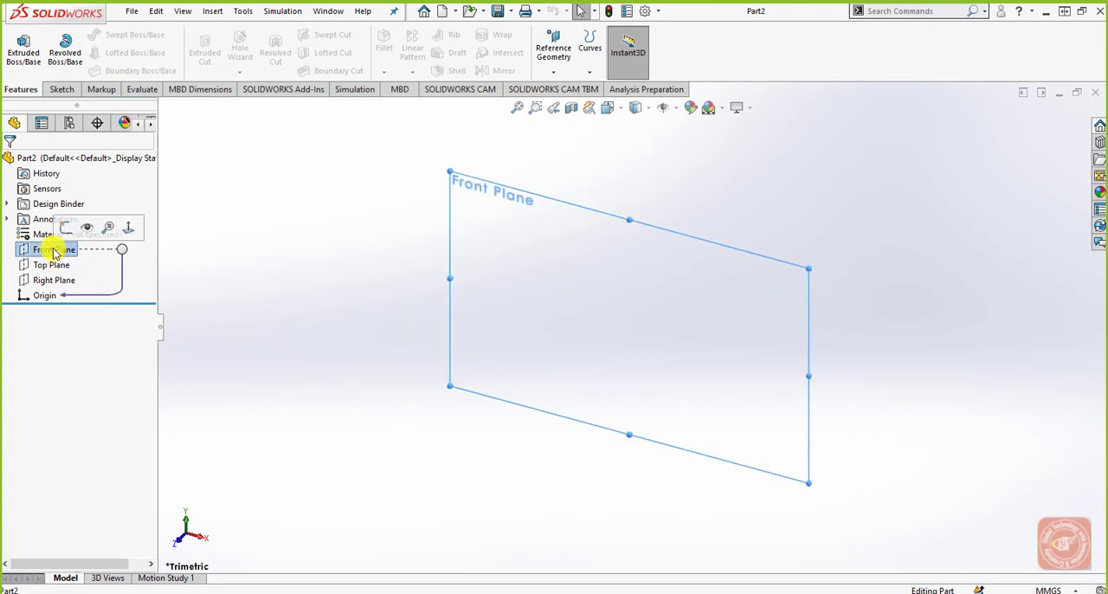
left_click(57, 90)
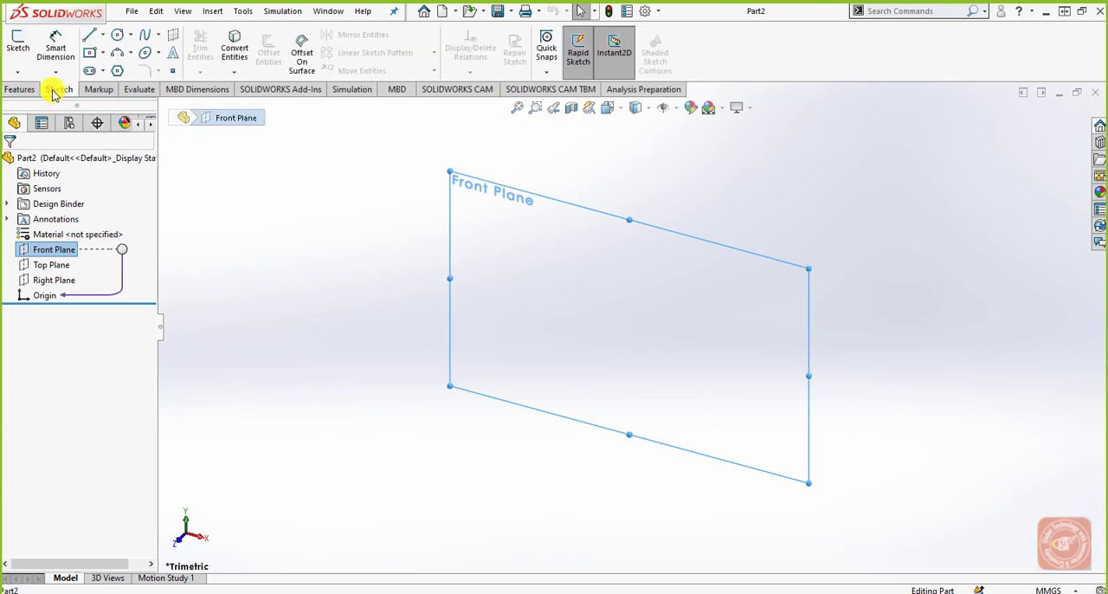
left_click(18, 51)
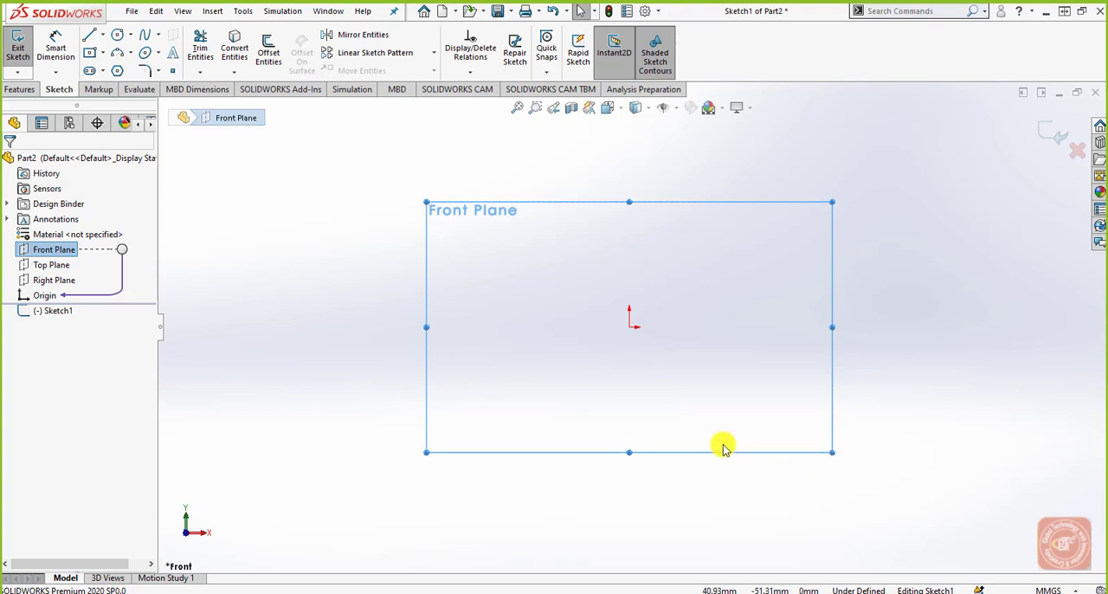
left_click(118, 41)
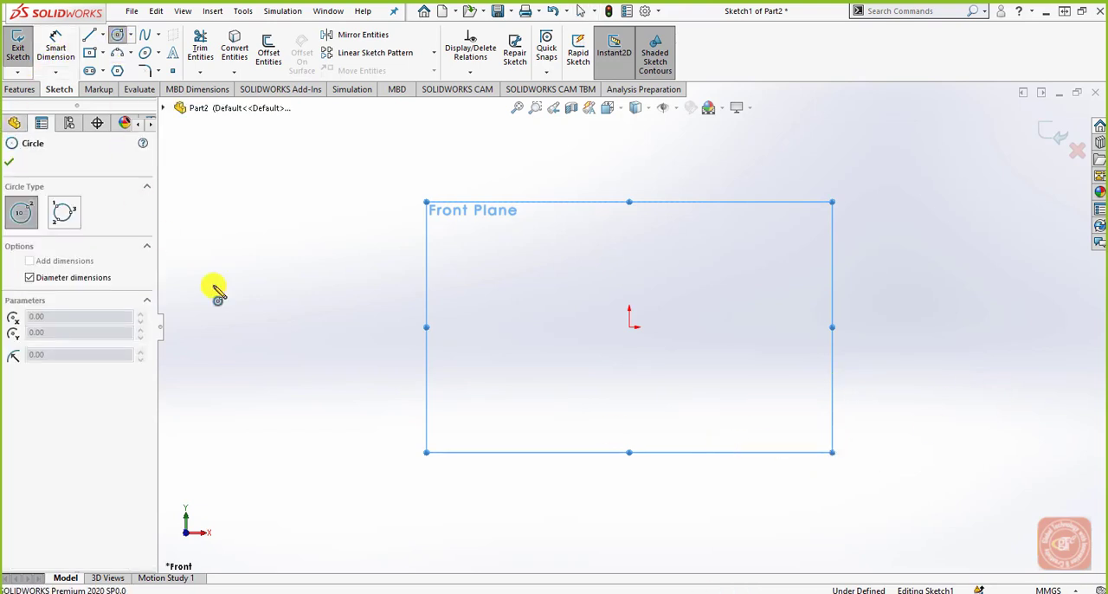
left_click(630, 326)
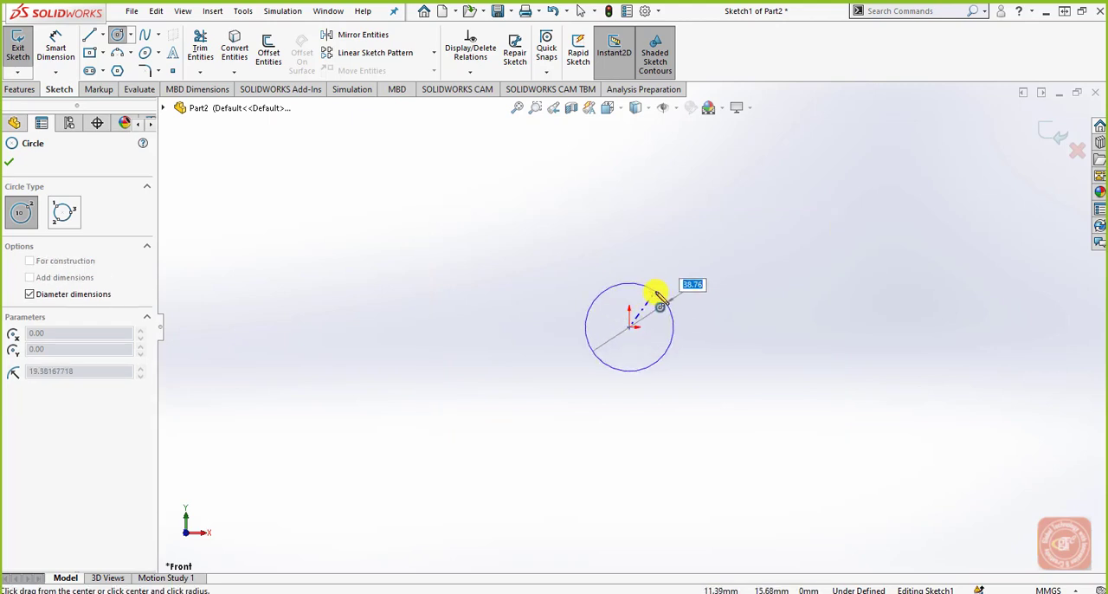
left_click(658, 296)
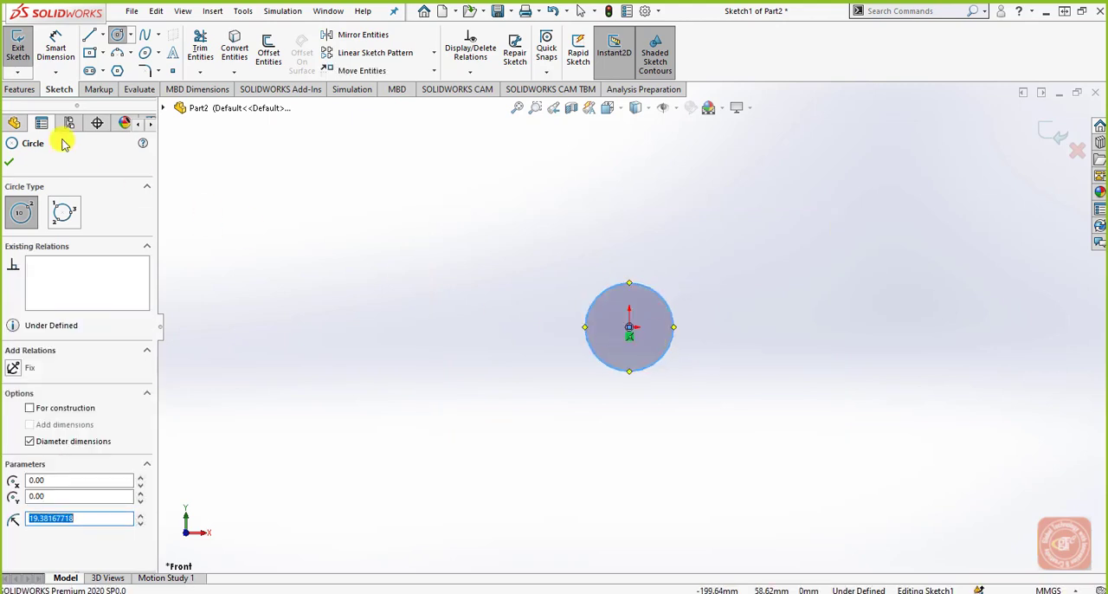
Step: Dimension the circle's diameter and set it to 20 mm
left_click(58, 50)
left_click(653, 290)
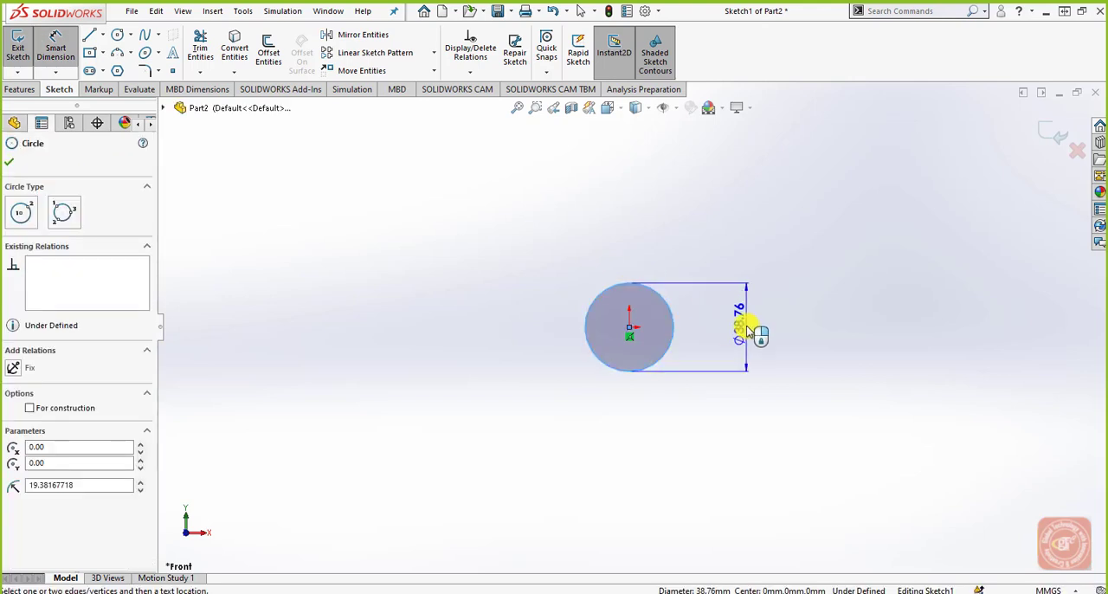
left_click(747, 330)
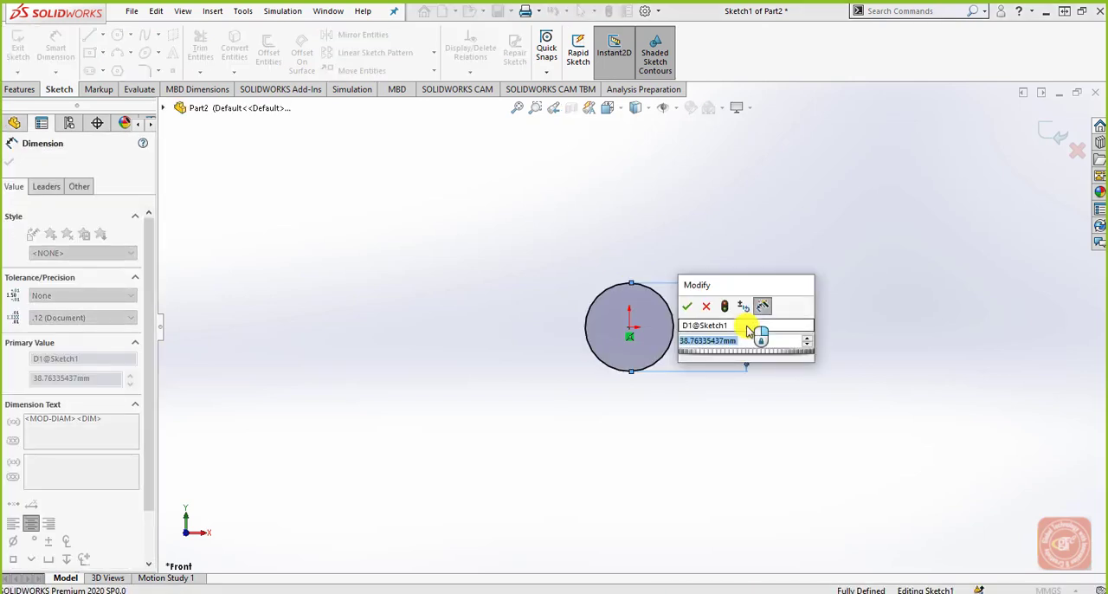
type("20")
key("Return")
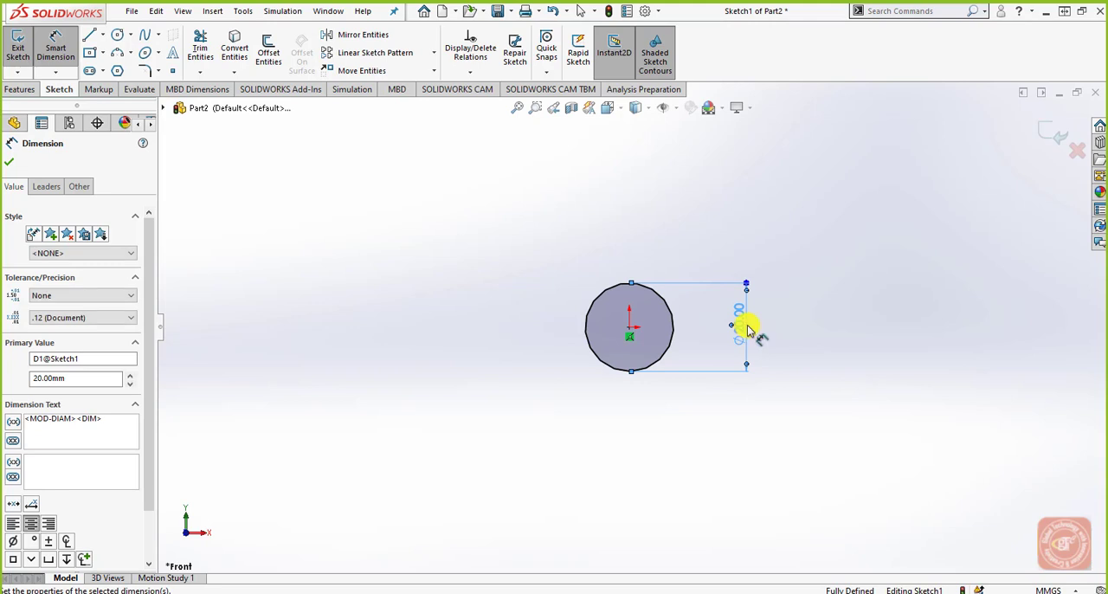
left_click(116, 35)
left_click(630, 325)
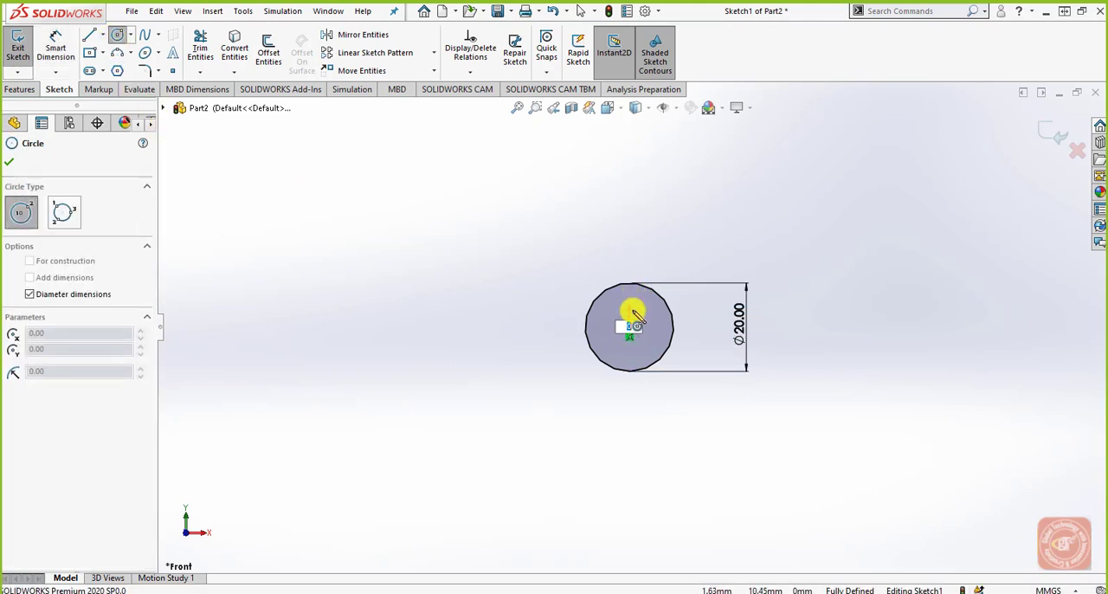
key("Escape")
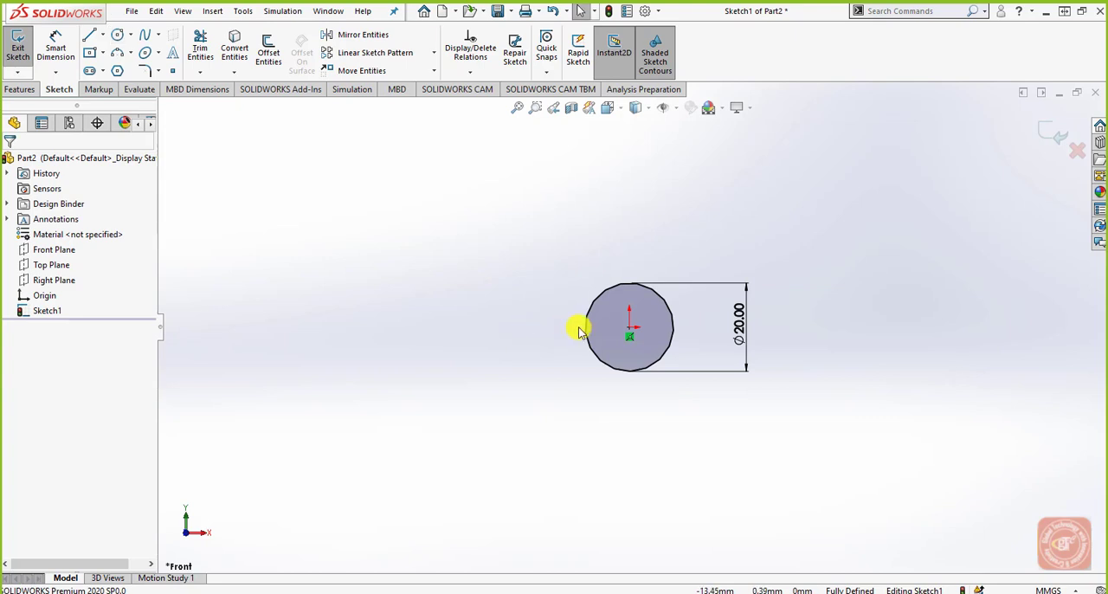
Step: Draw a second circle 50 mm in diameter centred on the origin and exit the sketch
left_click(117, 35)
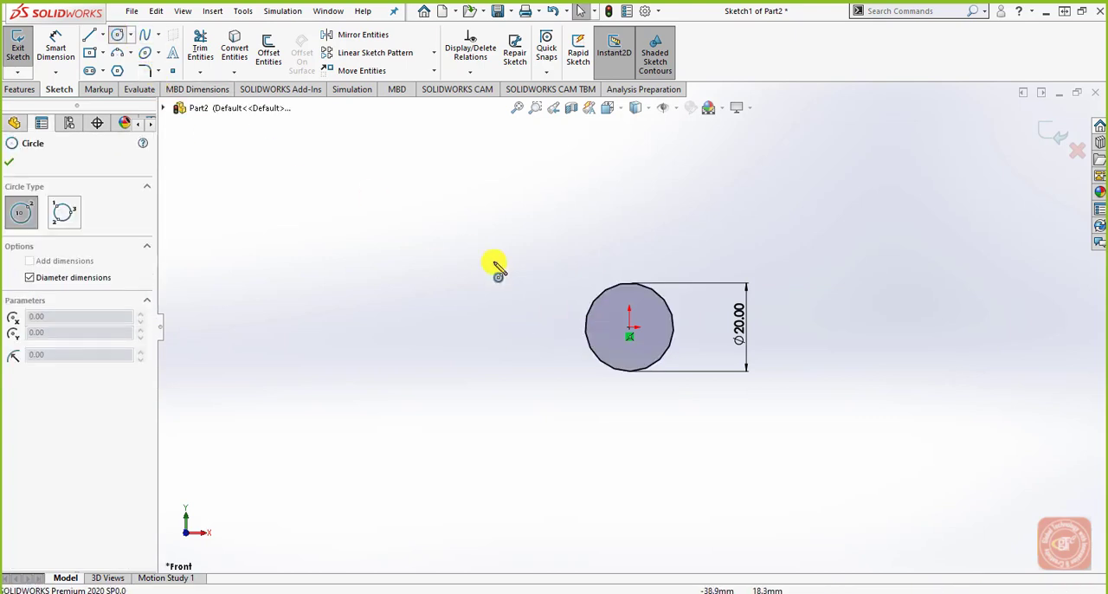
left_click(629, 327)
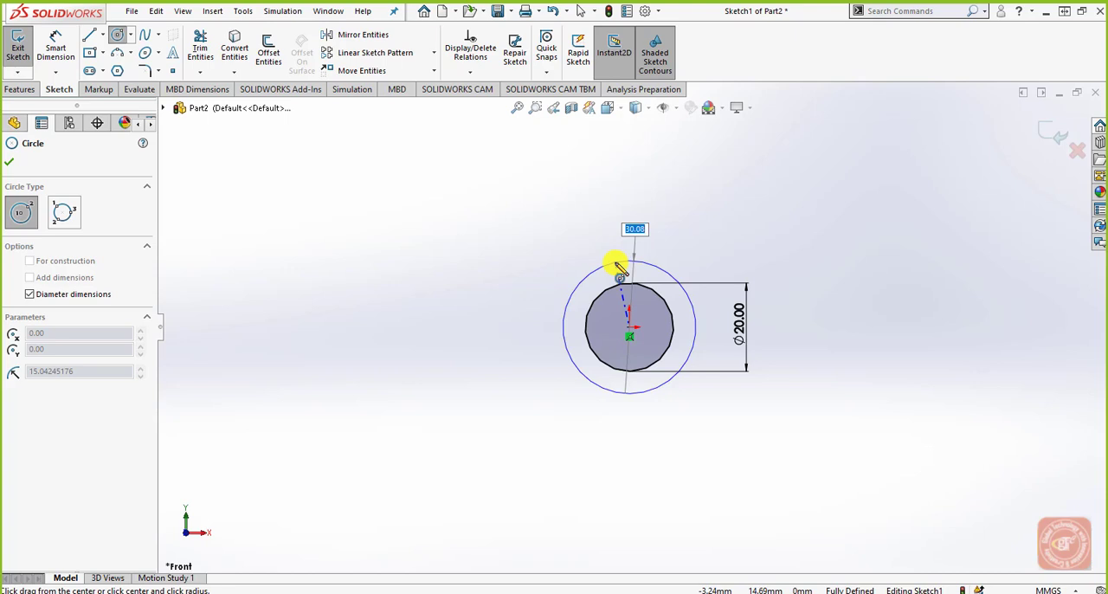
type("50")
key("Return")
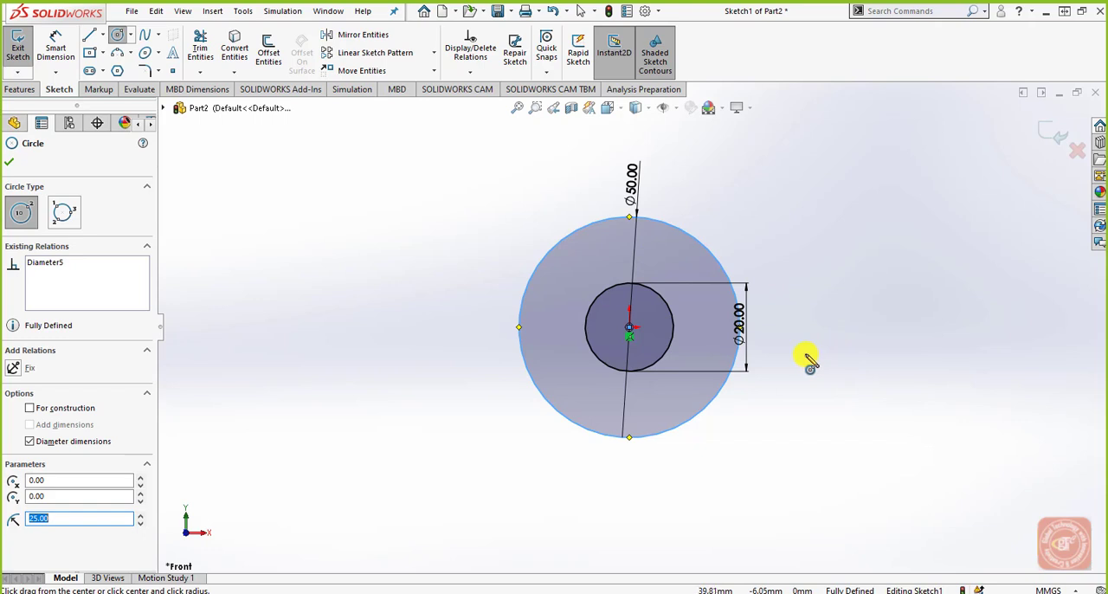
left_click(10, 162)
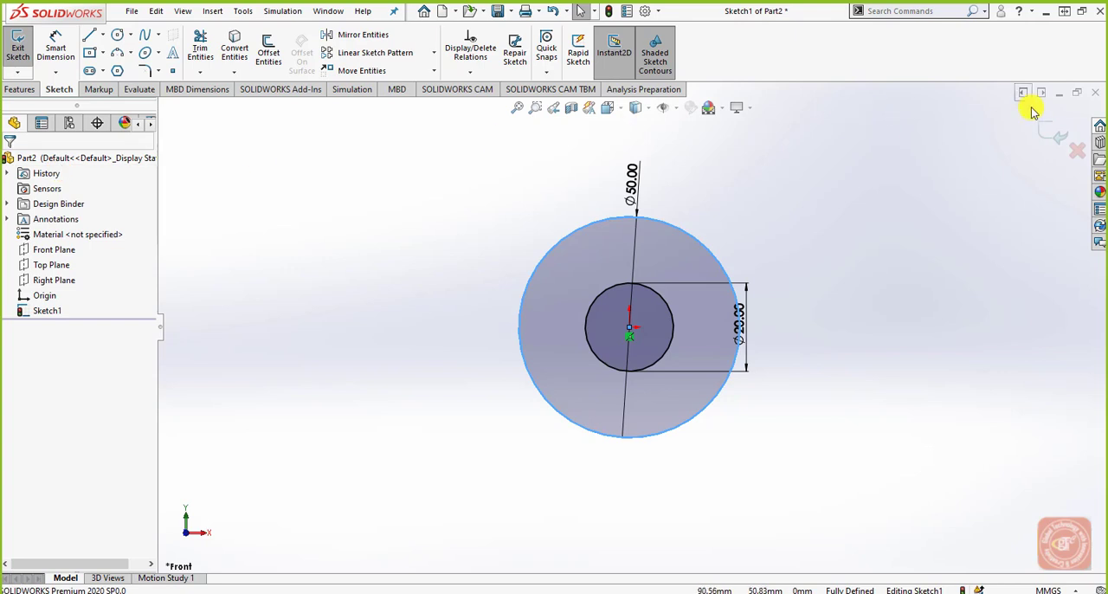
left_click(1052, 134)
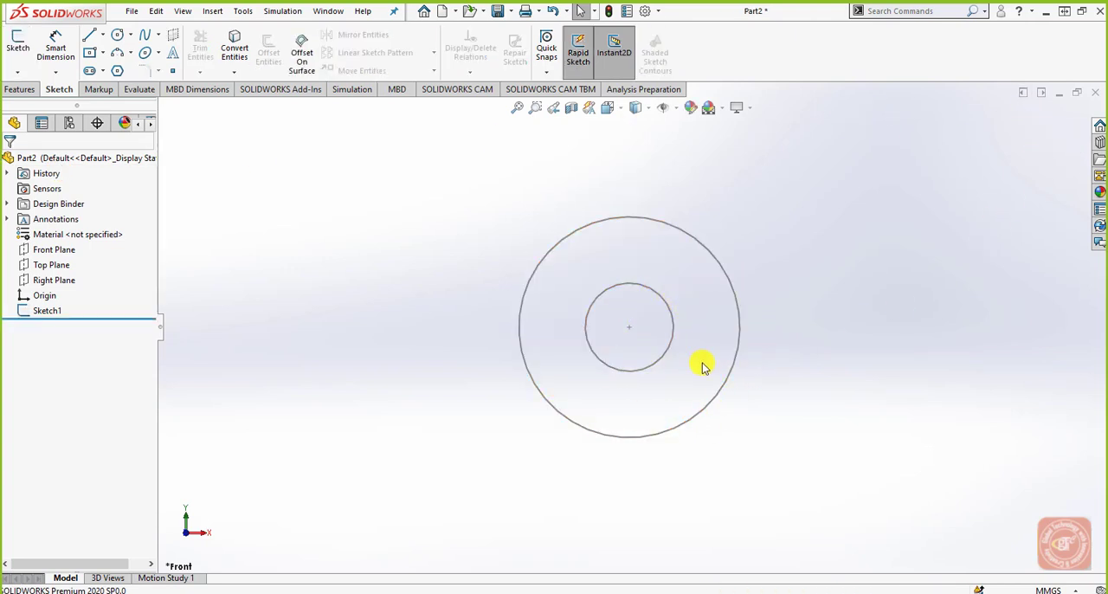
Step: Start a sketch on the Right Plane, viewed normal to it, and draw a horizontal 50 mm centerline starting at the origin
left_click(65, 283)
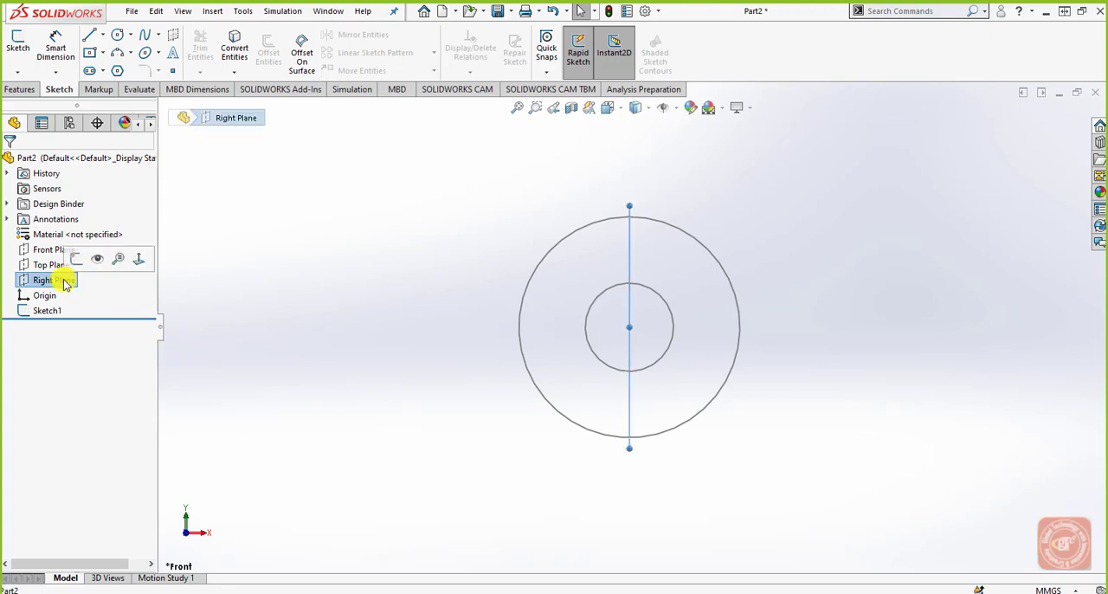
left_click(18, 43)
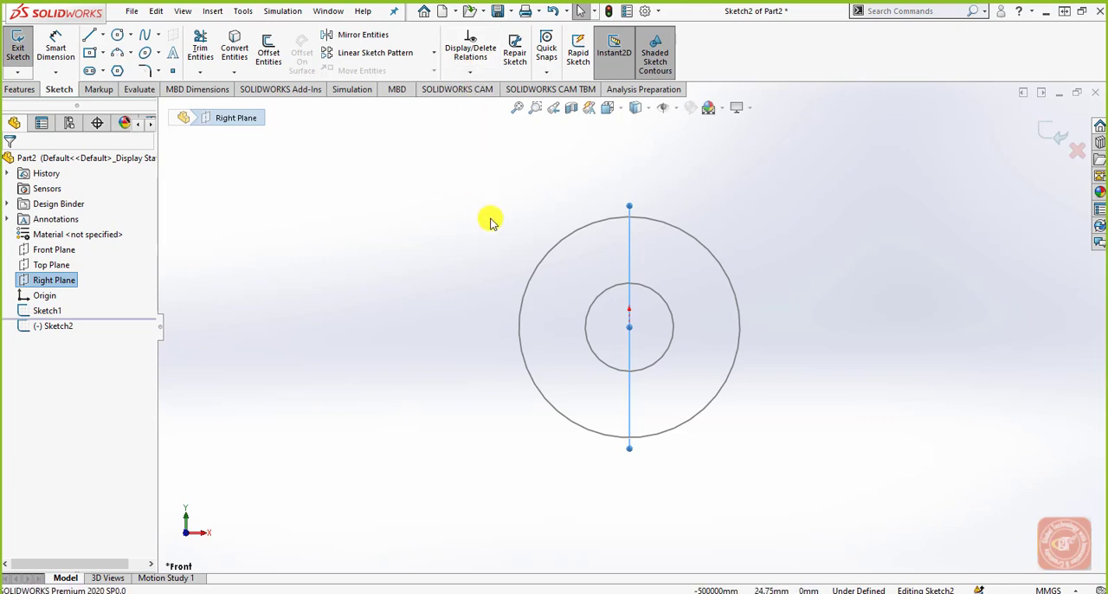
key("ctrl+8")
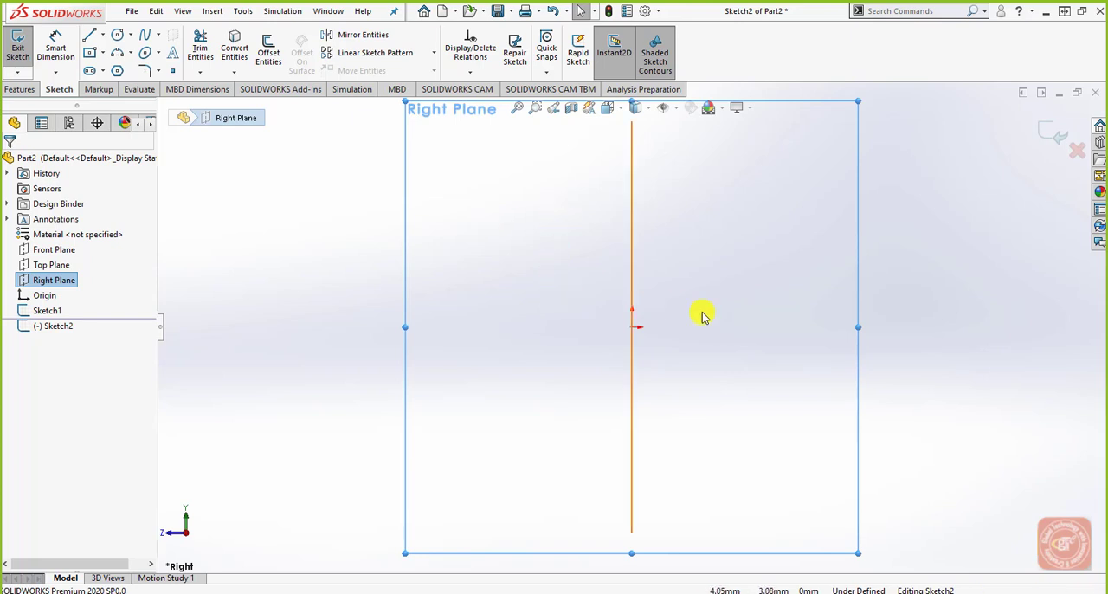
scroll(783, 347, "up", 2)
scroll(897, 336, "down", 1)
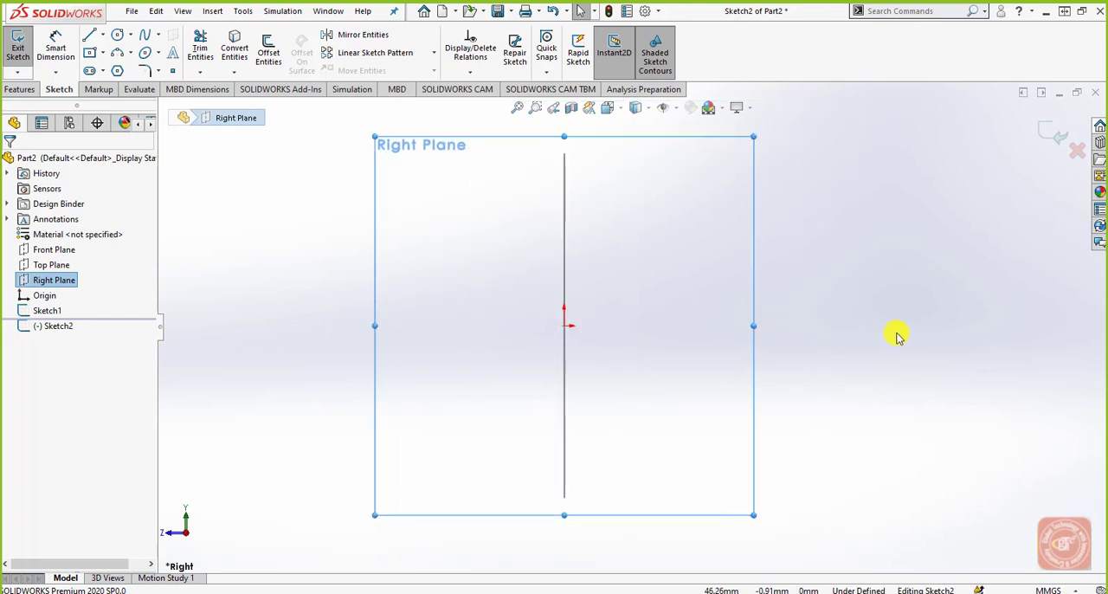
left_click(103, 35)
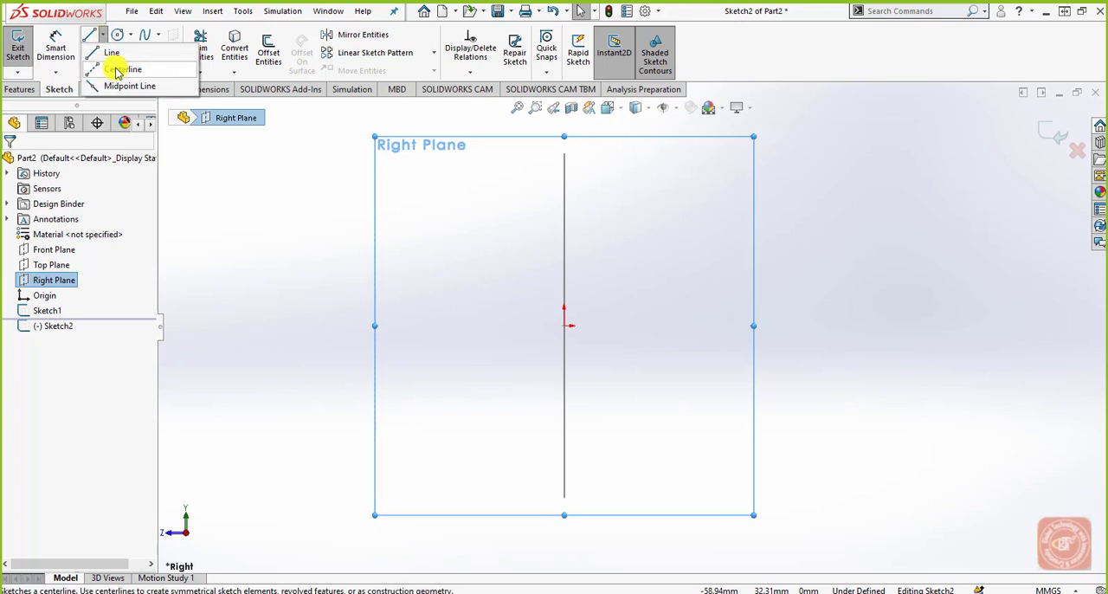
left_click(123, 69)
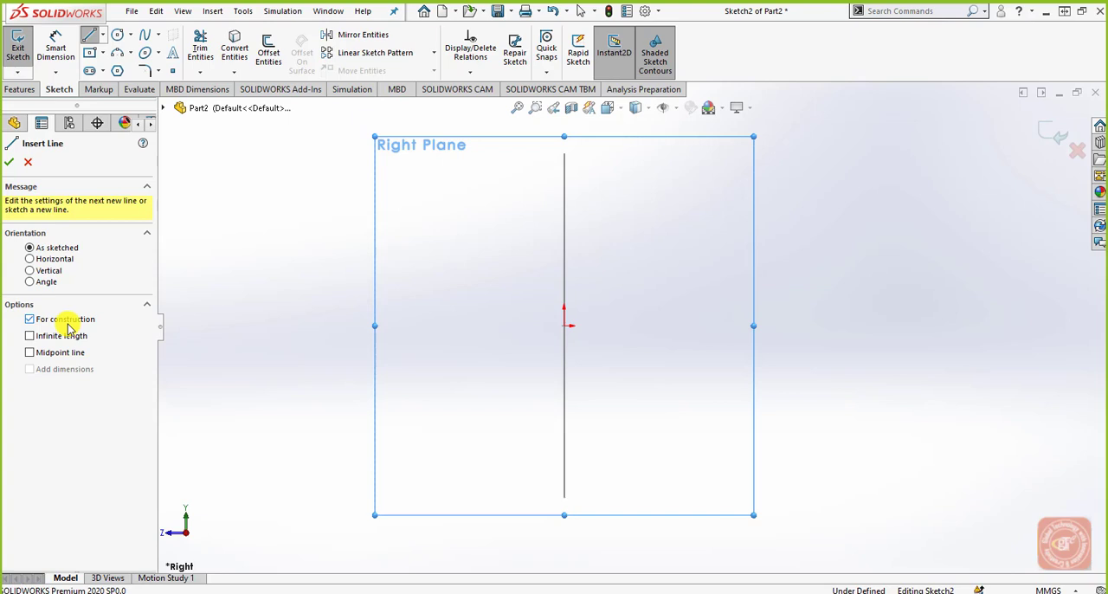
left_click(565, 325)
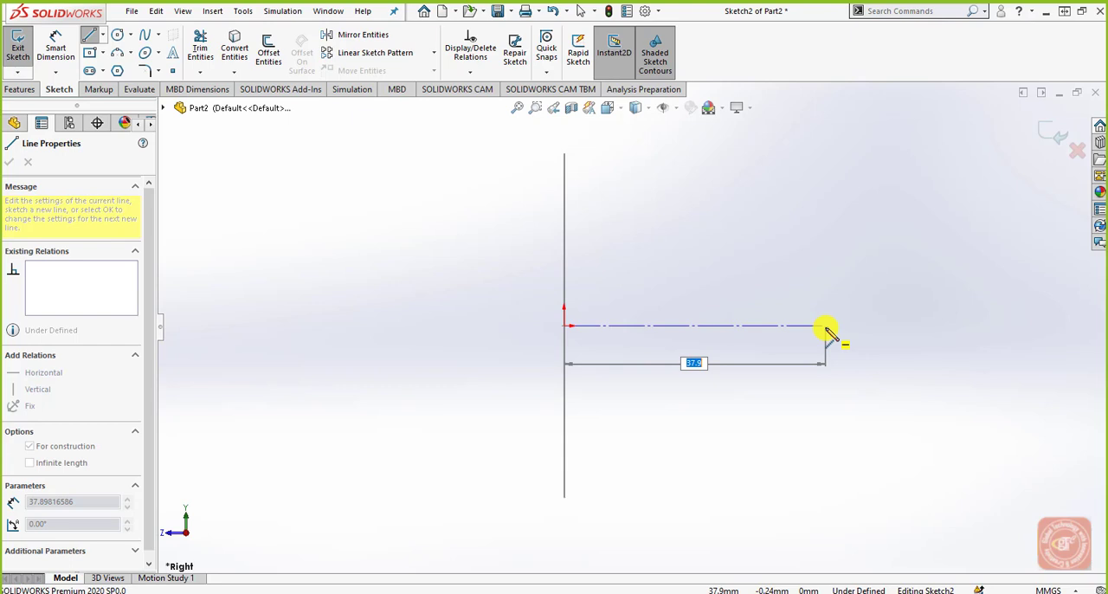
key("Return")
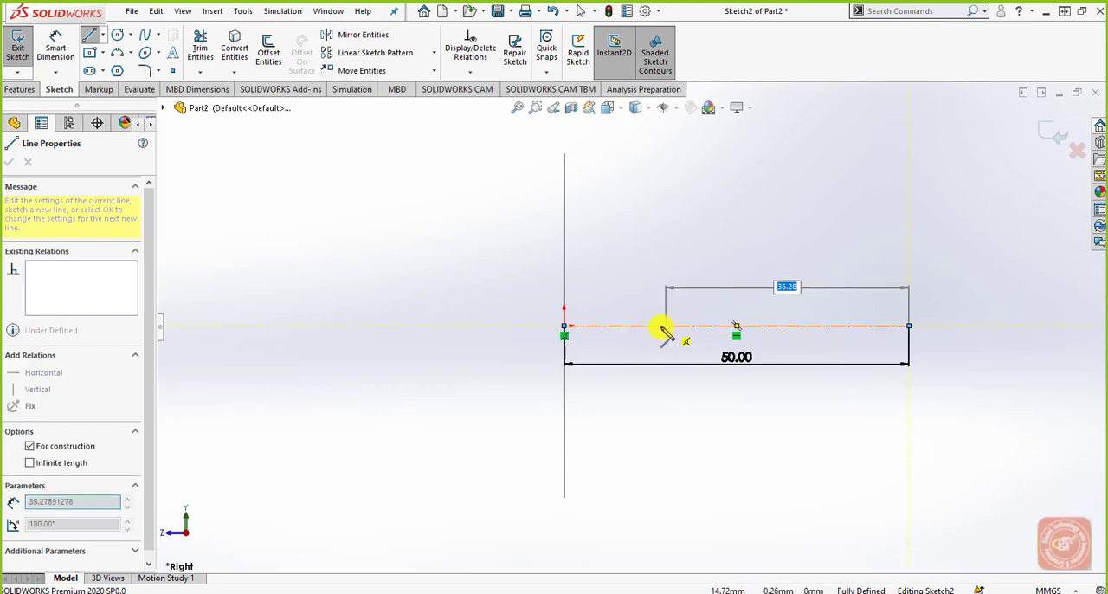
Step: Draw a second centerline from the origin, sloping upward at about 33° above the horizontal centerline
right_click(762, 264)
left_click(771, 274)
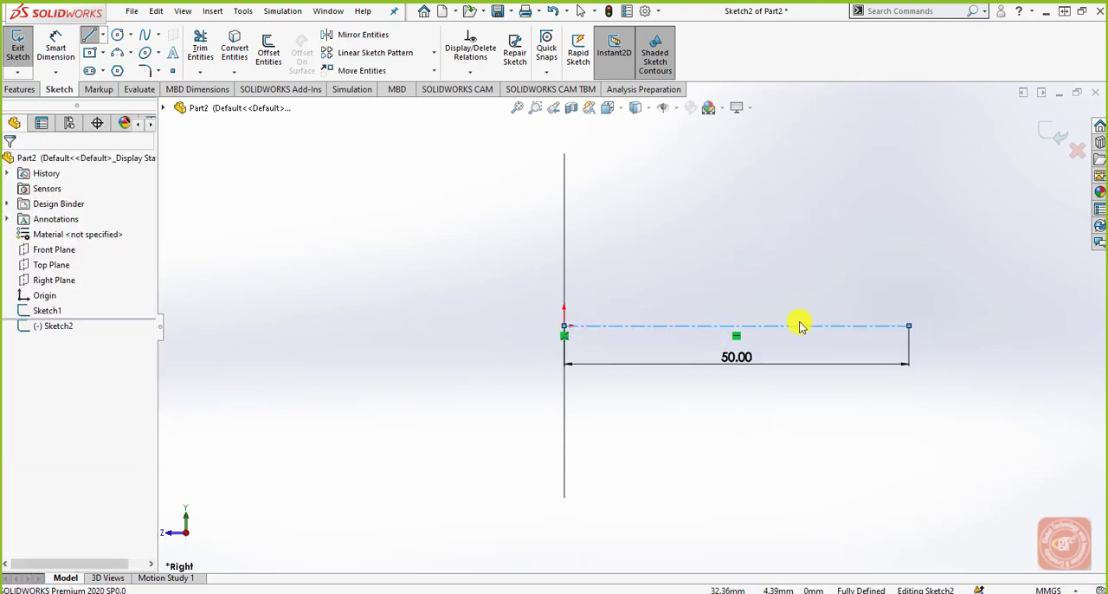
left_click(89, 35)
left_click(67, 321)
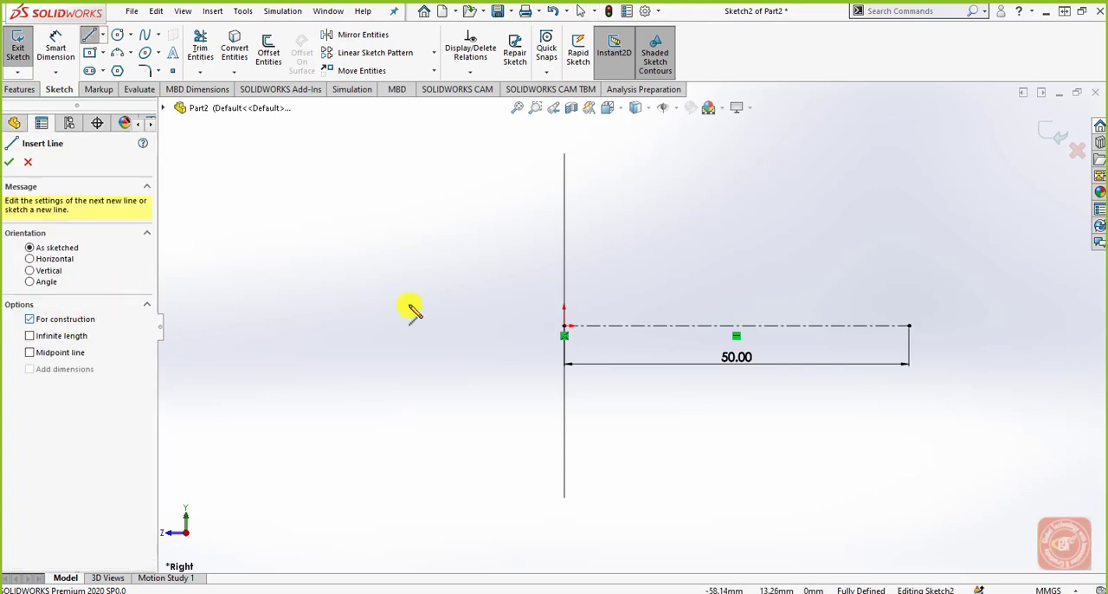
left_click(563, 326)
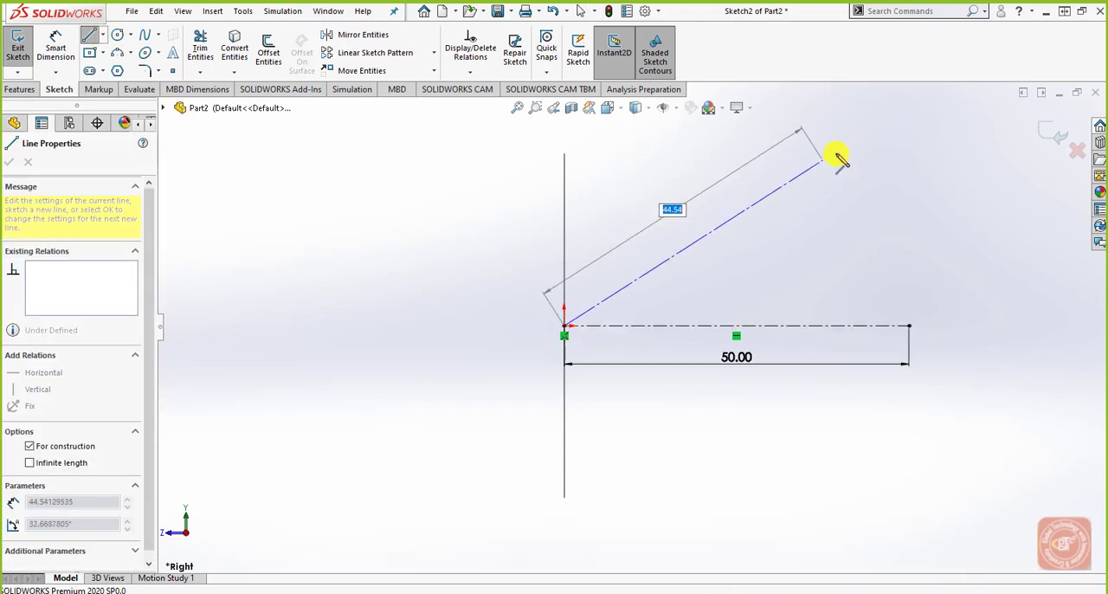
left_click(874, 127)
right_click(925, 156)
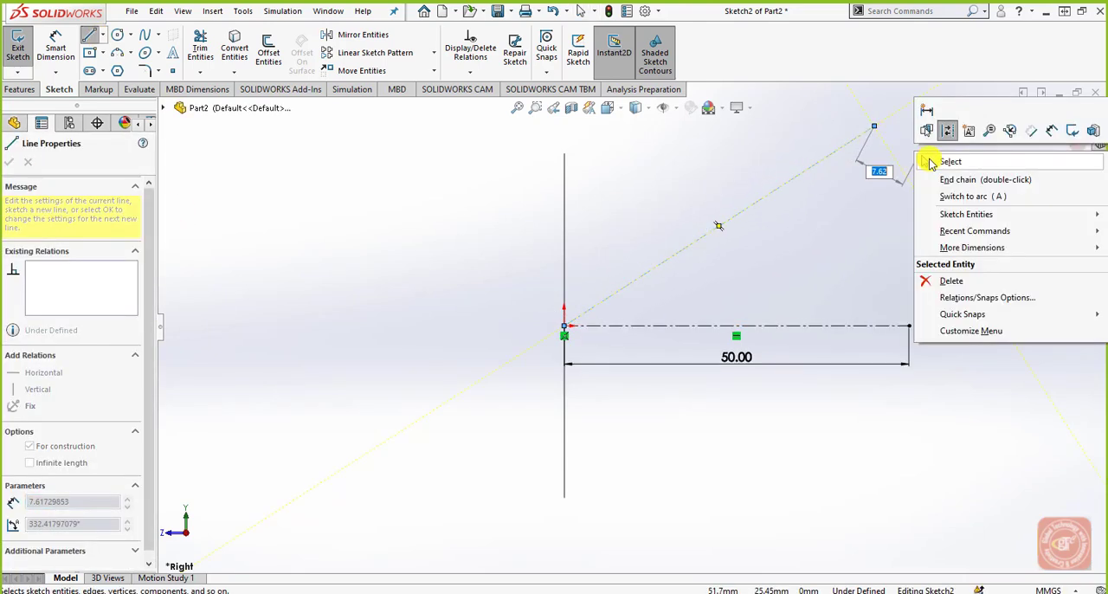
left_click(934, 159)
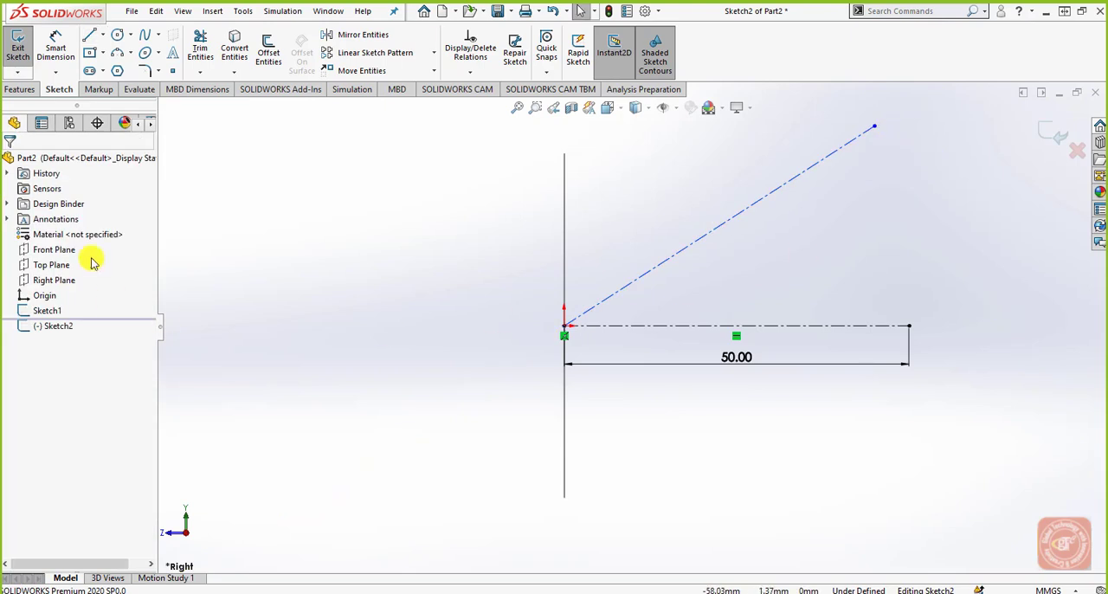
Step: Dimension the angle between the two centerlines as 30° and exit the sketch
left_click(634, 284)
left_click(651, 325)
left_click(699, 294)
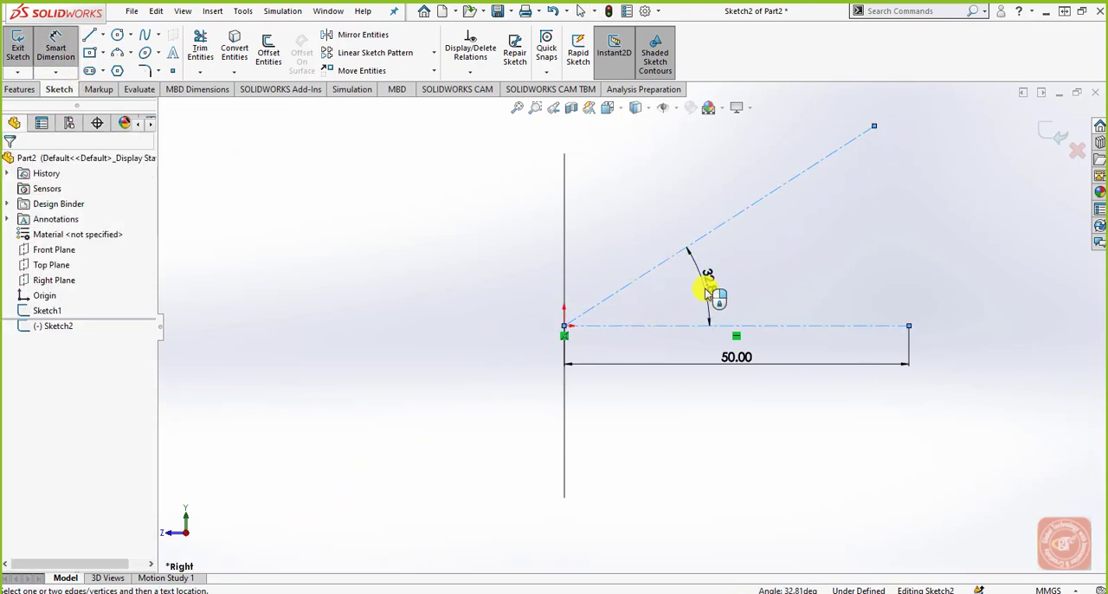
type("30")
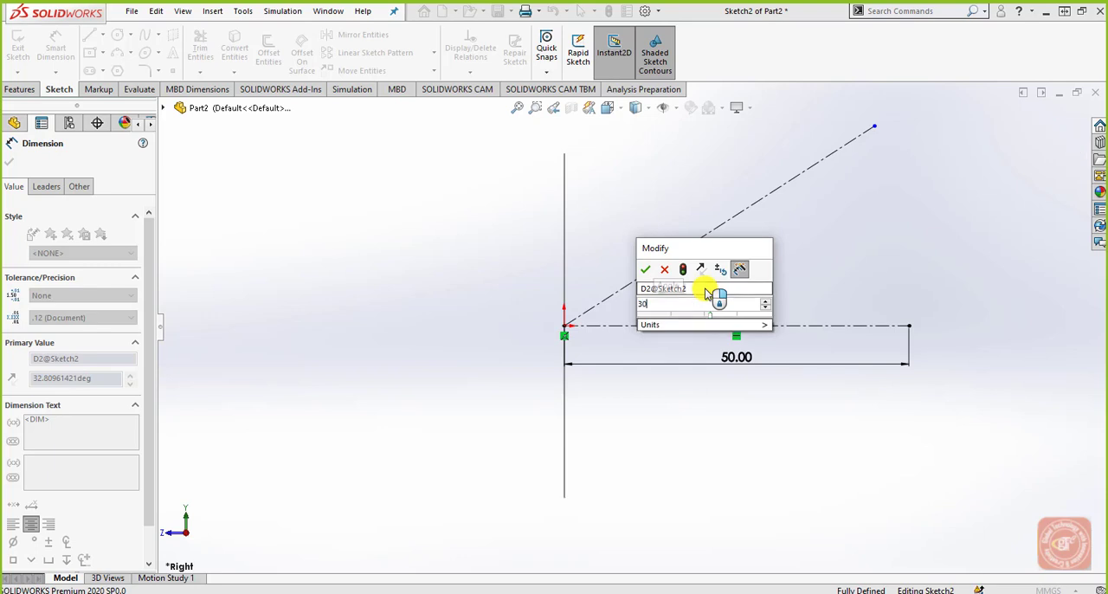
key("Return")
left_click(814, 281)
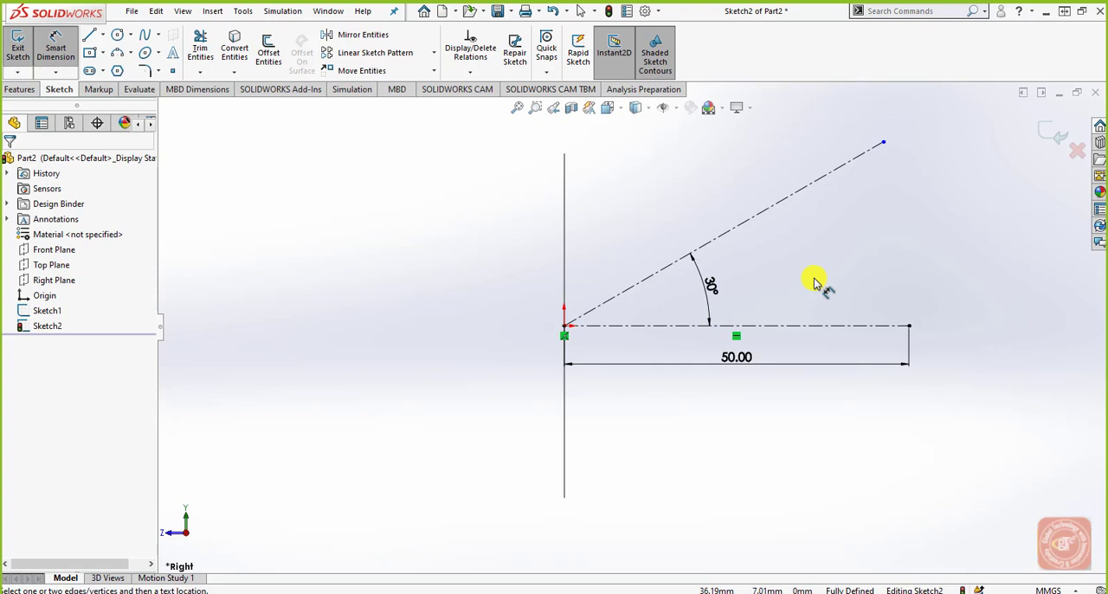
left_click(1051, 136)
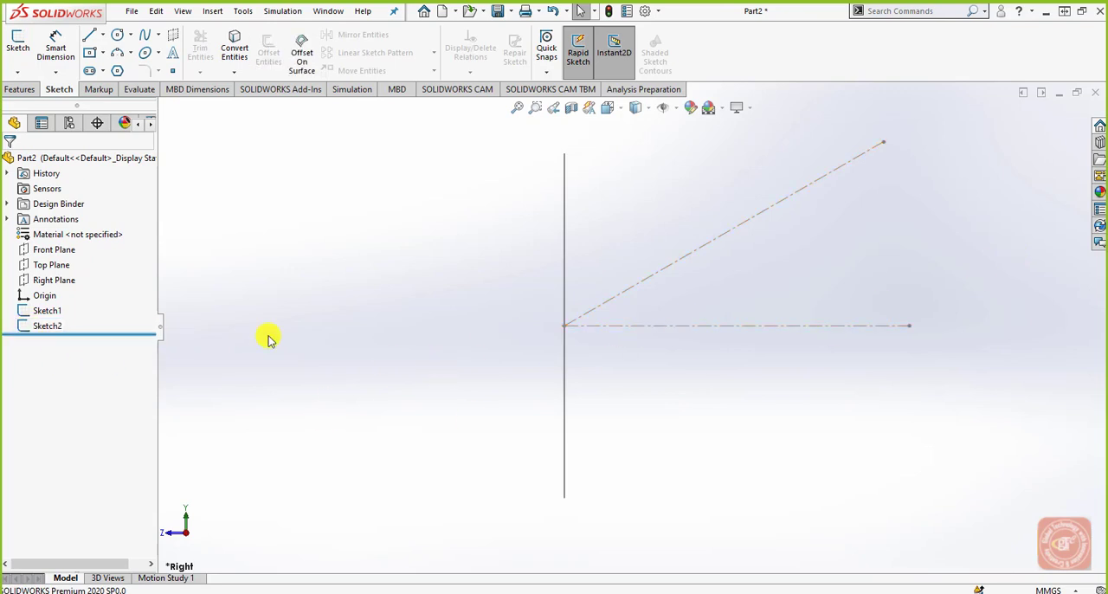
Step: Rename the circle sketch as Sketch1-profile through its feature properties
left_click(46, 310)
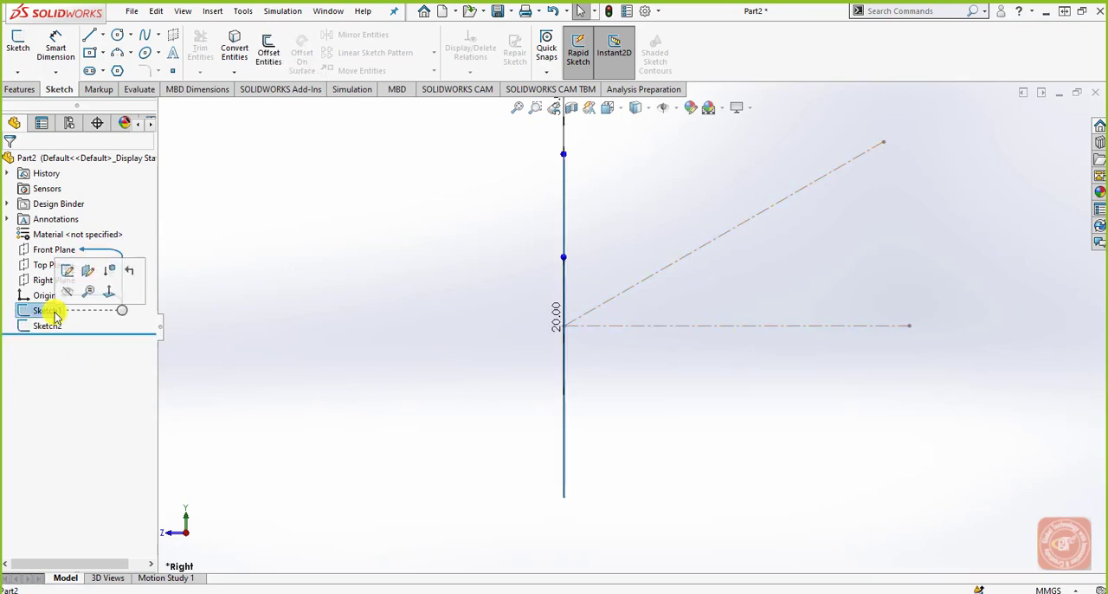
right_click(46, 309)
left_click(116, 489)
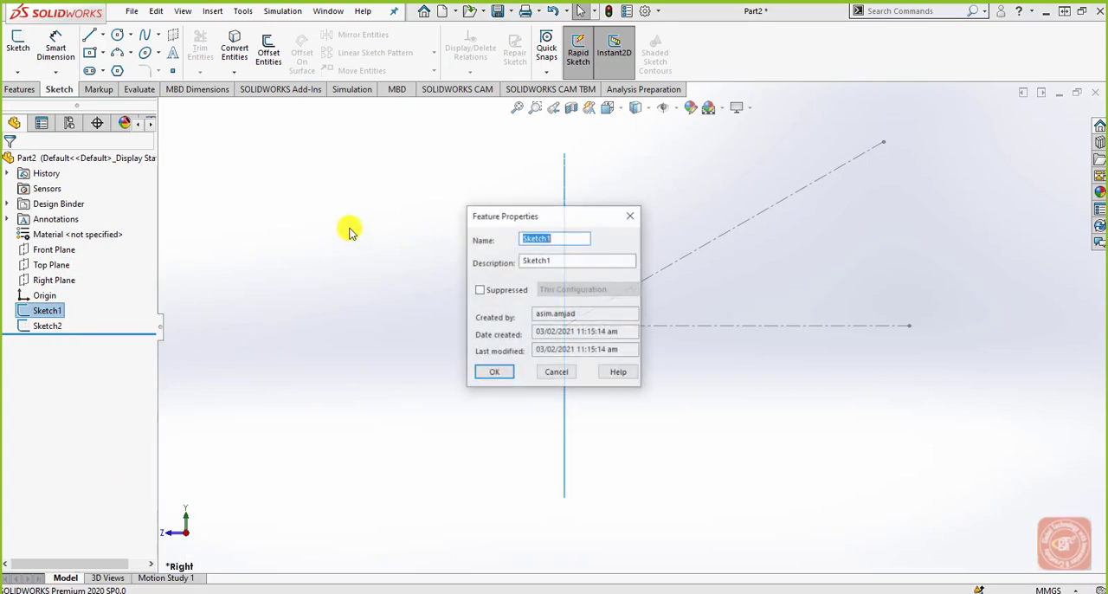
left_click(579, 237)
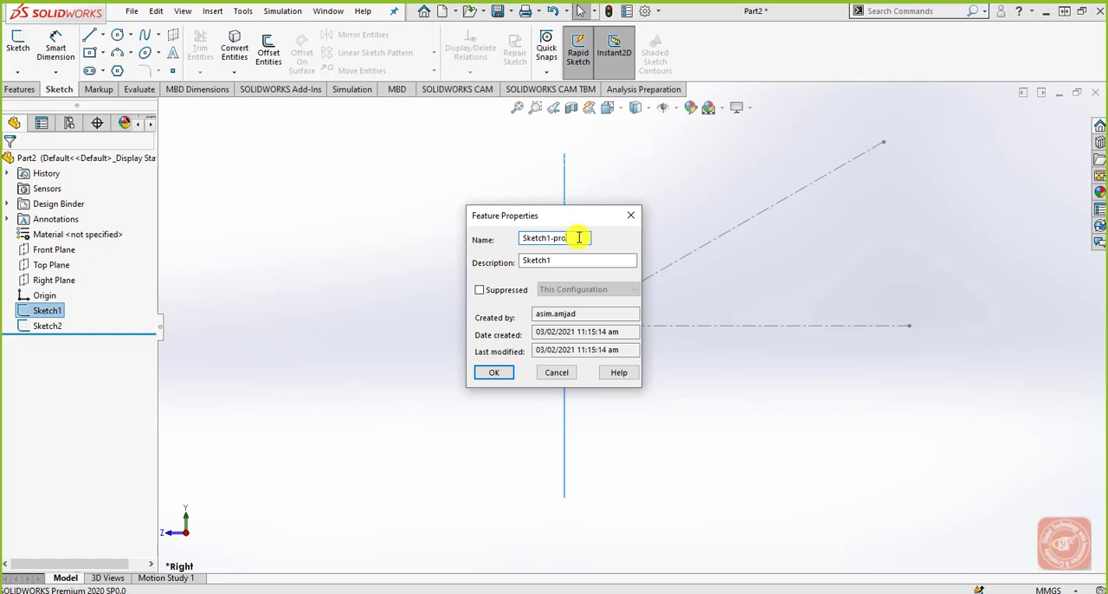
type("-profile")
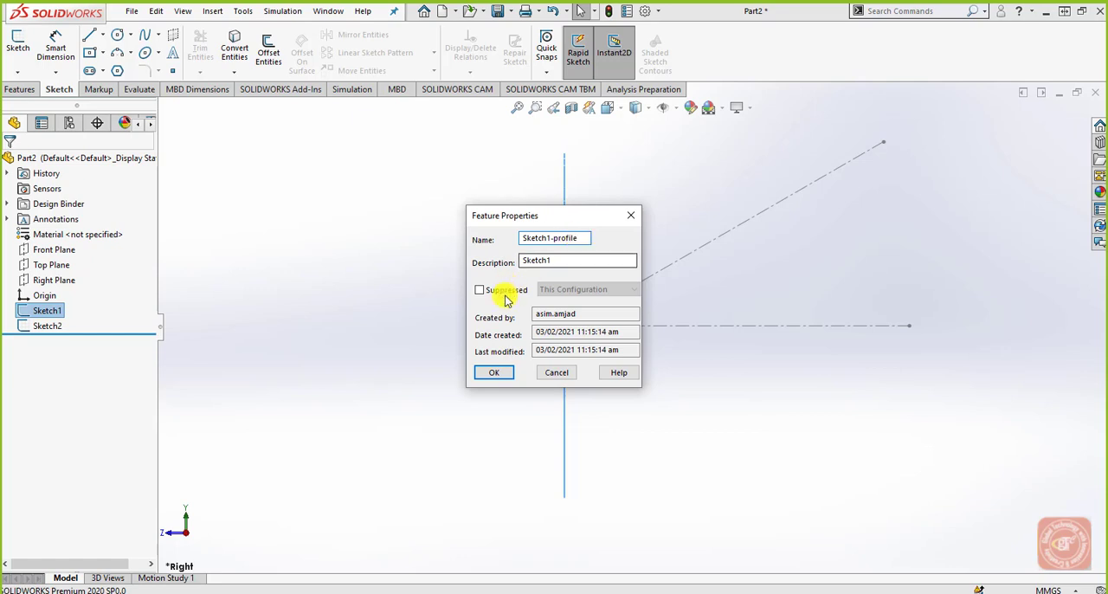
left_click(494, 372)
Step: Rename the centerline sketch as Sketch2-vectors through its feature properties
right_click(50, 325)
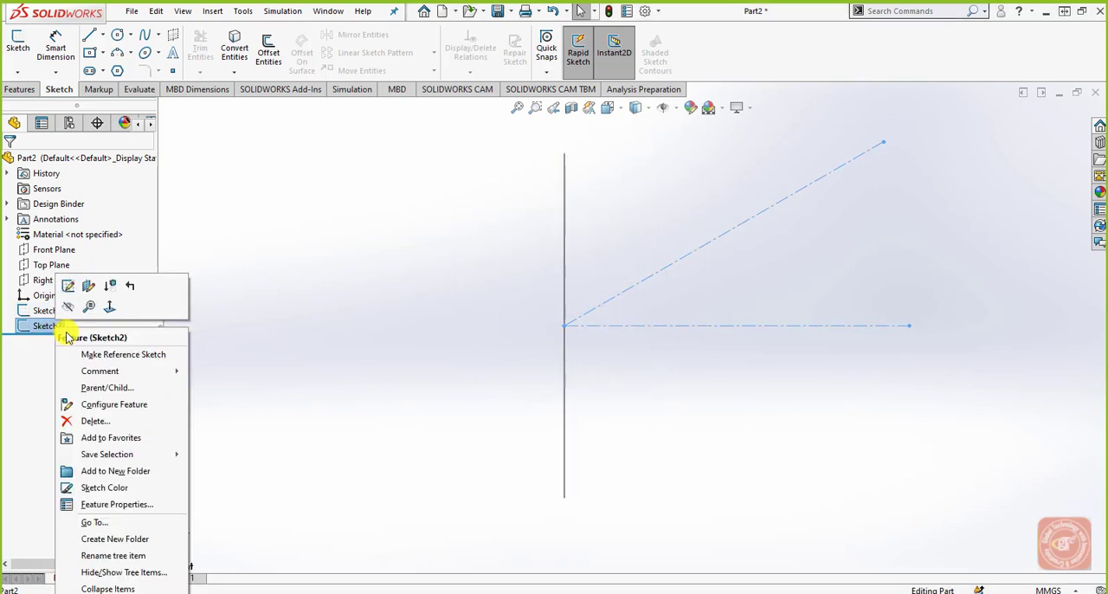
left_click(111, 504)
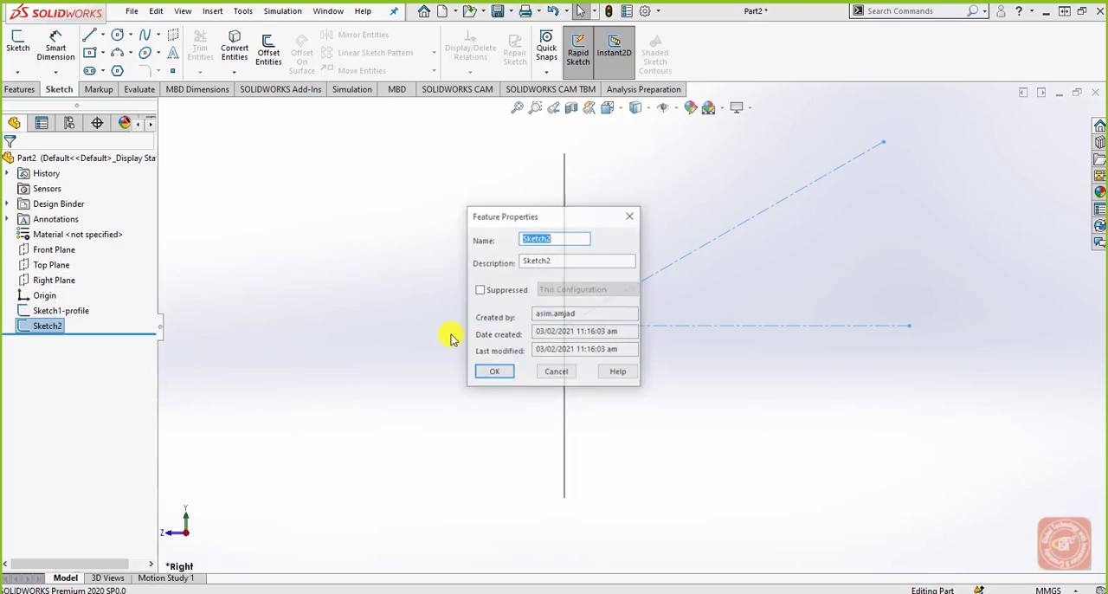
left_click(571, 239)
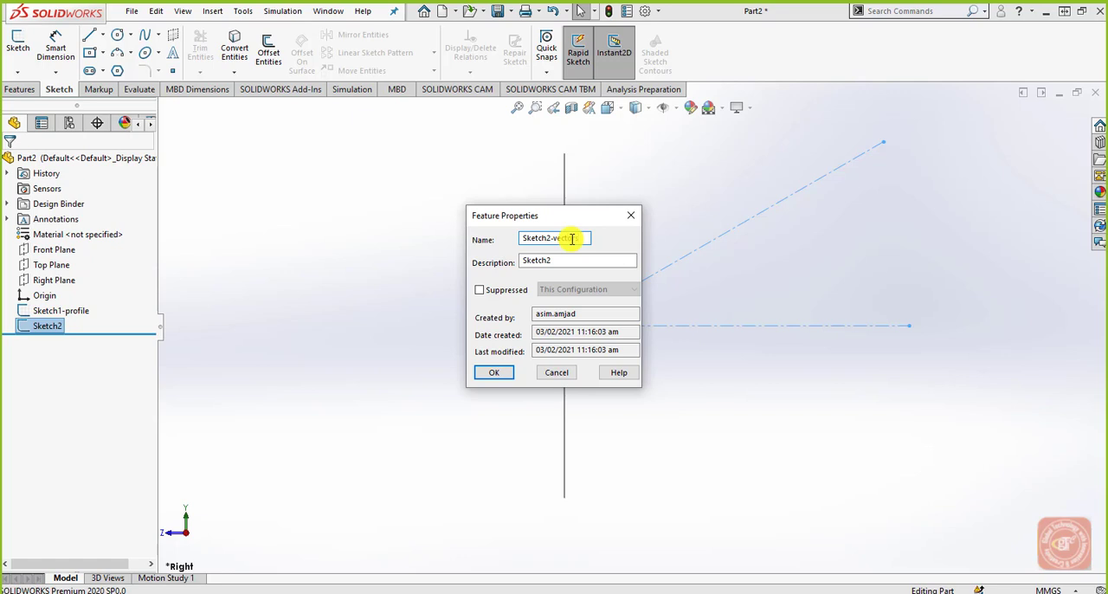
left_click(490, 372)
left_click(407, 388)
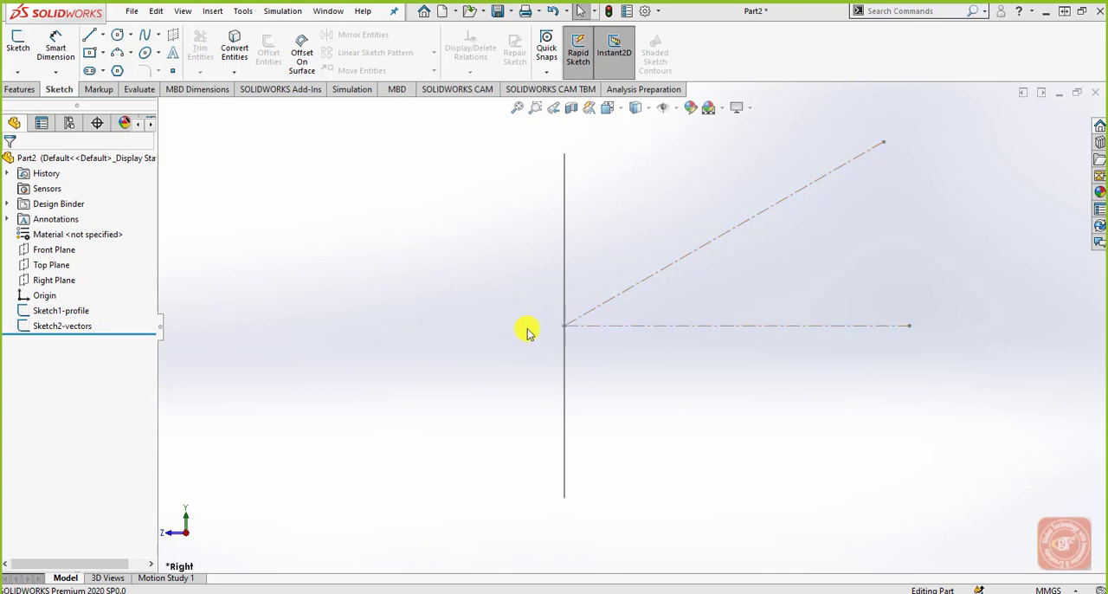
Step: In isometric view, start a Blind Boss-Extrude of the inner circle of Sketch1-profile and reverse its direction
mouse_move(530, 333)
middle_mouse_down()
mouse_move(571, 339)
mouse_move(581, 373)
mouse_move(638, 328)
middle_mouse_up()
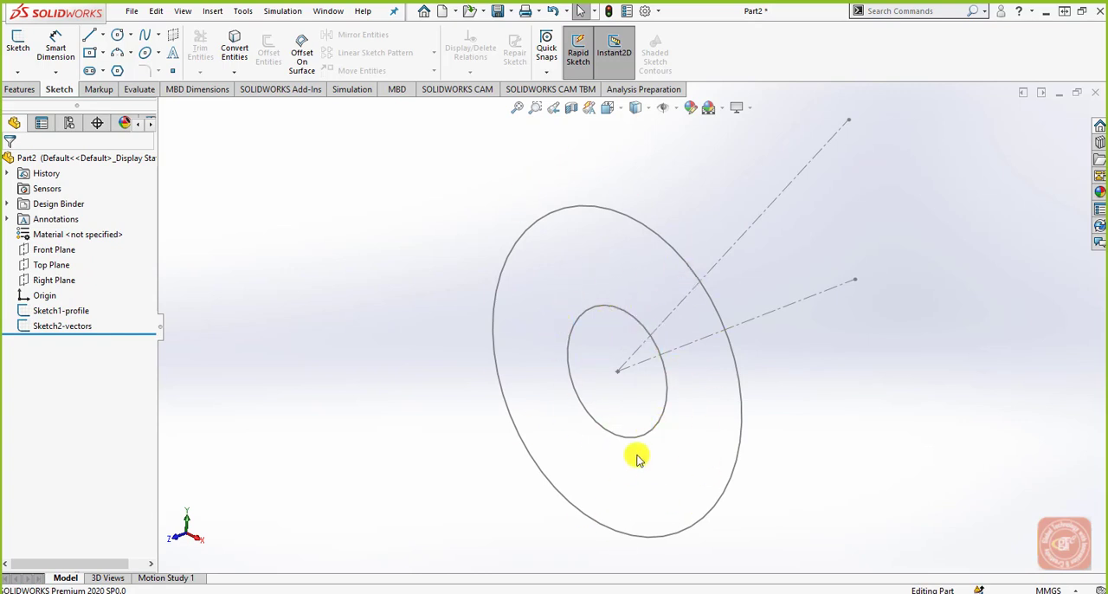
middle_click_drag(638, 421, 577, 405)
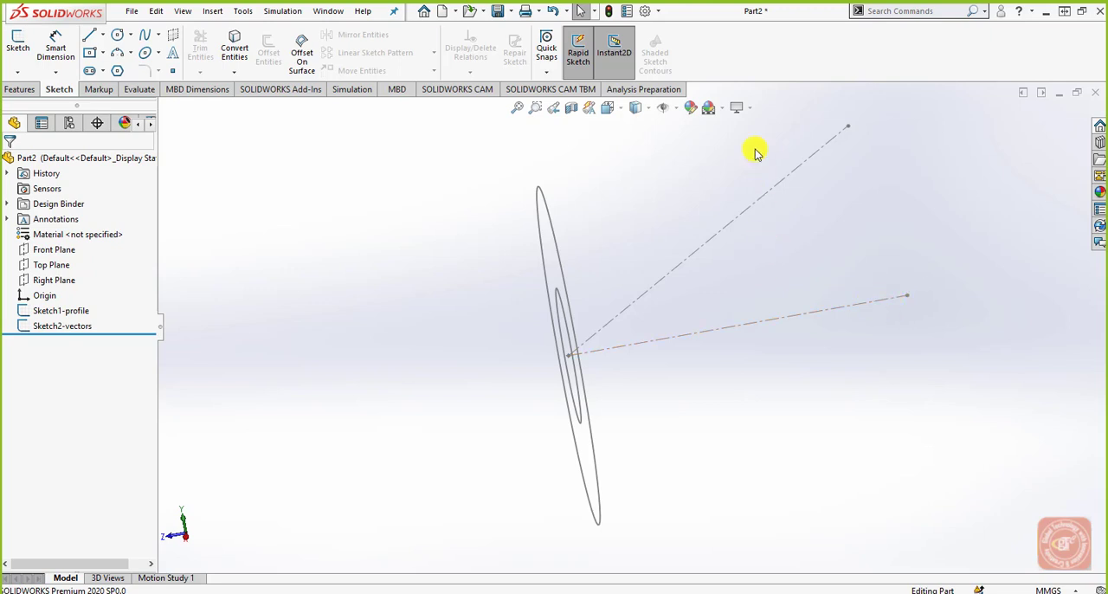
left_click(613, 108)
left_click(688, 150)
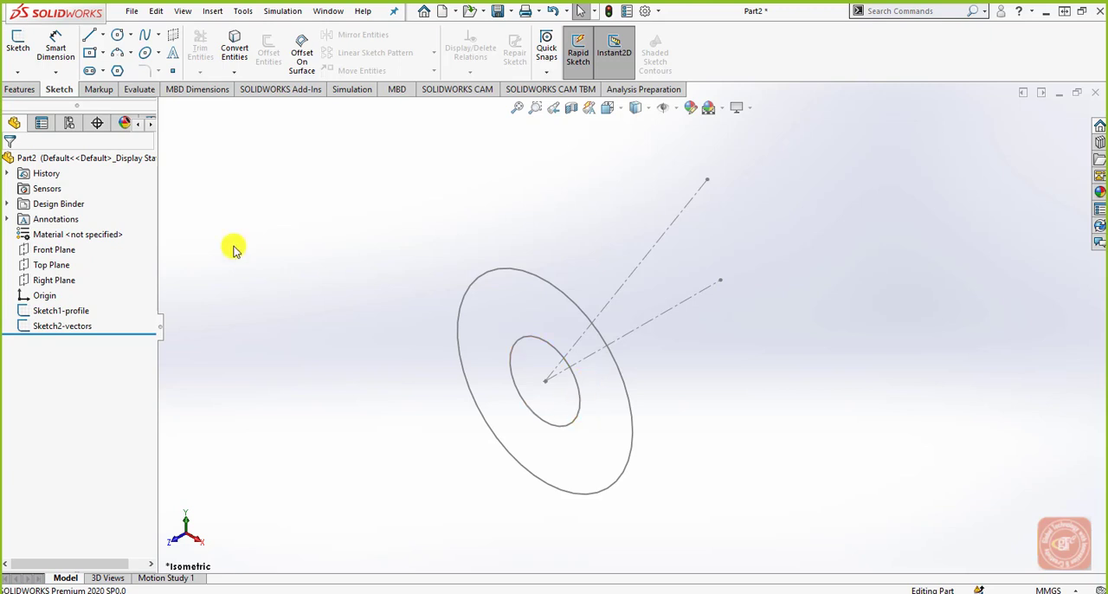
left_click(580, 414)
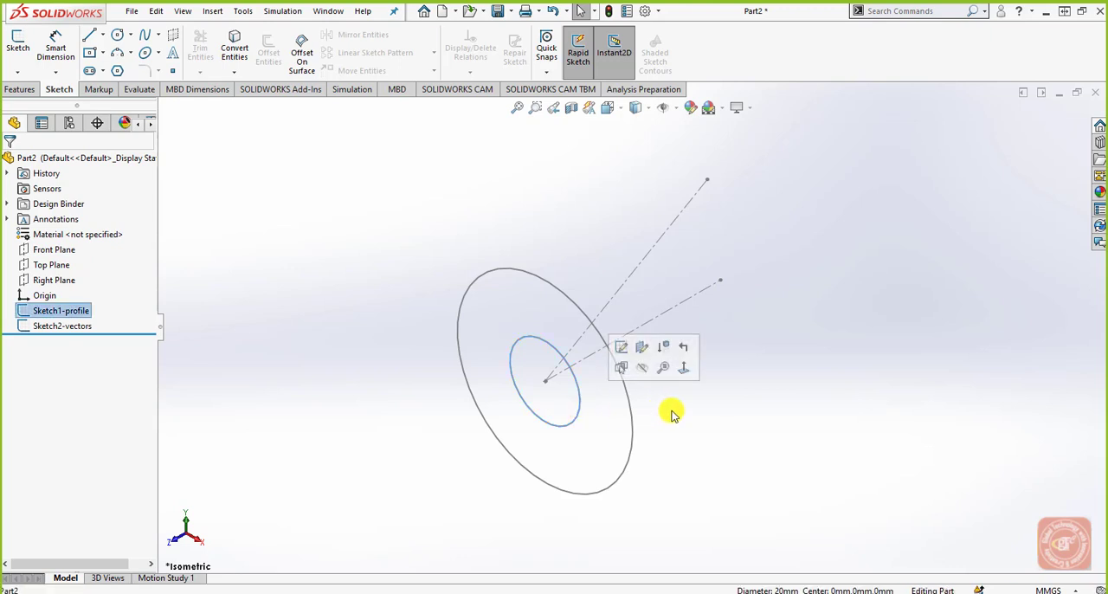
left_click(21, 89)
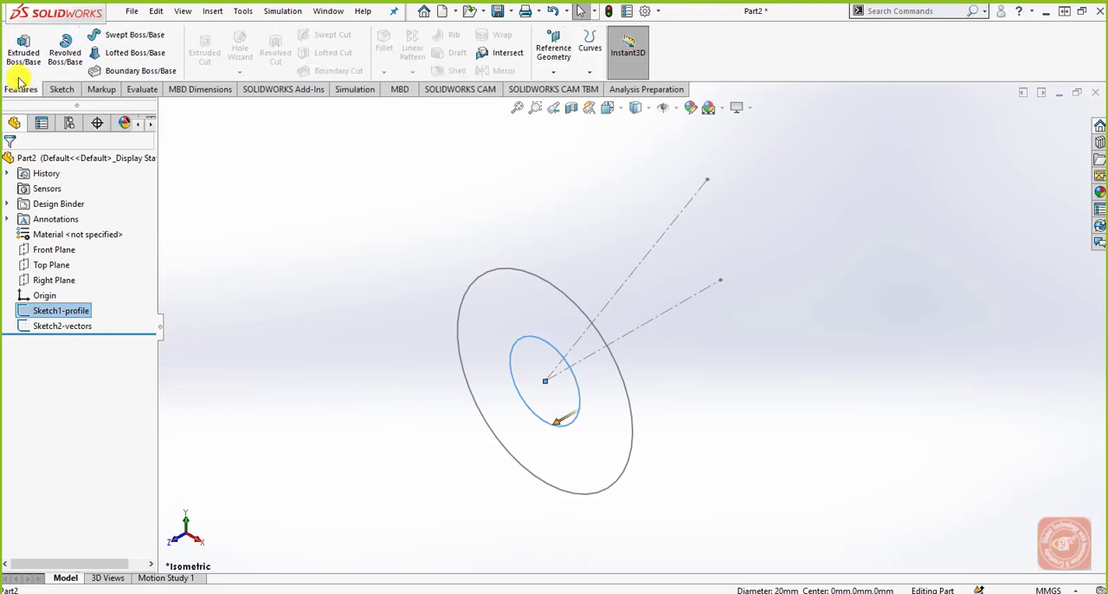
left_click(24, 48)
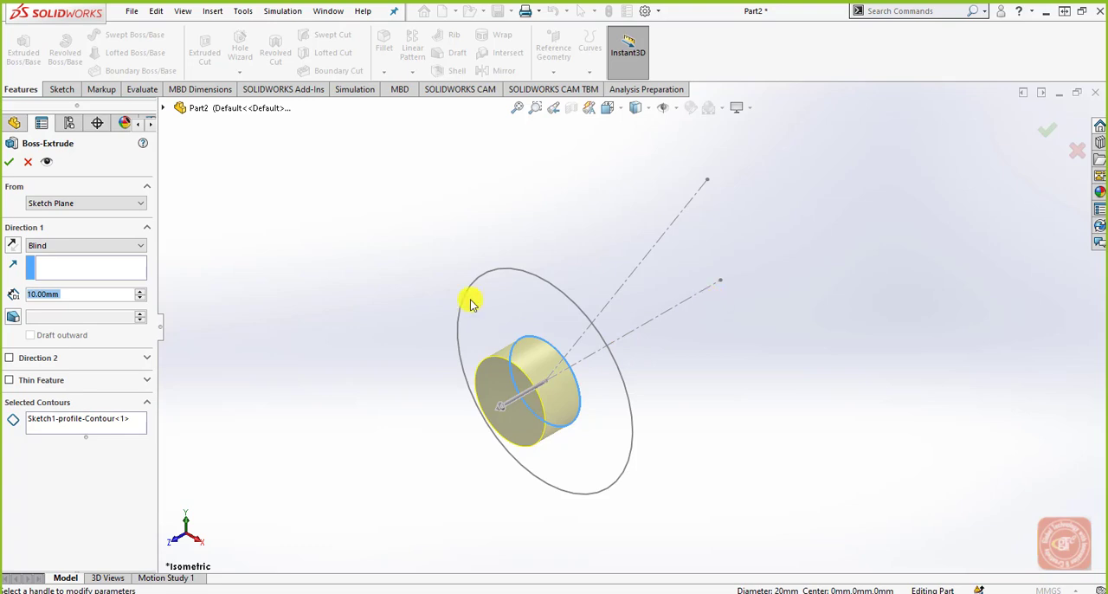
left_click(14, 246)
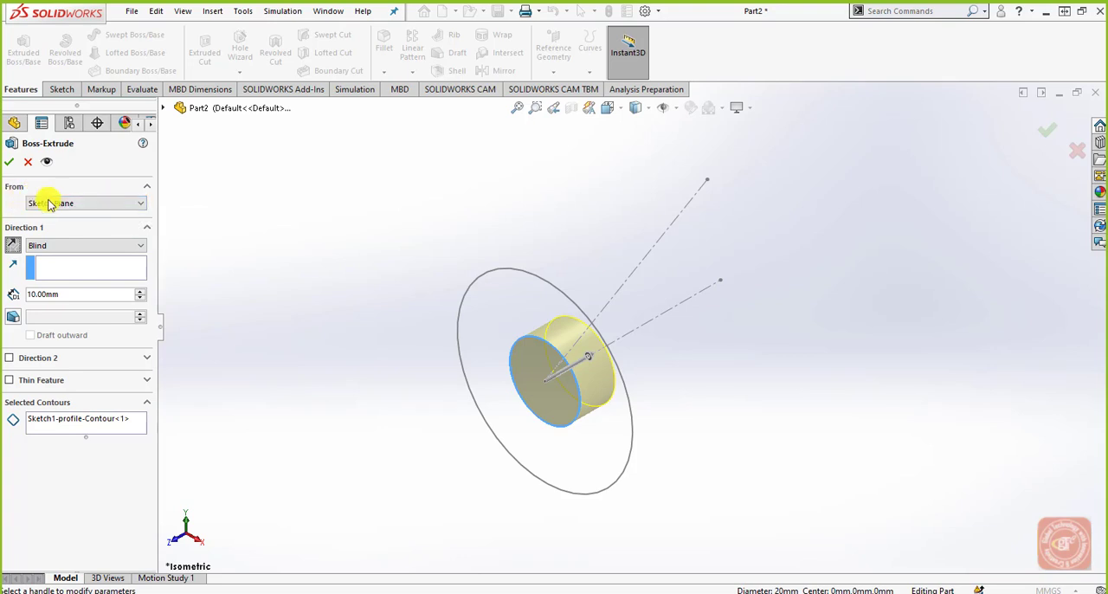
Step: Set the extrusion's start condition to Offset with a value of 20 mm
left_click(76, 206)
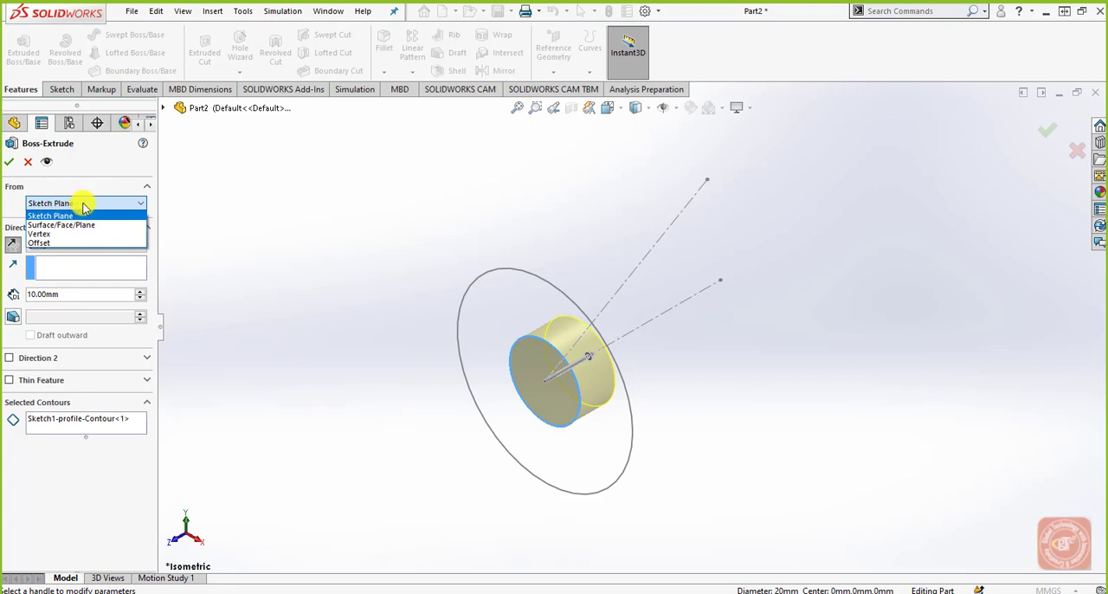
left_click(60, 243)
double_click(30, 226)
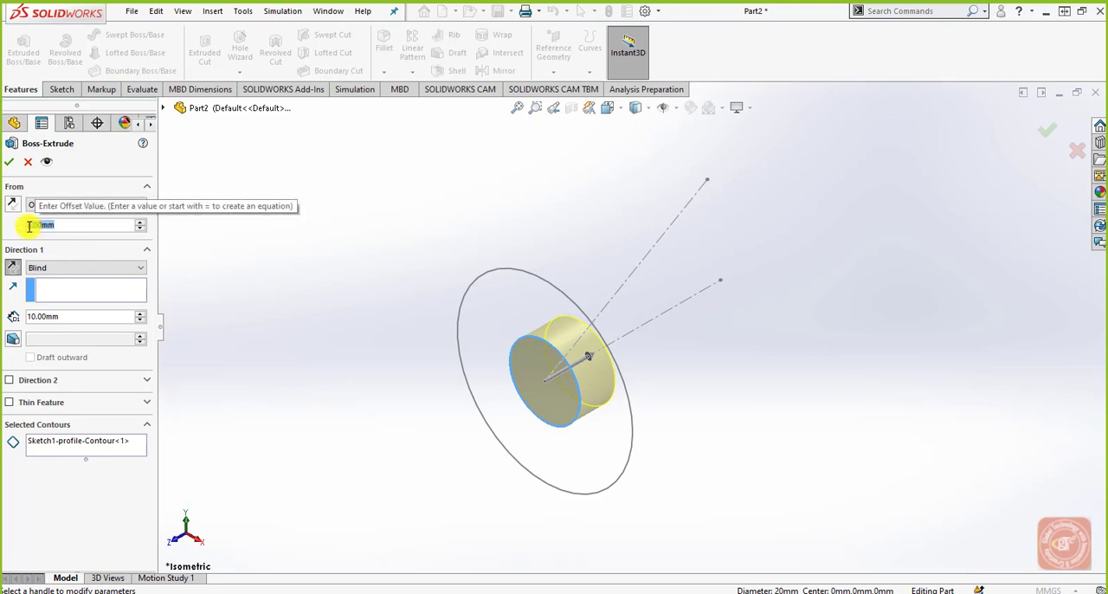
type("20")
key("Return")
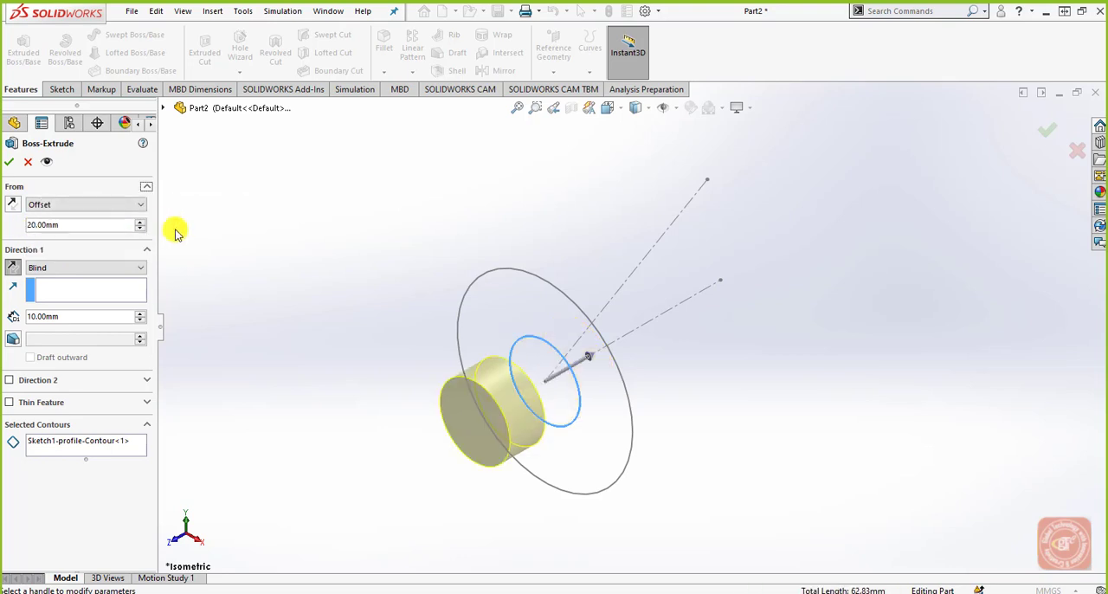
Step: Try flipping Direction 1 of the extrusion back and forth to compare both orientations
left_click(12, 268)
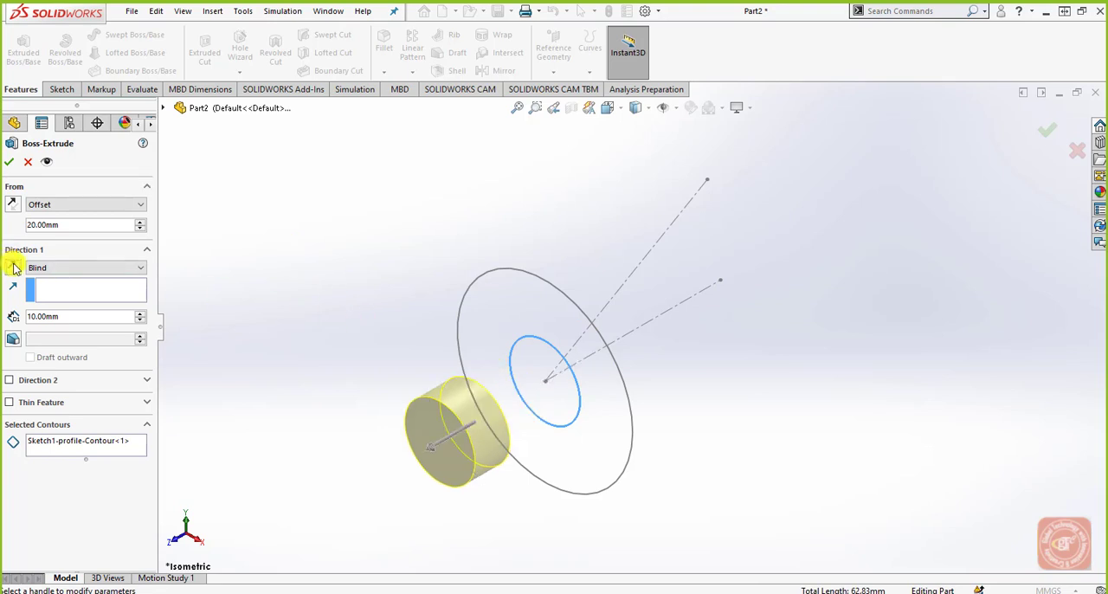
left_click(12, 267)
left_click(13, 268)
left_click(12, 267)
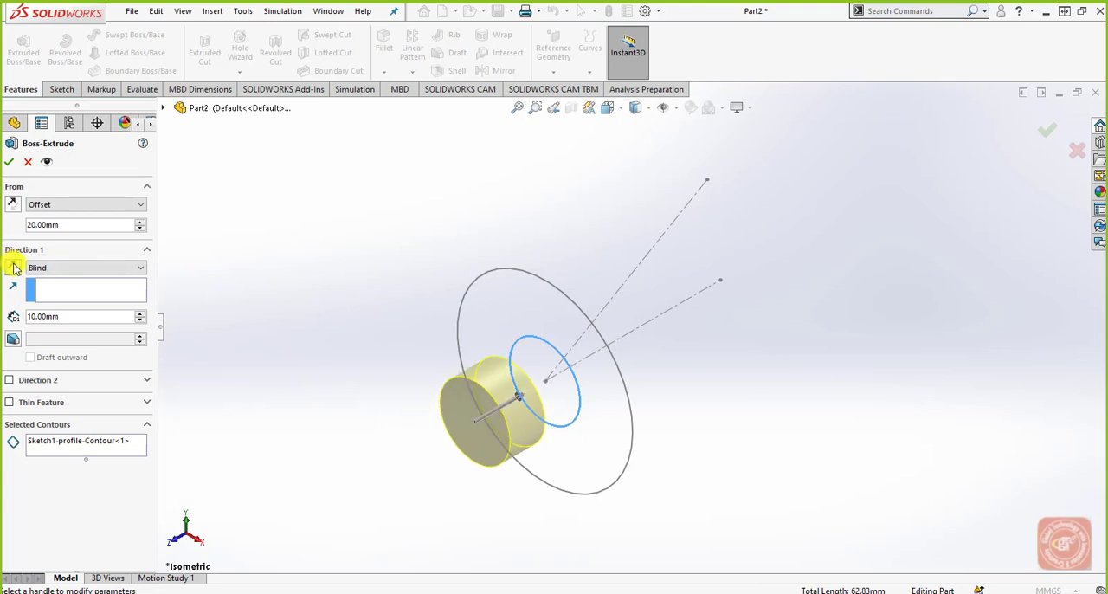
Step: Reverse the start offset to the opposite side of the sketch plane, keeping Offset as the start condition
left_click(11, 206)
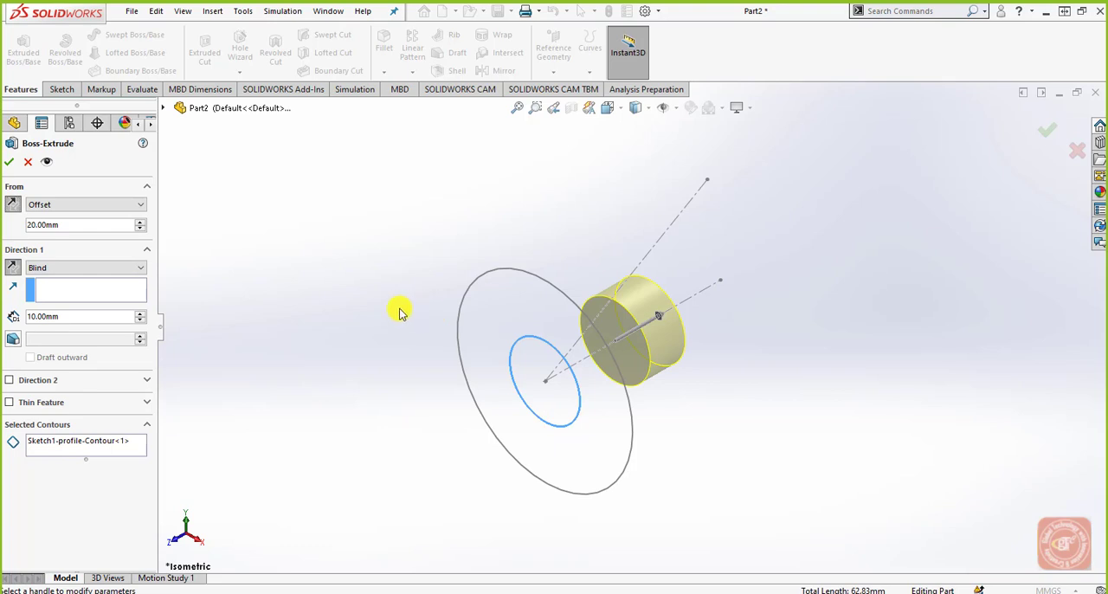
scroll(606, 359, "down", 3)
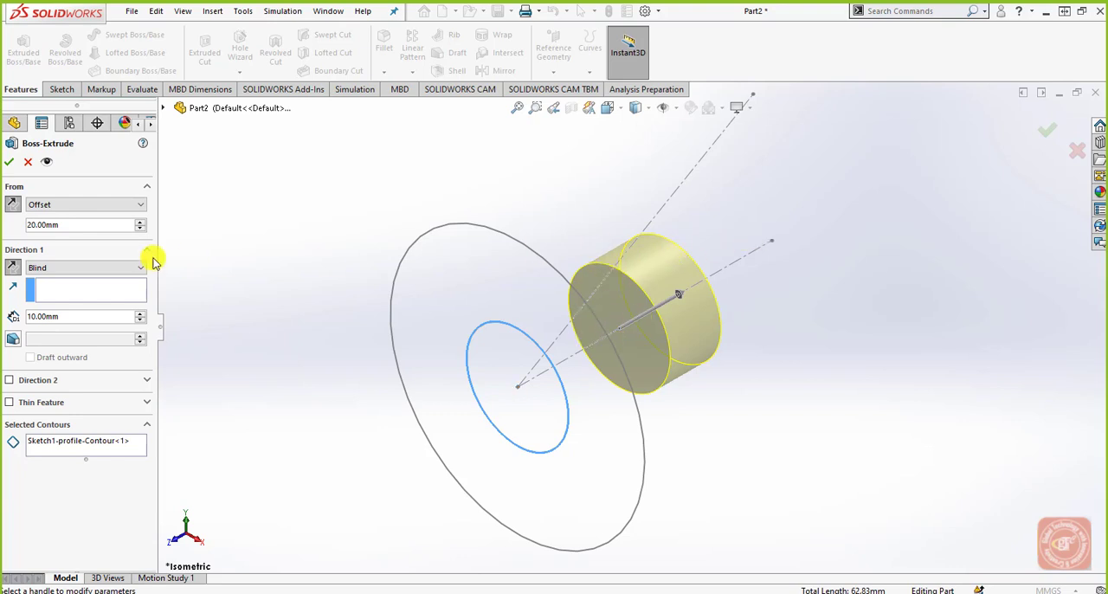
left_click(67, 206)
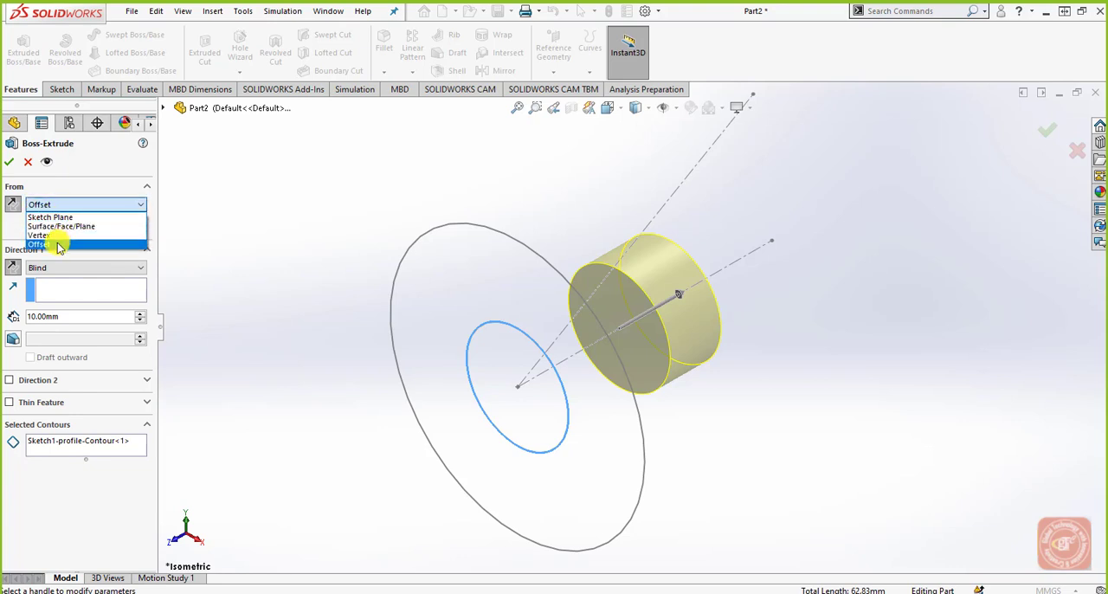
left_click(59, 247)
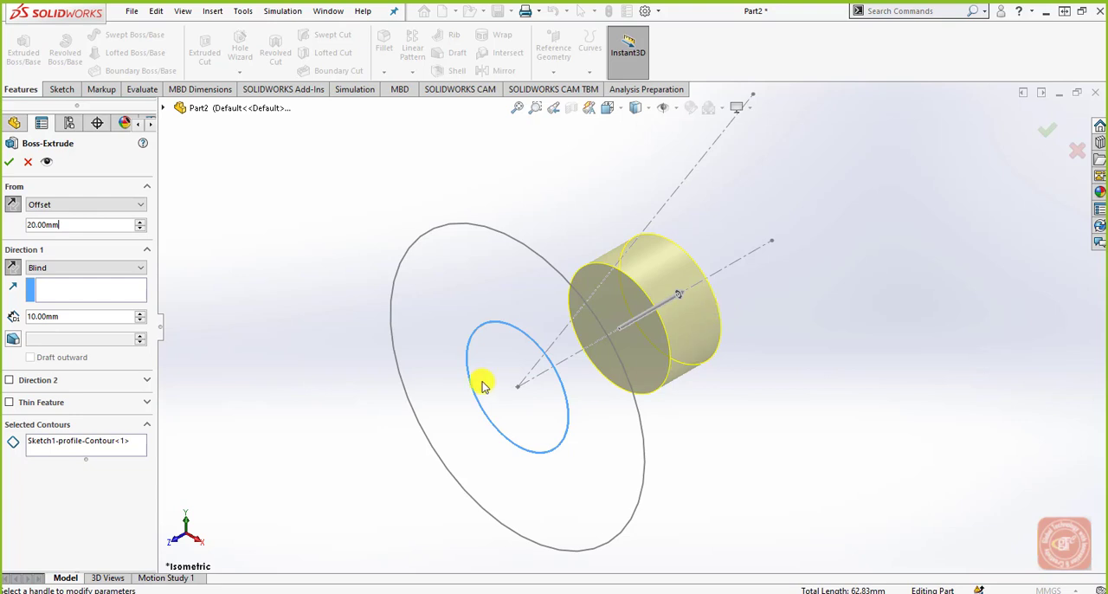
Step: Set the extrusion's end condition to Up To Vertex, using the far endpoint of the horizontal centerline
left_click(85, 275)
left_click(87, 289)
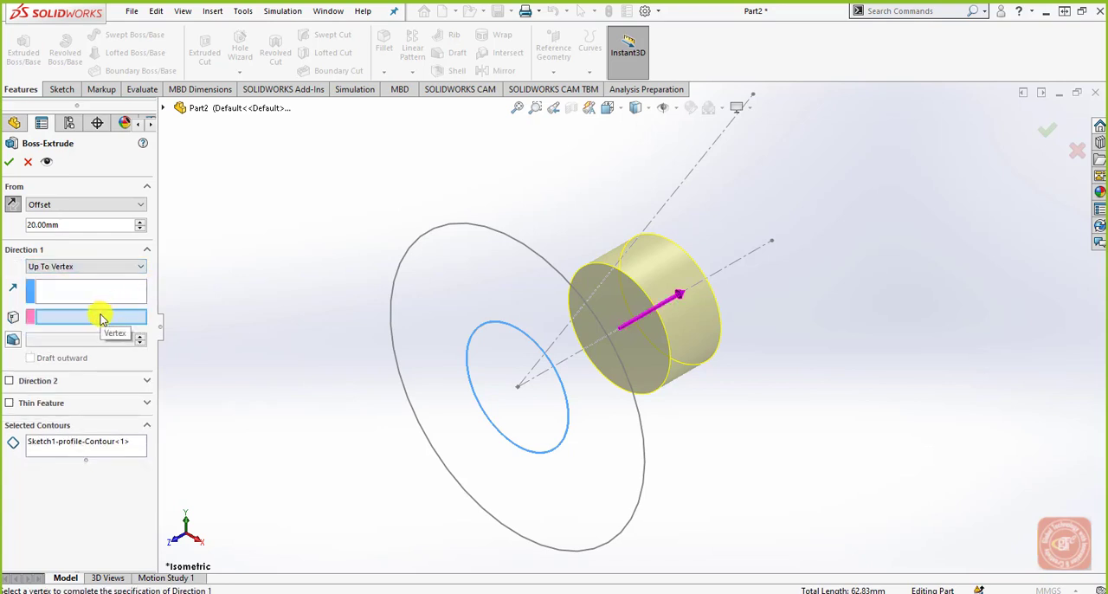
left_click(773, 241)
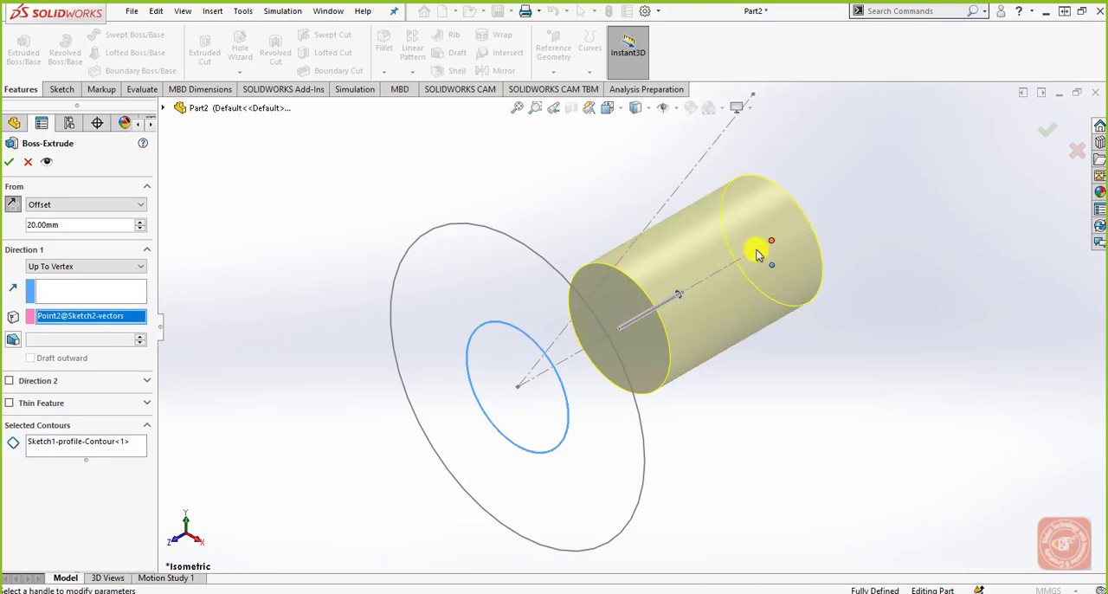
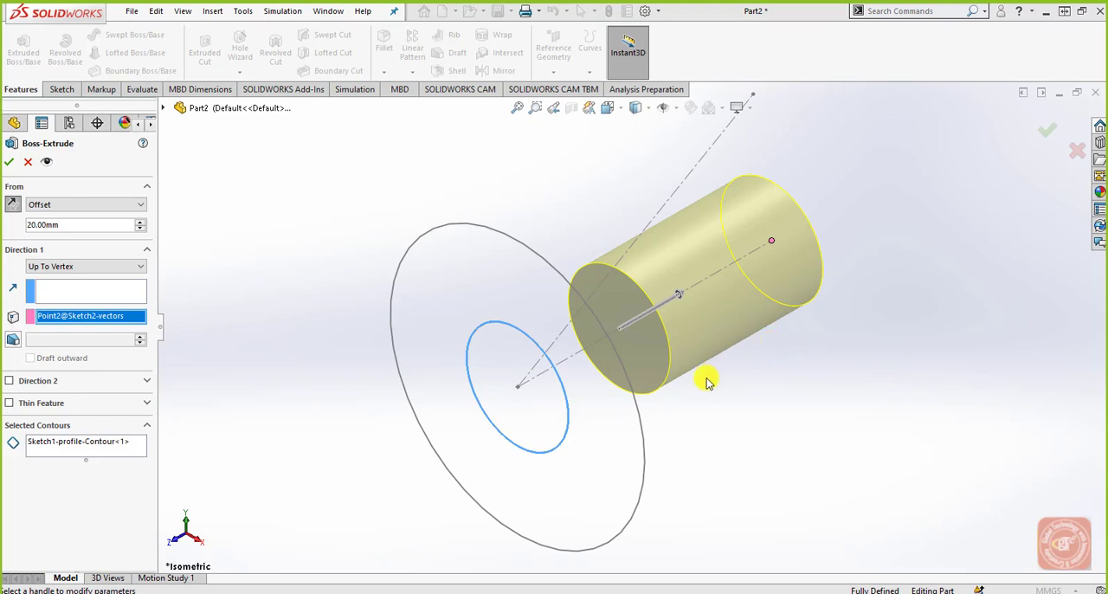
Step: Set the extrusion direction along the inclined centerline of the vectors sketch and accept the Boss-Extrude
left_click(9, 381)
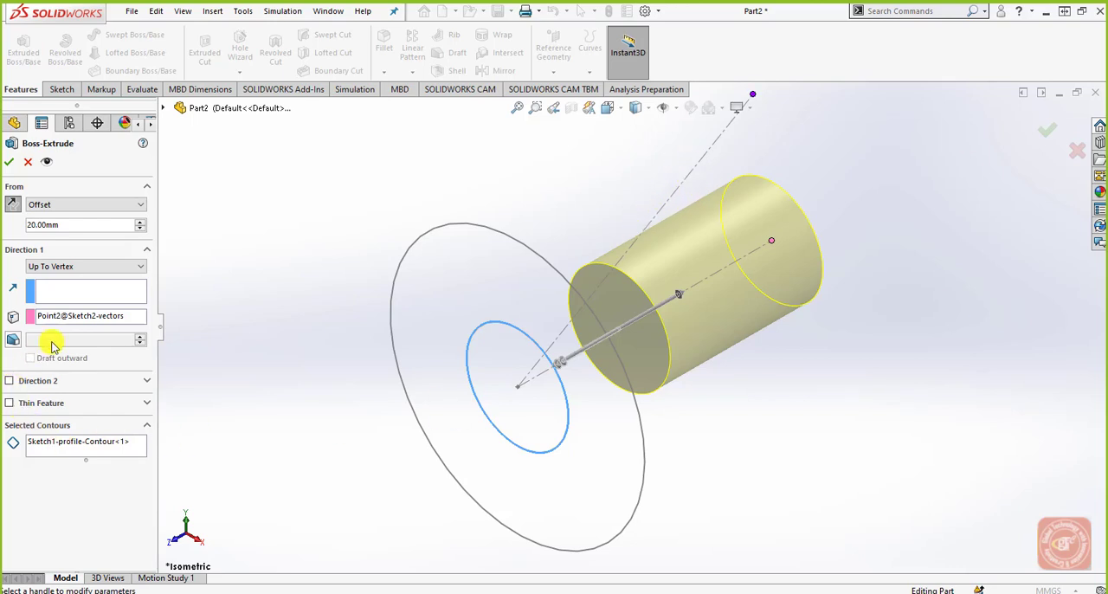
left_click(78, 295)
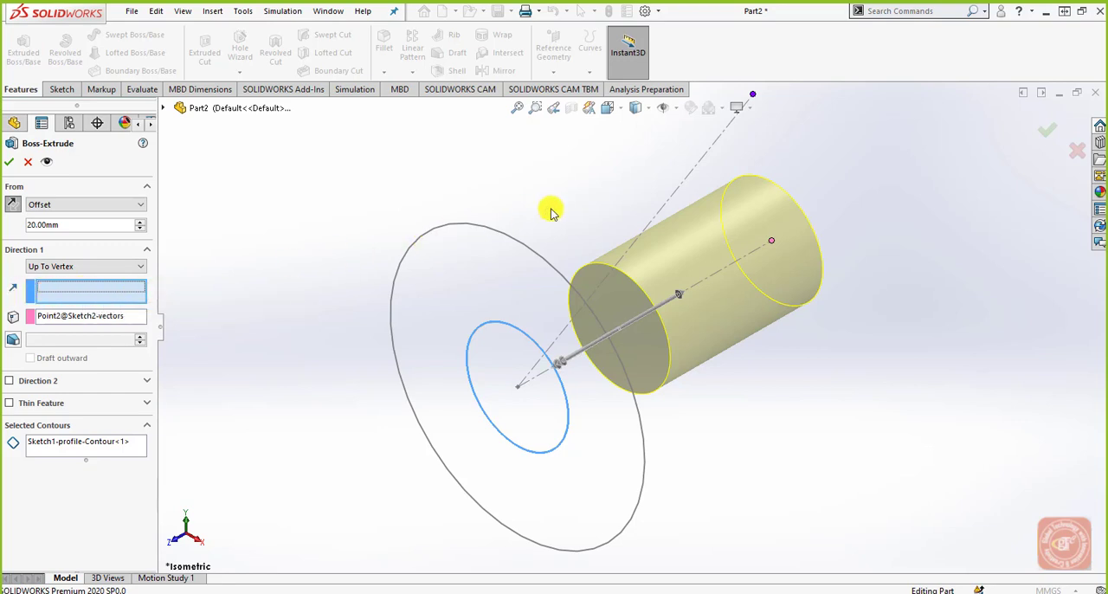
left_click(679, 196)
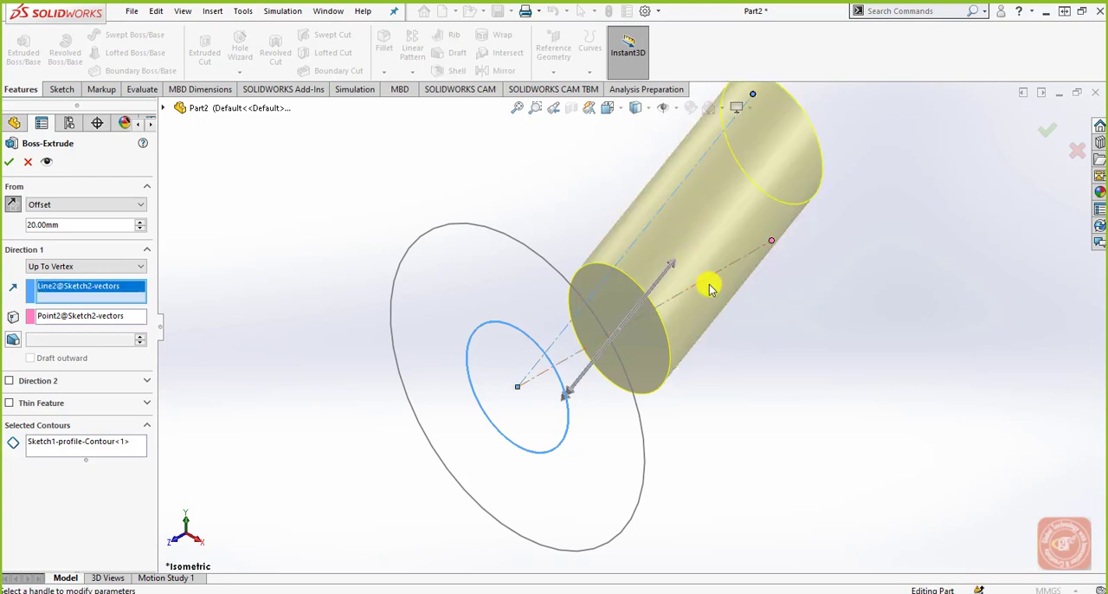
mouse_move(742, 363)
middle_mouse_down()
mouse_move(754, 299)
mouse_move(742, 286)
mouse_move(715, 307)
mouse_move(724, 326)
middle_mouse_up()
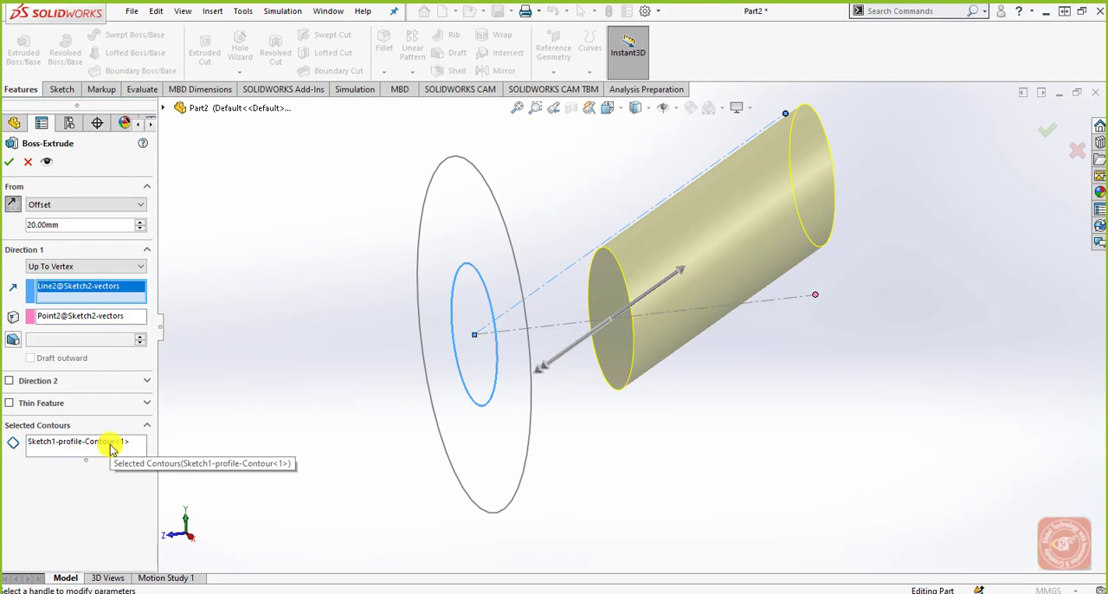
left_click(13, 164)
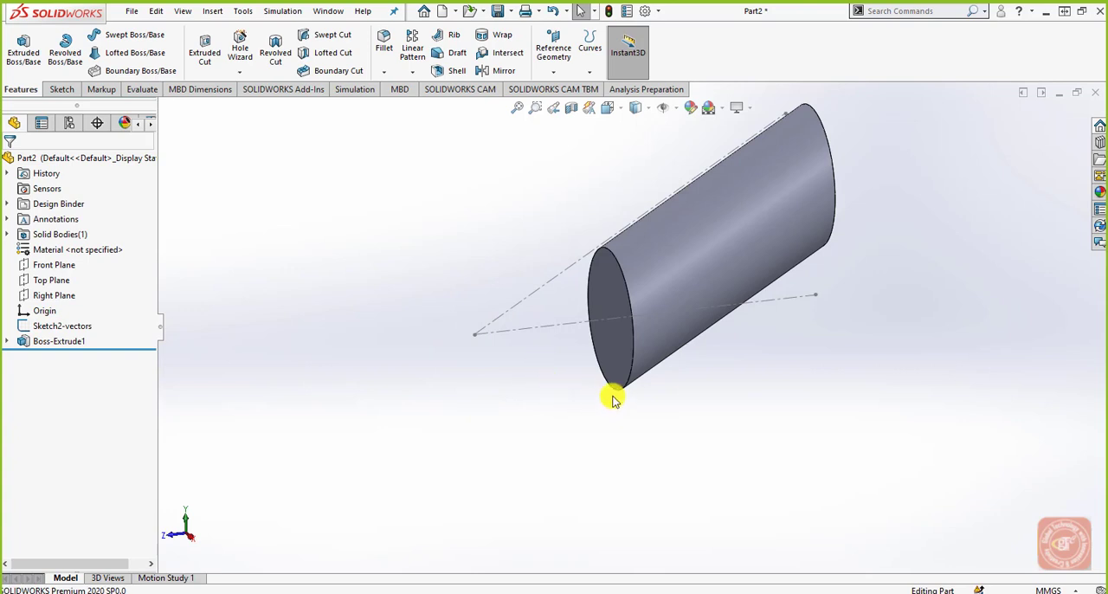
mouse_move(611, 392)
middle_mouse_down()
mouse_move(679, 368)
mouse_move(854, 348)
mouse_move(586, 382)
mouse_move(450, 379)
mouse_move(624, 350)
middle_mouse_up()
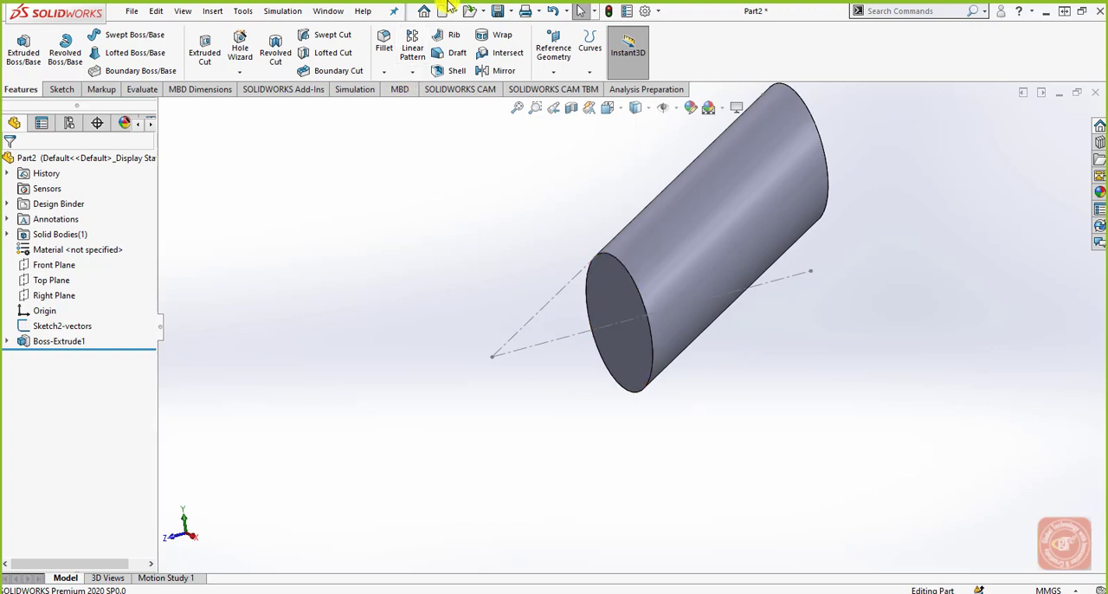
Step: Save the part as Part2 on the Desktop and open the Extrude 6-1A part
left_click(498, 11)
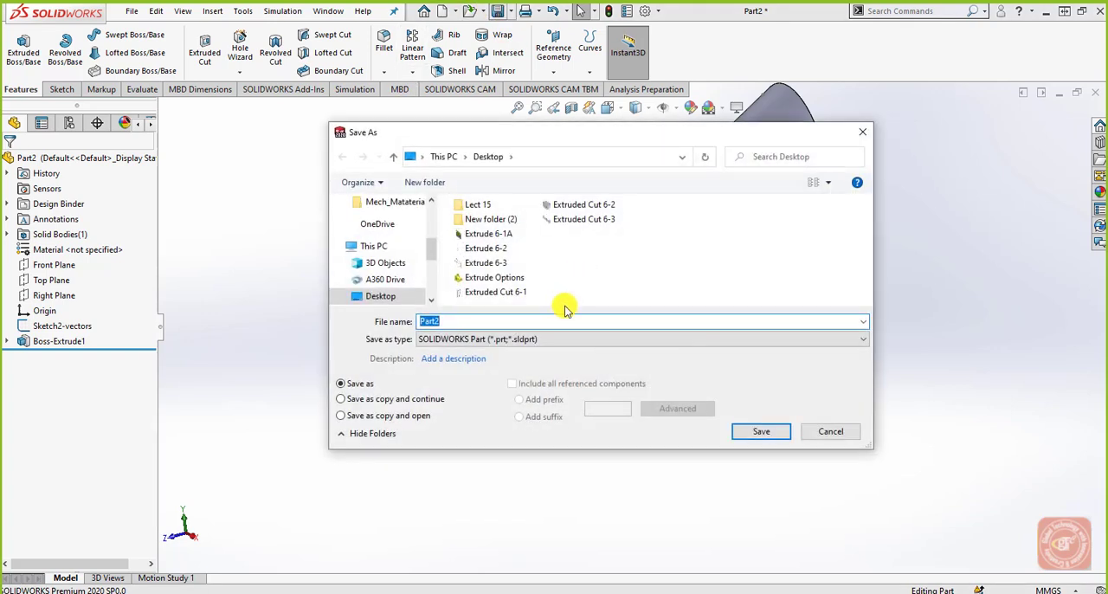
left_click(785, 435)
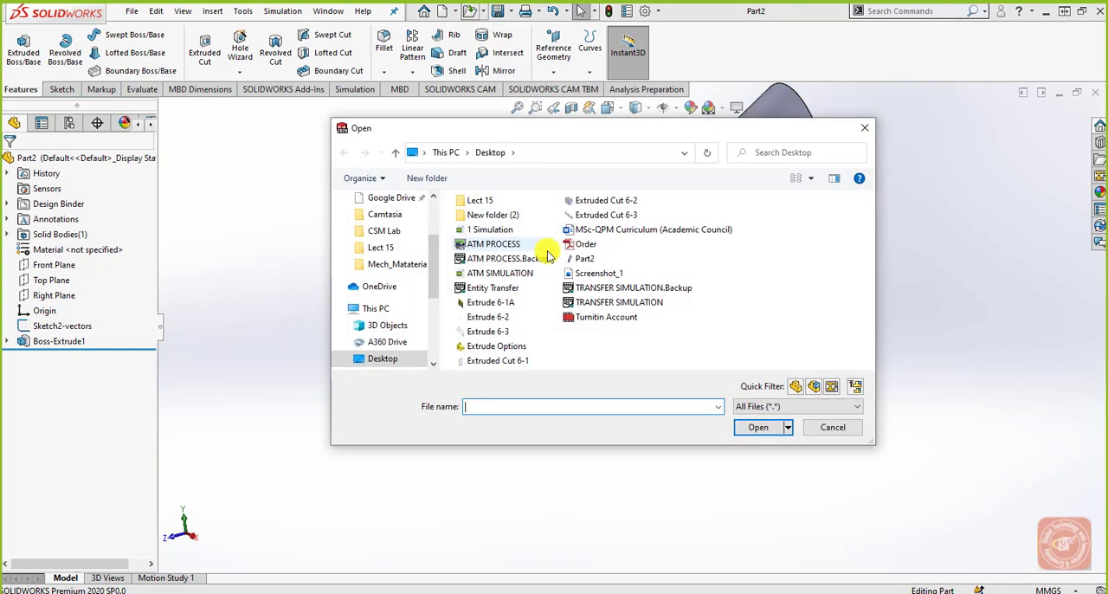
left_click(516, 308)
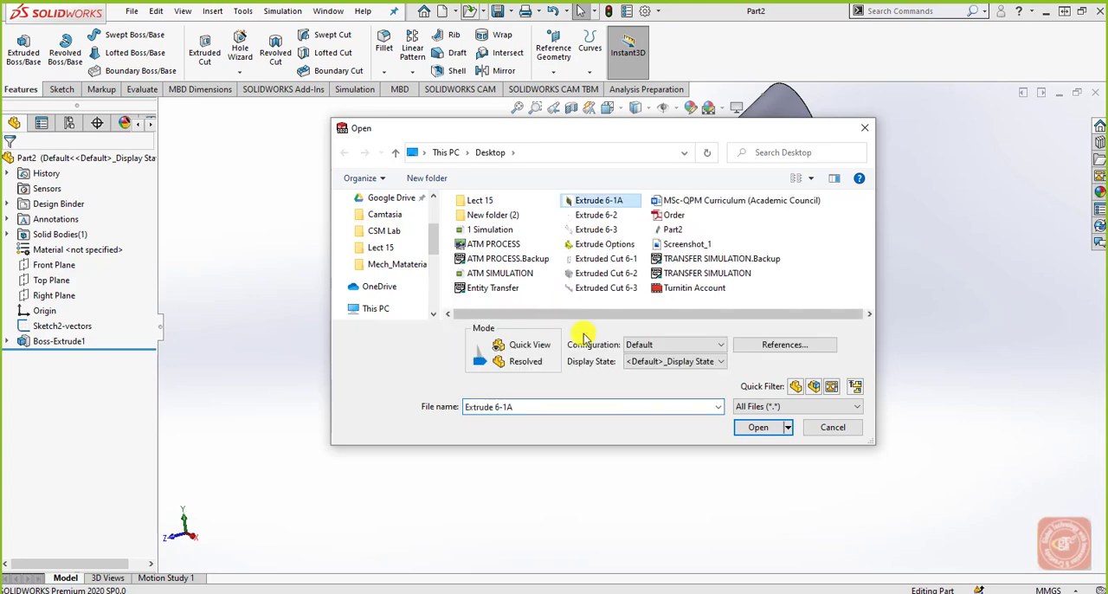
left_click(770, 426)
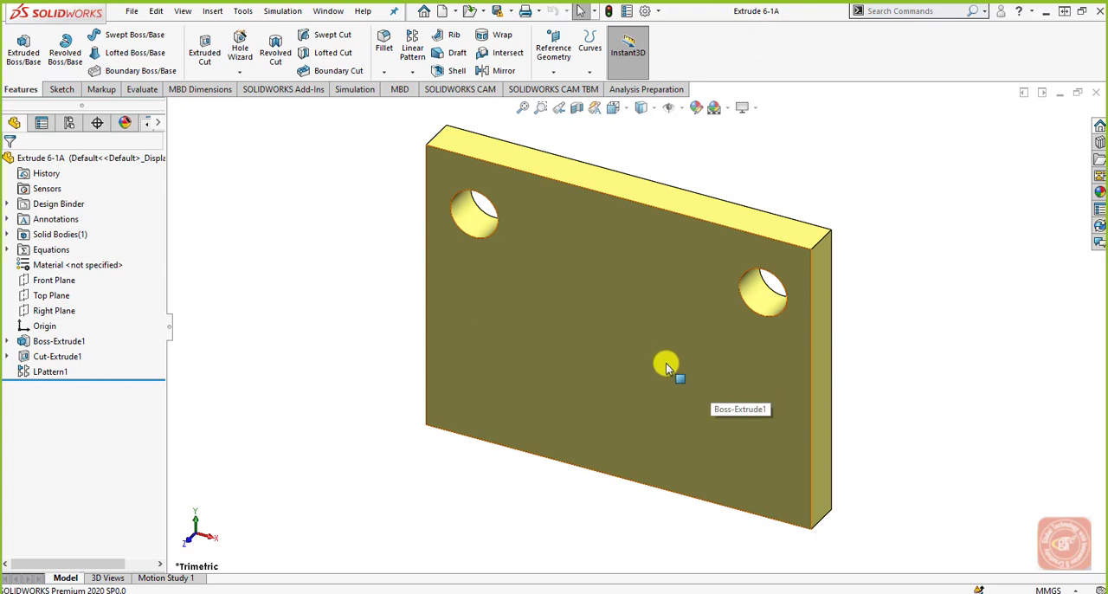
Step: Review the part's global variables and equations, leaving them unedited
left_click(6, 250)
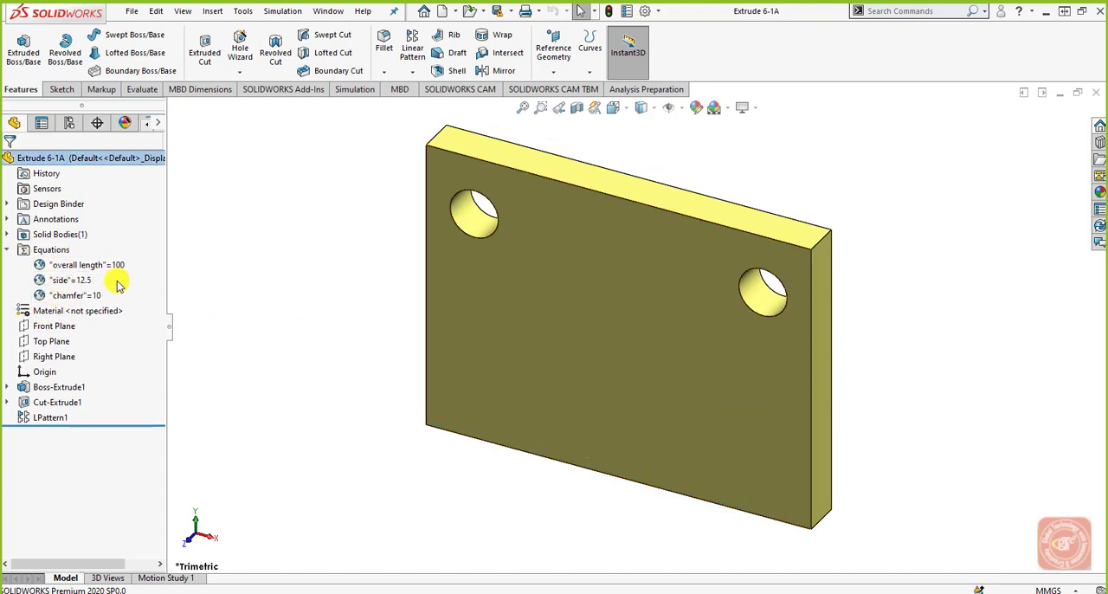
right_click(49, 249)
left_click(71, 268)
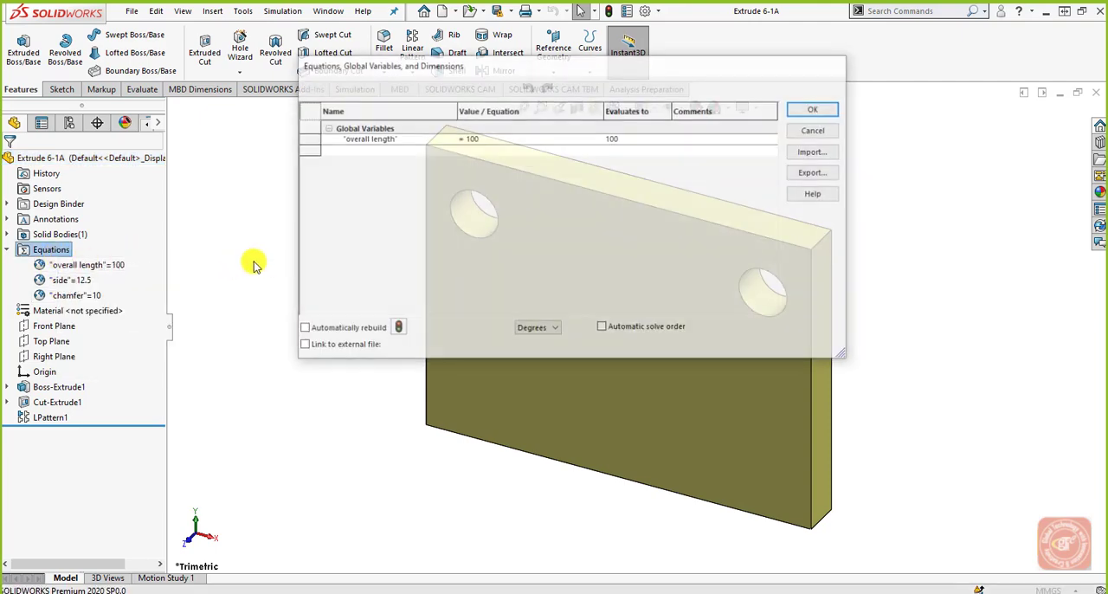
left_click_drag(513, 69, 318, 81)
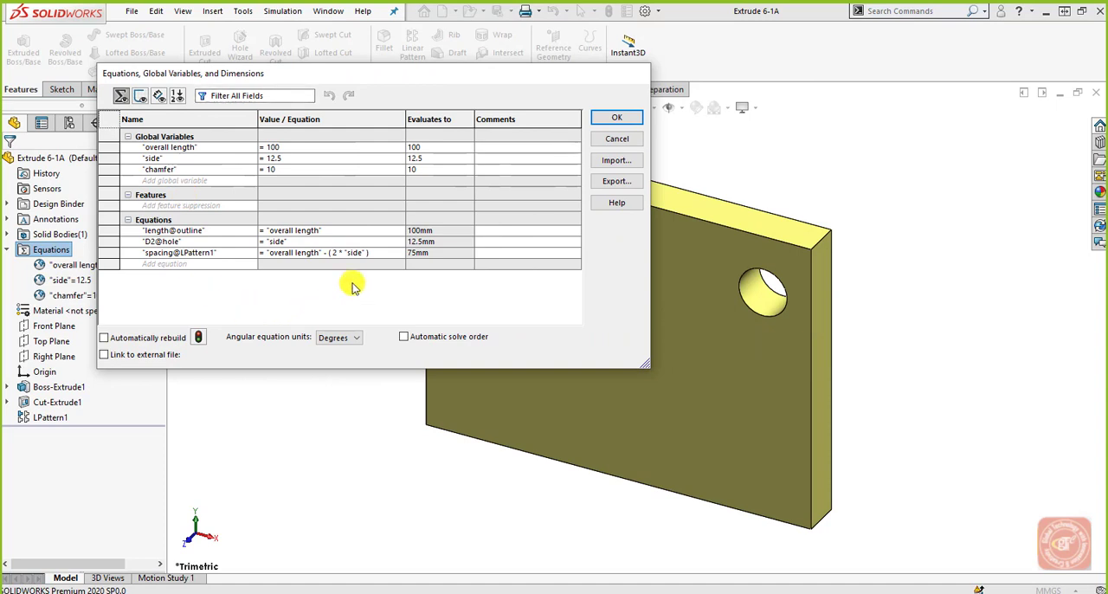
left_click(606, 140)
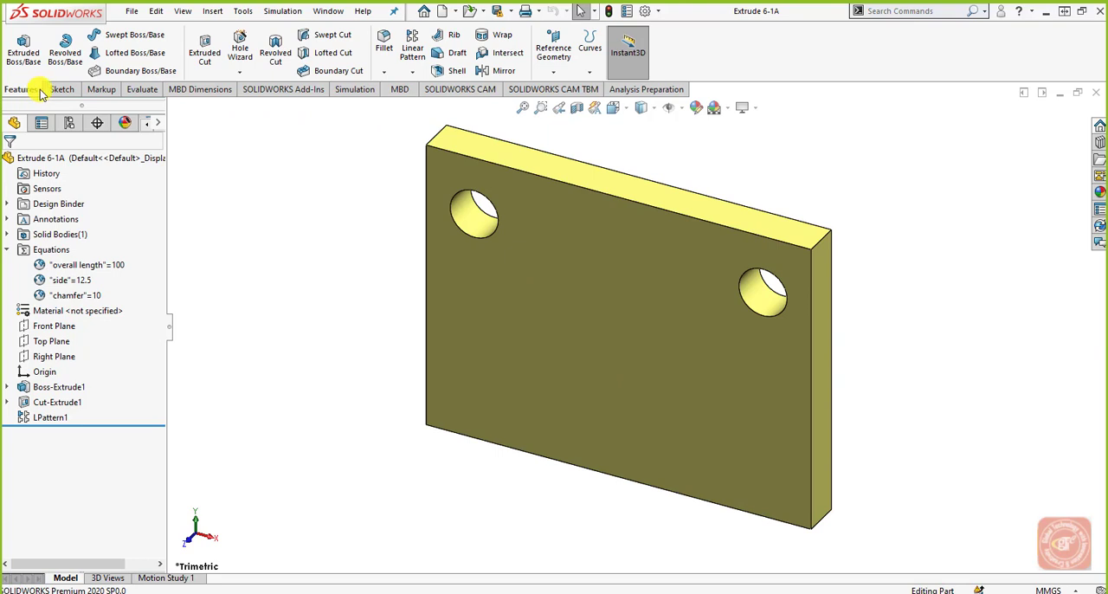
Step: Start an angle-distance chamfer on the four outer edges of the plate's front face
left_click(384, 72)
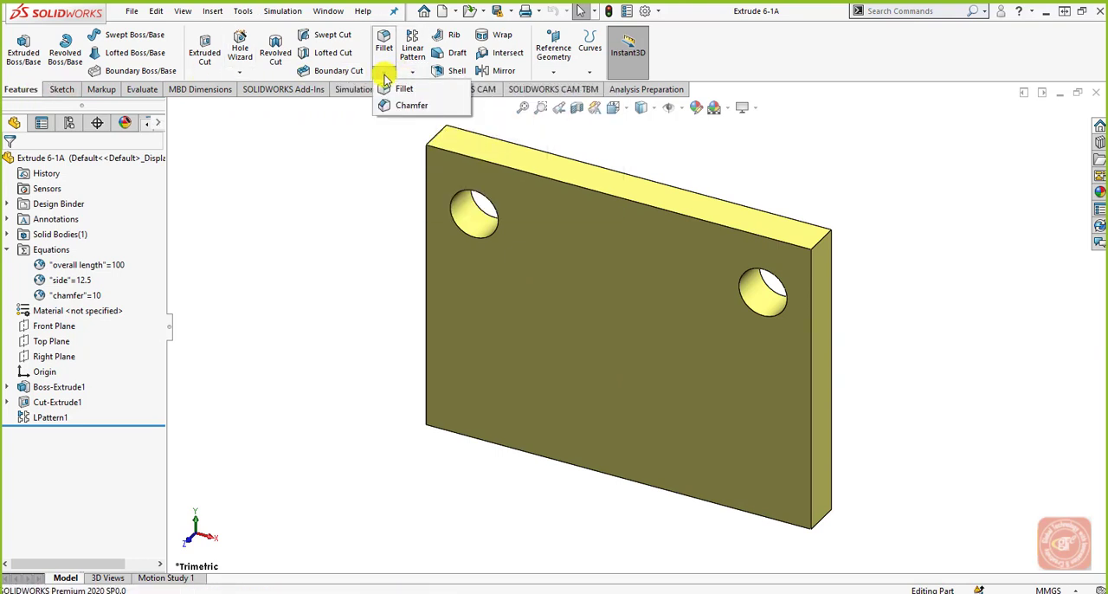
left_click(393, 106)
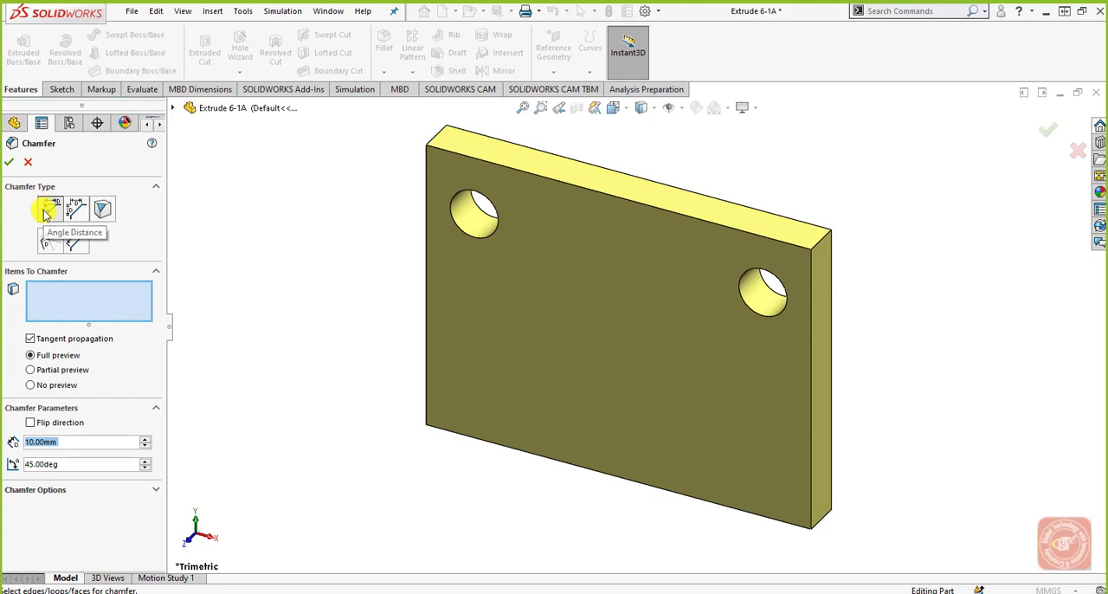
left_click(77, 300)
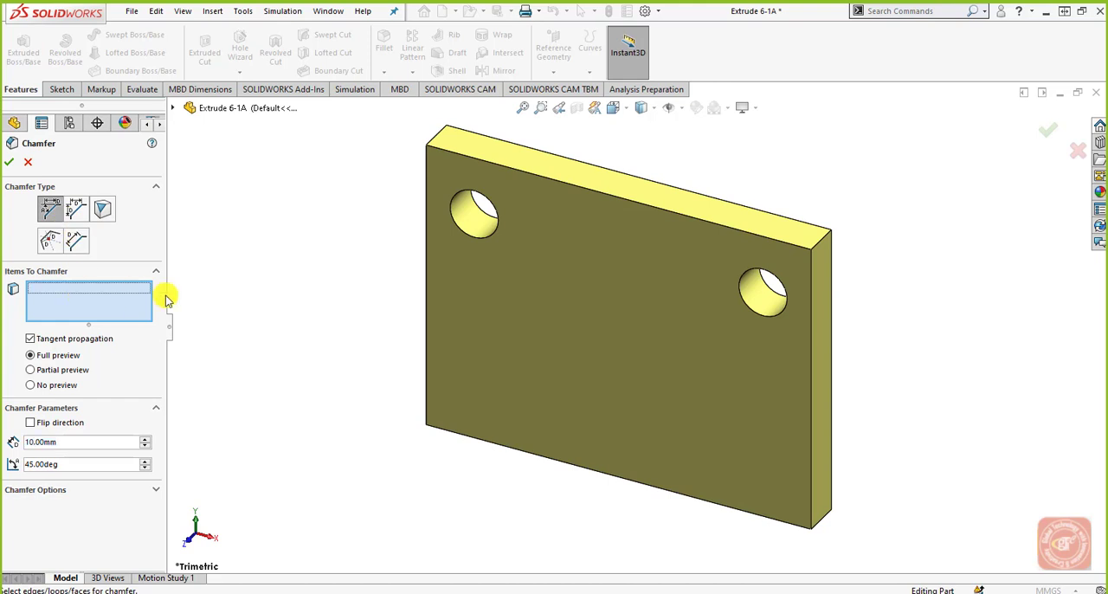
left_click(426, 294)
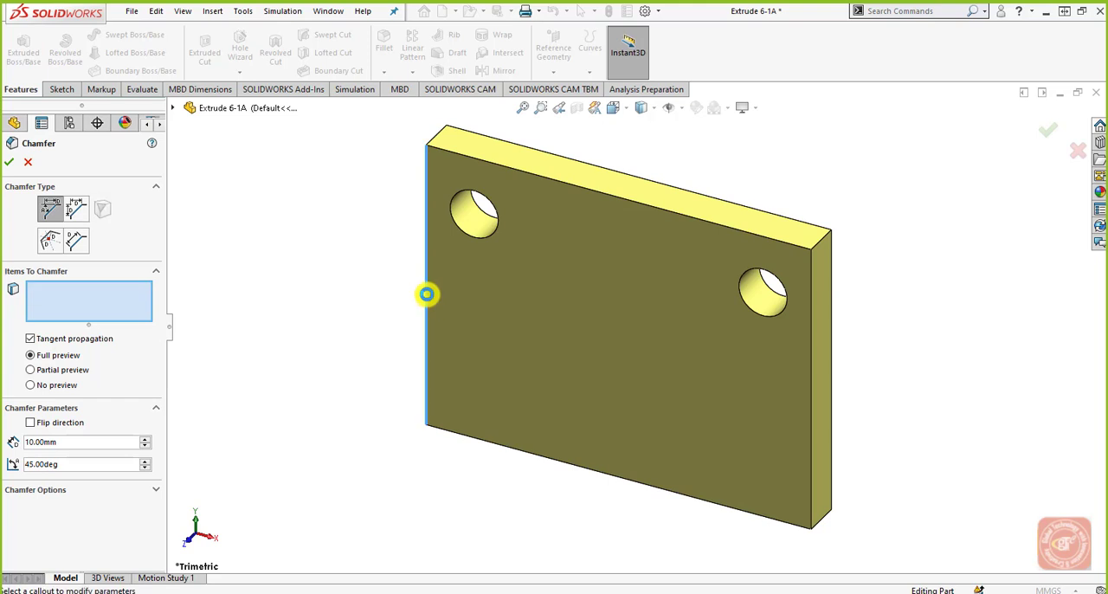
left_click(568, 180)
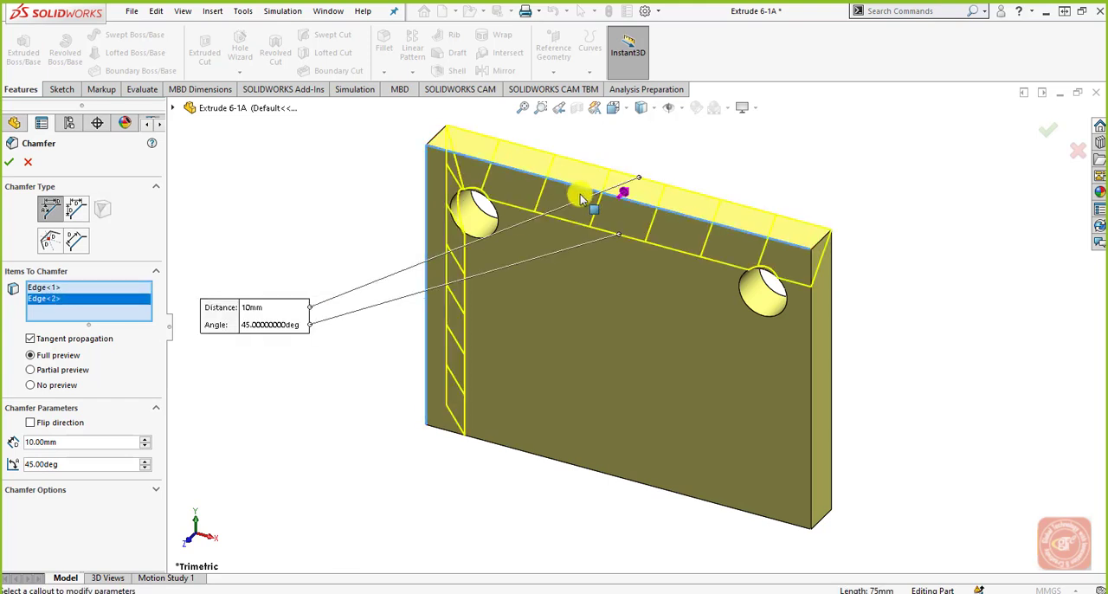
left_click(808, 359)
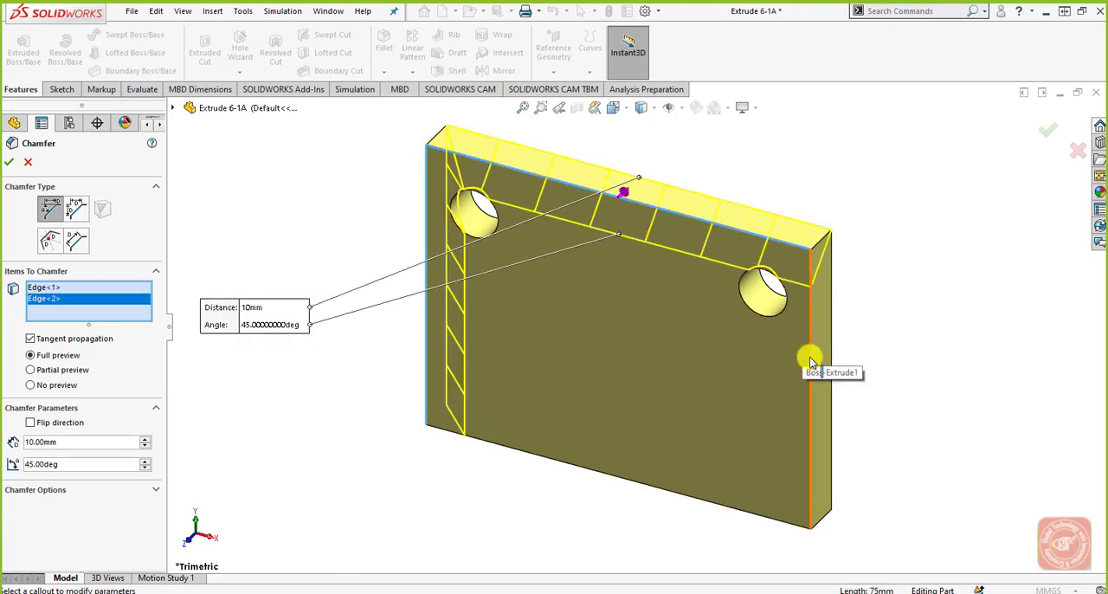
left_click(646, 481)
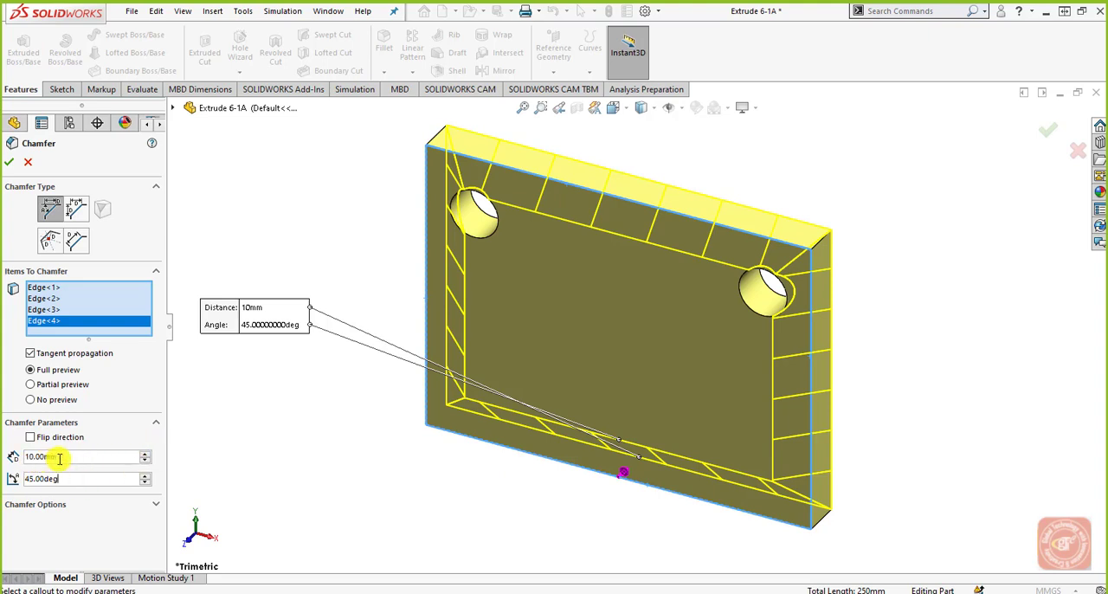
Step: Link the chamfer distance to the global variable "chamfer" and set its value to 6 mm
left_click_drag(56, 456, 20, 457)
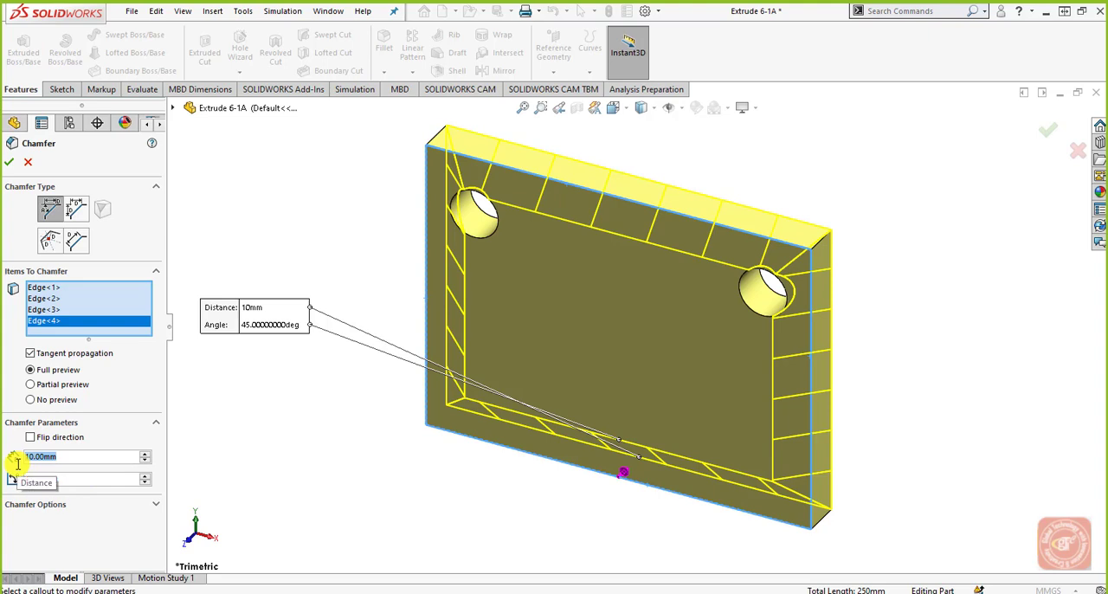
key("BackSpace")
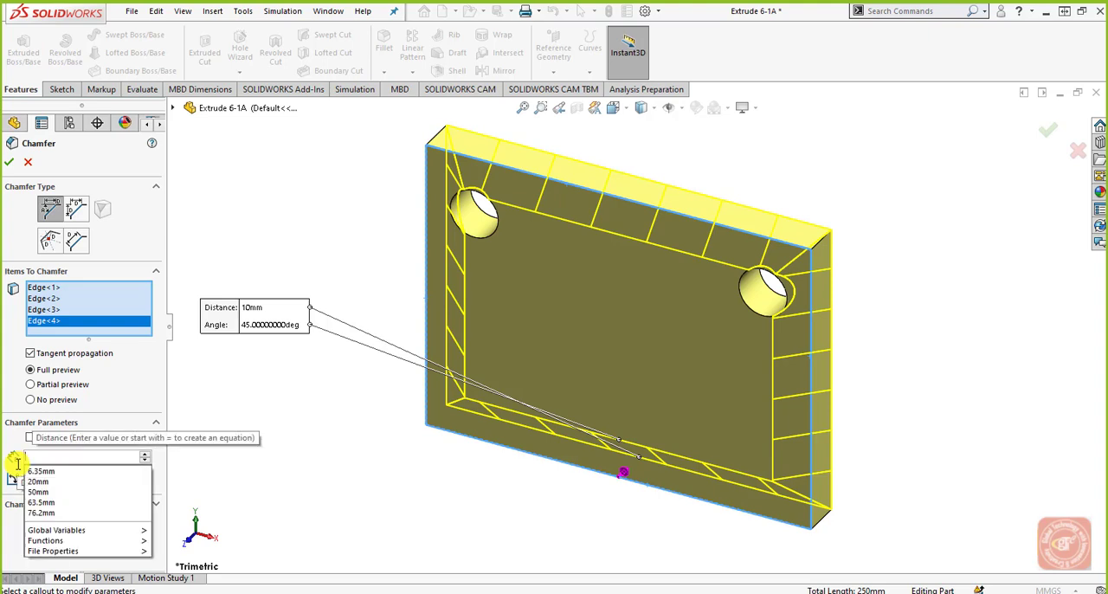
type("=")
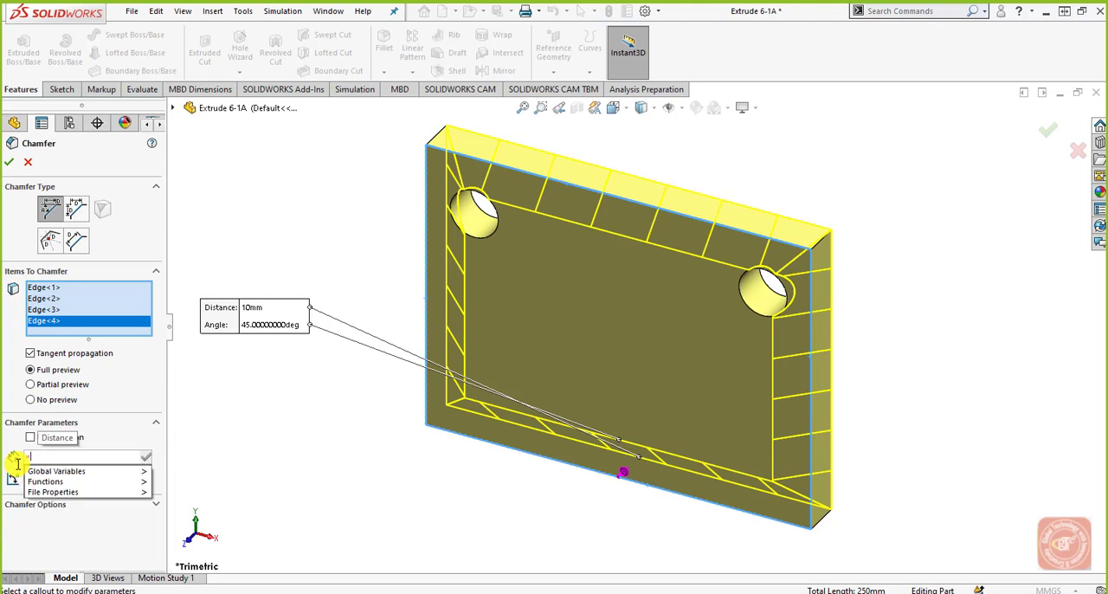
type("ch")
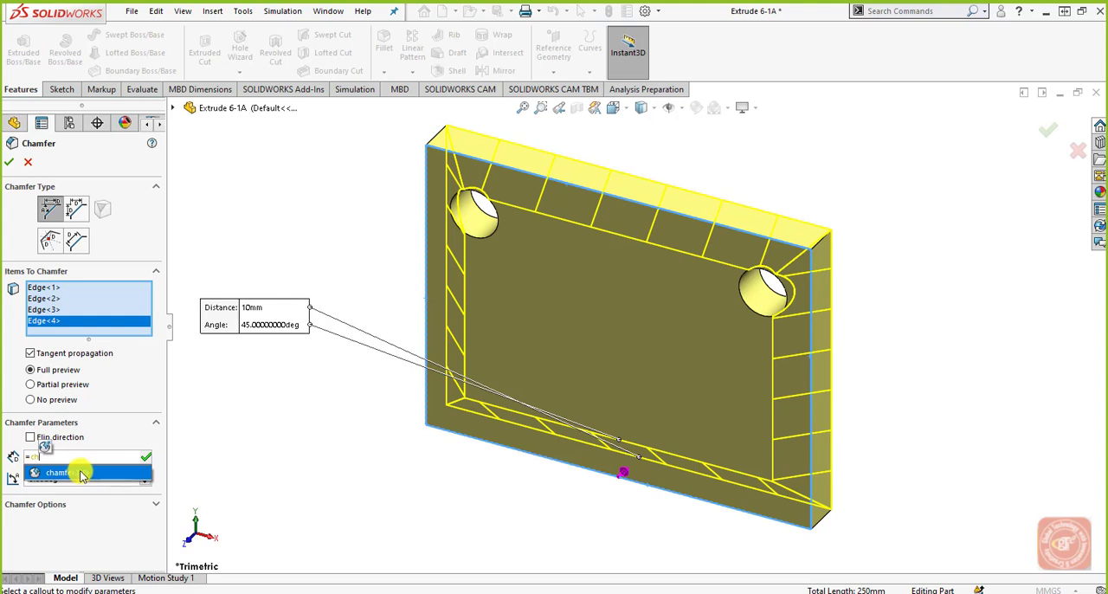
left_click(59, 473)
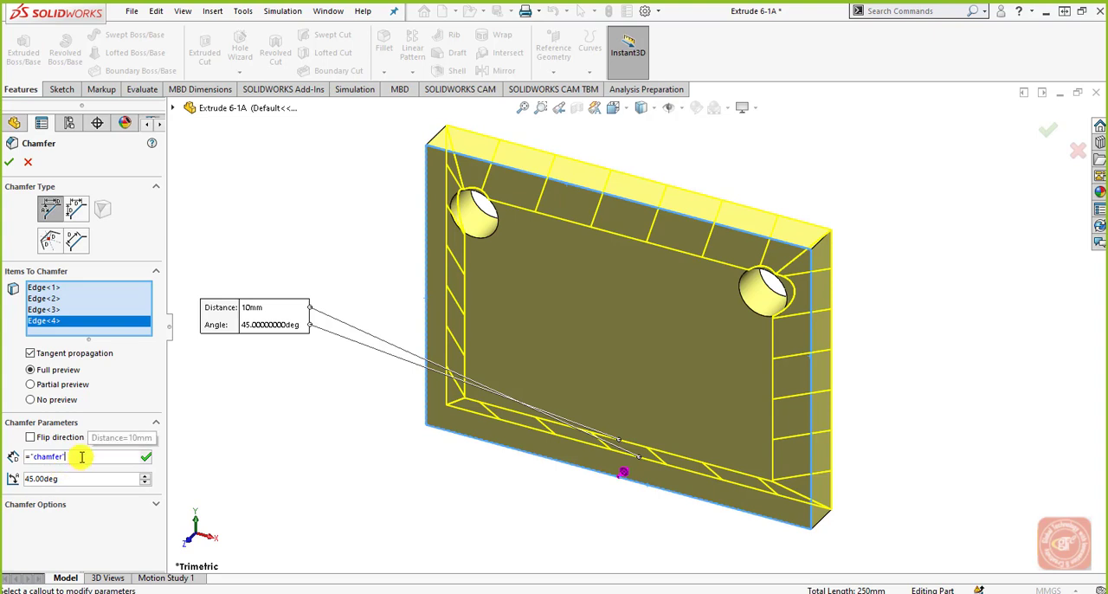
left_click(146, 456)
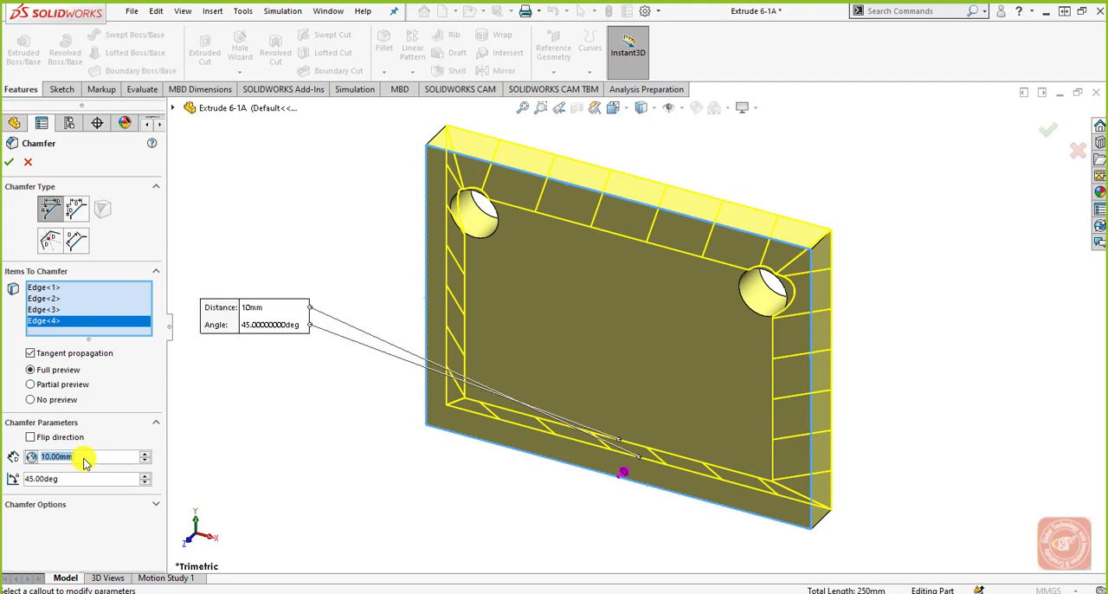
key("BackSpace")
left_click(33, 459)
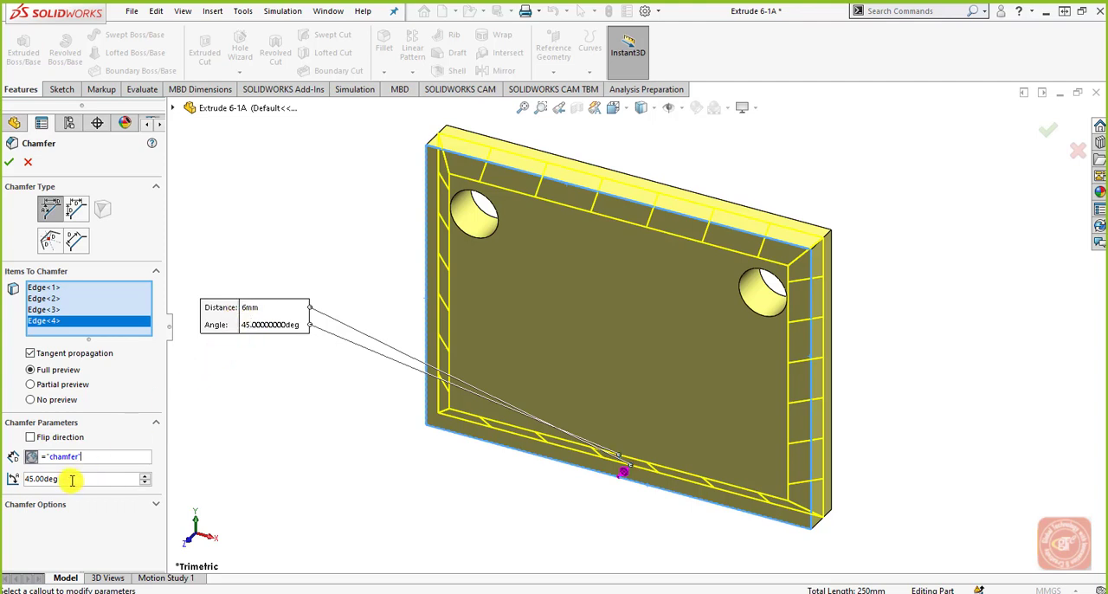
Step: Drive the chamfer angle with the equation sin(90)*10 and complete the chamfer
left_click_drag(74, 479, 22, 487)
key("BackSpace")
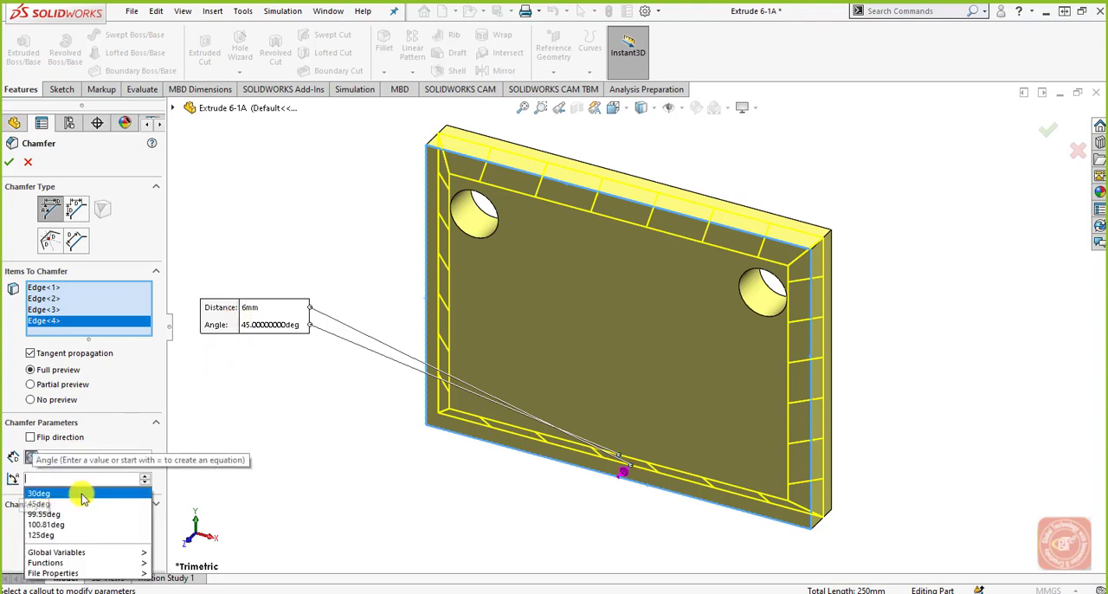
type("=")
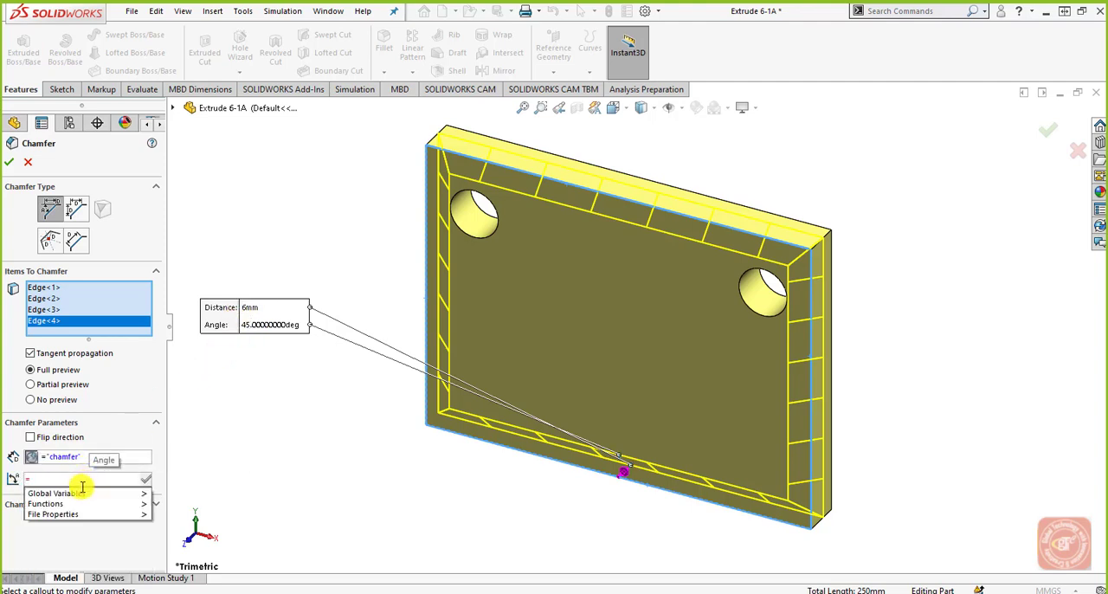
mouse_move(97, 497)
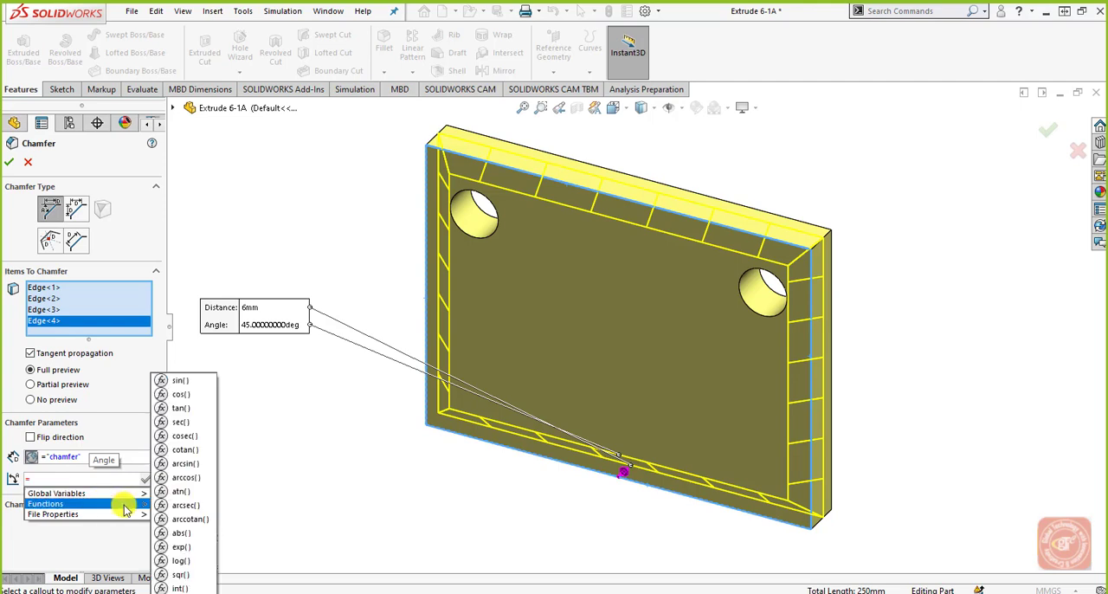
left_click(192, 387)
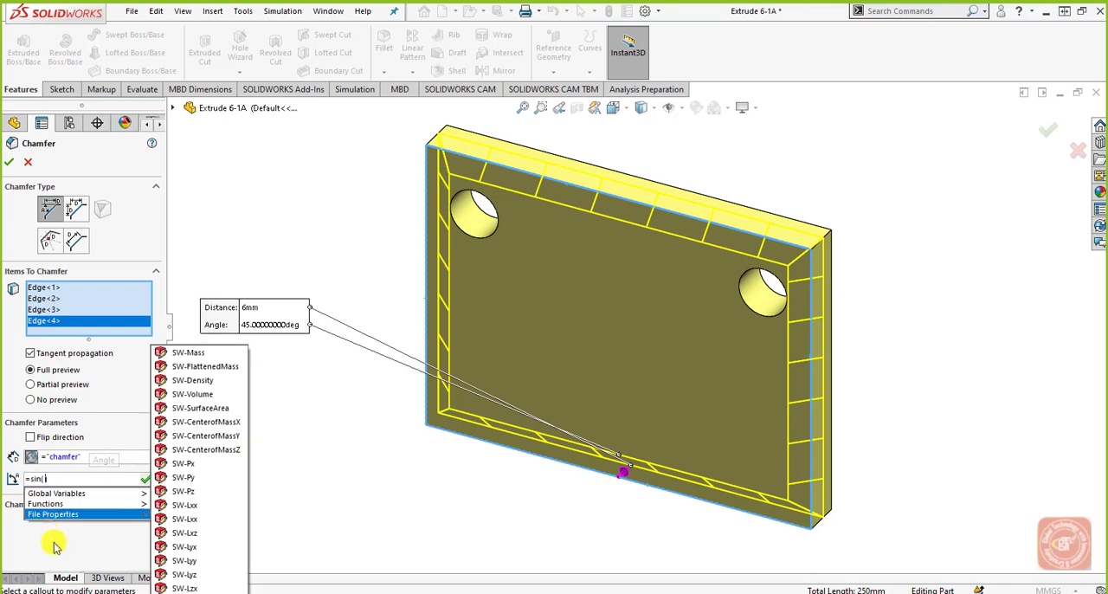
mouse_move(43, 490)
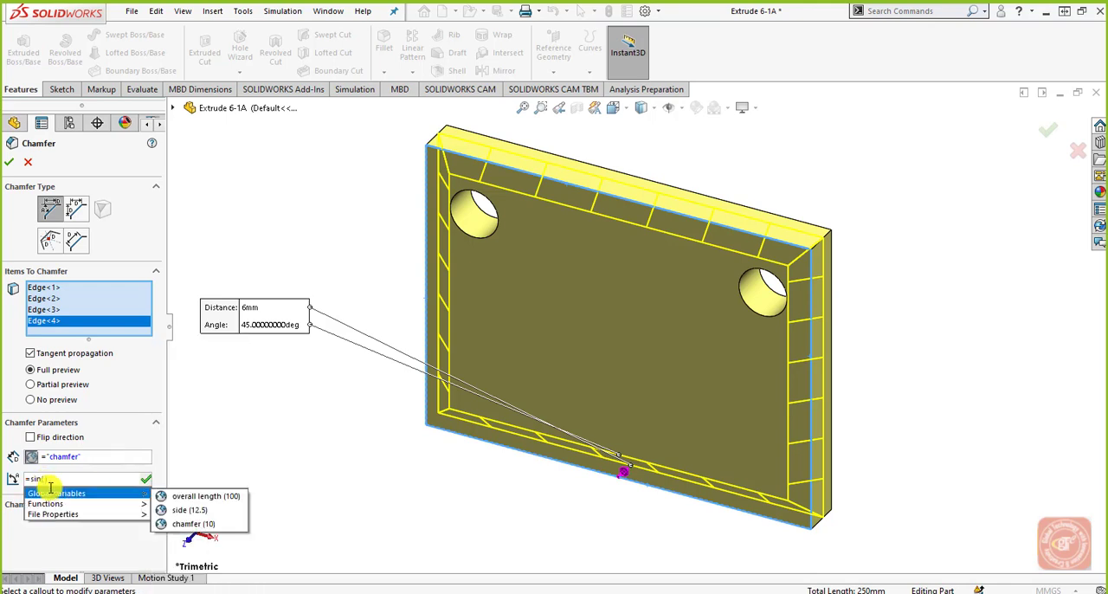
type("90")
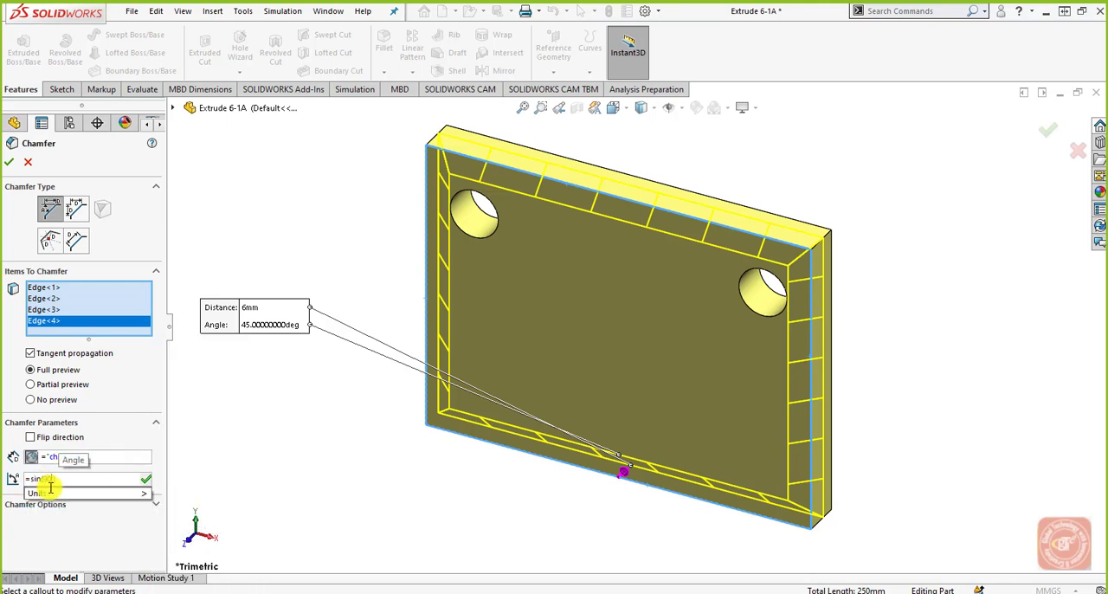
left_click(72, 481)
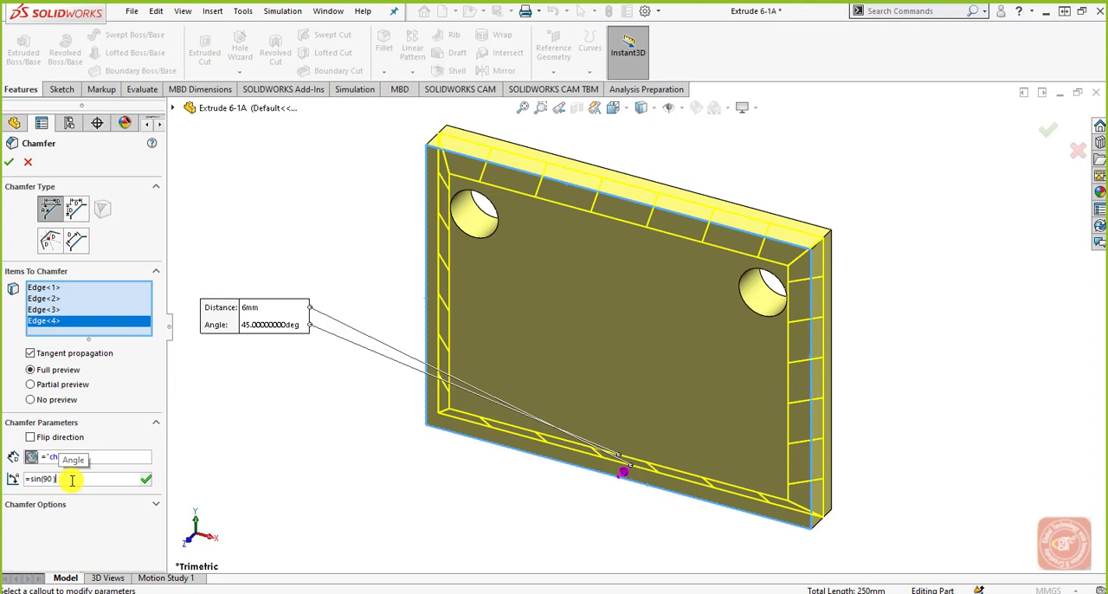
type("*")
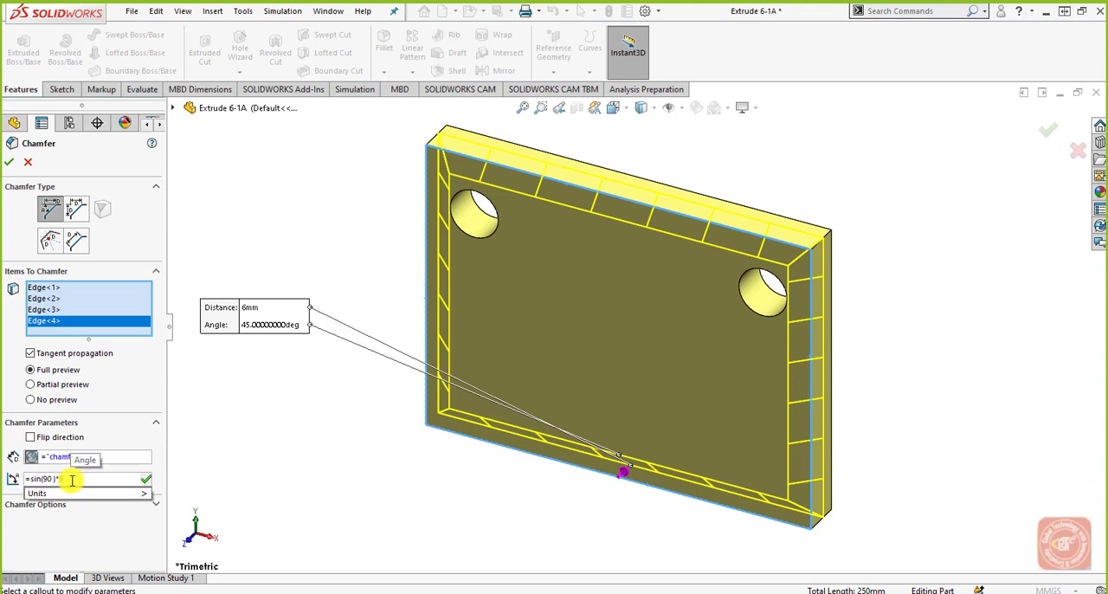
type("10")
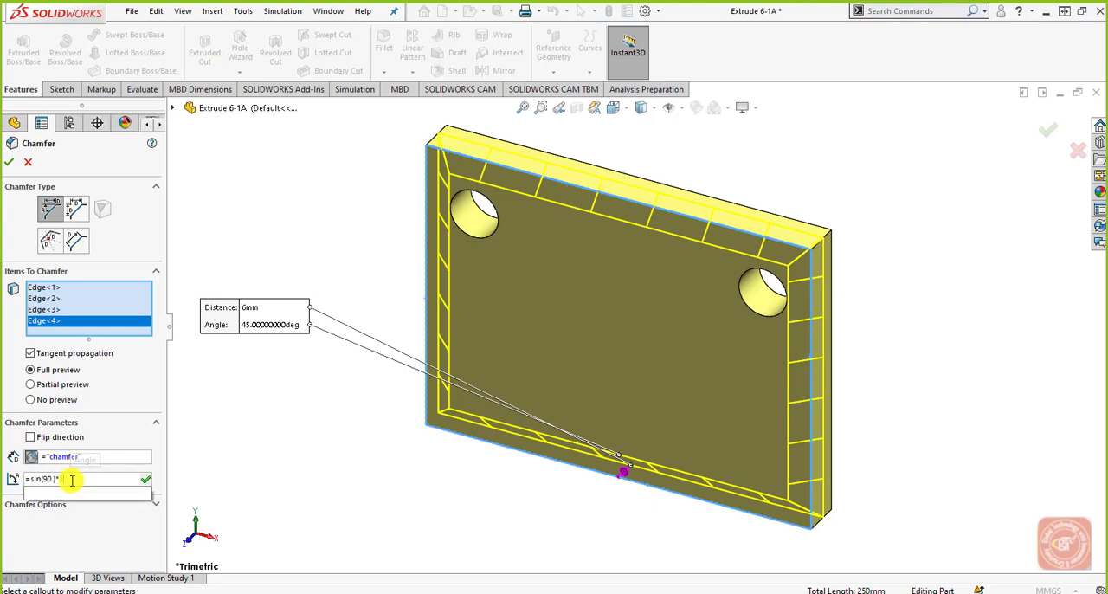
left_click(113, 457)
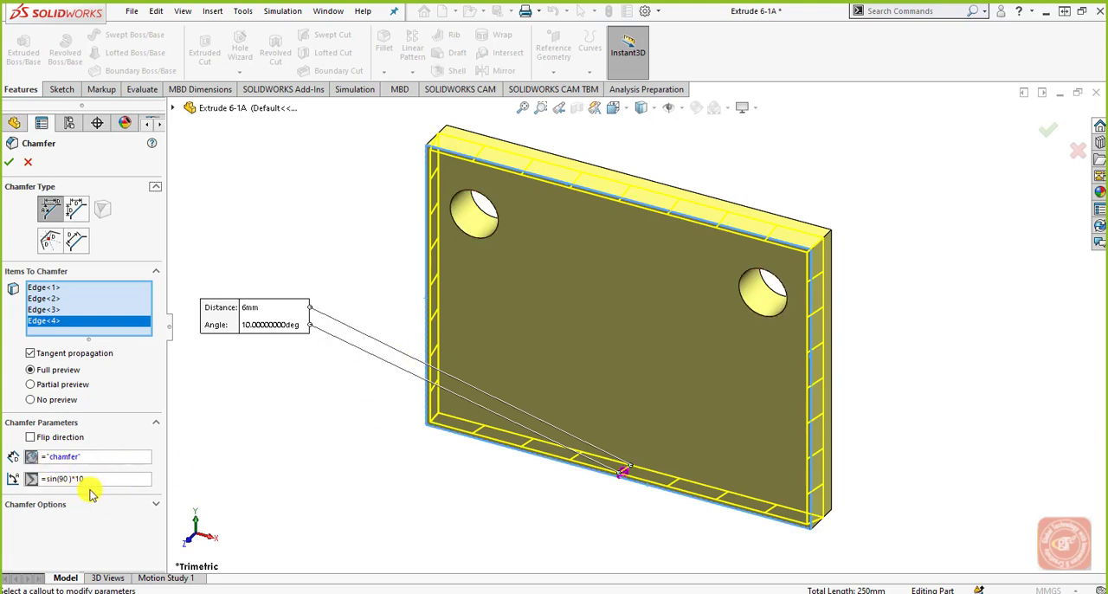
left_click(10, 165)
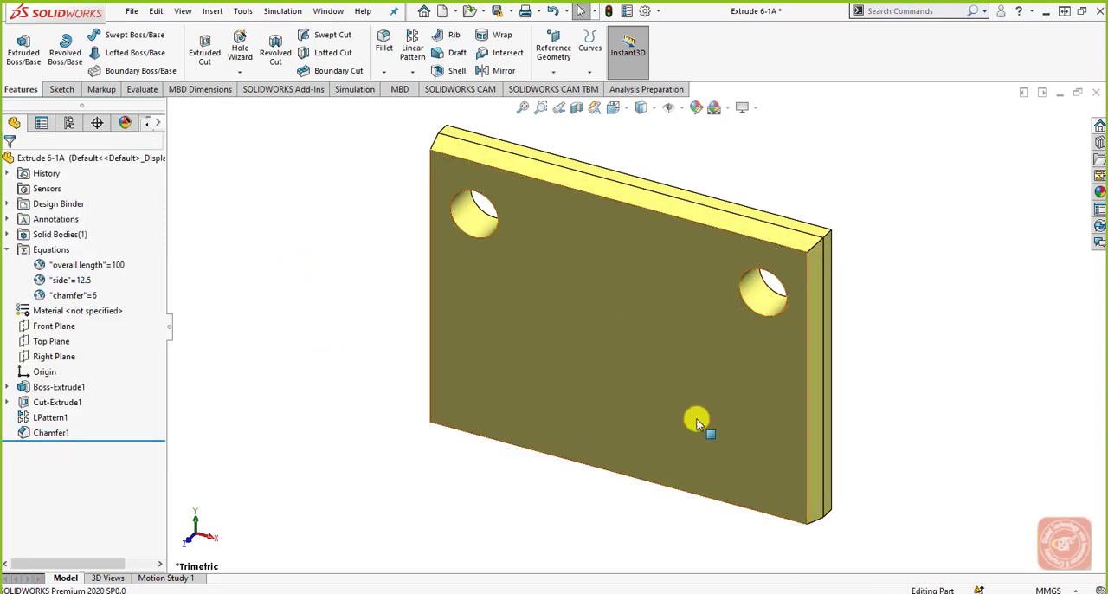
Step: Review the chamfer's distance and angle equations, and save the part converted to the current file version
middle_click_drag(700, 421, 643, 386)
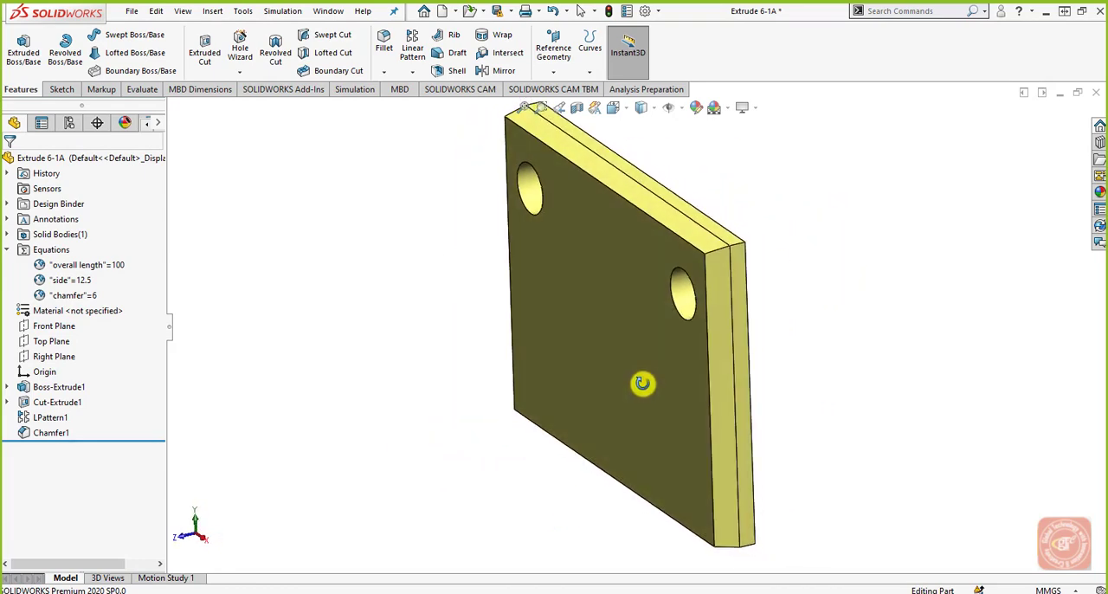
right_click(55, 253)
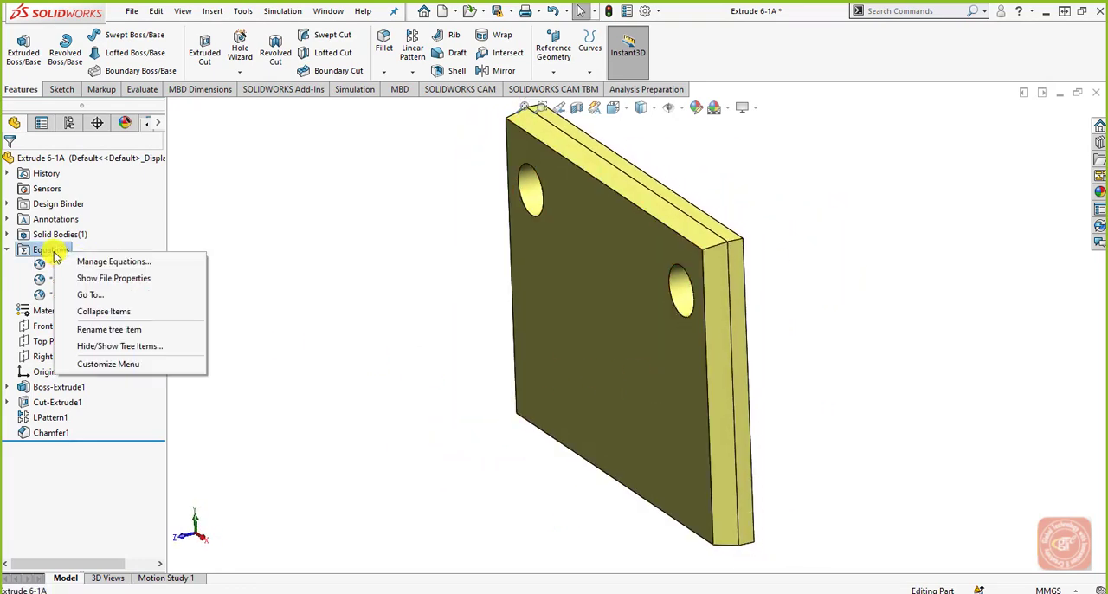
left_click(81, 258)
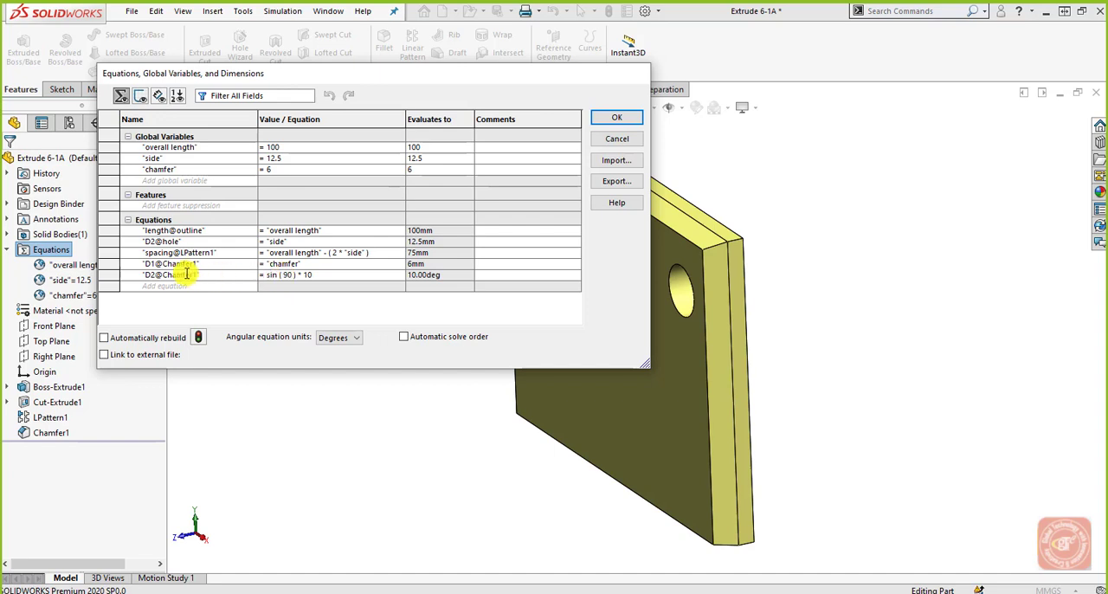
left_click(275, 264)
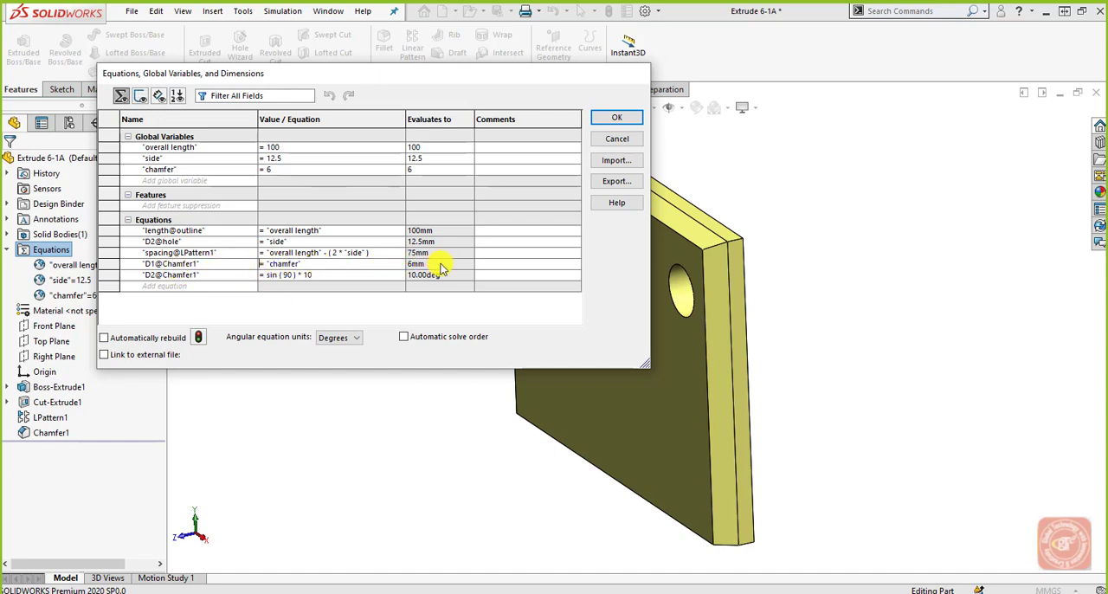
left_click(616, 117)
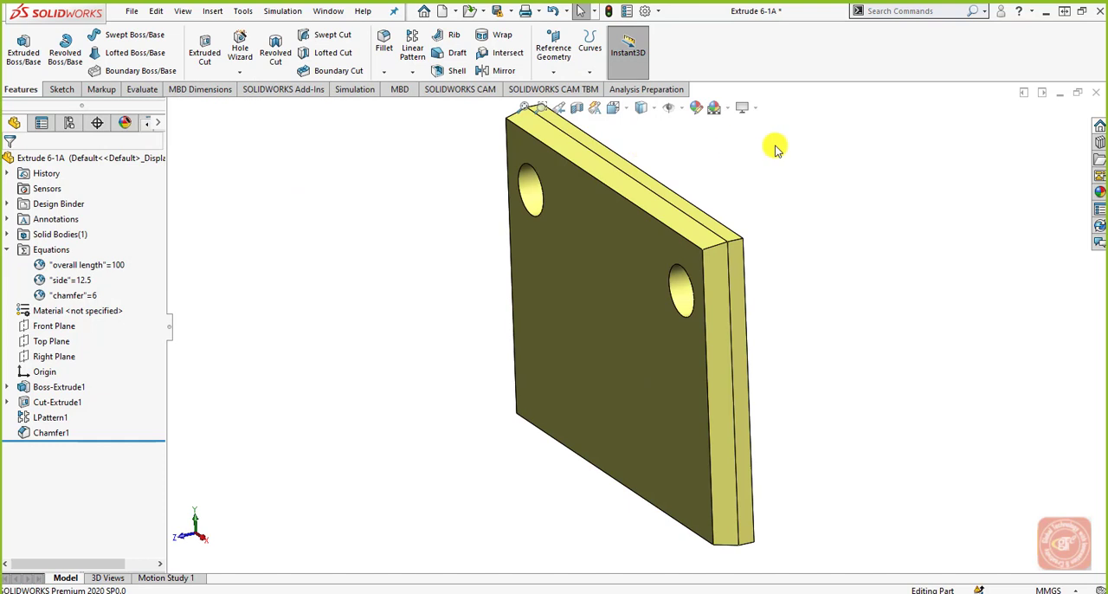
left_click(497, 10)
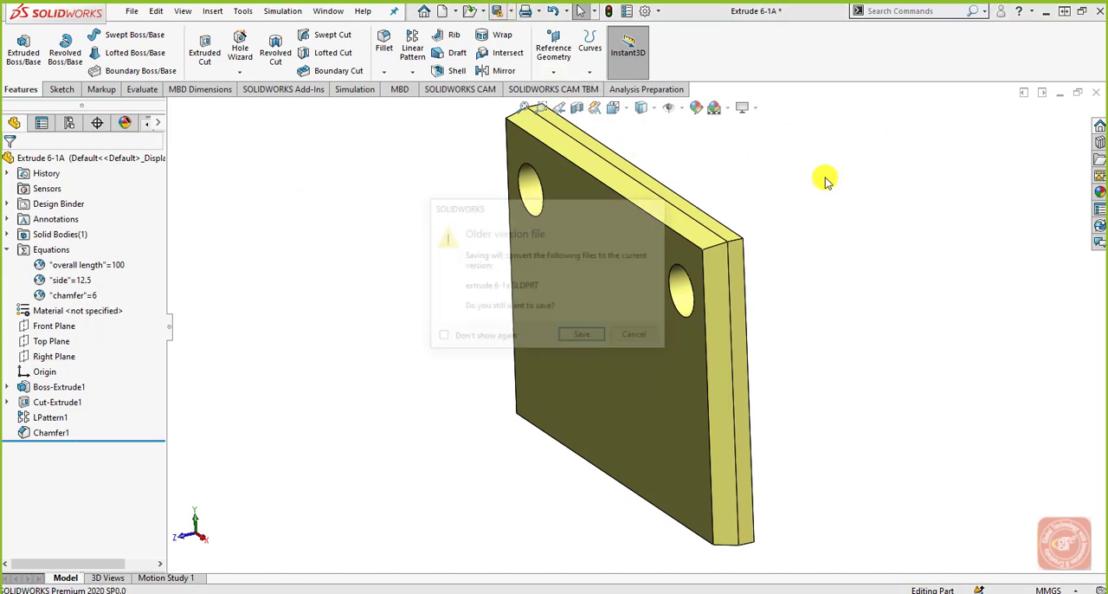
left_click(594, 338)
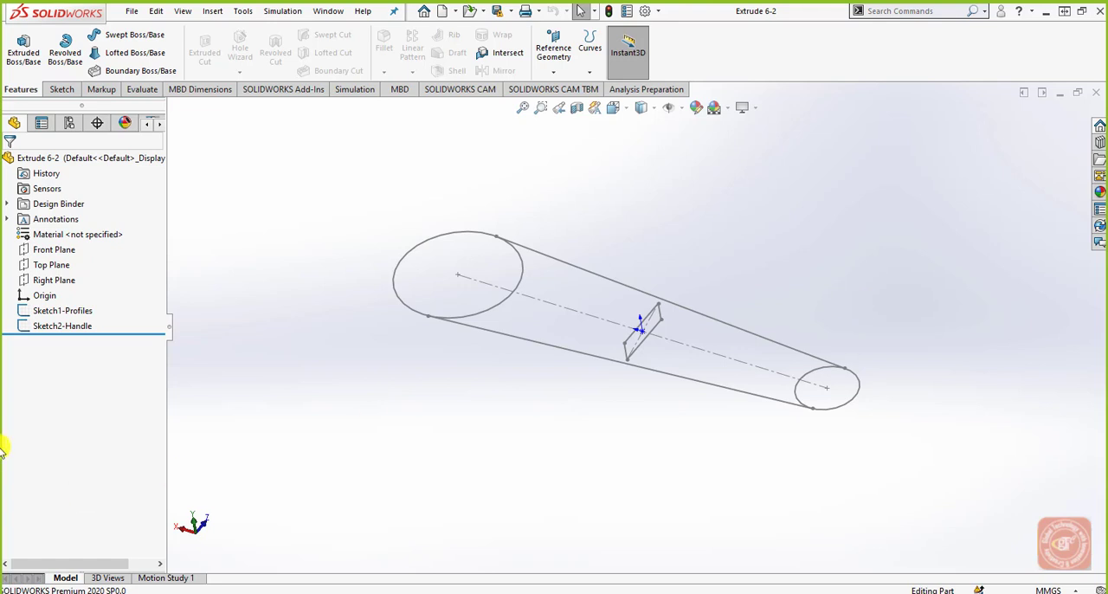
Step: Examine the profiles and handle sketches of the Extrude 6-2 part and the Top and Right planes they lie on
left_click(76, 313)
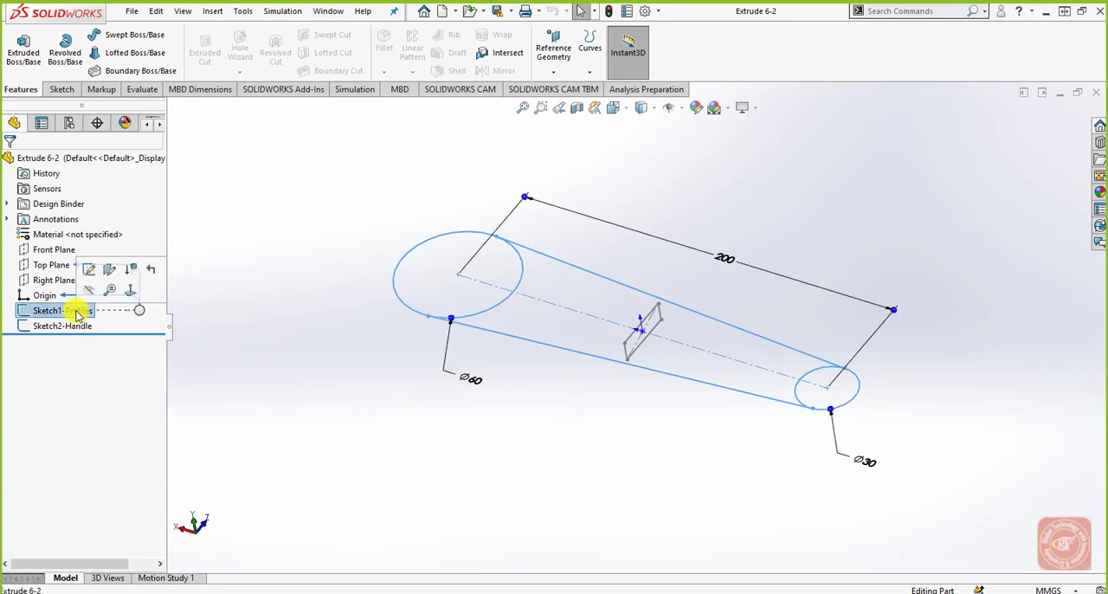
left_click(72, 328)
left_click(272, 340)
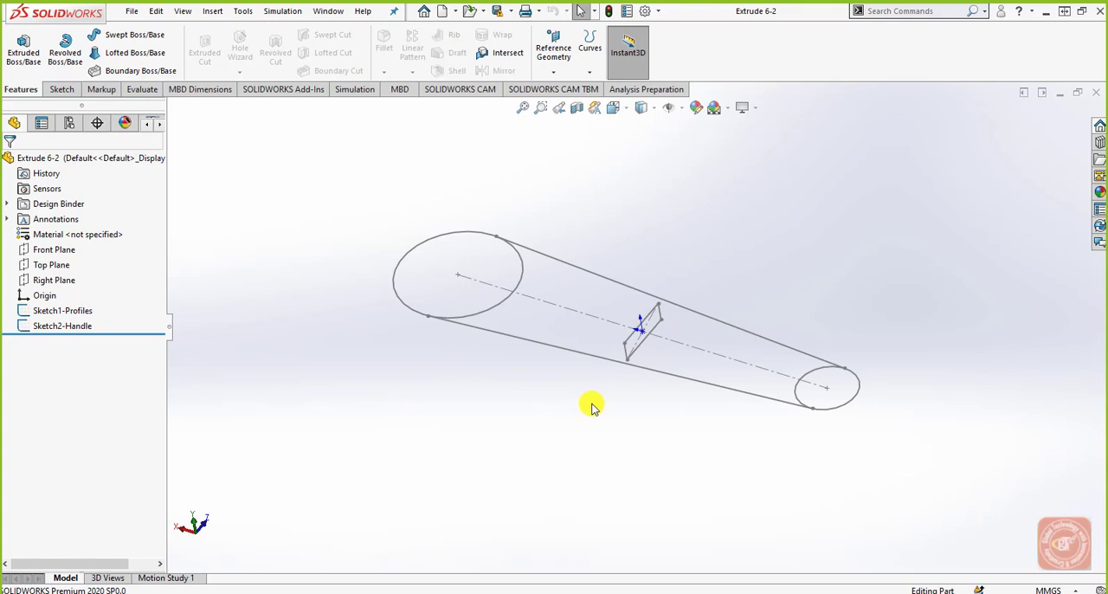
middle_click_drag(592, 407, 591, 332)
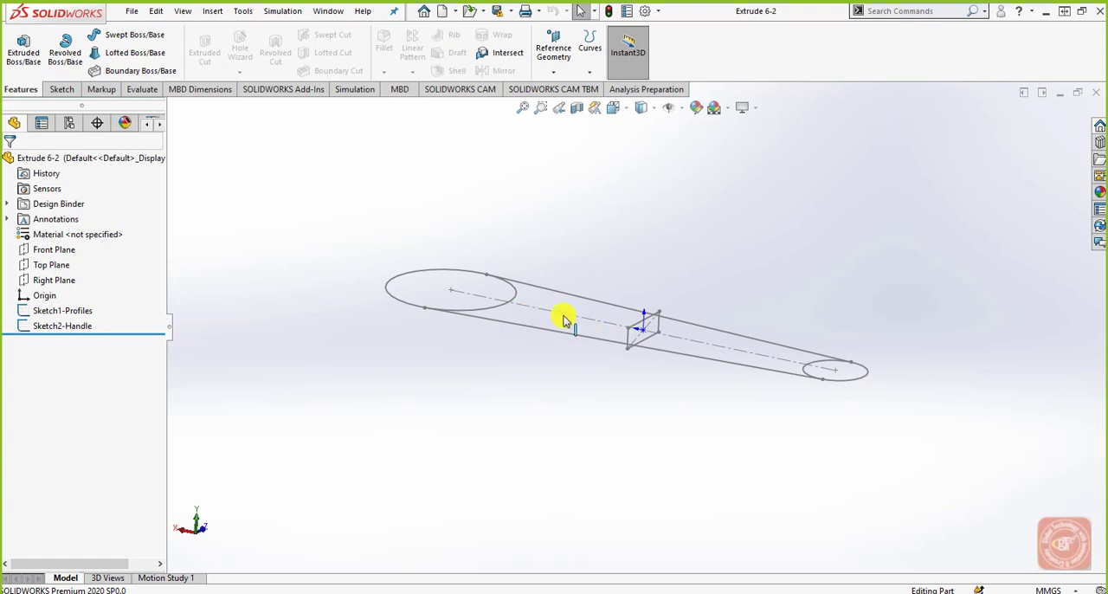
left_click(54, 279)
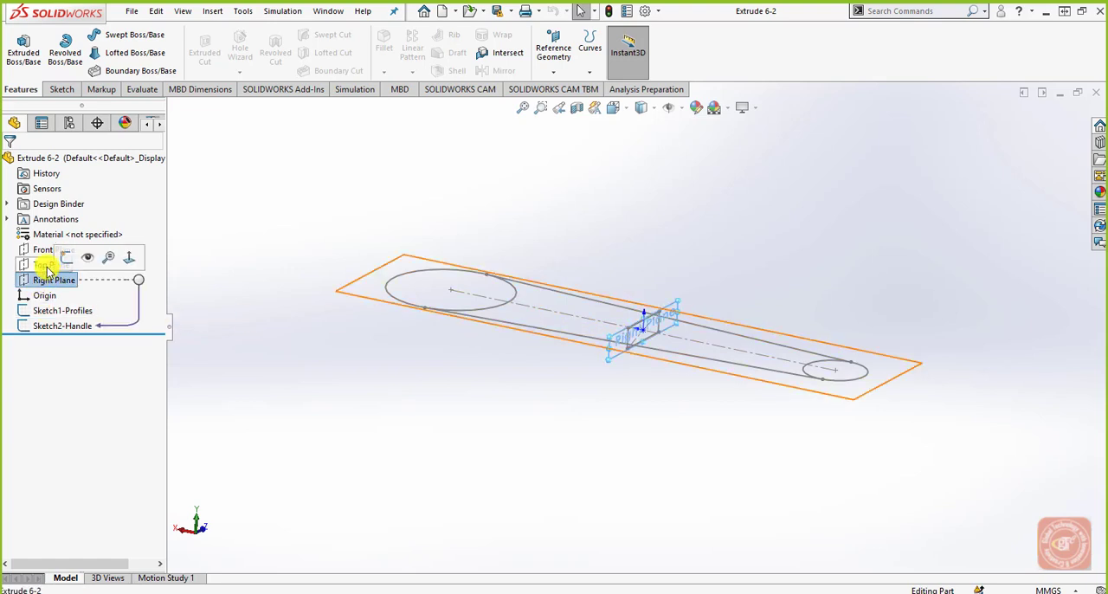
left_click(45, 264)
left_click(360, 357)
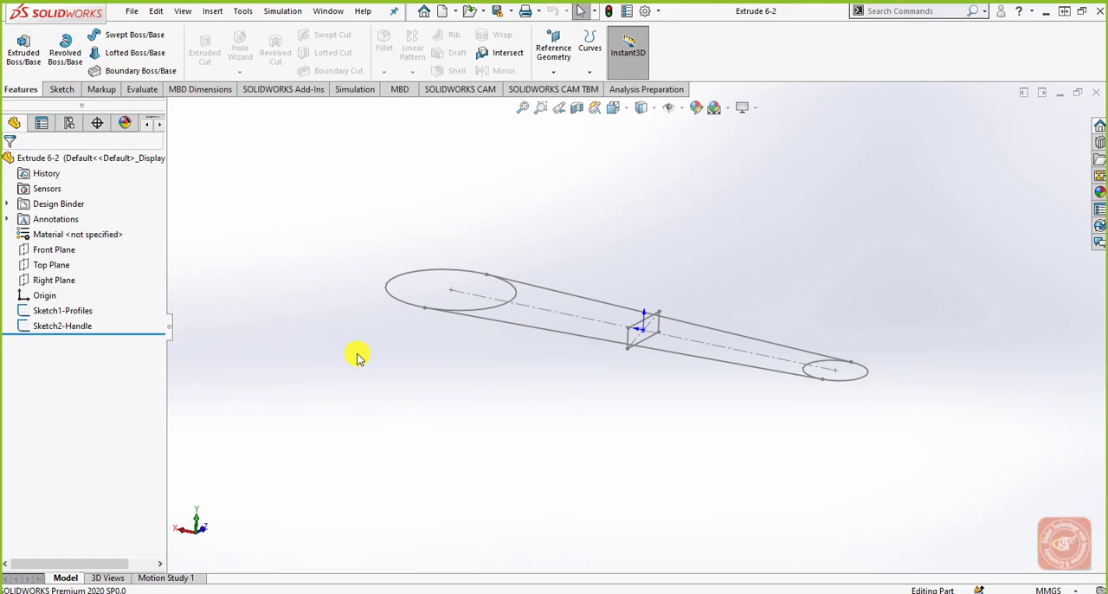
middle_click_drag(582, 287, 571, 327)
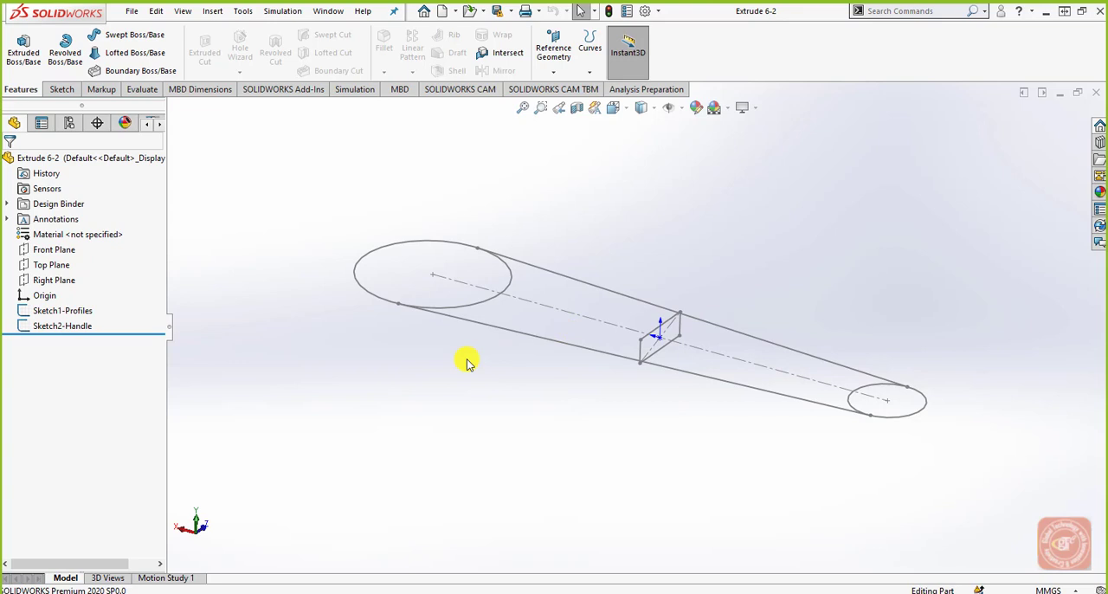
Step: Extrude the large end circle of the profiles sketch as a Mid Plane boss with a depth of 20 mm
left_click(472, 308)
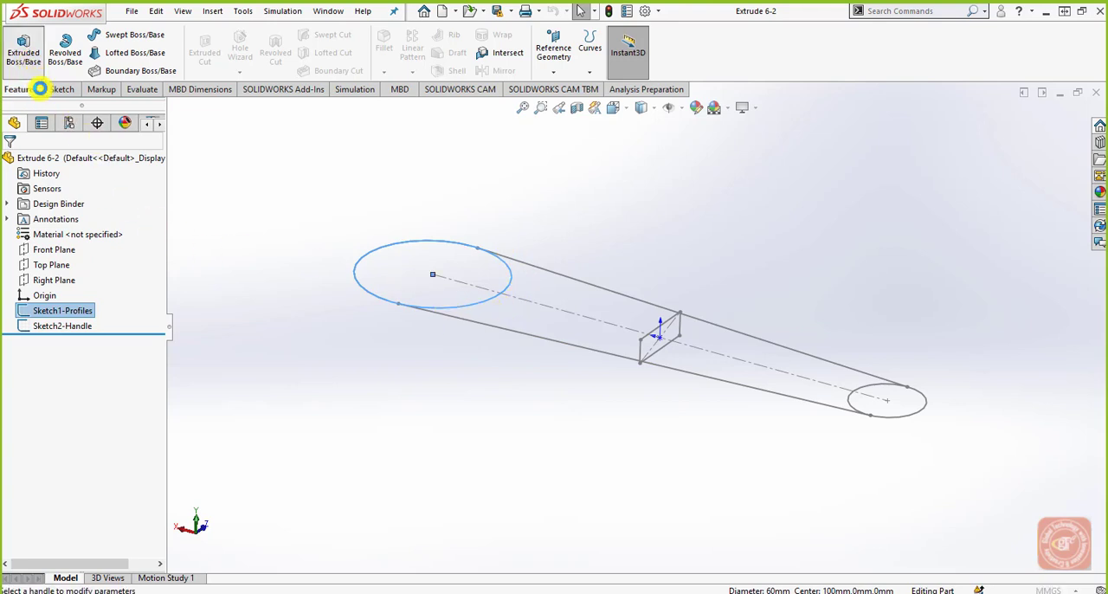
left_click(23, 49)
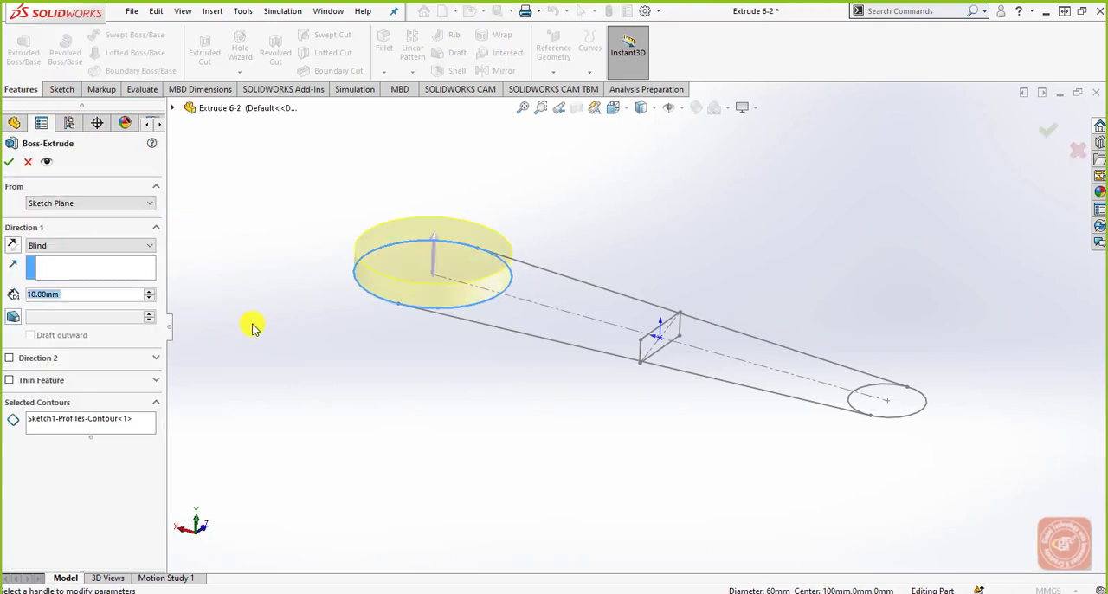
left_click(130, 246)
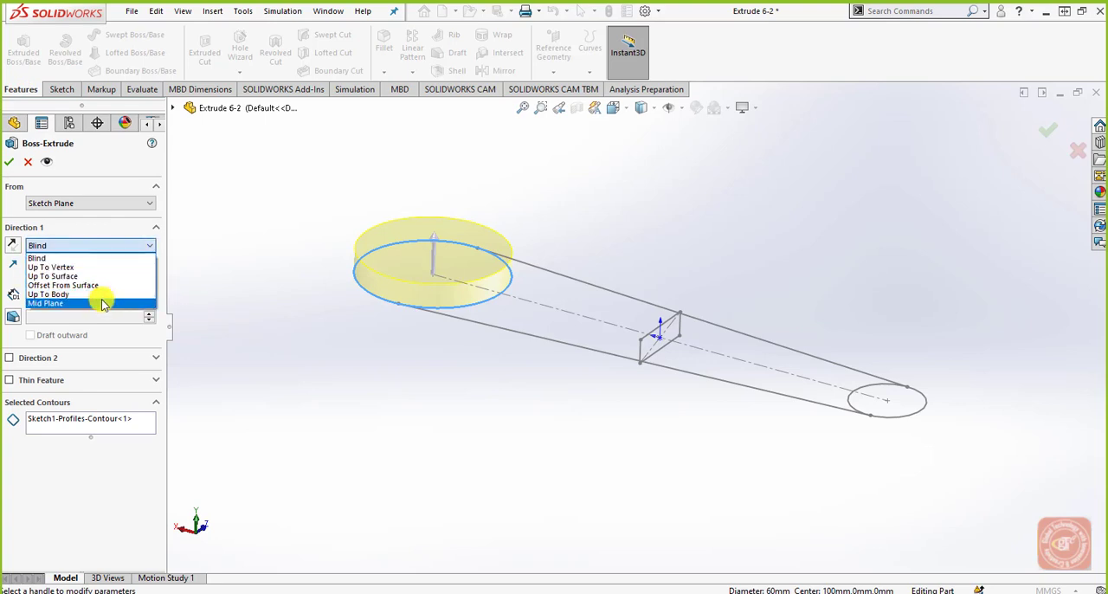
left_click(101, 303)
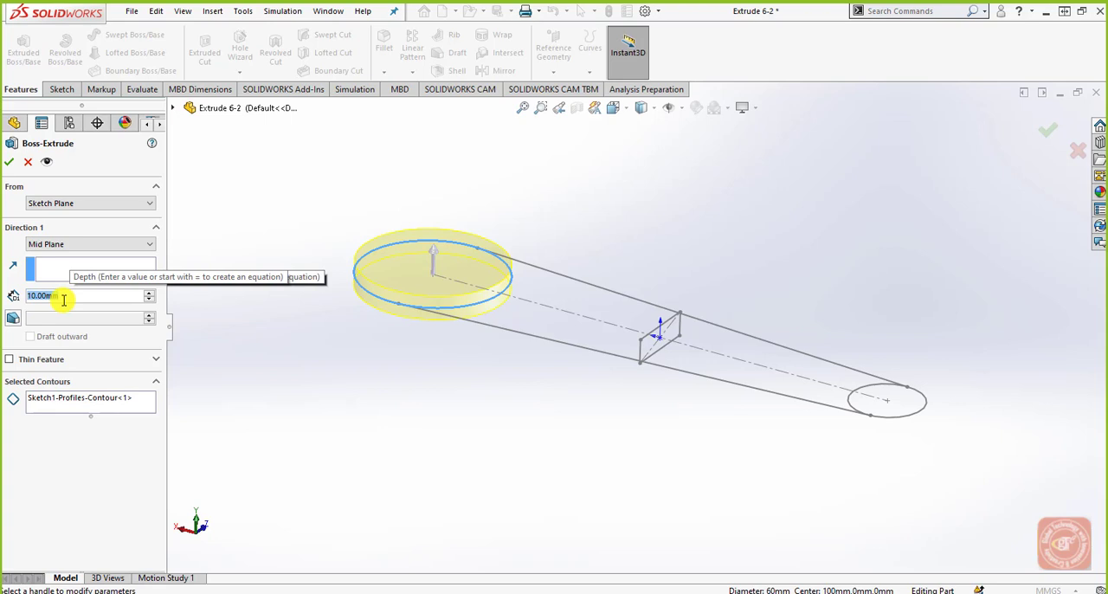
scroll(63, 300, "up", 1)
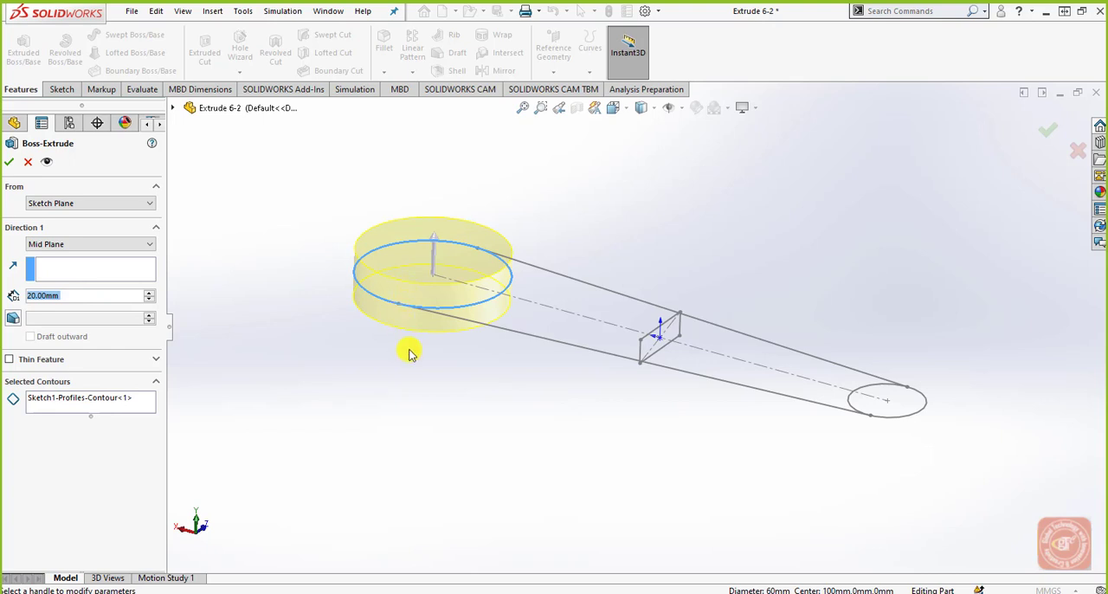
middle_click_drag(512, 374, 507, 369)
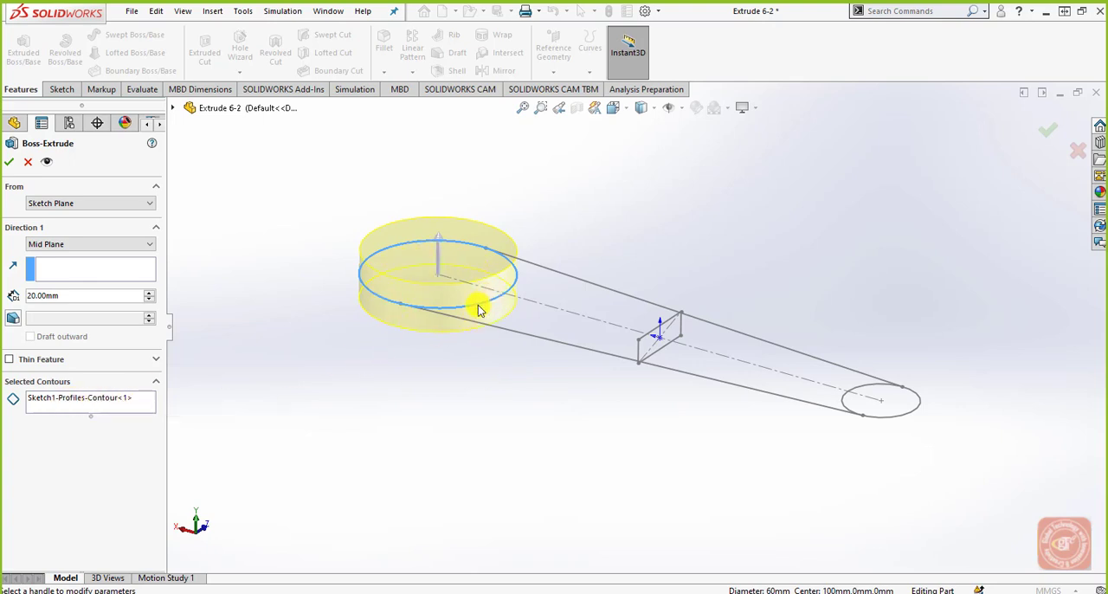
left_click(8, 162)
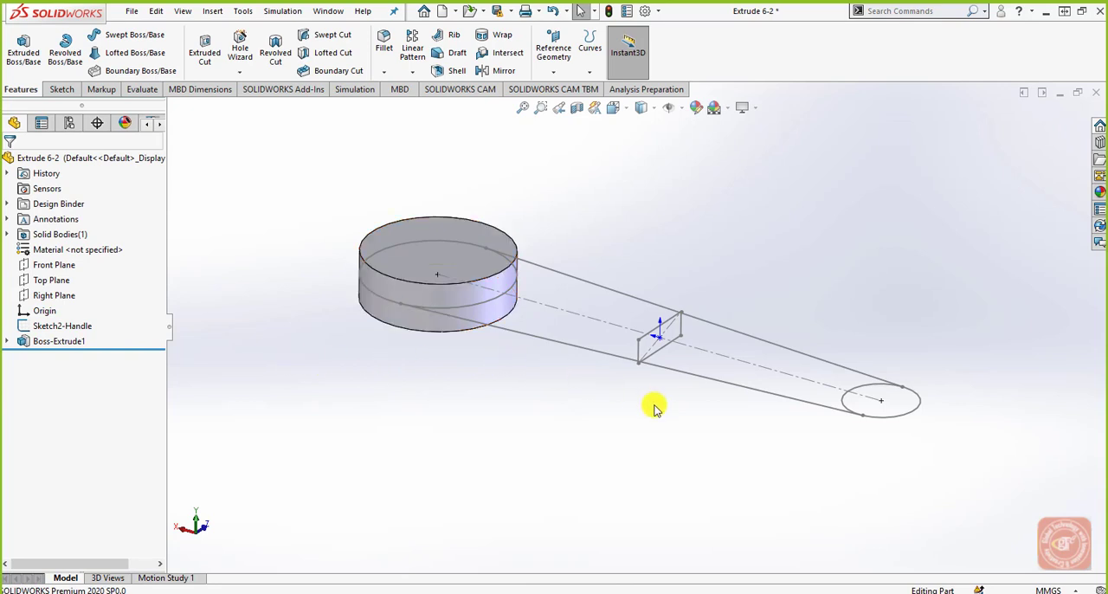
Step: Extrude the small end circle of the profiles sketch as a Mid Plane boss with a depth of 40 mm
left_click(876, 391)
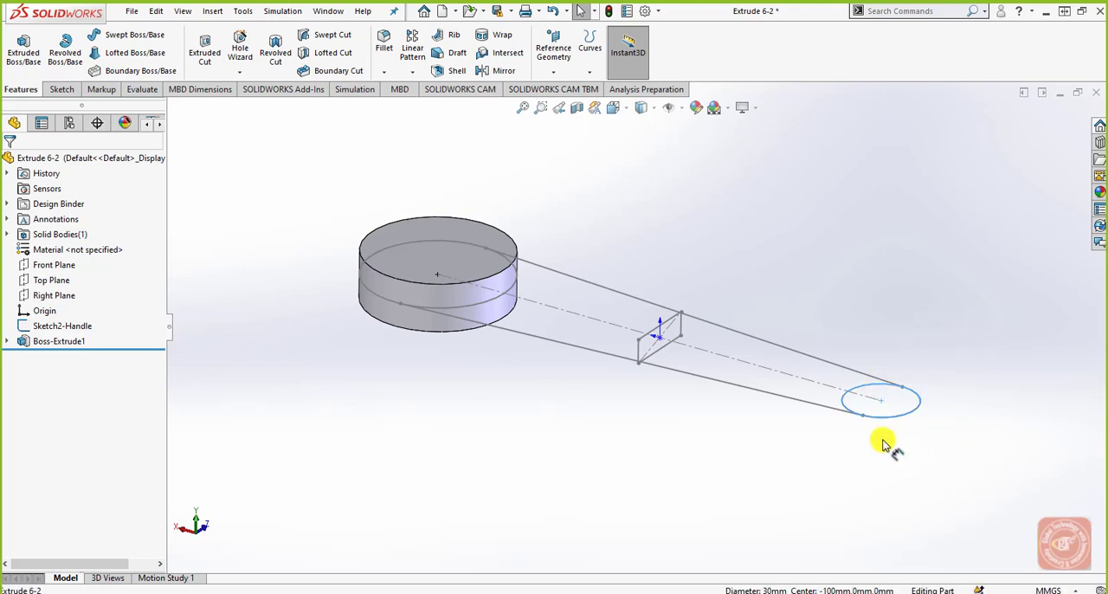
left_click(24, 47)
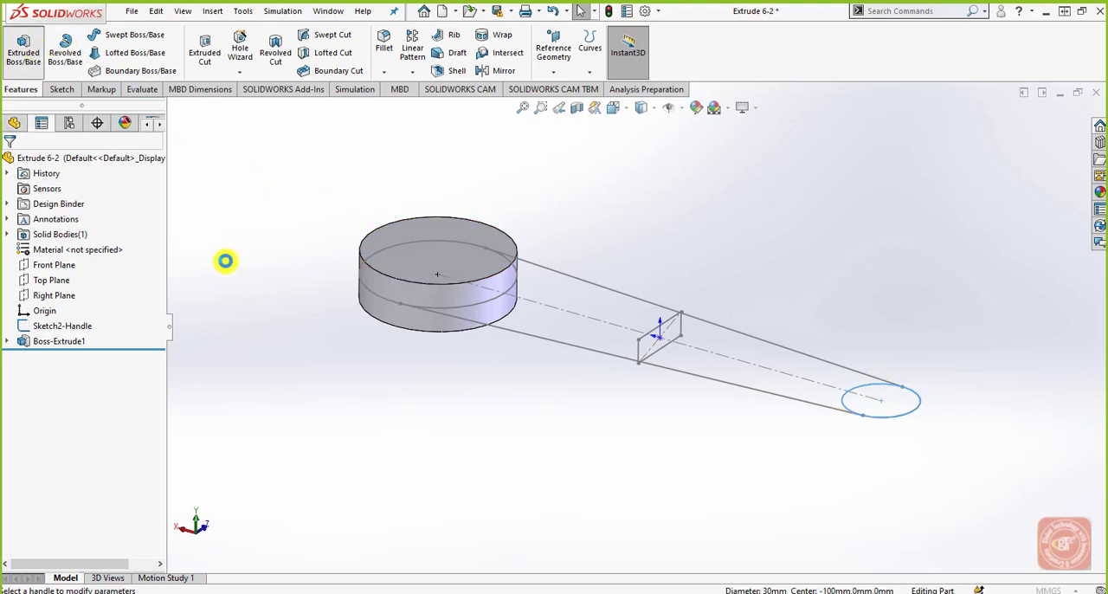
left_click(104, 246)
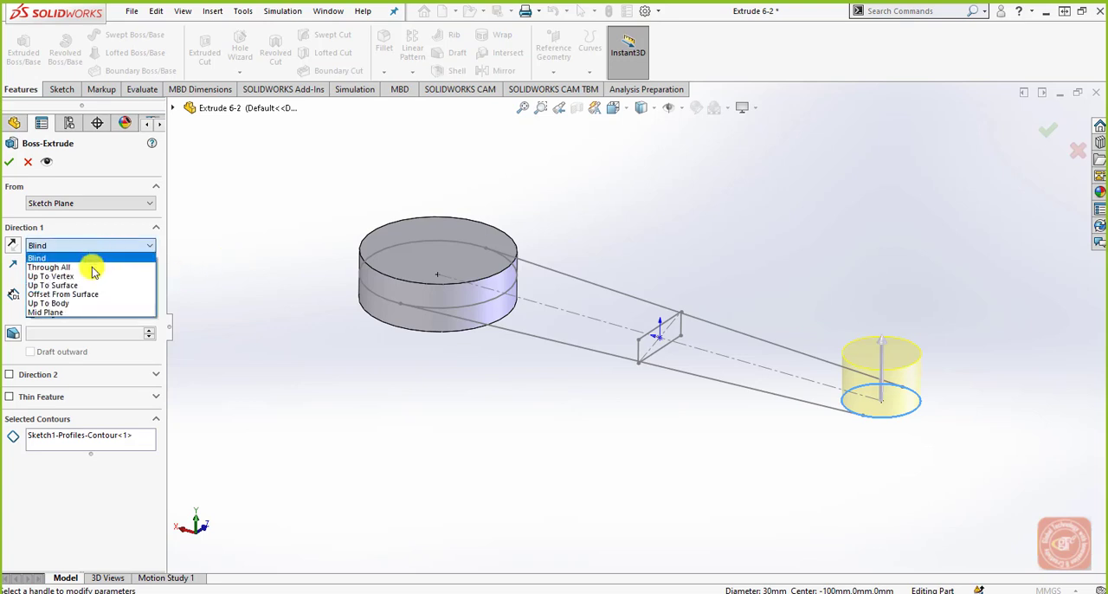
left_click(79, 313)
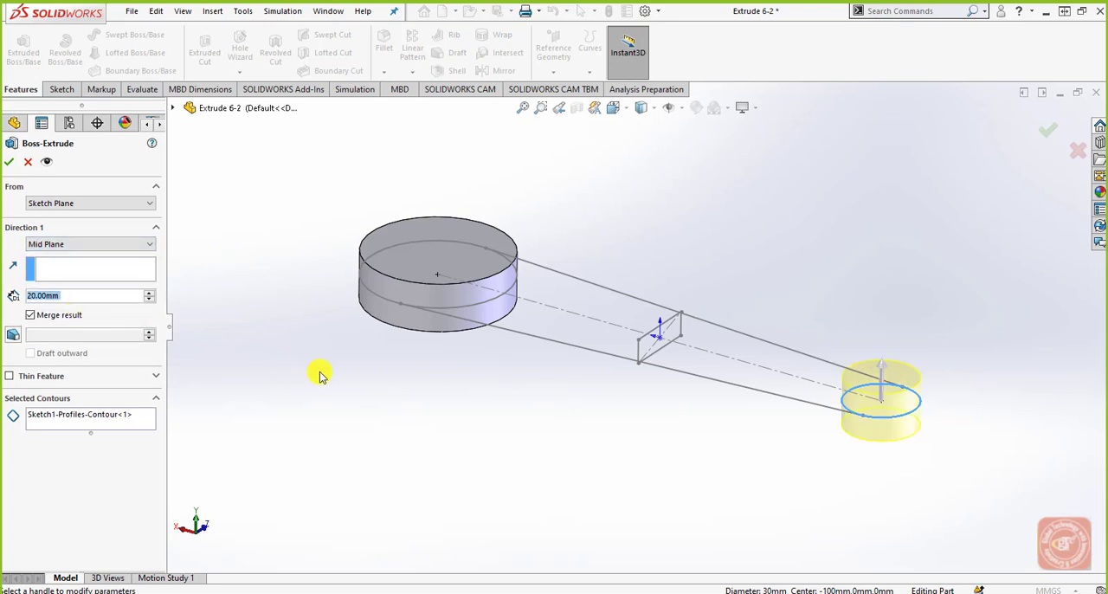
left_click_drag(86, 297, 1, 298)
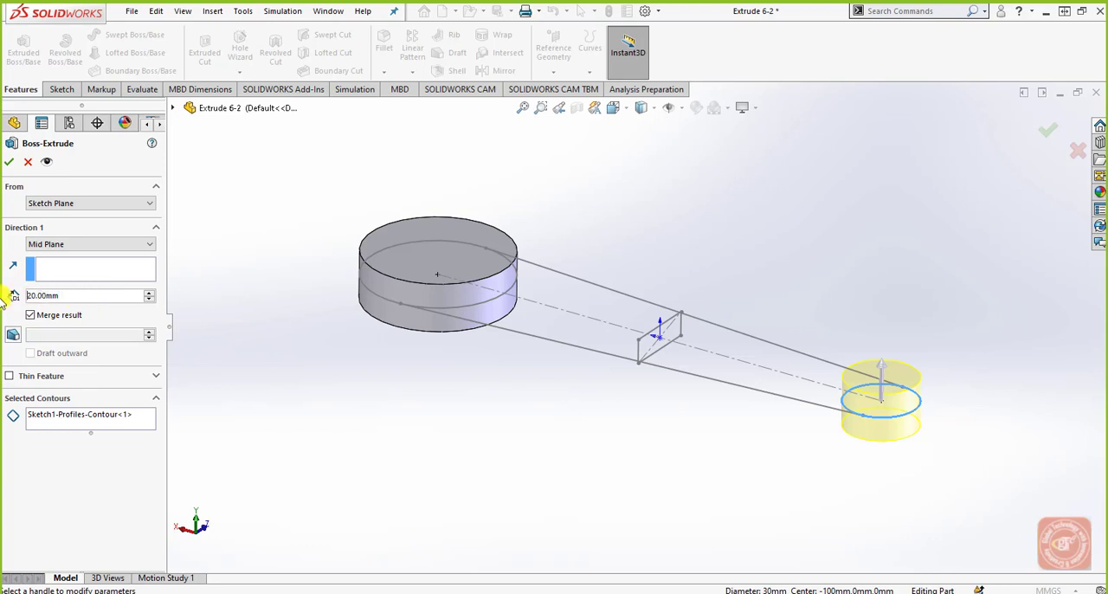
left_click(39, 297)
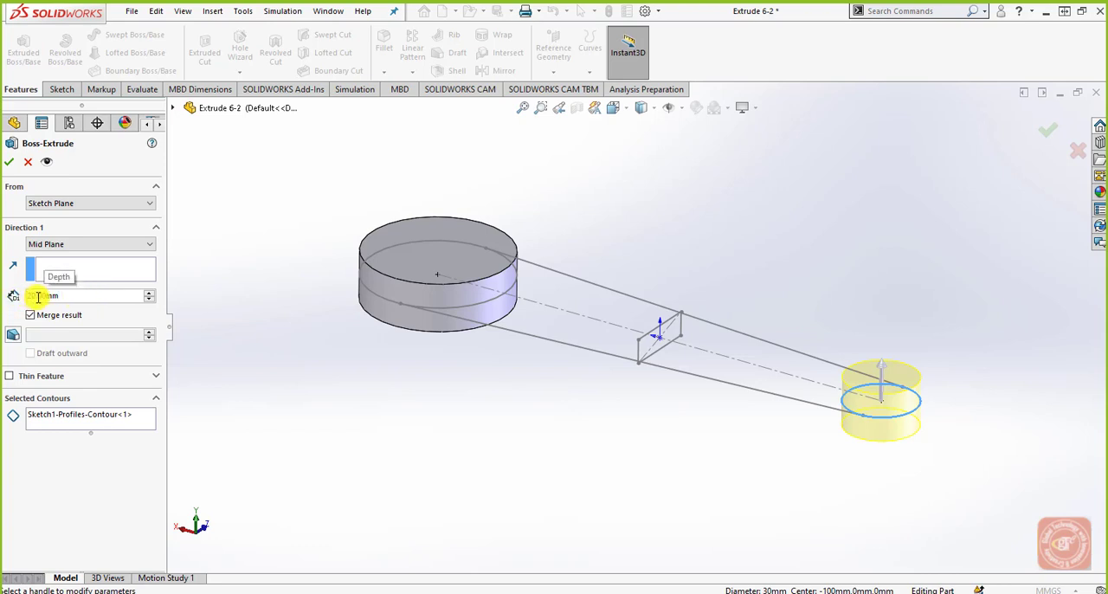
key("BackSpace")
key("BackSpace")
type("40")
key("Return")
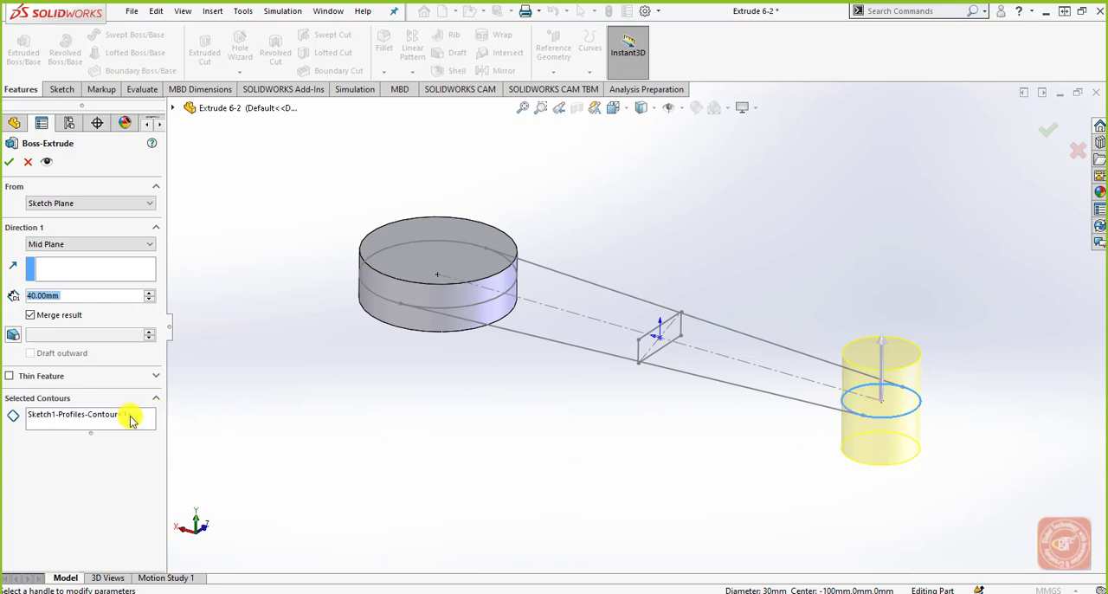
left_click(10, 162)
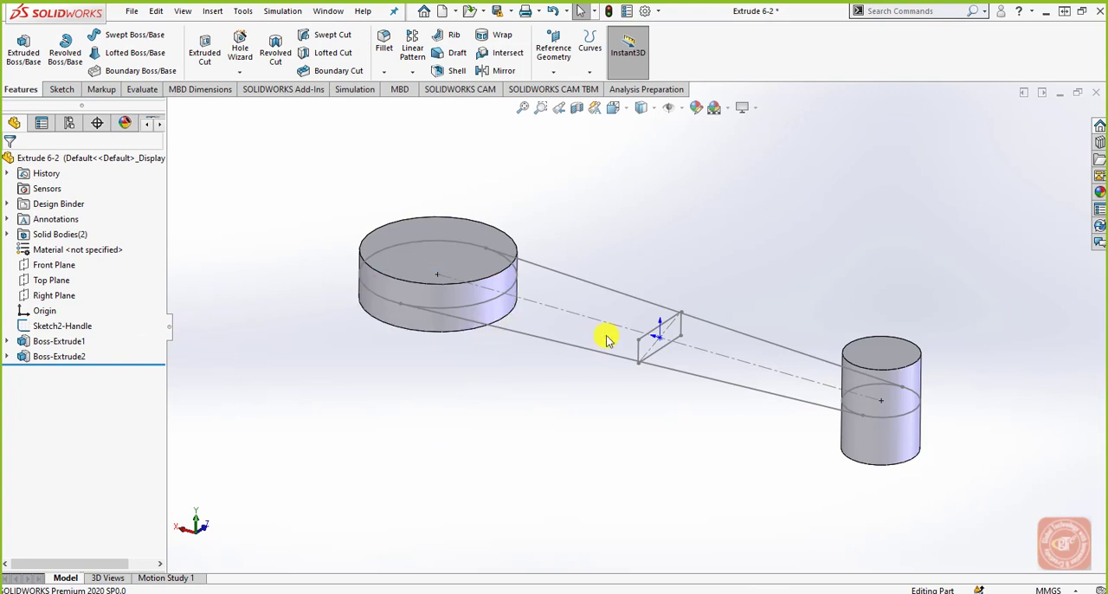
Step: Begin a Boss-Extrude of the rectangular handle sketch toward the large cylinder with a blind depth of 85 mm
middle_click_drag(823, 458, 854, 465)
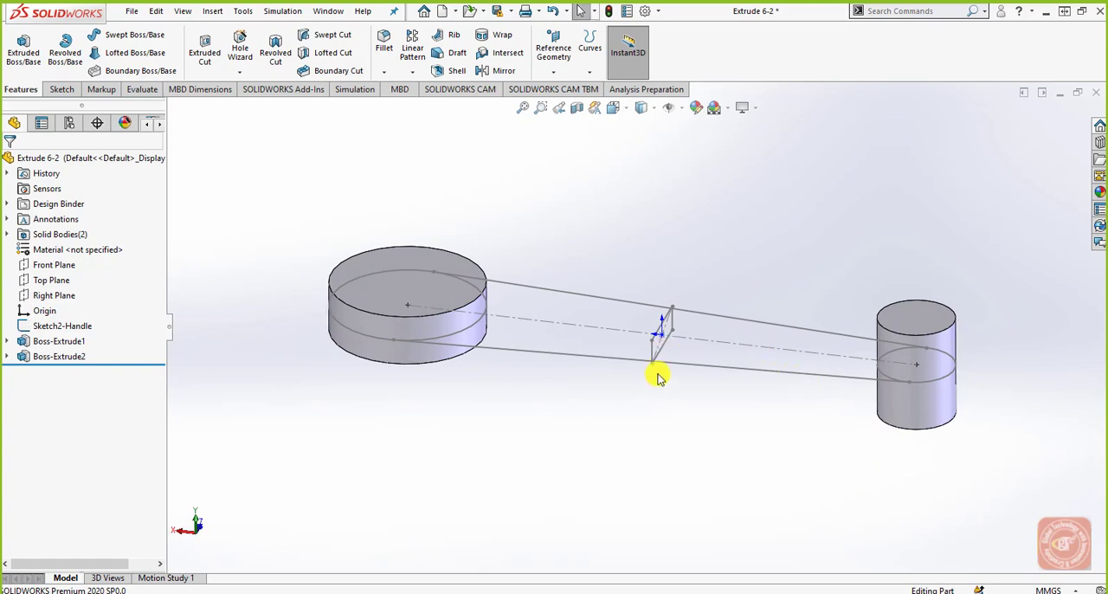
middle_click_drag(658, 375, 640, 339)
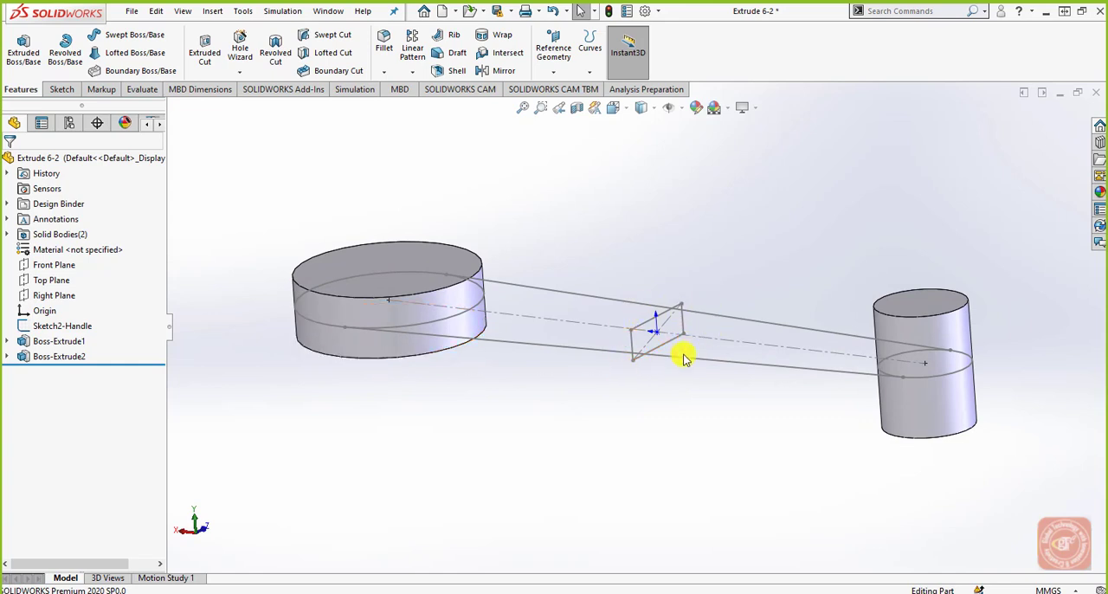
scroll(592, 330, "down", 1)
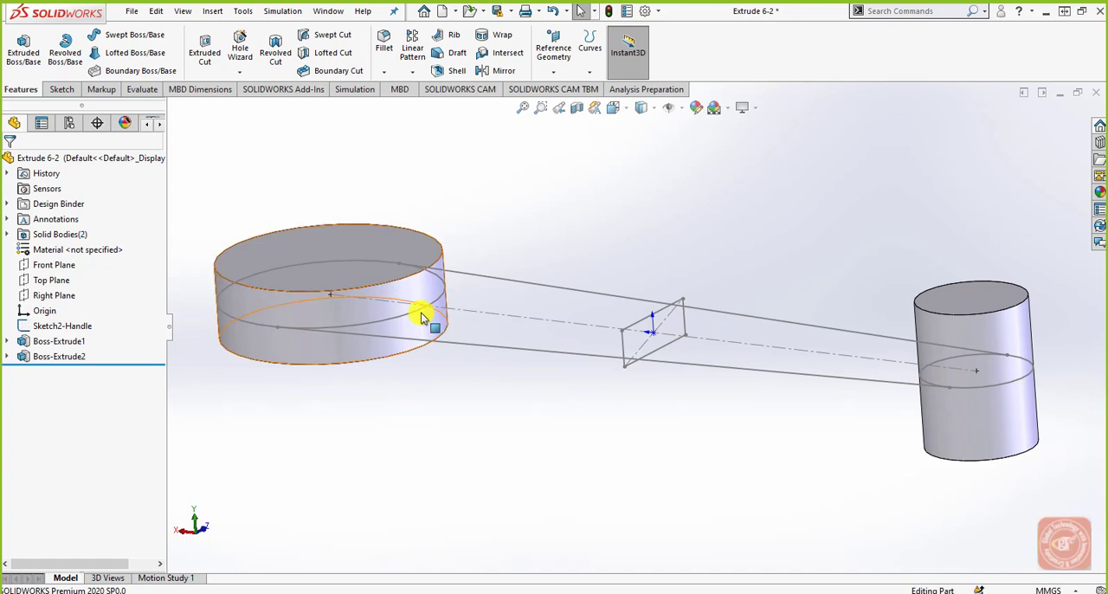
left_click(638, 327)
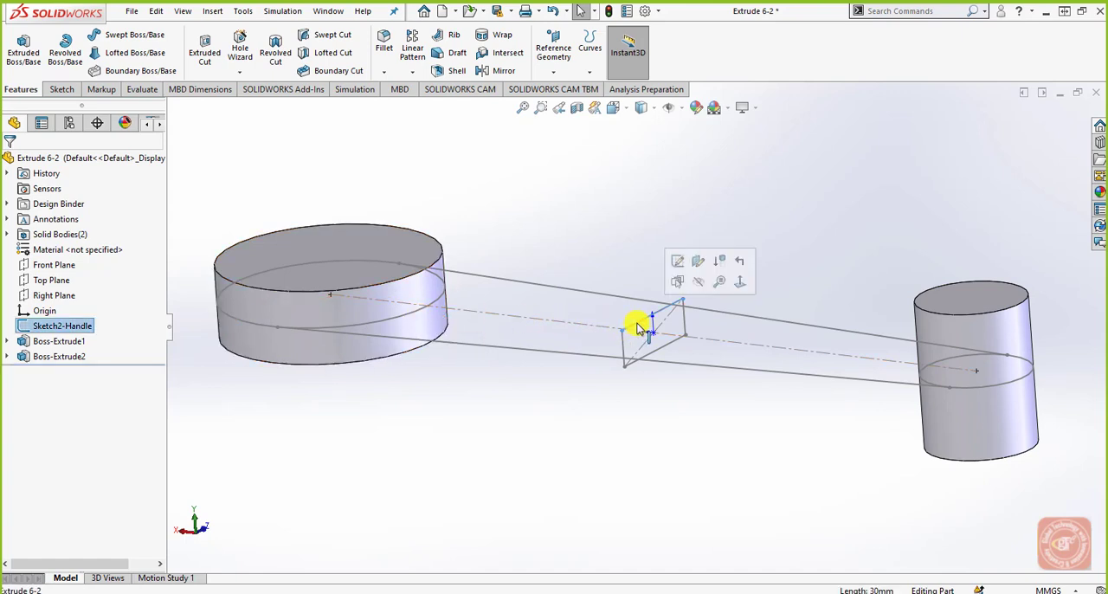
right_click(638, 325)
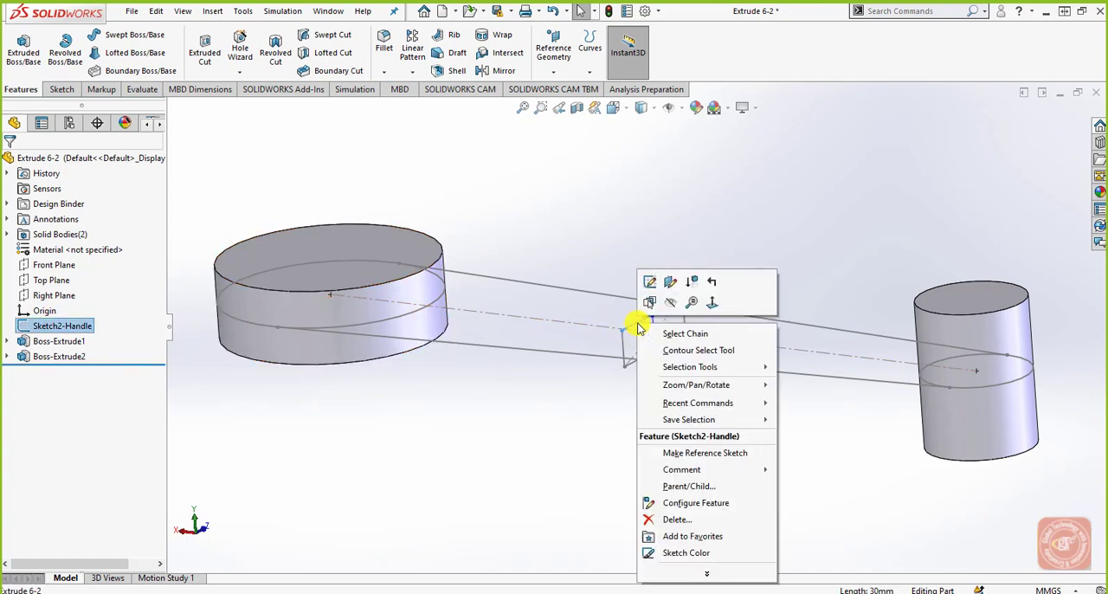
left_click(645, 334)
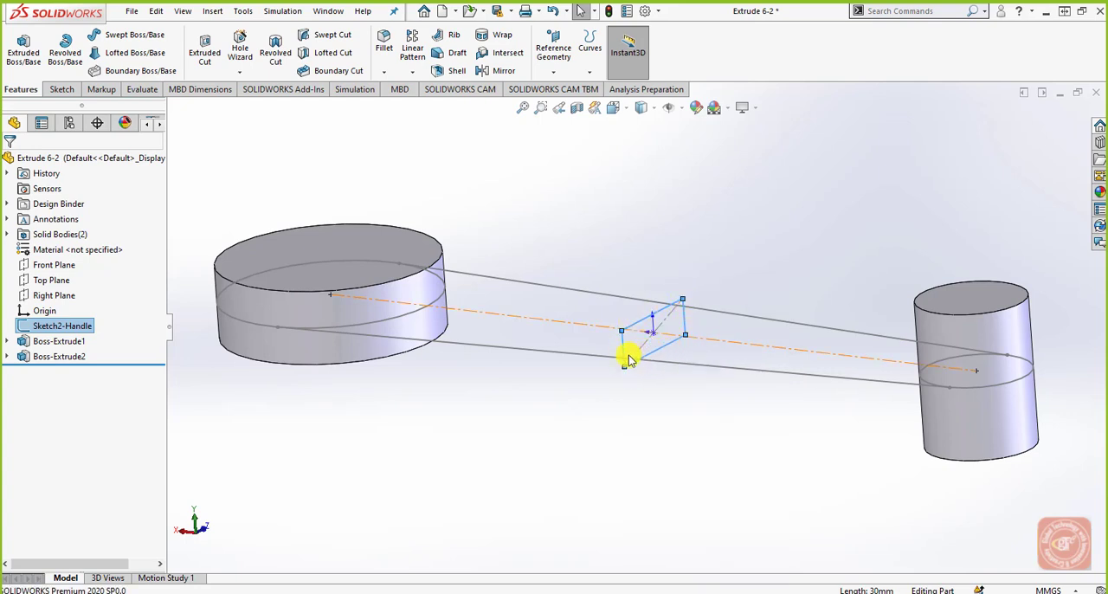
mouse_move(65, 331)
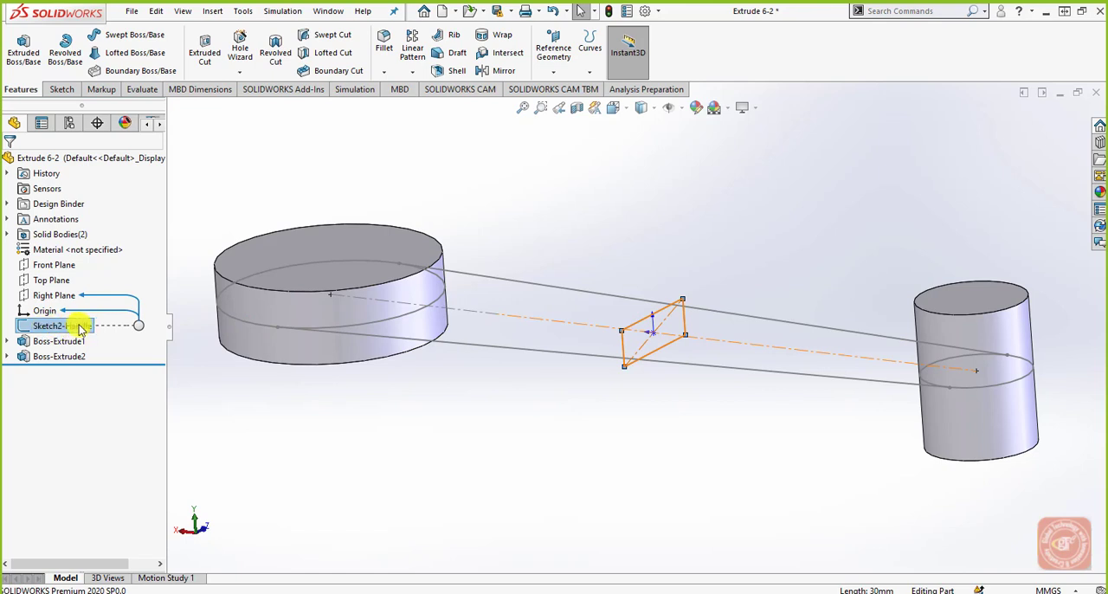
left_click(91, 327)
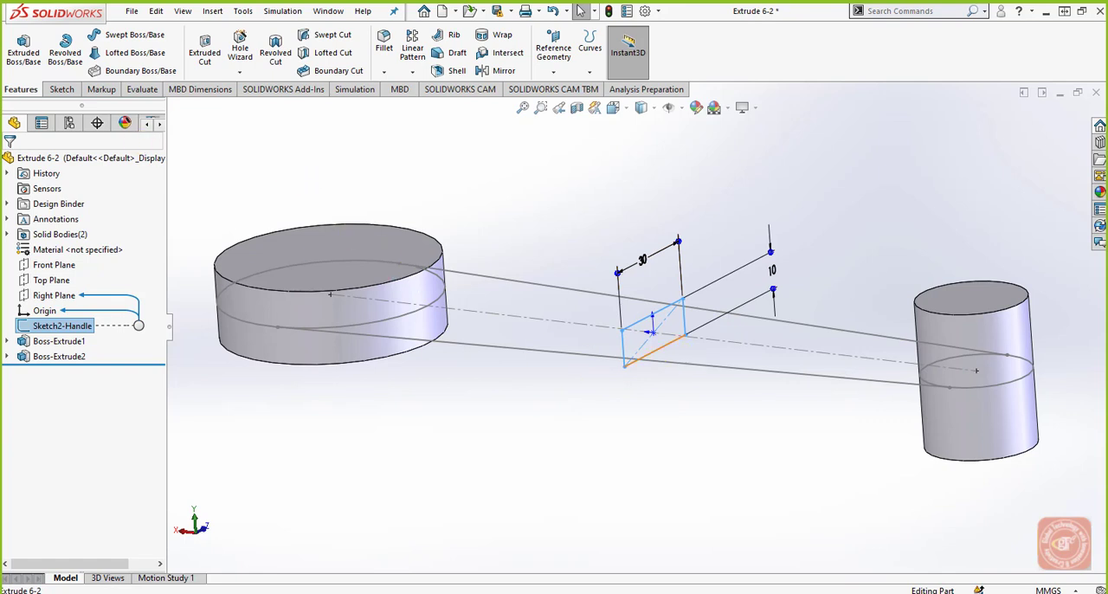
left_click(27, 64)
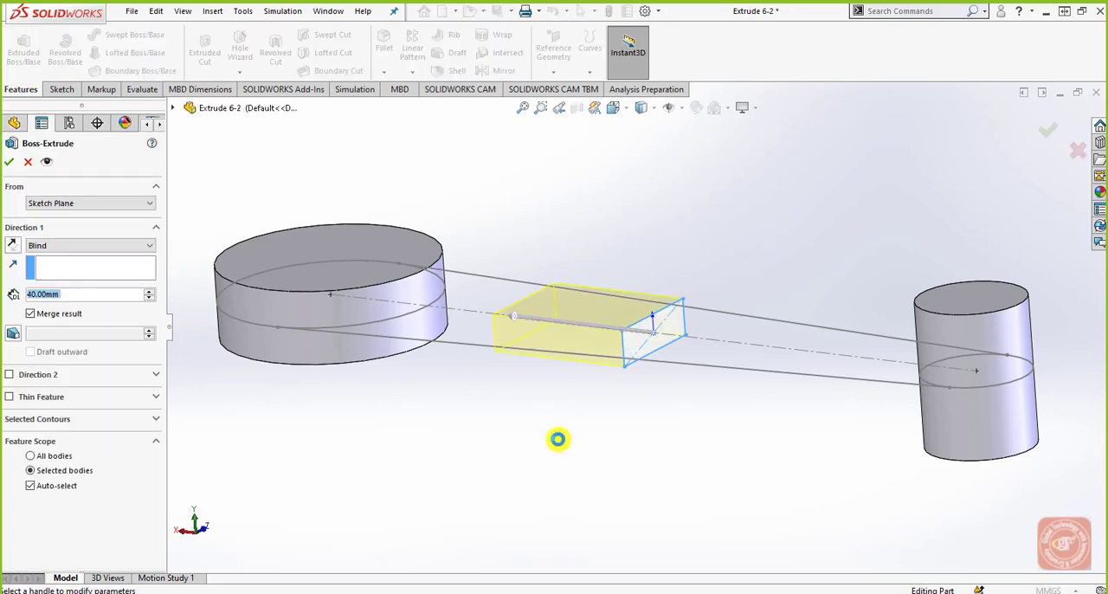
middle_click_drag(560, 423, 564, 397)
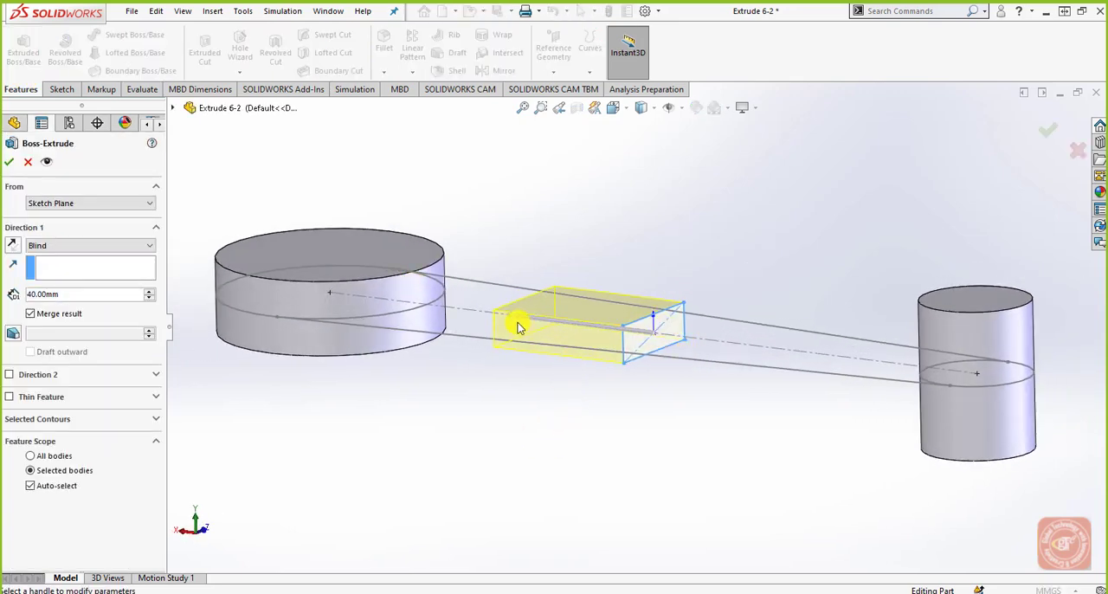
left_click_drag(514, 317, 372, 300)
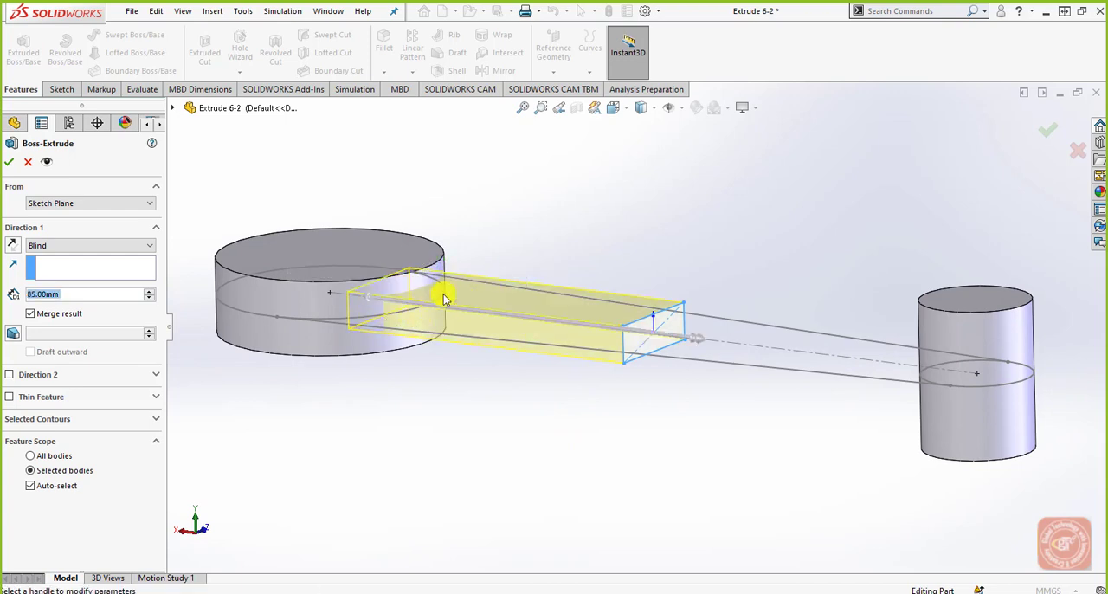
Step: Set the handle extrusion's Direction 1 to Up To Surface, ending at the large cylinder's side face
middle_click_drag(457, 321, 421, 282)
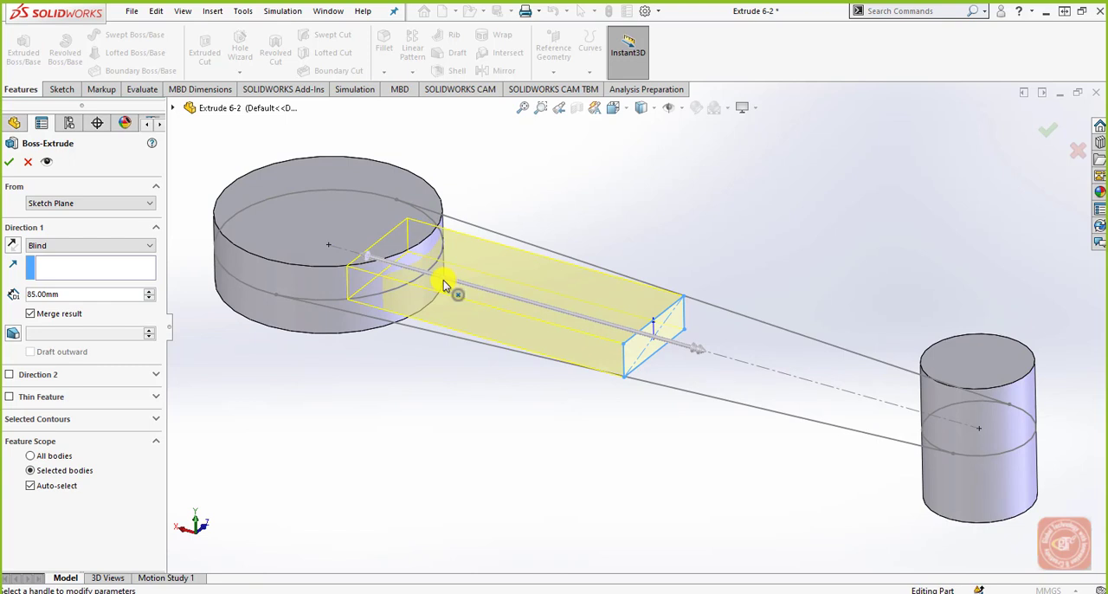
left_click(109, 245)
left_click(90, 294)
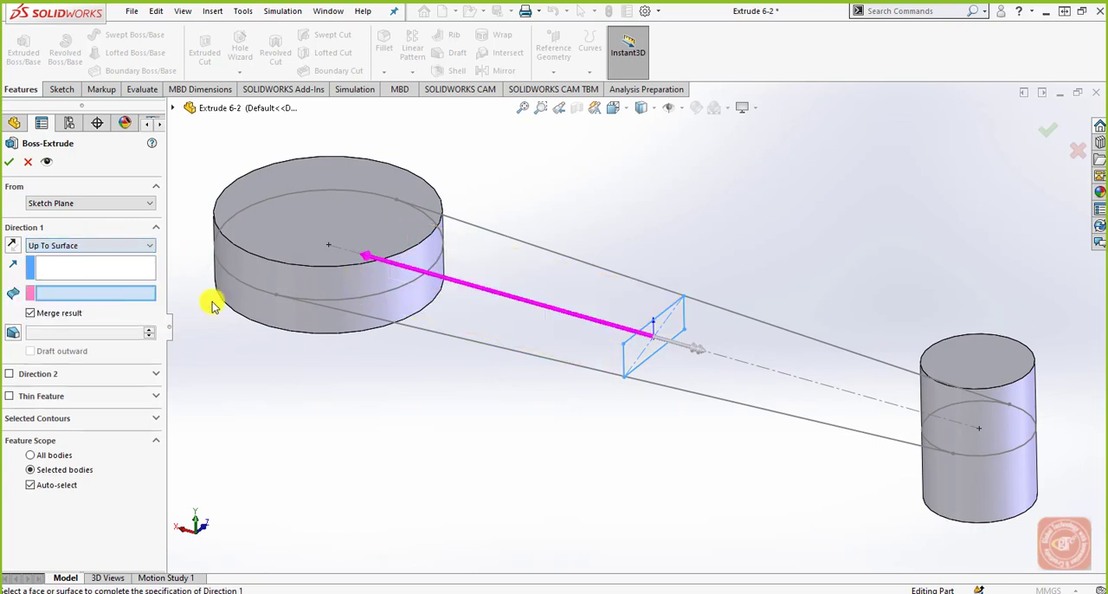
left_click(399, 278)
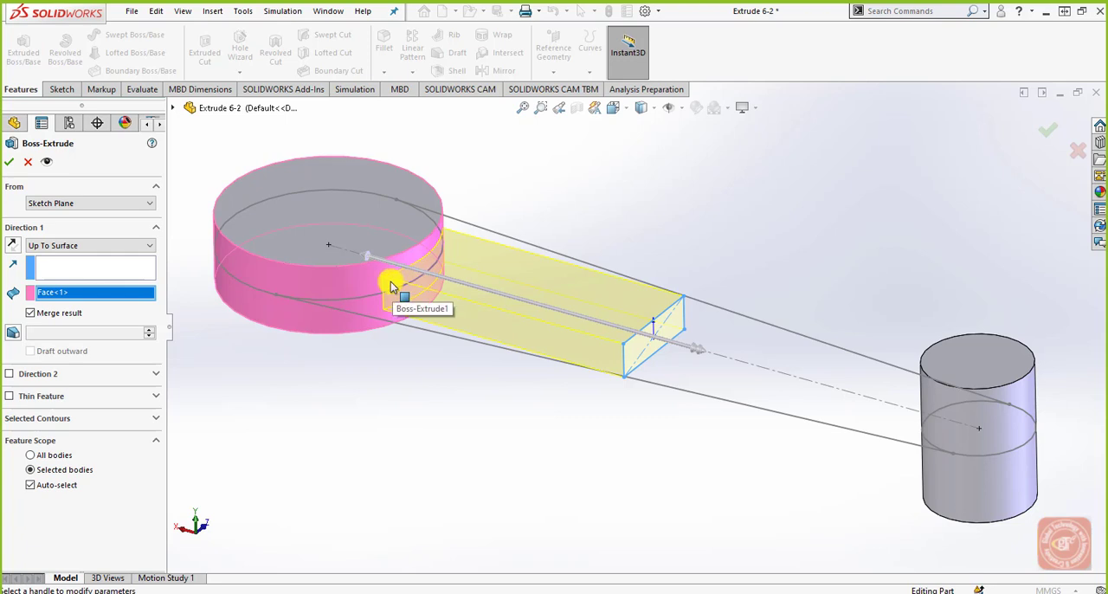
Step: Add Direction 2 as Up To Surface ending at the small cylinder's side face, and complete the handle extrusion
left_click(10, 374)
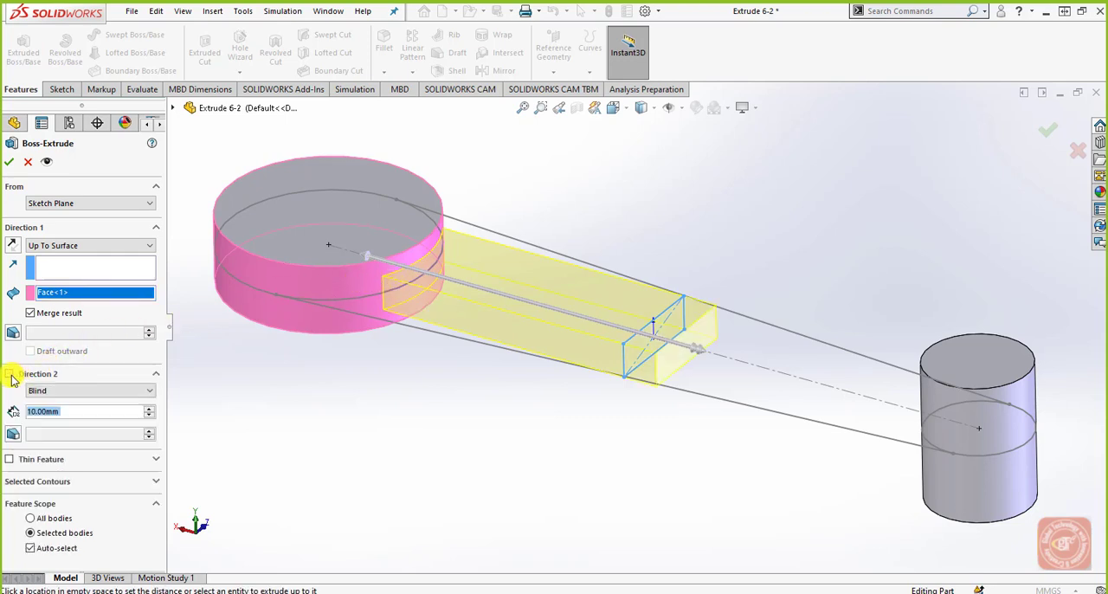
left_click(67, 390)
left_click(81, 439)
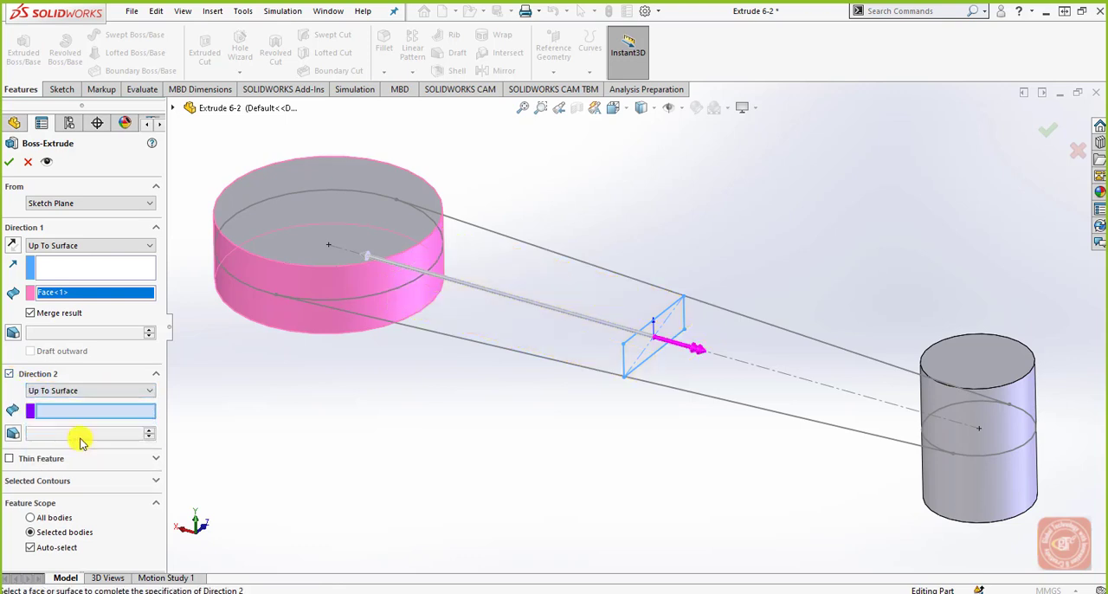
left_click(932, 416)
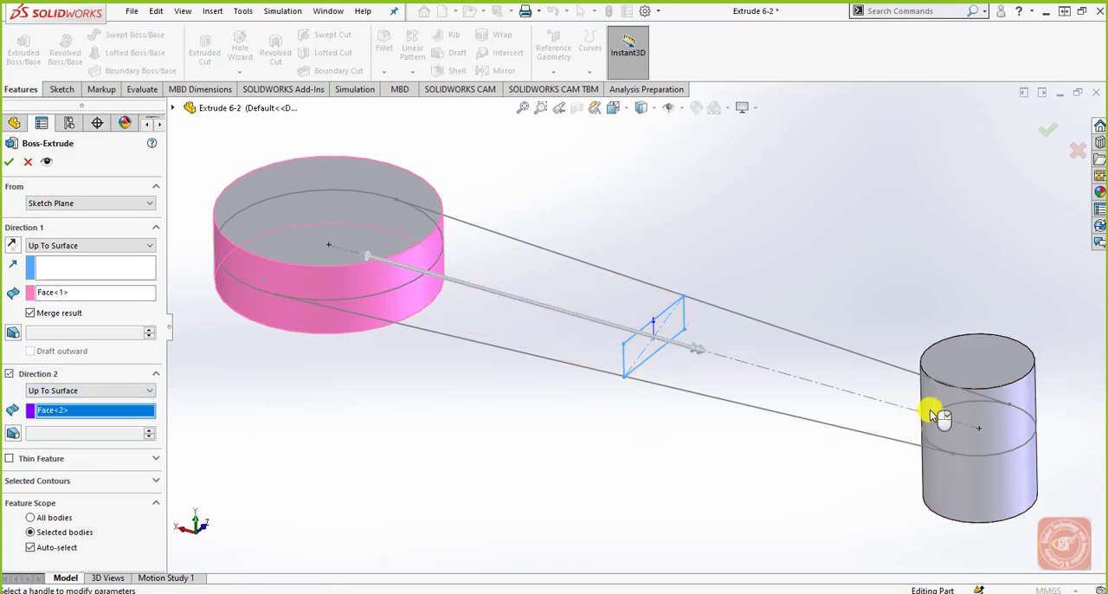
middle_click_drag(771, 497, 803, 469)
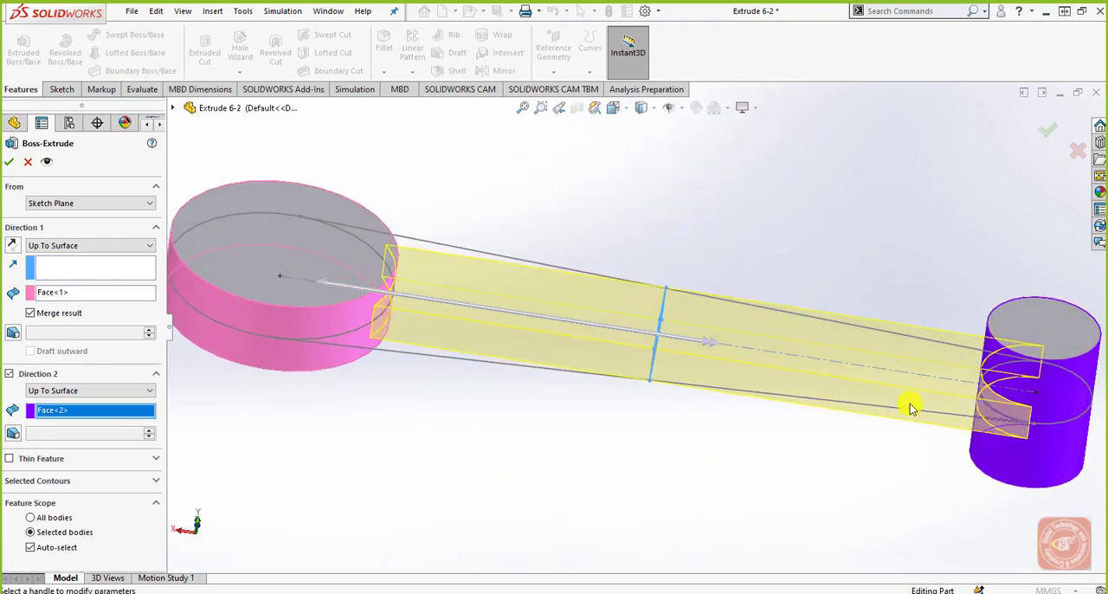
middle_click_drag(909, 403, 857, 457)
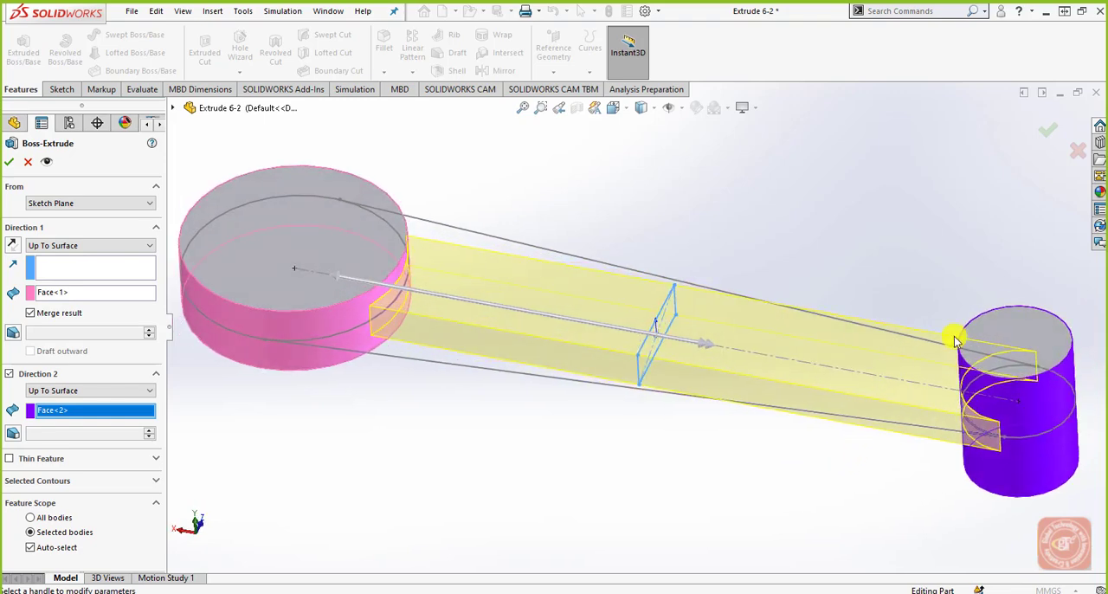
left_click(1050, 129)
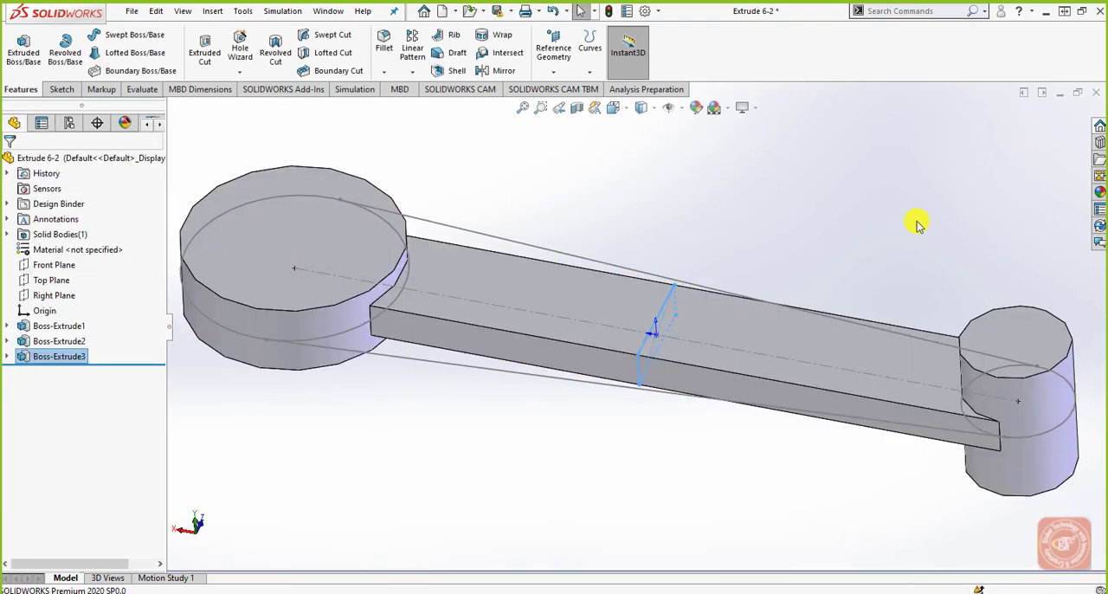
Step: Inspect the joined handle from below and in the Isometric view
middle_click_drag(915, 222, 852, 407)
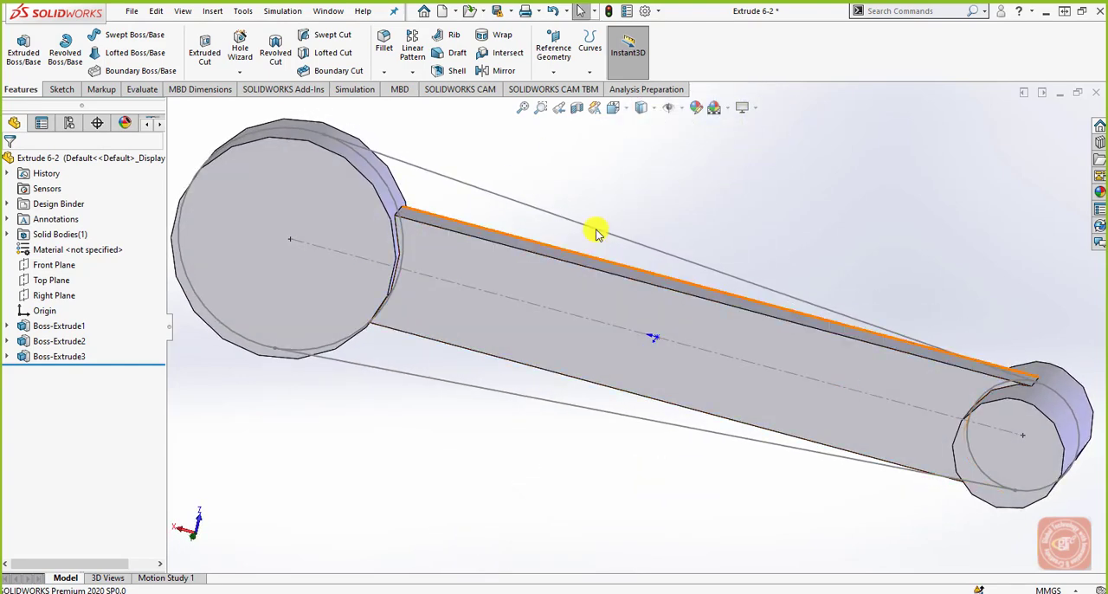
left_click(613, 108)
left_click(692, 150)
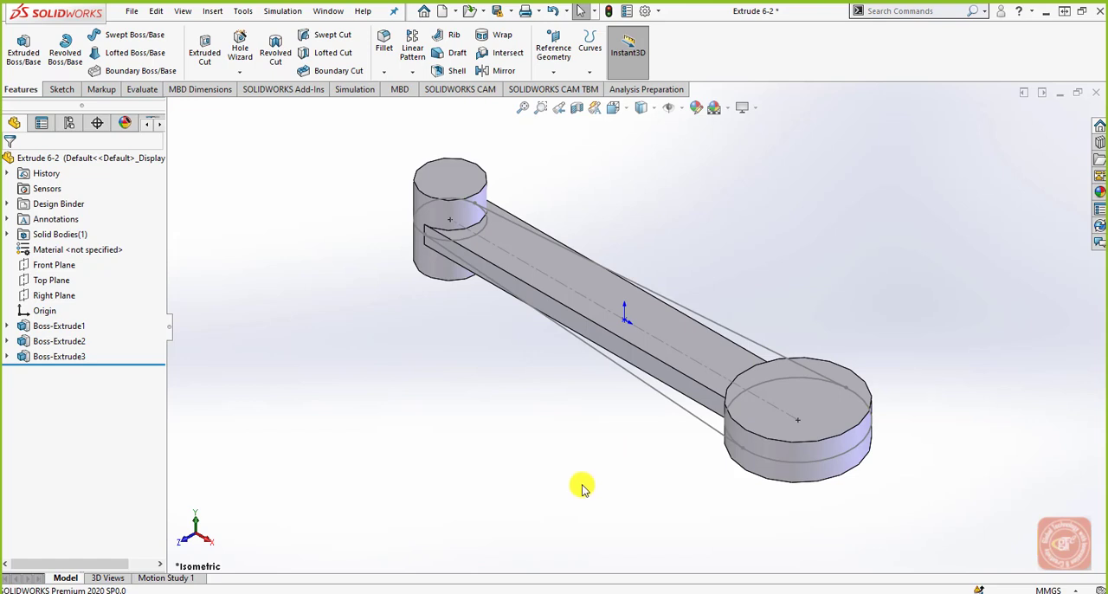
scroll(619, 378, "down", 1)
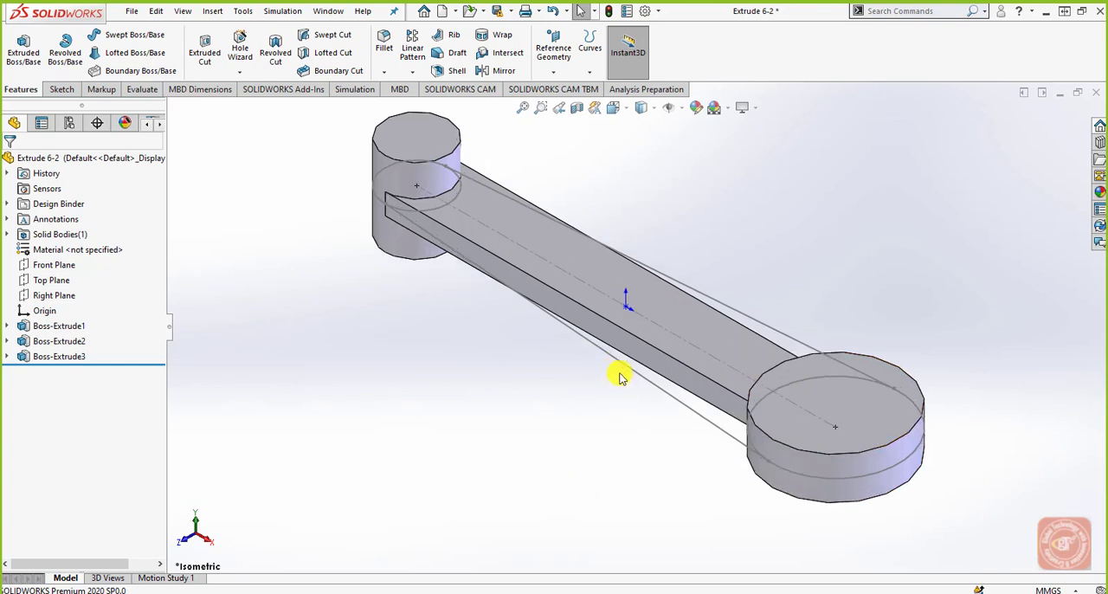
scroll(522, 422, "up", 1)
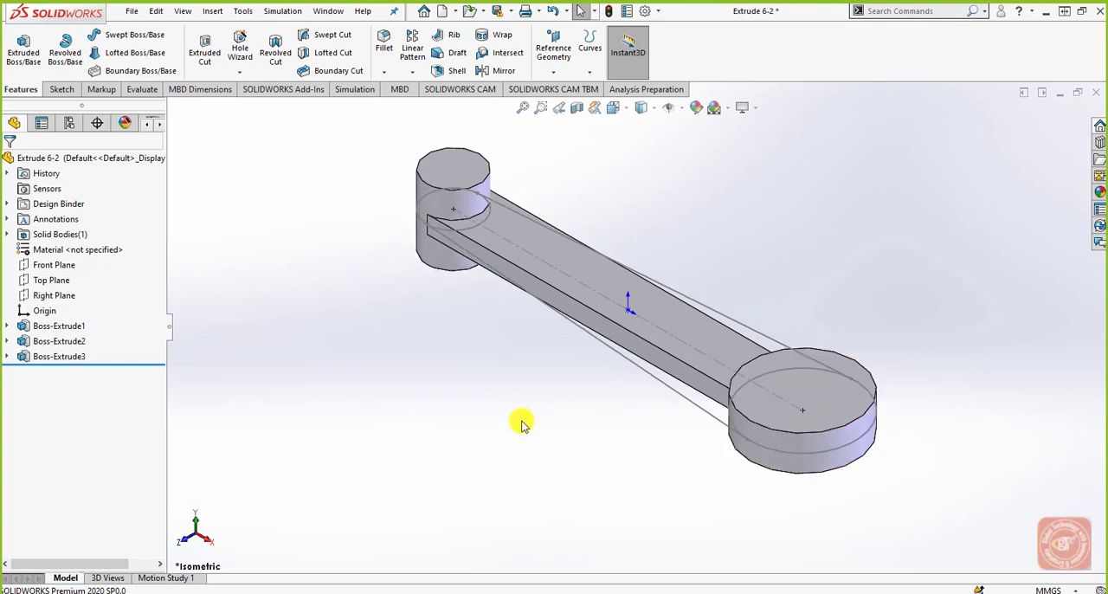
Step: Hide the Sketch1-Profiles sketch that still shows around the handle
left_click(679, 400)
right_click(680, 400)
left_click(649, 398)
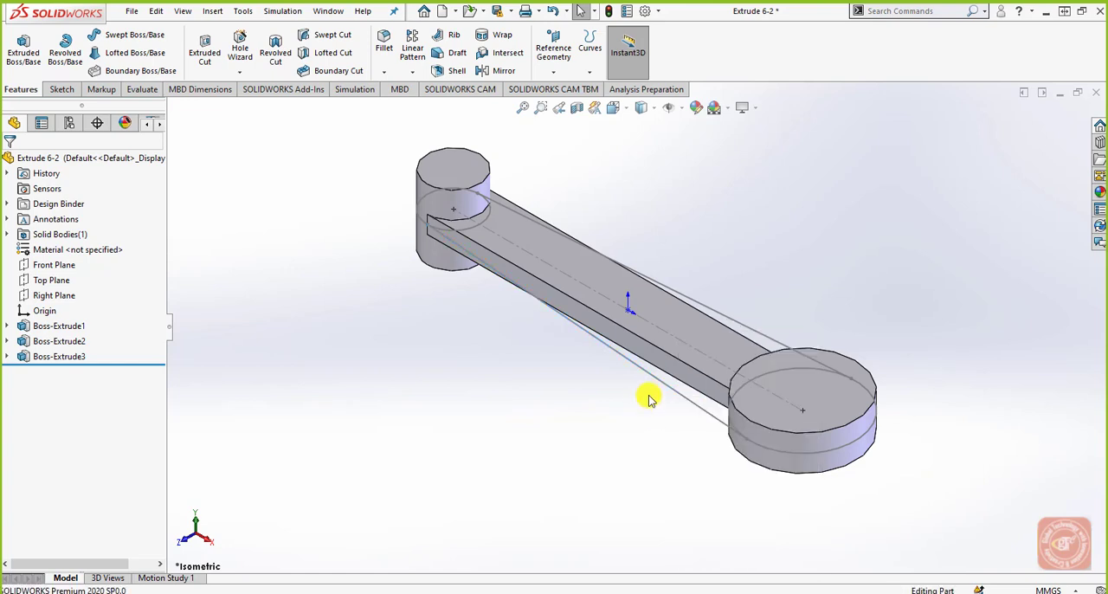
left_click(7, 342)
left_click(58, 356)
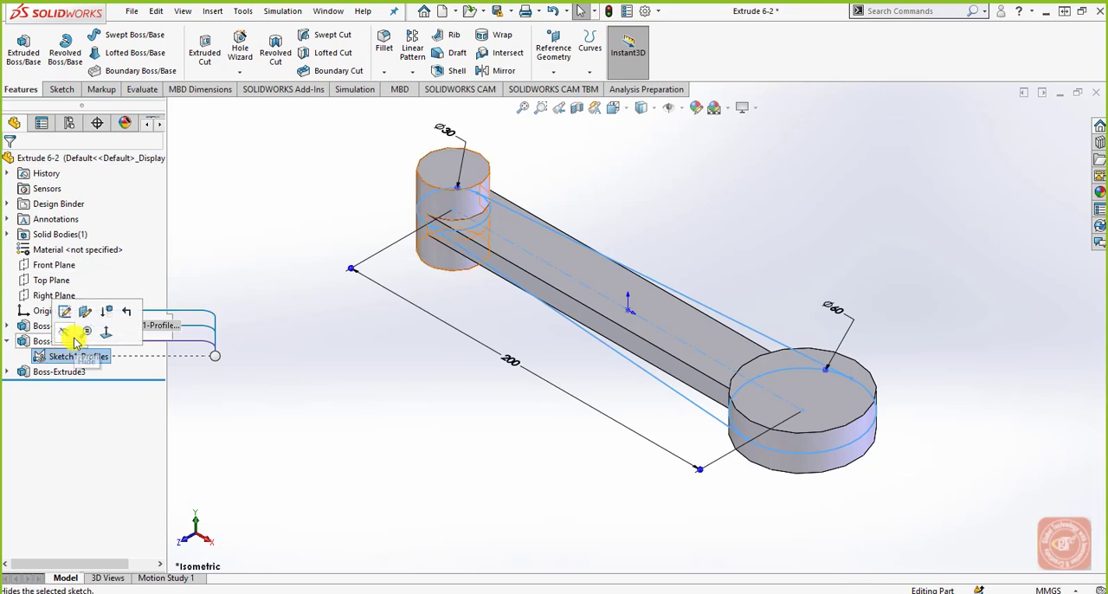
left_click(74, 340)
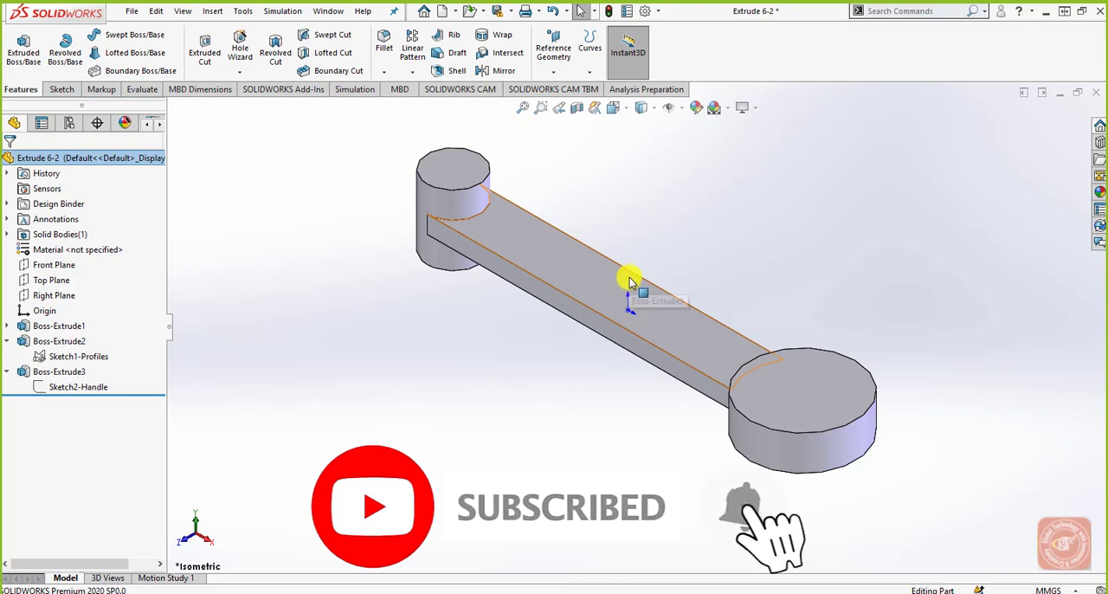
Step: Hide the origin in the graphics area of the Extrude 6-2 part
left_click(682, 107)
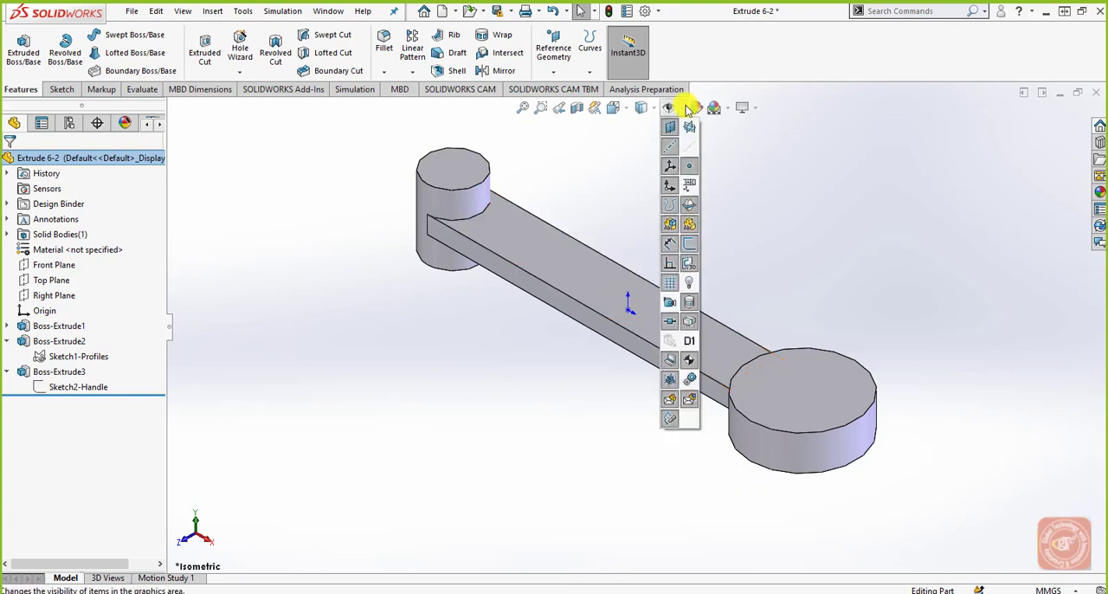
left_click(673, 186)
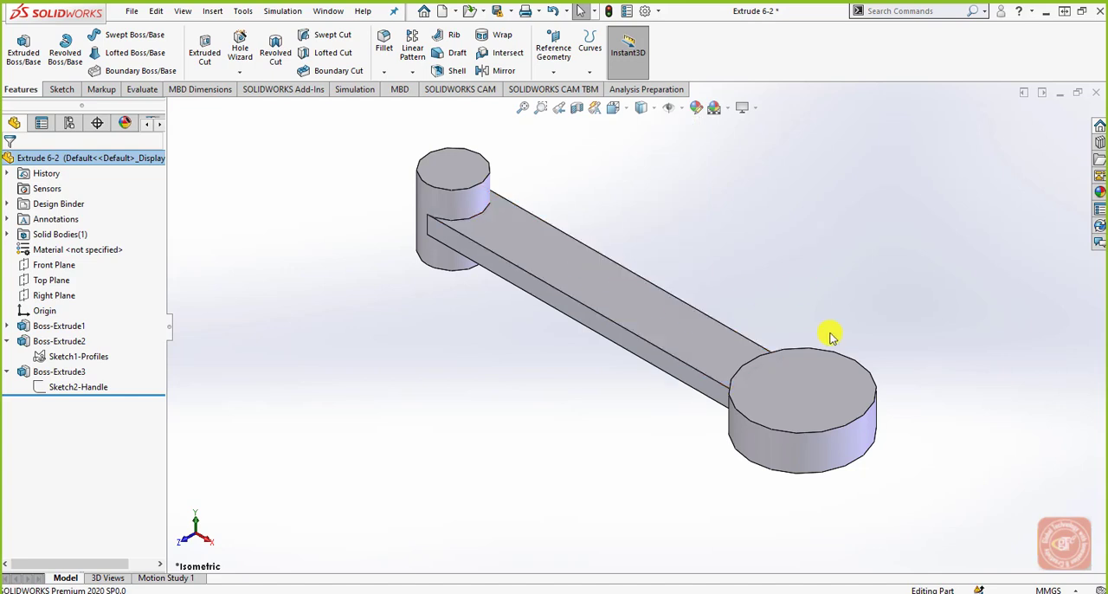
mouse_move(922, 365)
middle_mouse_down()
mouse_move(915, 289)
mouse_move(1013, 268)
mouse_move(885, 355)
mouse_move(893, 389)
mouse_move(917, 361)
mouse_move(940, 366)
middle_mouse_up()
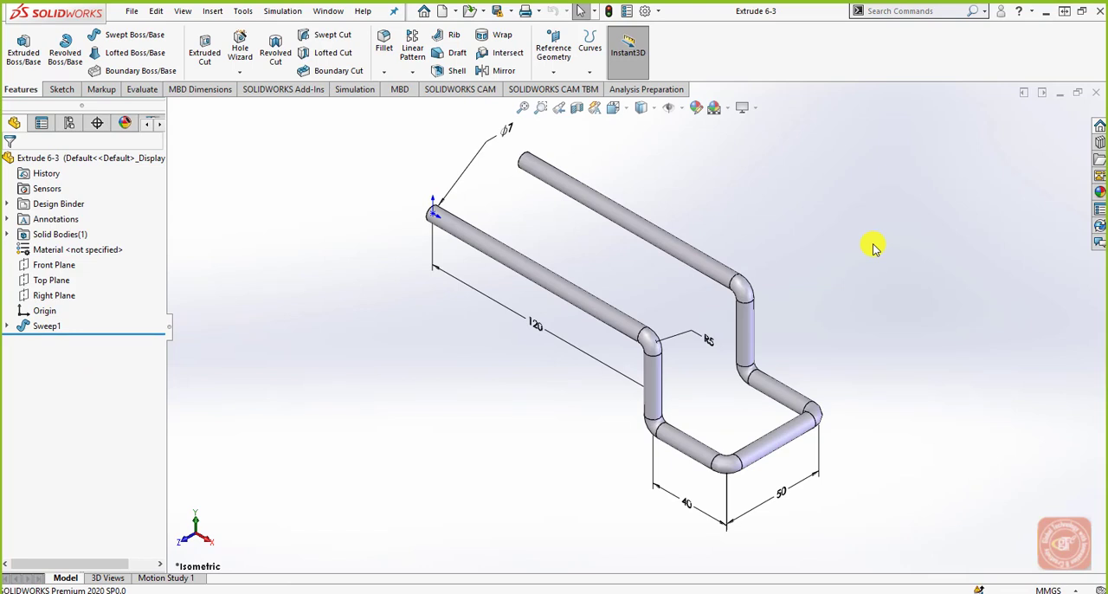
Step: Start a new sketch on the Front Plane of the bent-rod part Extrude 6-3
middle_click_drag(883, 305, 878, 267)
middle_click_drag(621, 370, 482, 358)
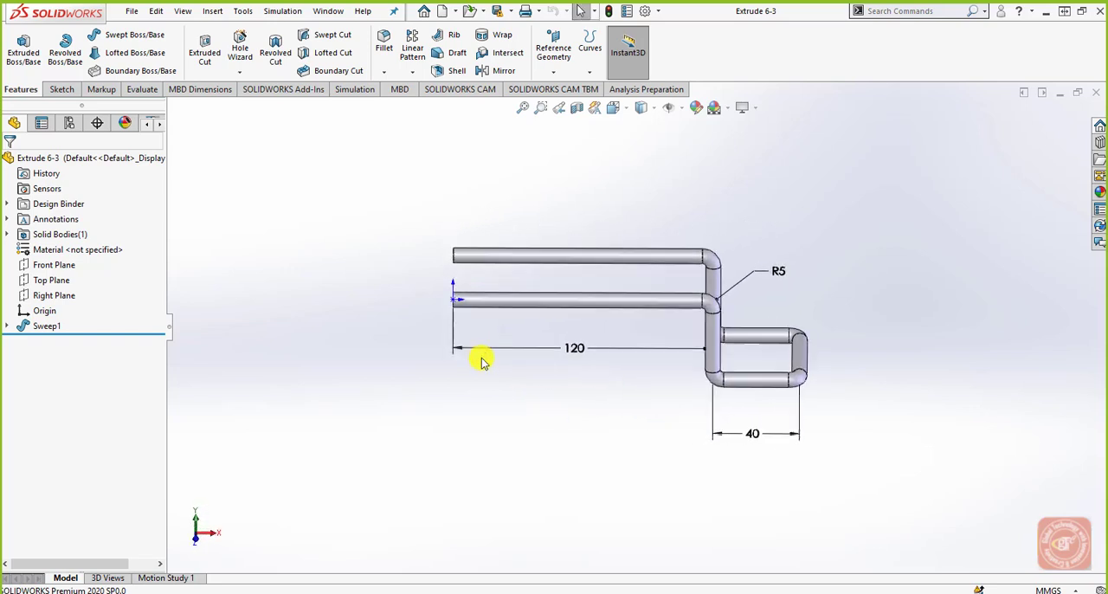
left_click(66, 295)
left_click(55, 282)
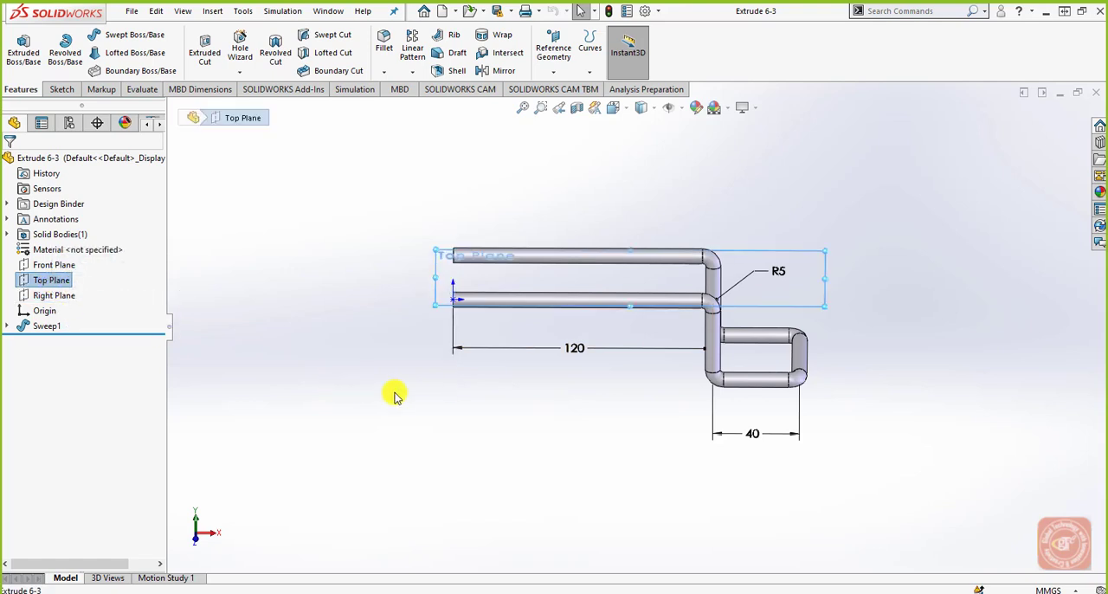
middle_click_drag(396, 389, 338, 351)
left_click(57, 265)
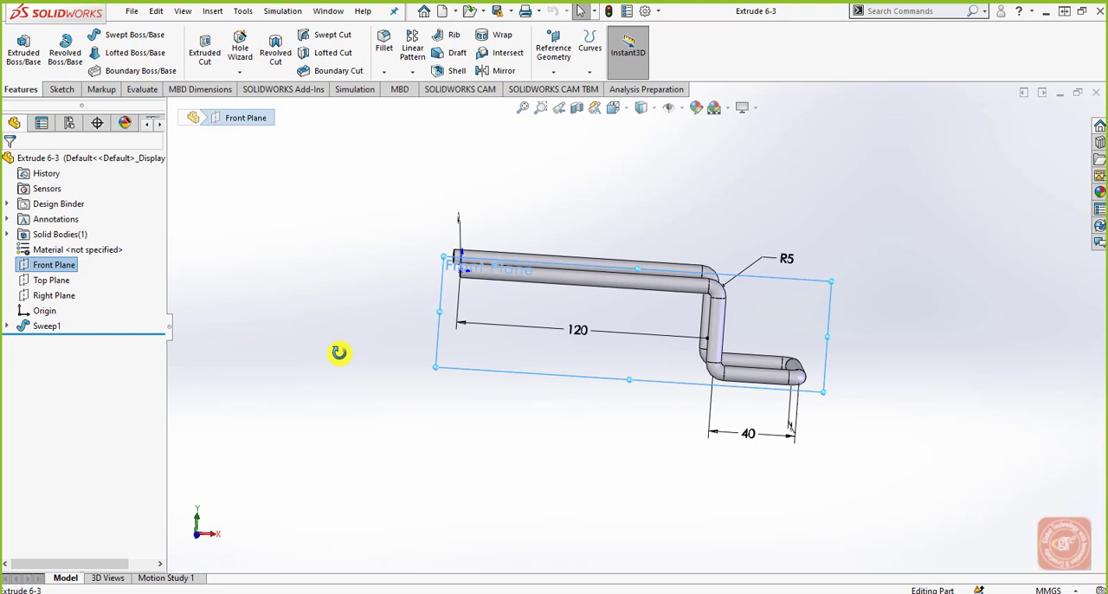
left_click(59, 89)
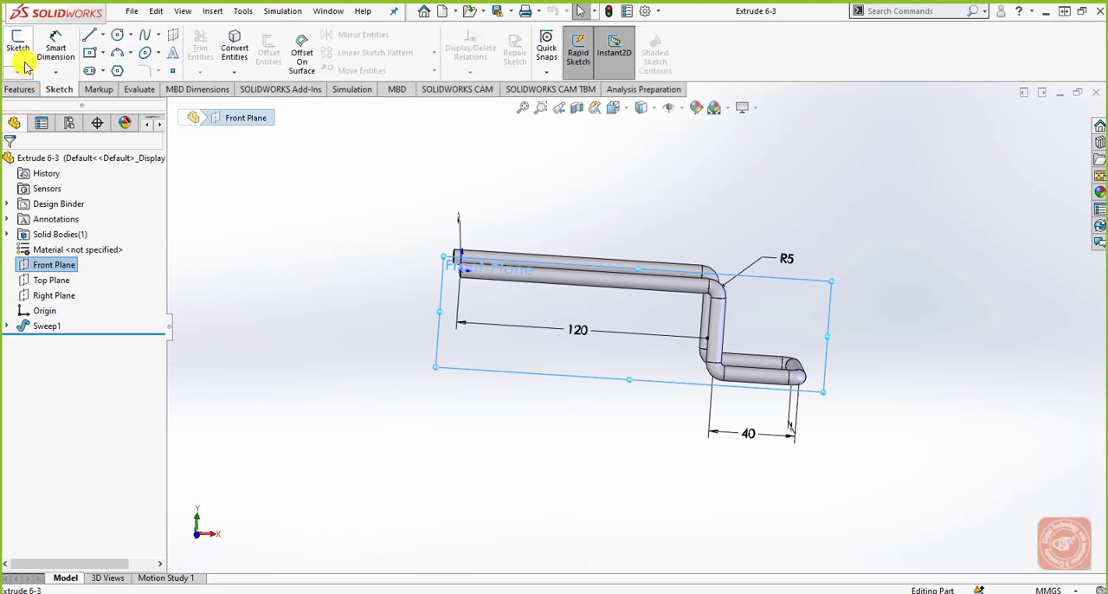
left_click(19, 47)
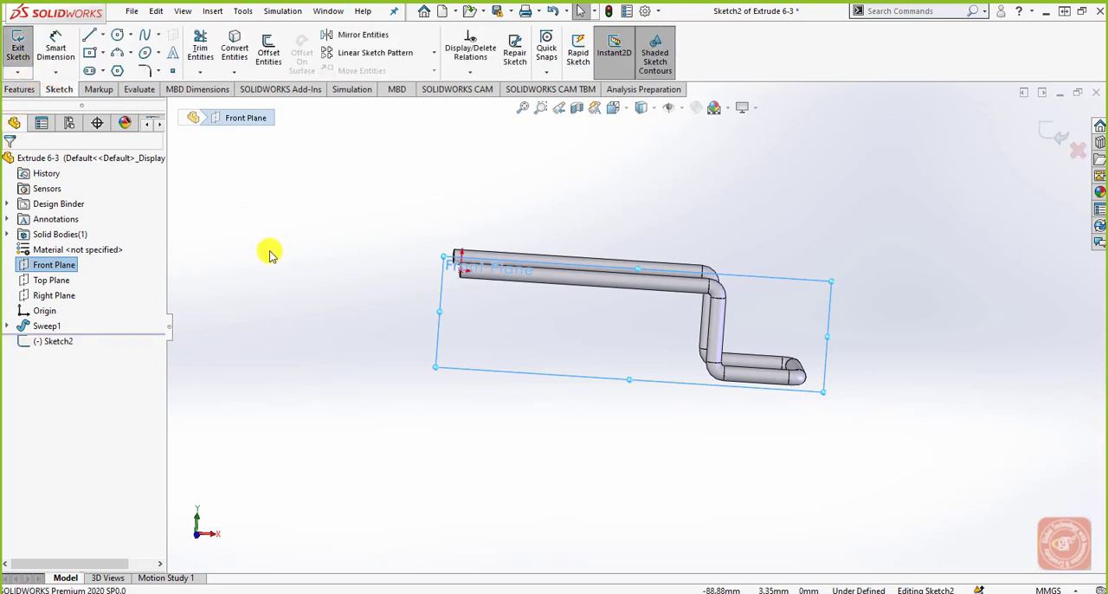
scroll(389, 253, "down", 5)
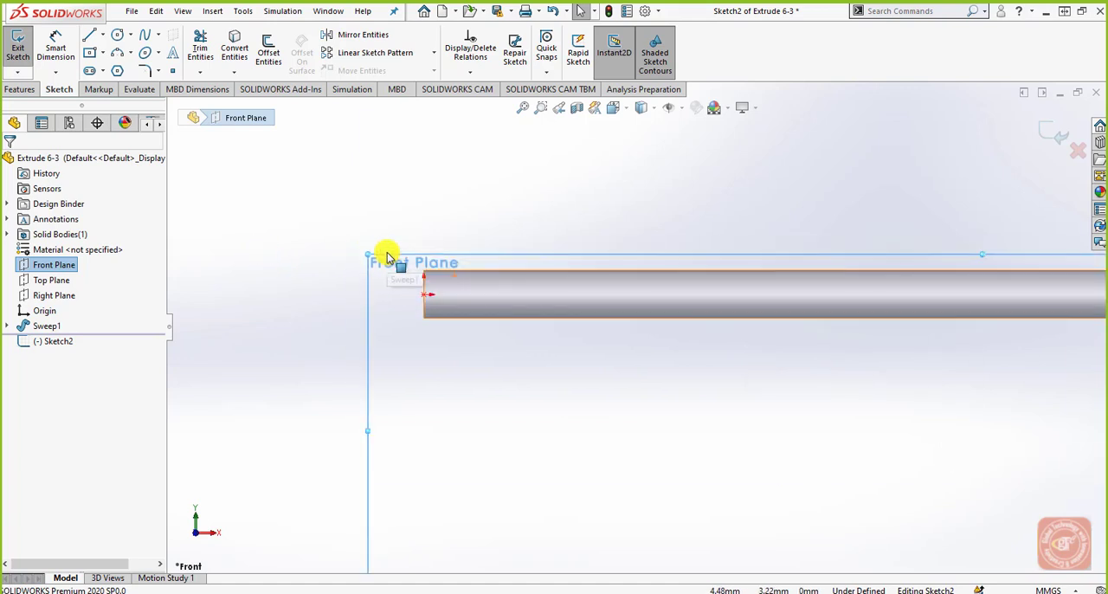
Step: Sketch a 3 mm diameter circle on the front rod's axis, about 20 mm from the origin, and exit the sketch
left_click(117, 35)
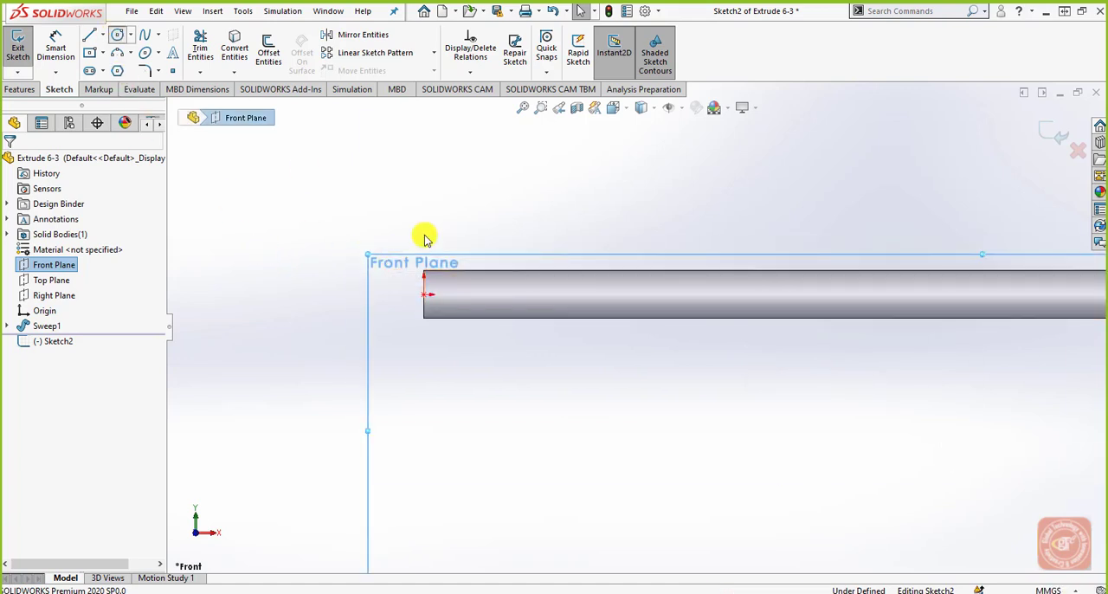
left_click(558, 295)
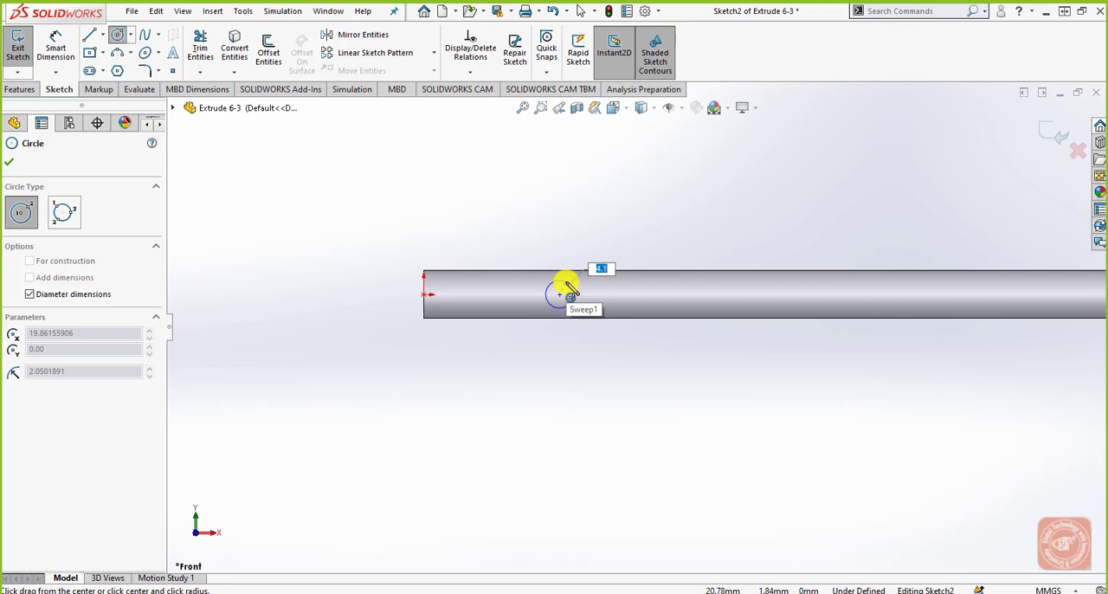
type("3")
key("Return")
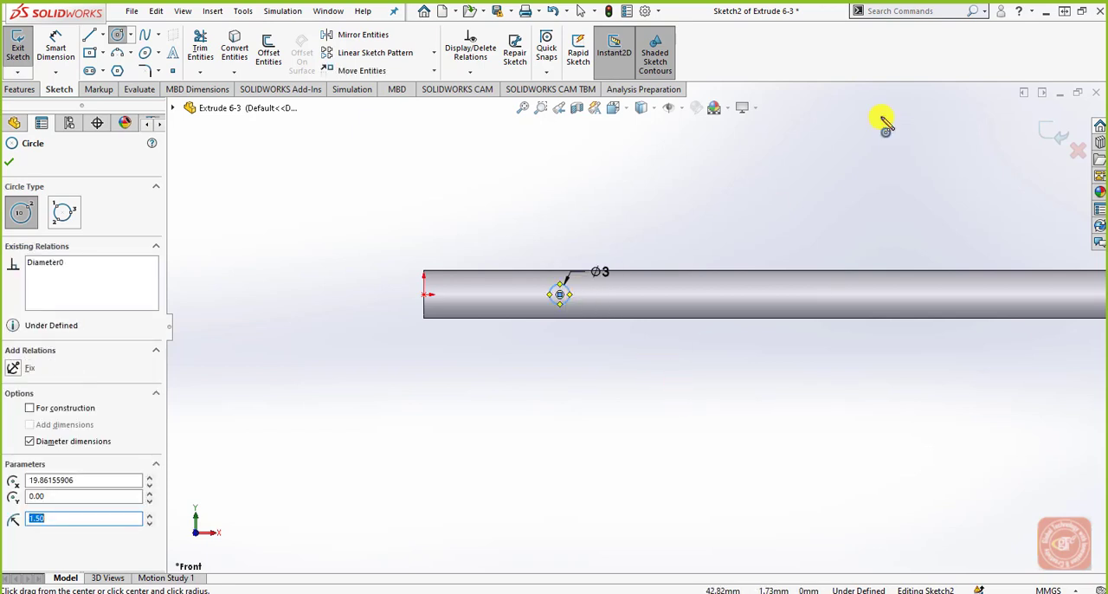
left_click(1046, 130)
Step: Start a Boss-Extrude of the 3 mm circle and reverse its direction towards the opposite parallel rod
middle_click_drag(715, 228, 741, 288)
left_click(22, 89)
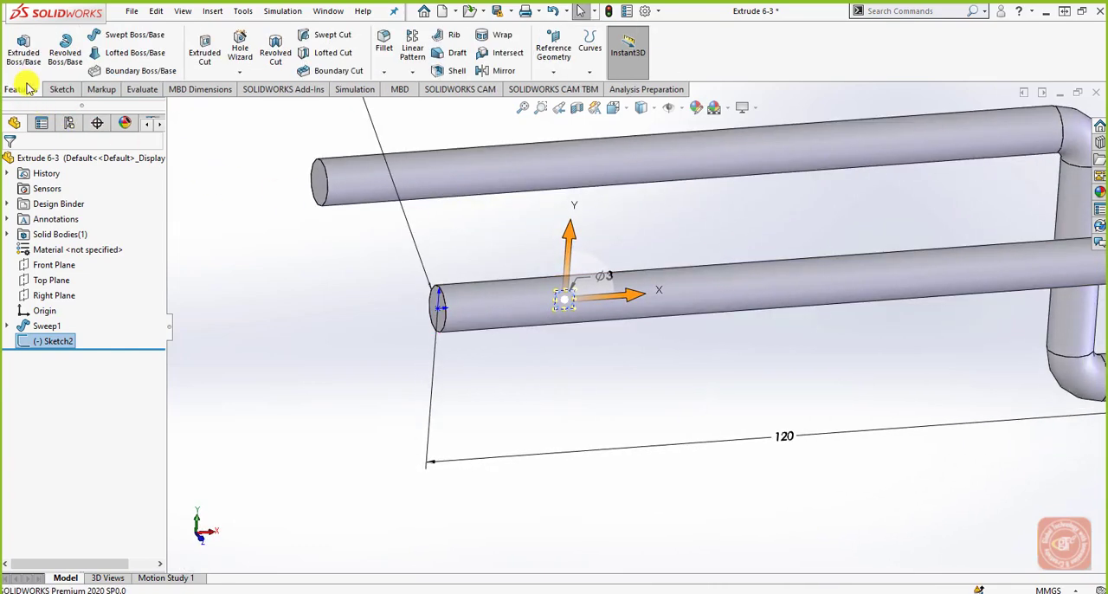
left_click(24, 54)
left_click(445, 302)
mouse_move(615, 395)
middle_mouse_down()
mouse_move(615, 354)
mouse_move(544, 313)
mouse_move(504, 404)
mouse_move(566, 314)
middle_mouse_up()
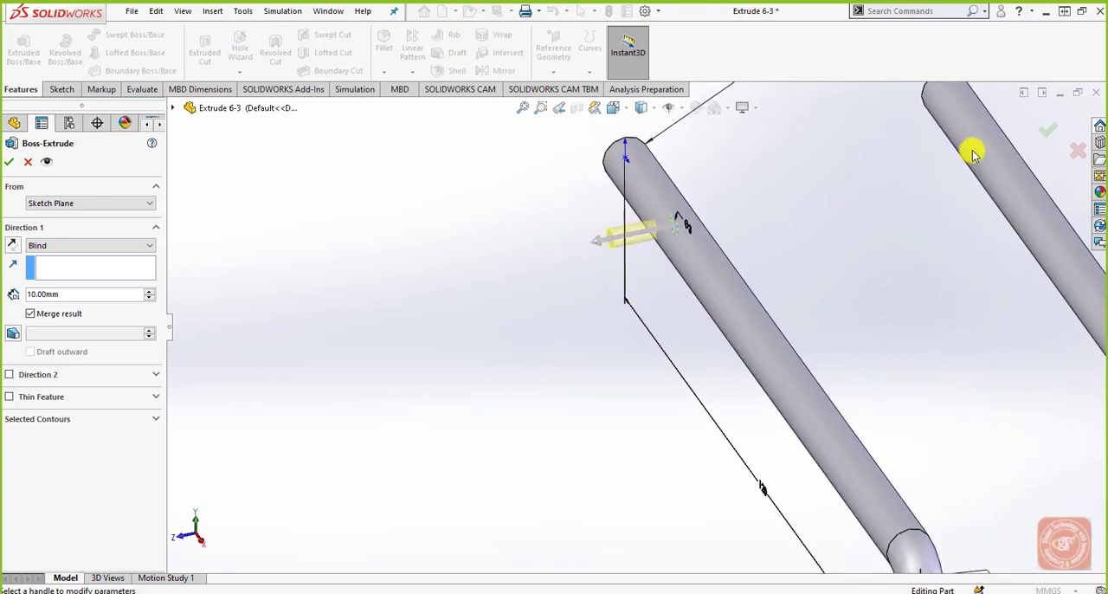
left_click(13, 245)
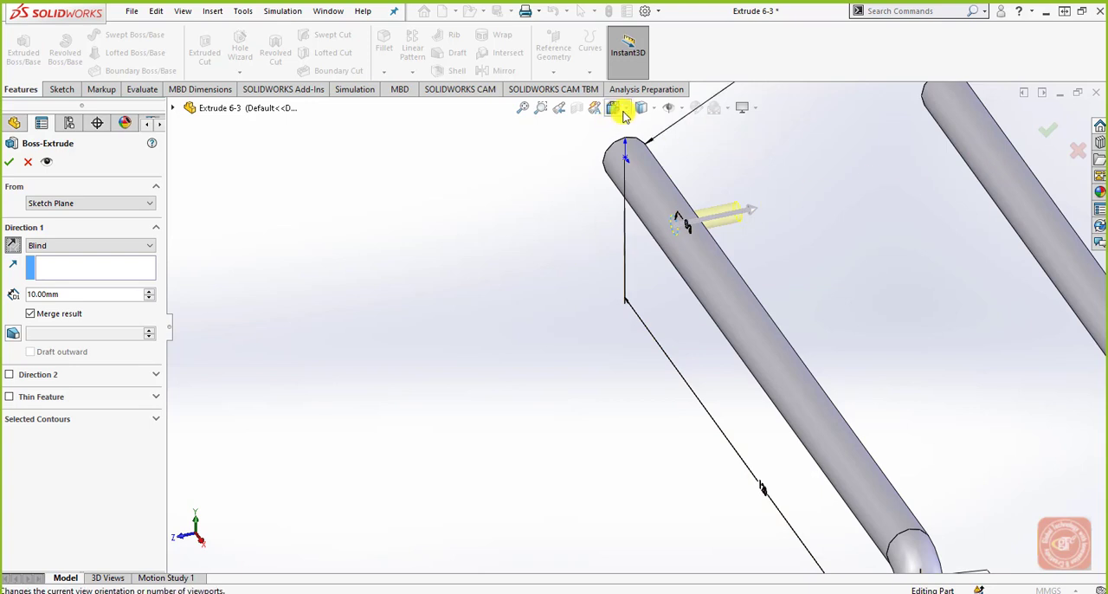
Step: End the extrusion with Up To Surface at the opposite rod's cylindrical face, and complete the cross bar
left_click(615, 107)
left_click(689, 147)
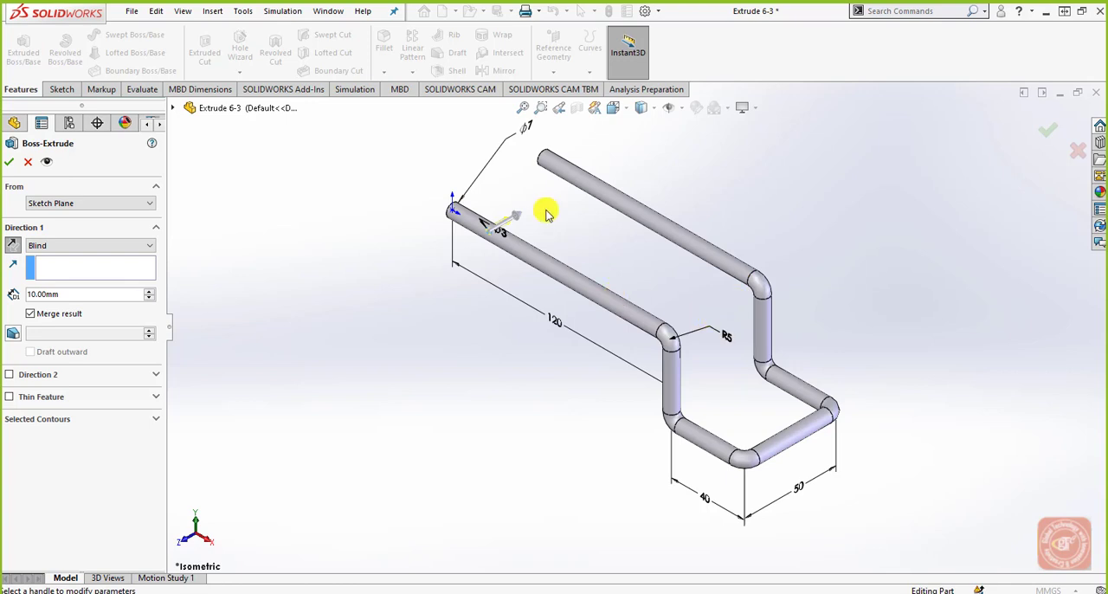
scroll(546, 208, "down", 2)
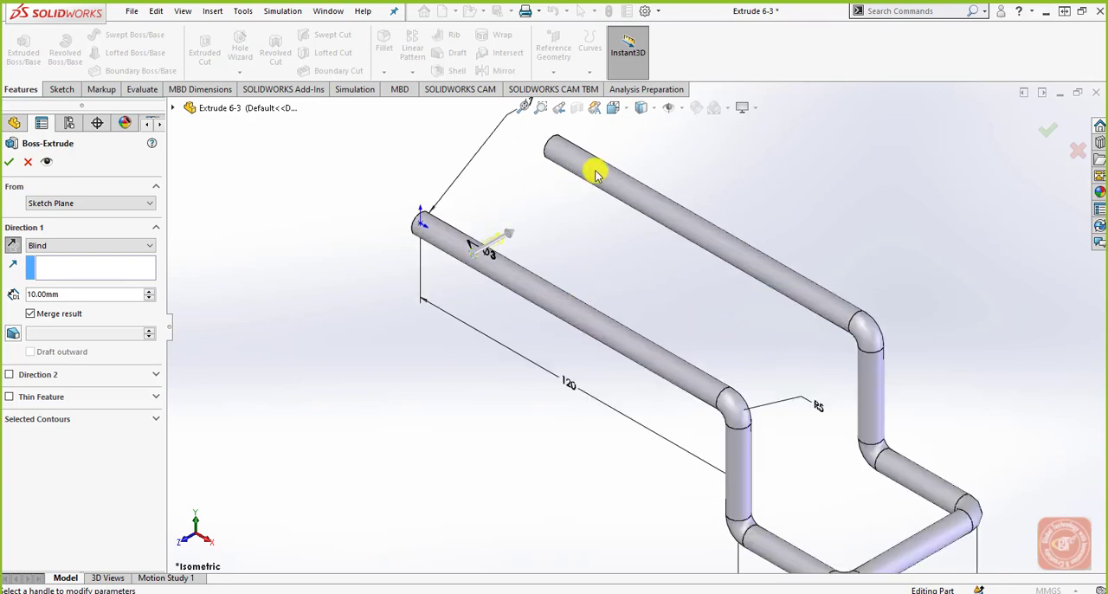
left_click(121, 245)
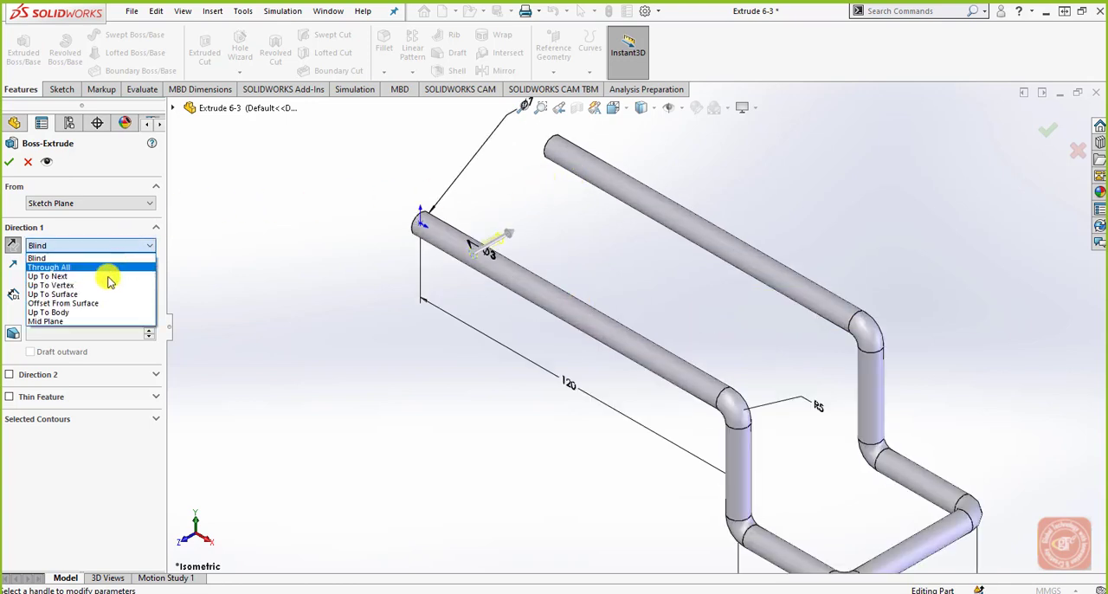
left_click(95, 294)
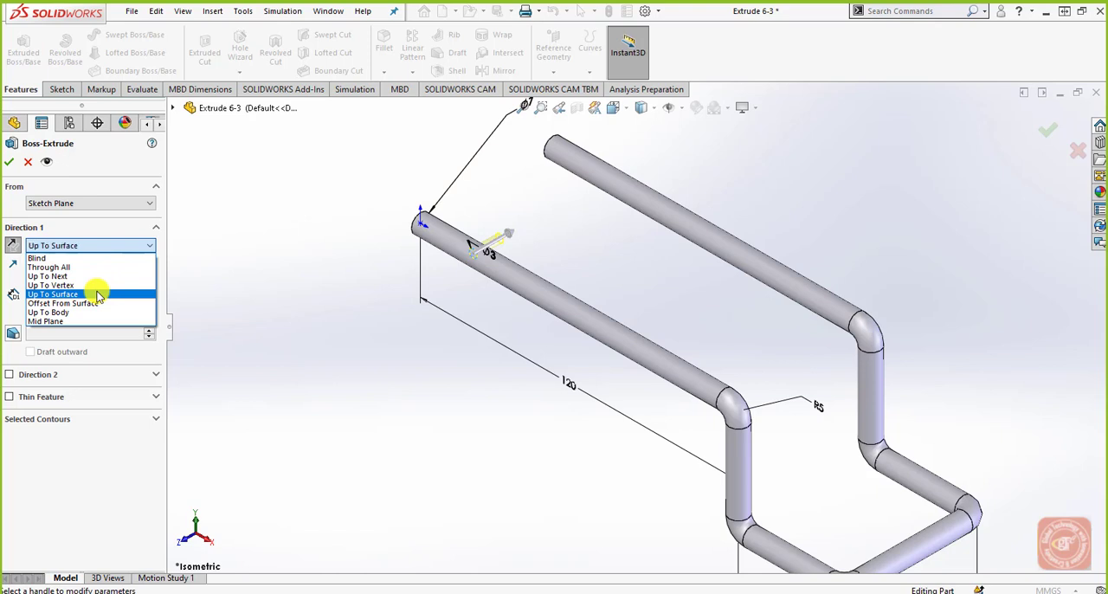
left_click(616, 186)
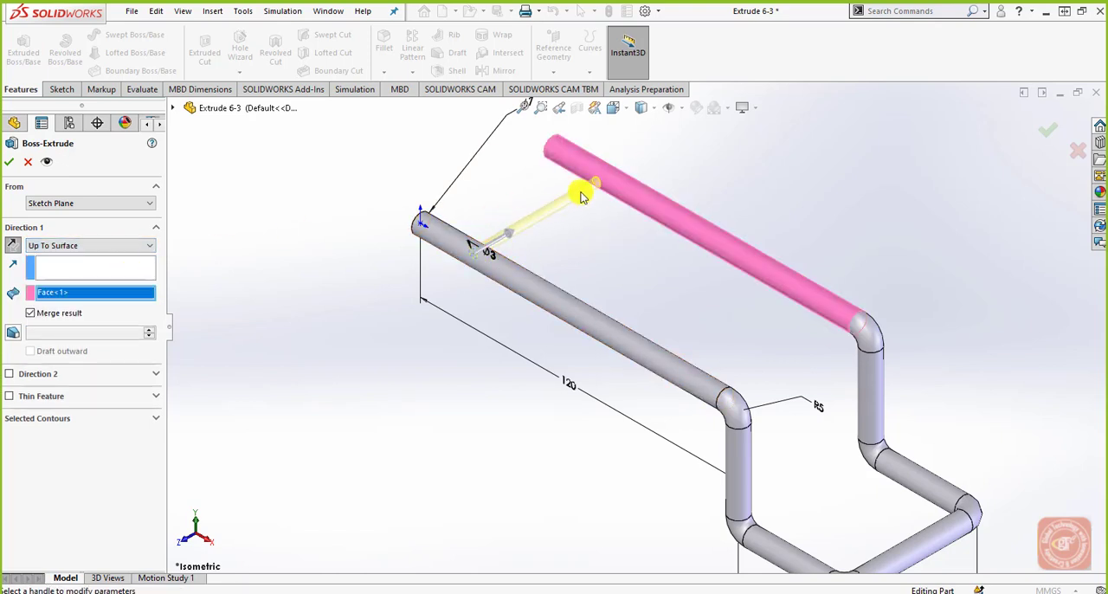
left_click(9, 162)
middle_click_drag(403, 396, 466, 421)
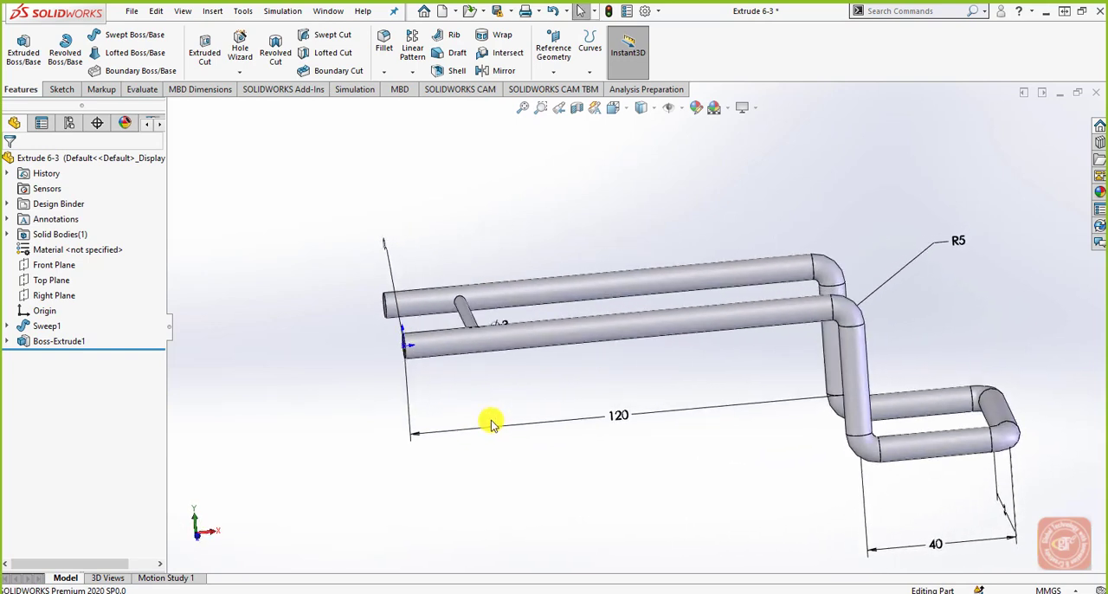